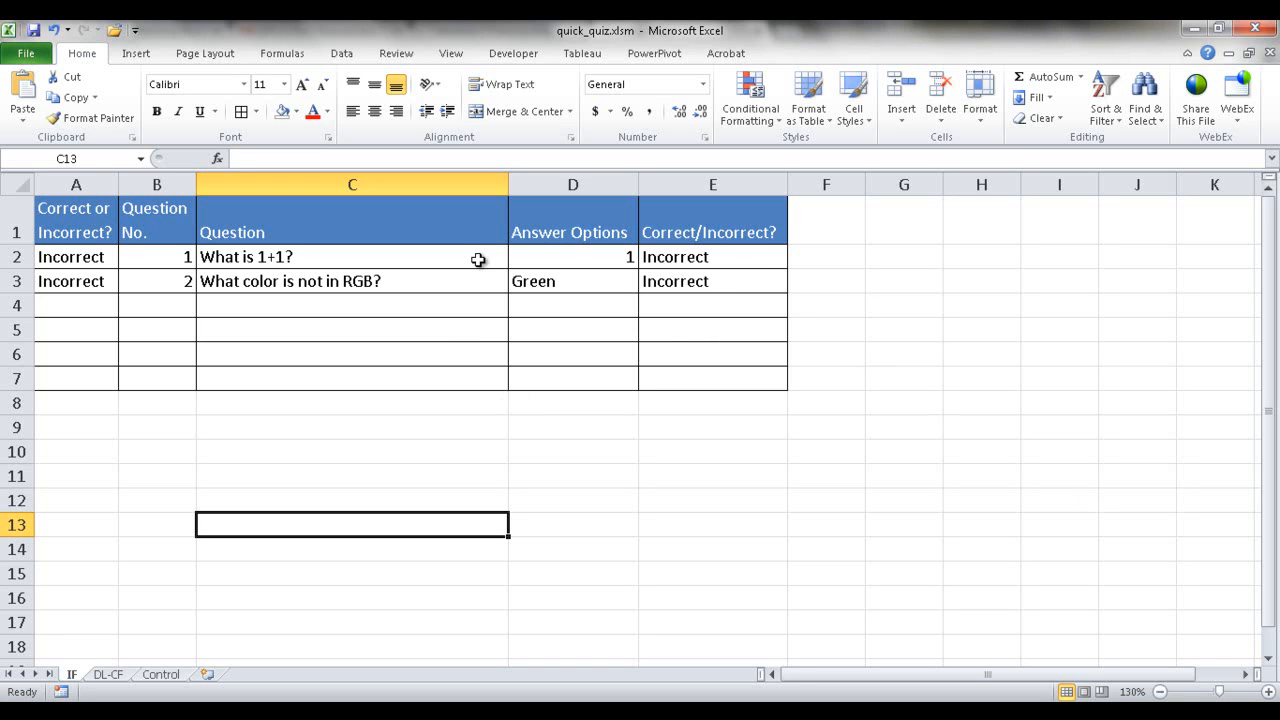
Step: Try 10 as the answer to the 1+1 question in cell D2 of the IF sheet
{"action": "left_click", "coordinate": [603, 257]}
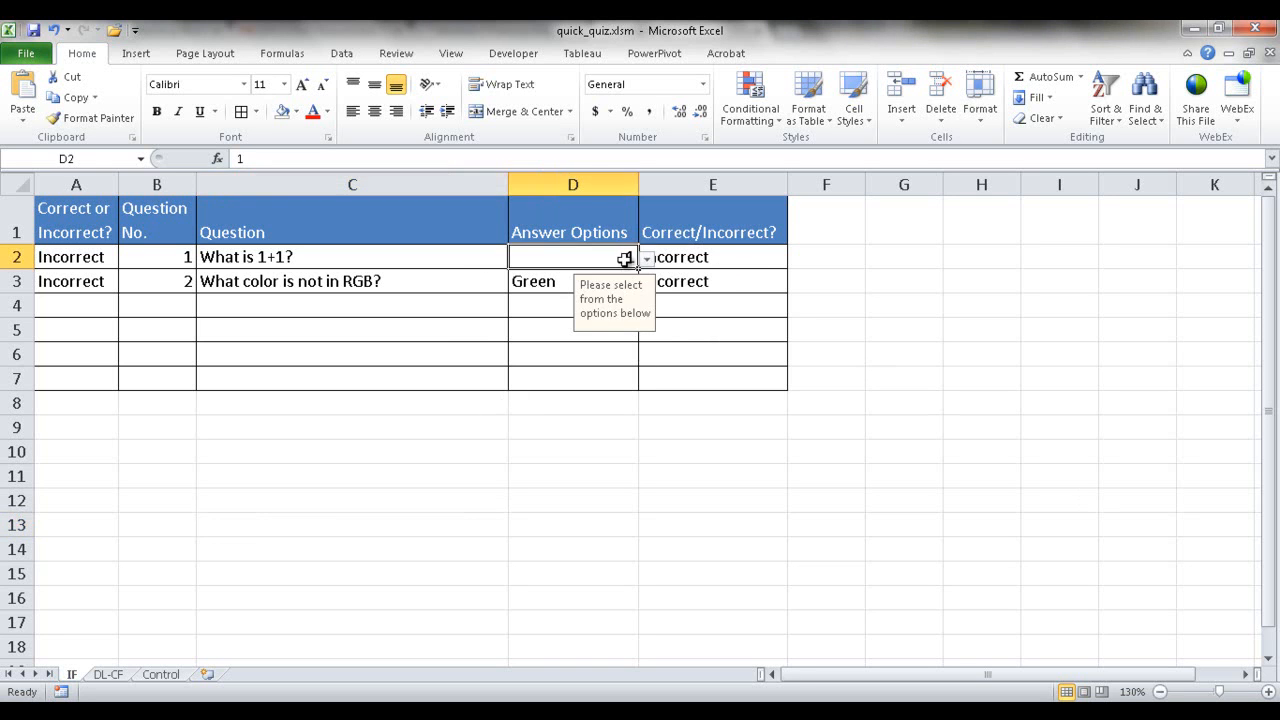
{"action": "left_click", "coordinate": [647, 259]}
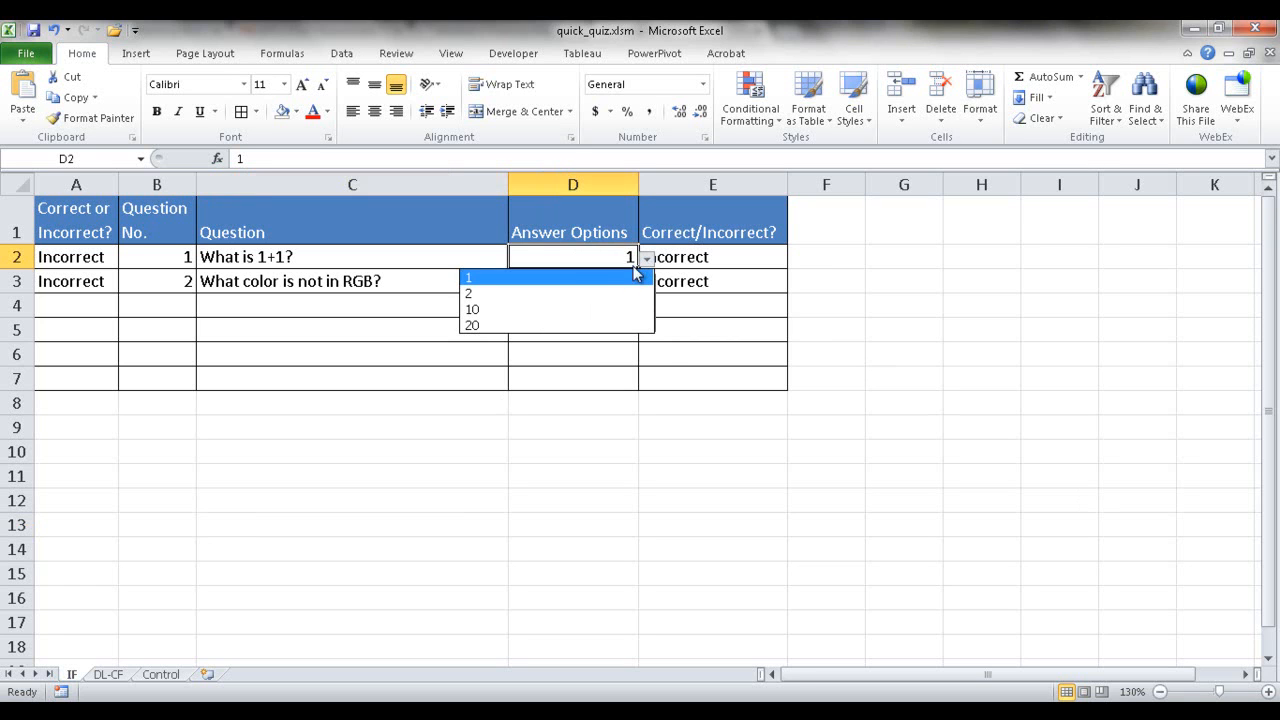
{"action": "left_click", "coordinate": [585, 310]}
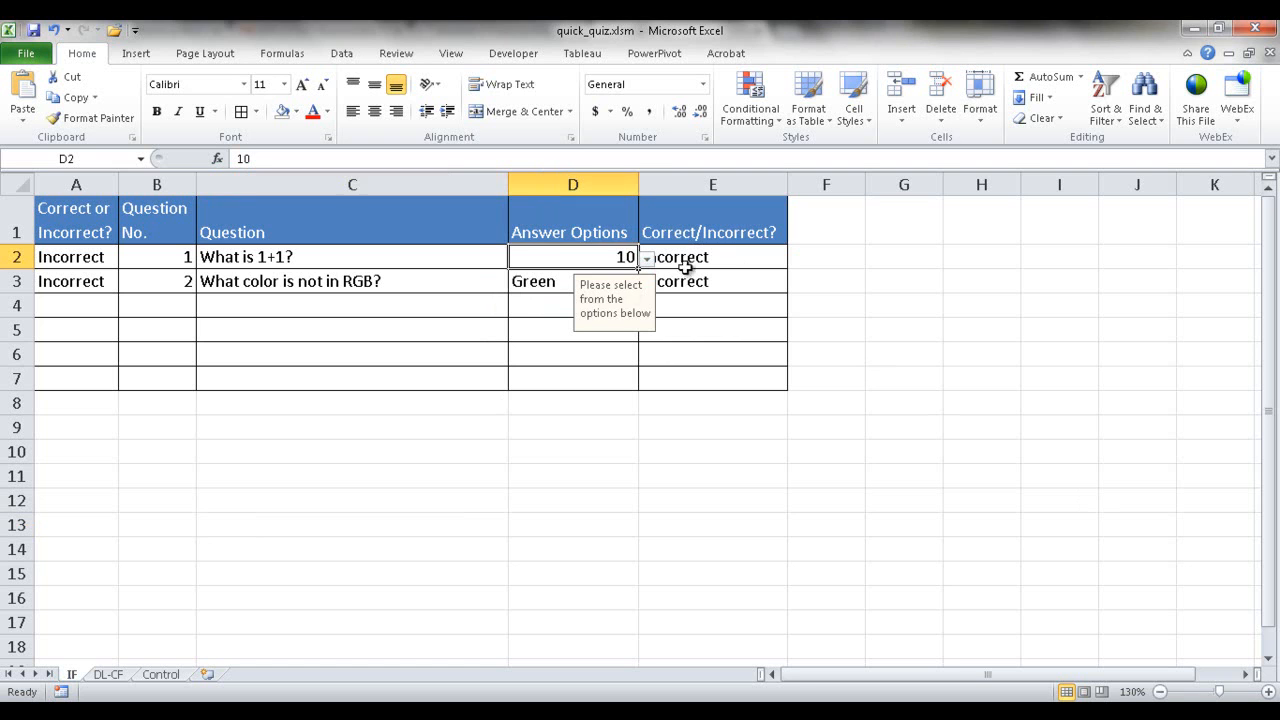
Step: Choose 2 as the answer to the 1+1 question in cell D2
{"action": "left_click", "coordinate": [647, 259]}
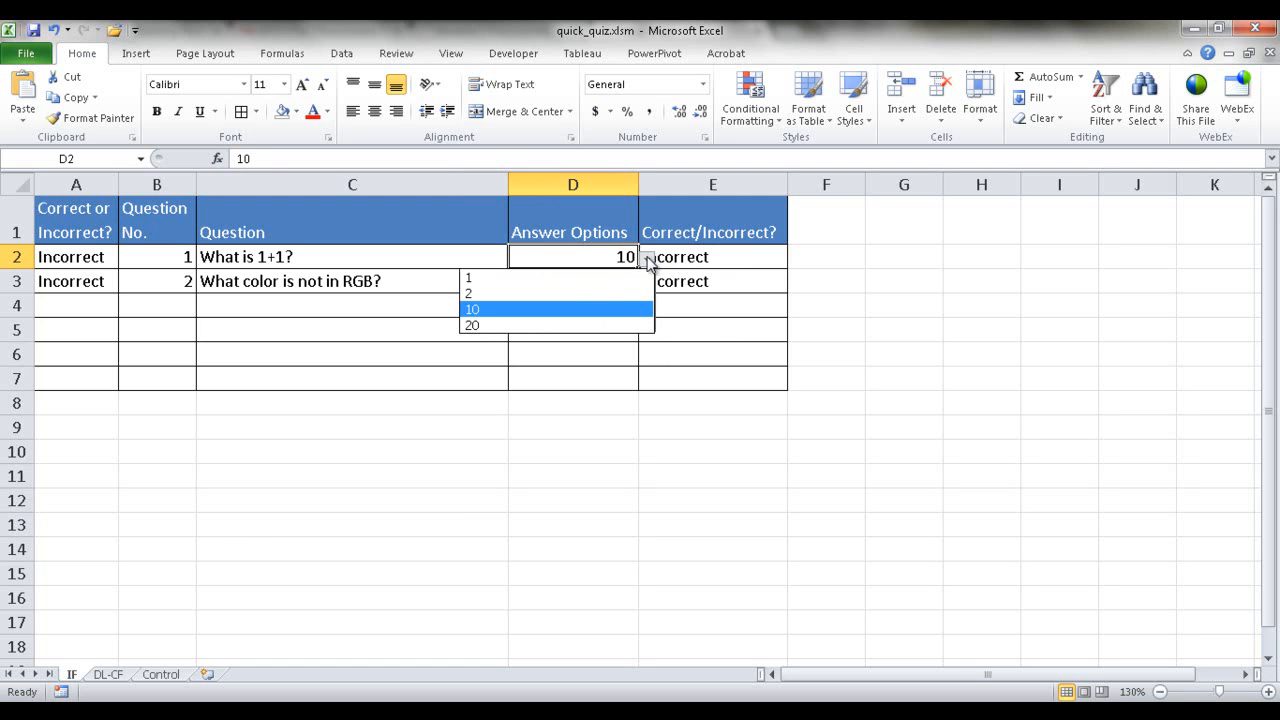
{"action": "left_click", "coordinate": [540, 295]}
{"action": "left_click", "coordinate": [650, 420]}
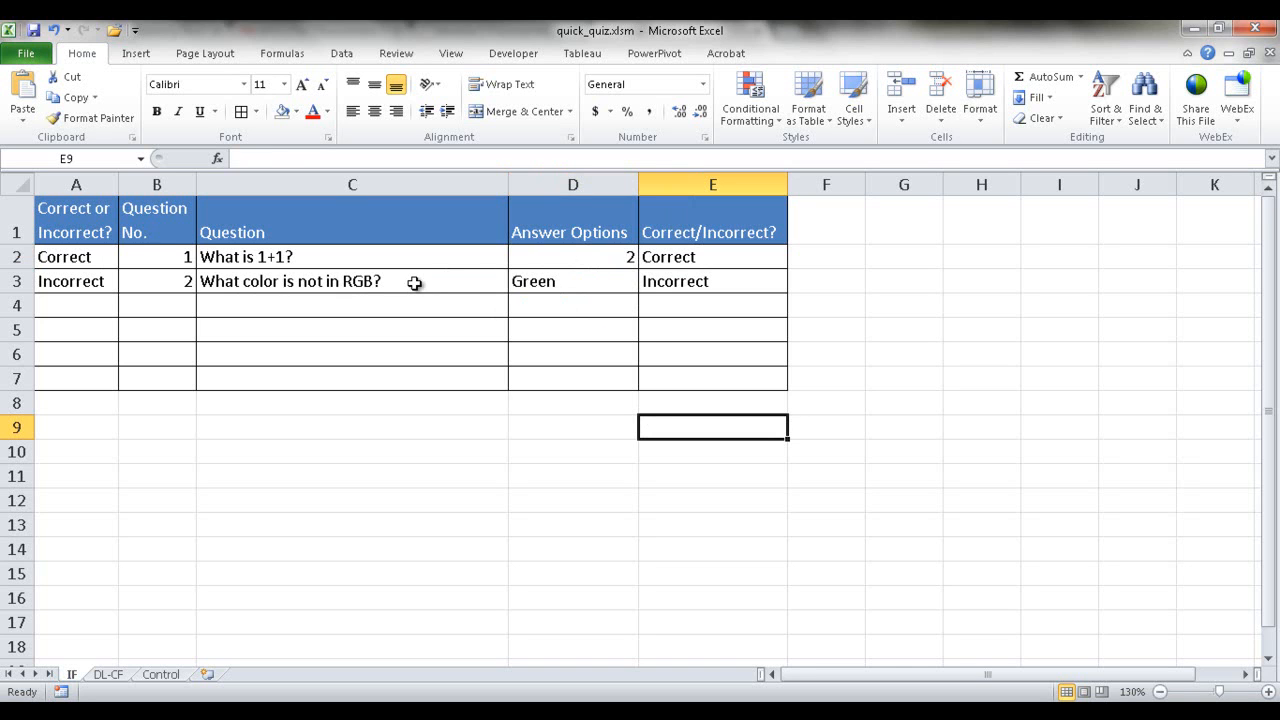
Step: Try Blue as the answer to the RGB color question in cell D3
{"action": "left_click", "coordinate": [596, 280]}
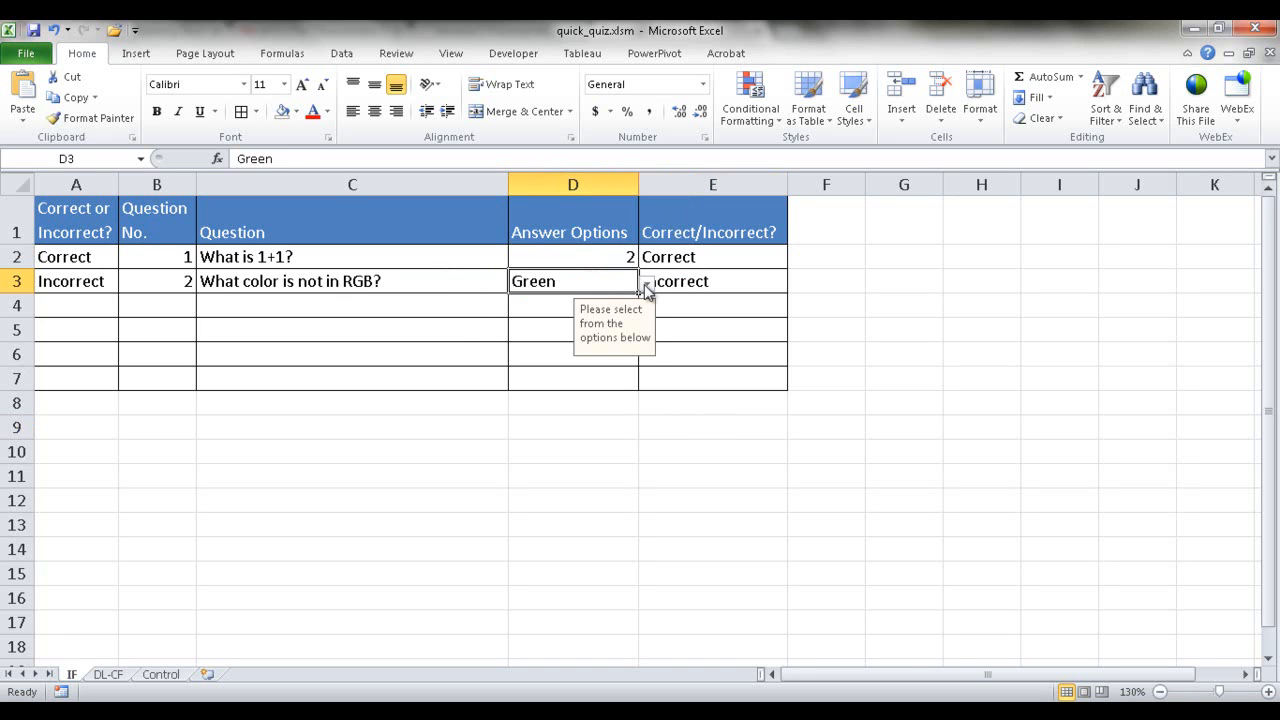
{"action": "left_click", "coordinate": [646, 286]}
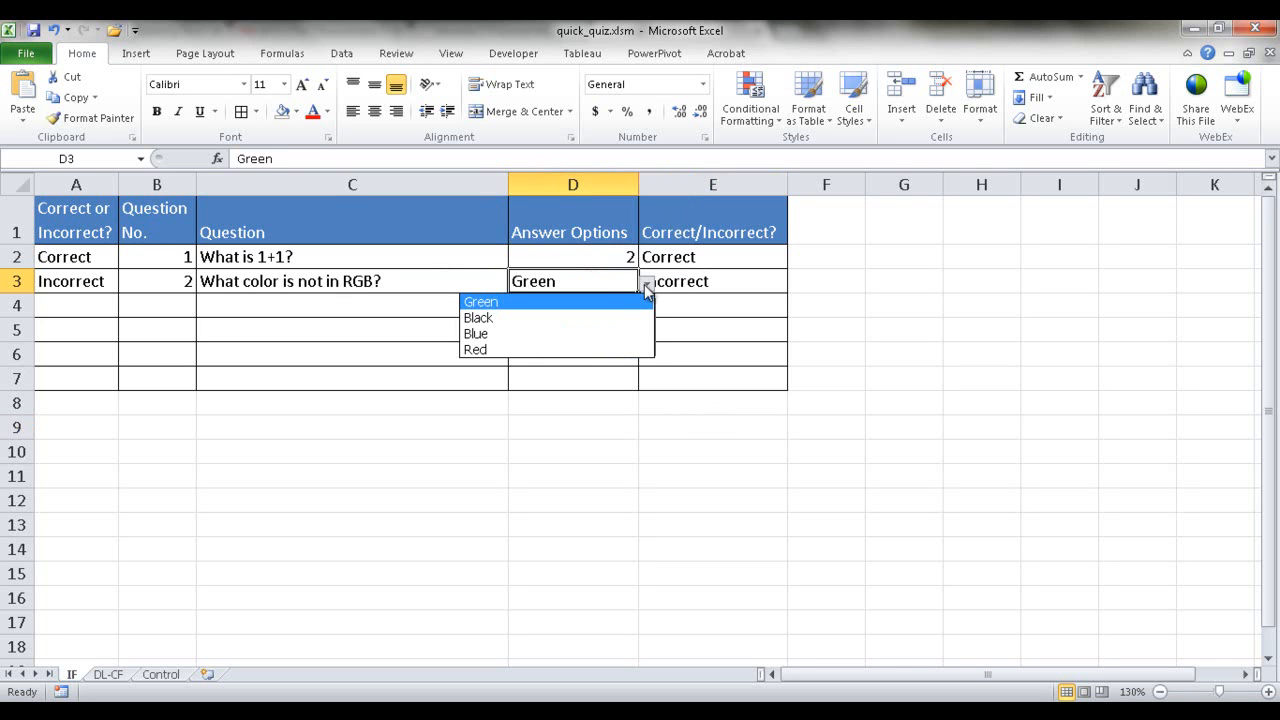
{"action": "left_click", "coordinate": [592, 335]}
{"action": "left_click", "coordinate": [716, 388]}
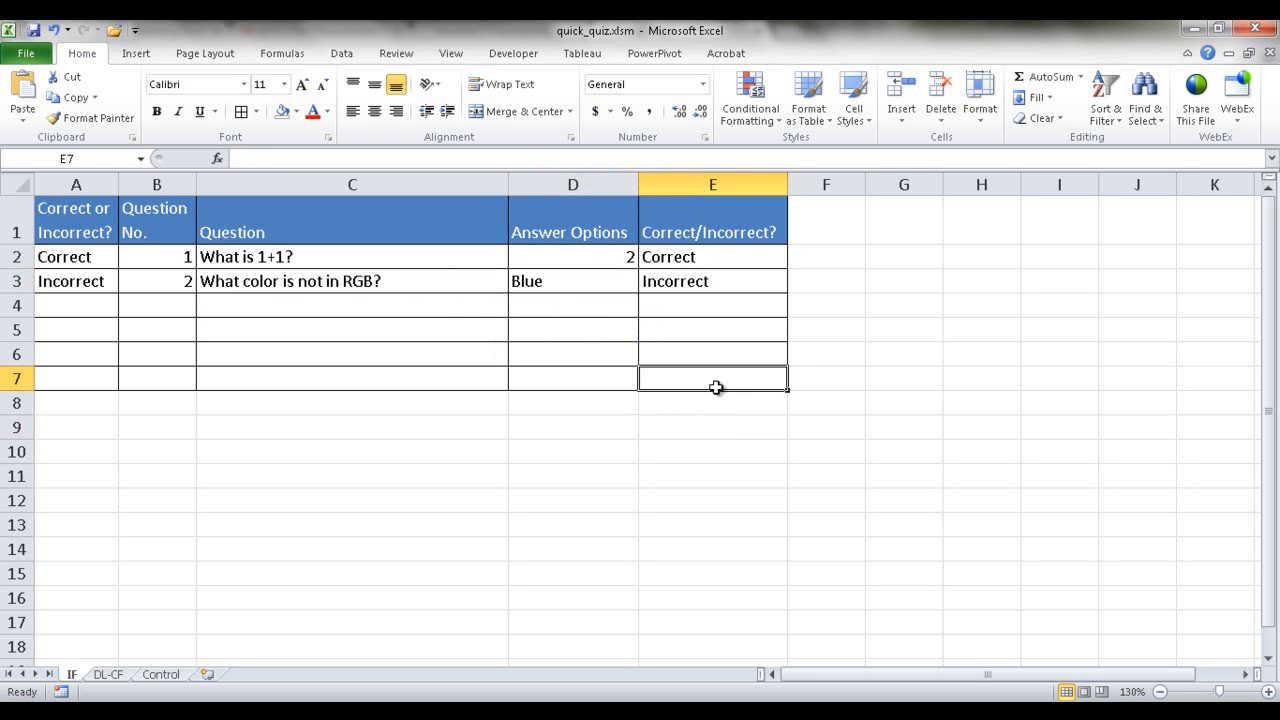
Step: Choose Black as the answer to the RGB color question in cell D3
{"action": "left_click", "coordinate": [625, 285]}
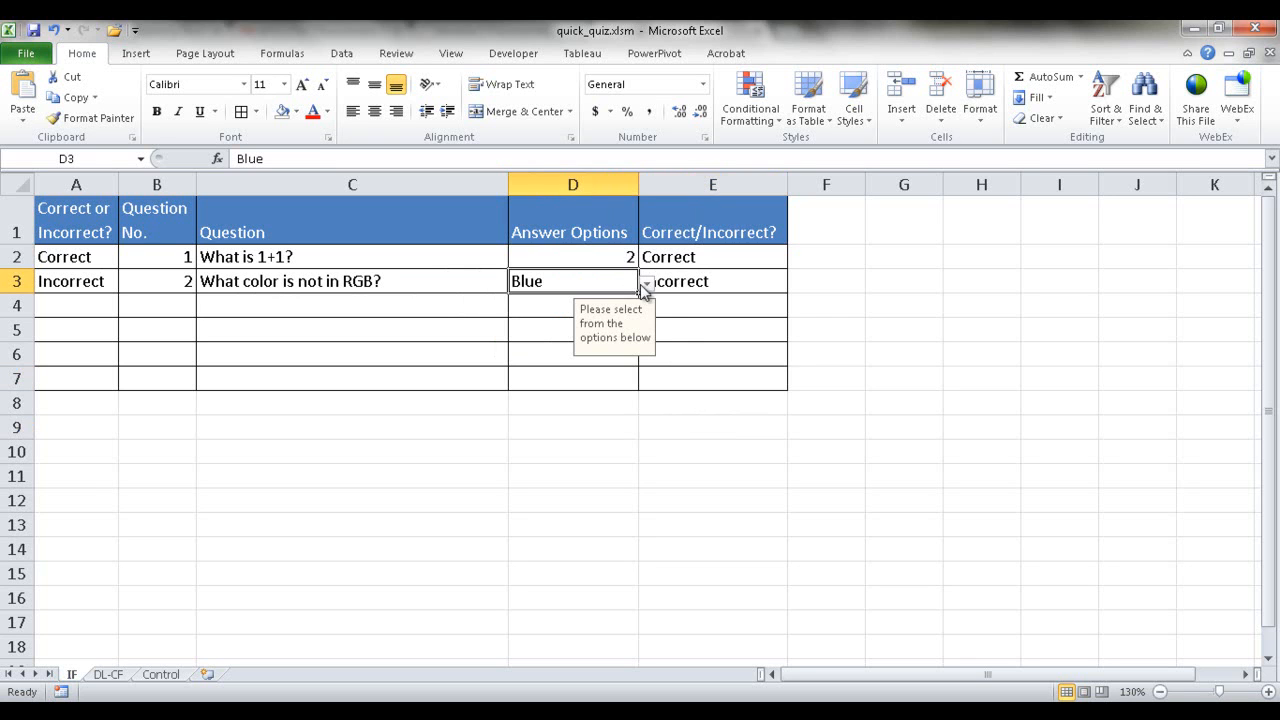
{"action": "left_click", "coordinate": [646, 287]}
{"action": "left_click", "coordinate": [595, 320]}
{"action": "left_click", "coordinate": [656, 497]}
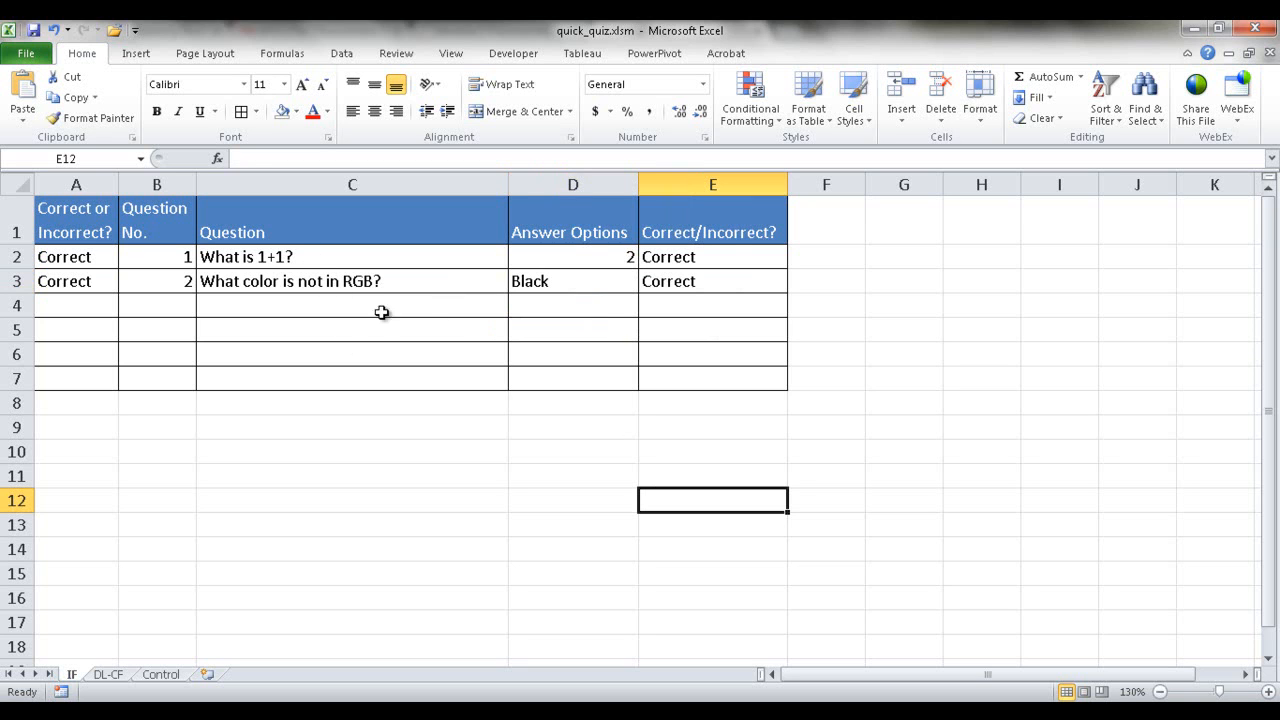
Step: Examine the reference formulas in E2 and E3 and the IF formulas in A2 and A3 that grade the answers
{"action": "left_click", "coordinate": [738, 253]}
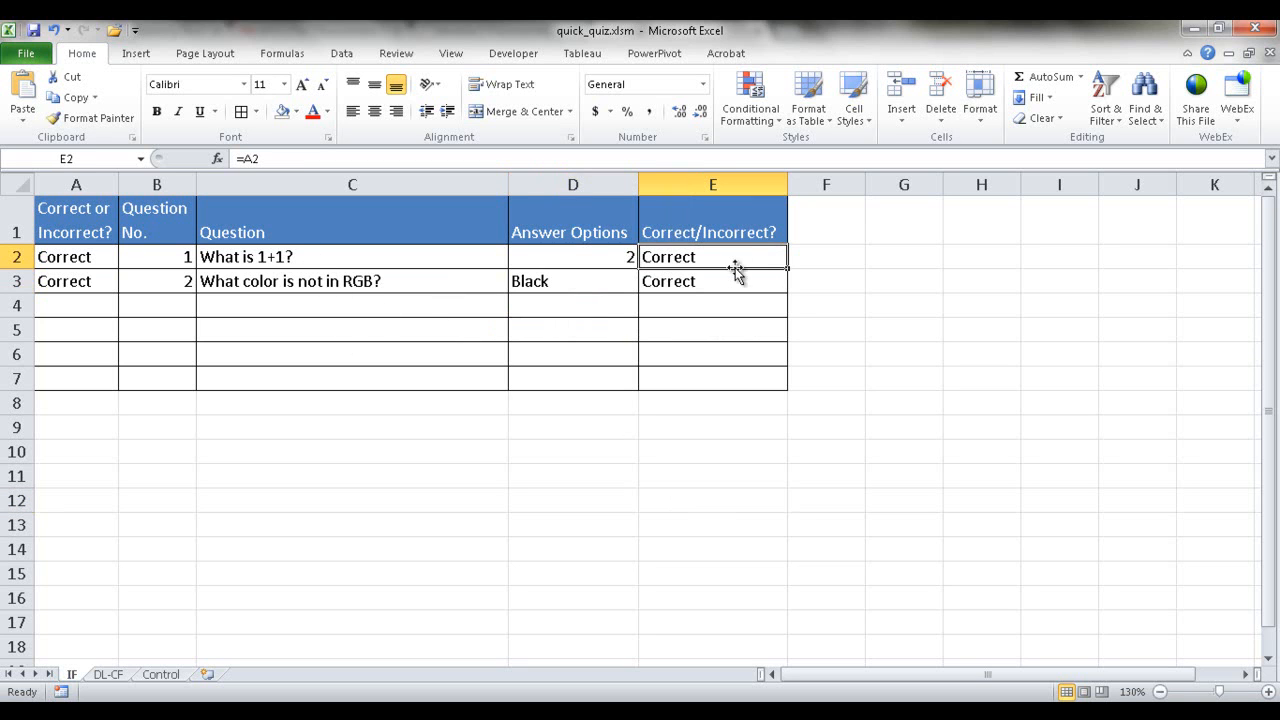
{"action": "left_click", "coordinate": [734, 281]}
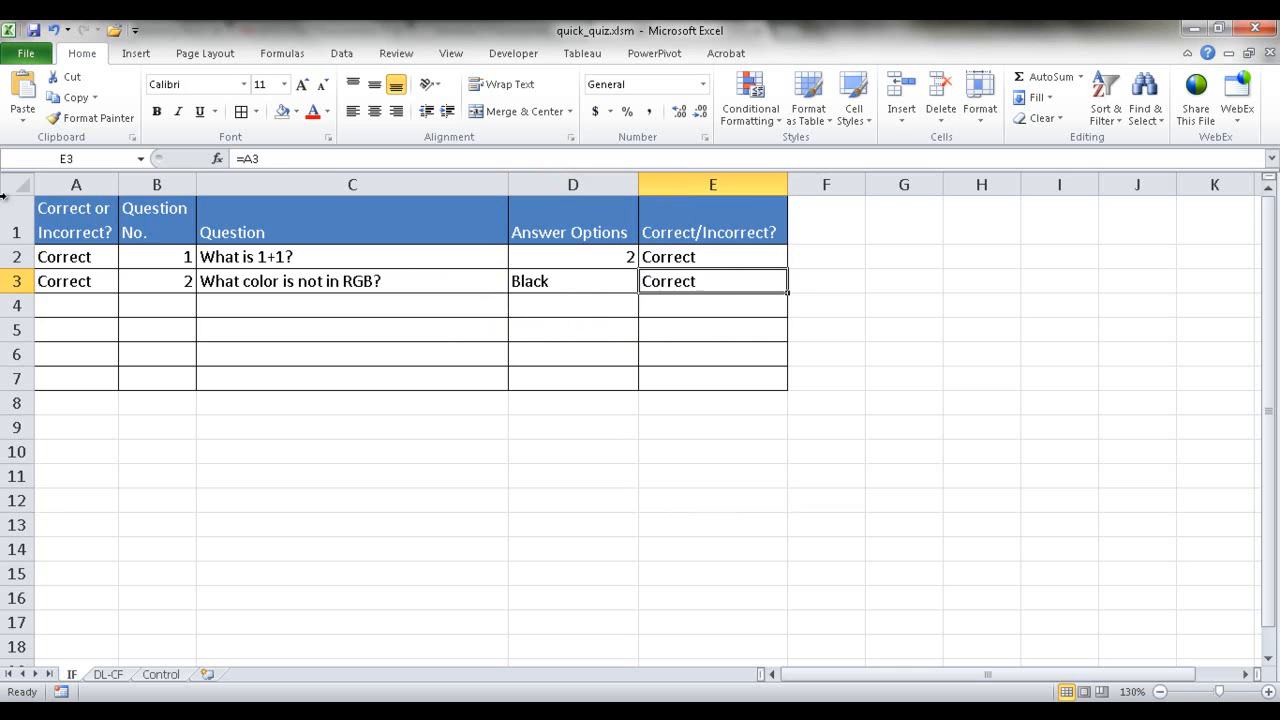
{"action": "left_click", "coordinate": [75, 262]}
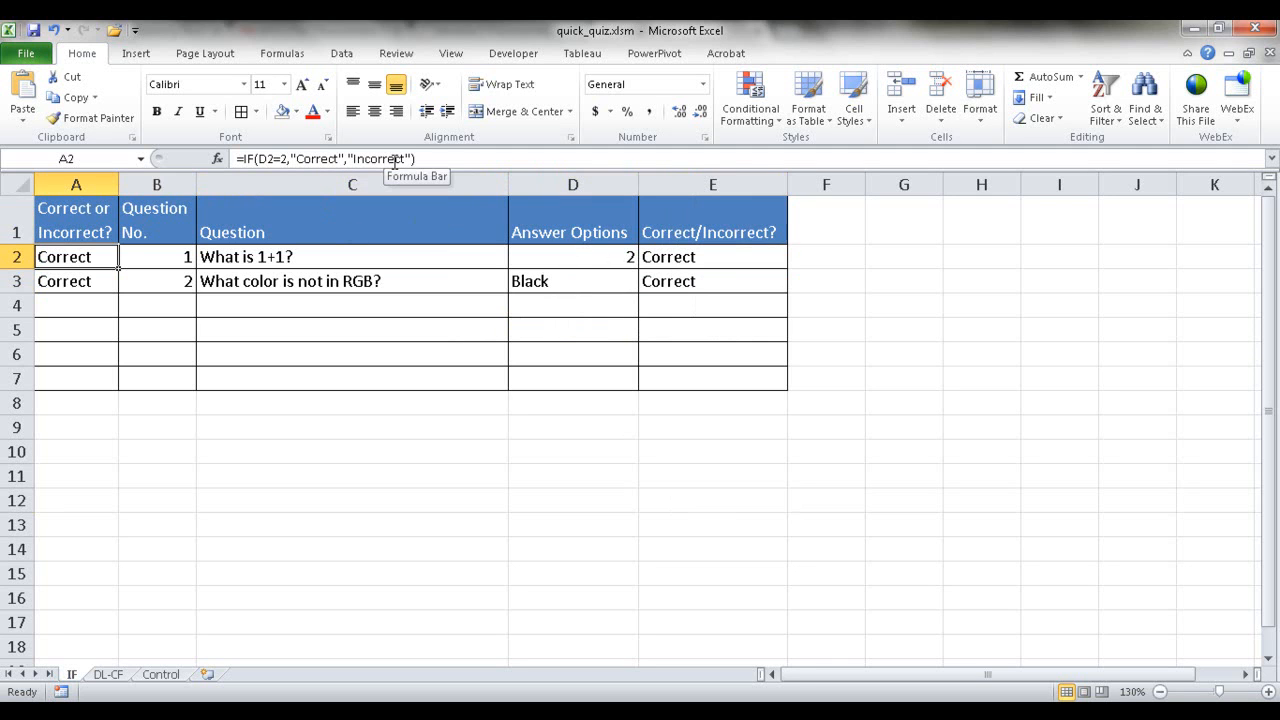
{"action": "left_click", "coordinate": [80, 287]}
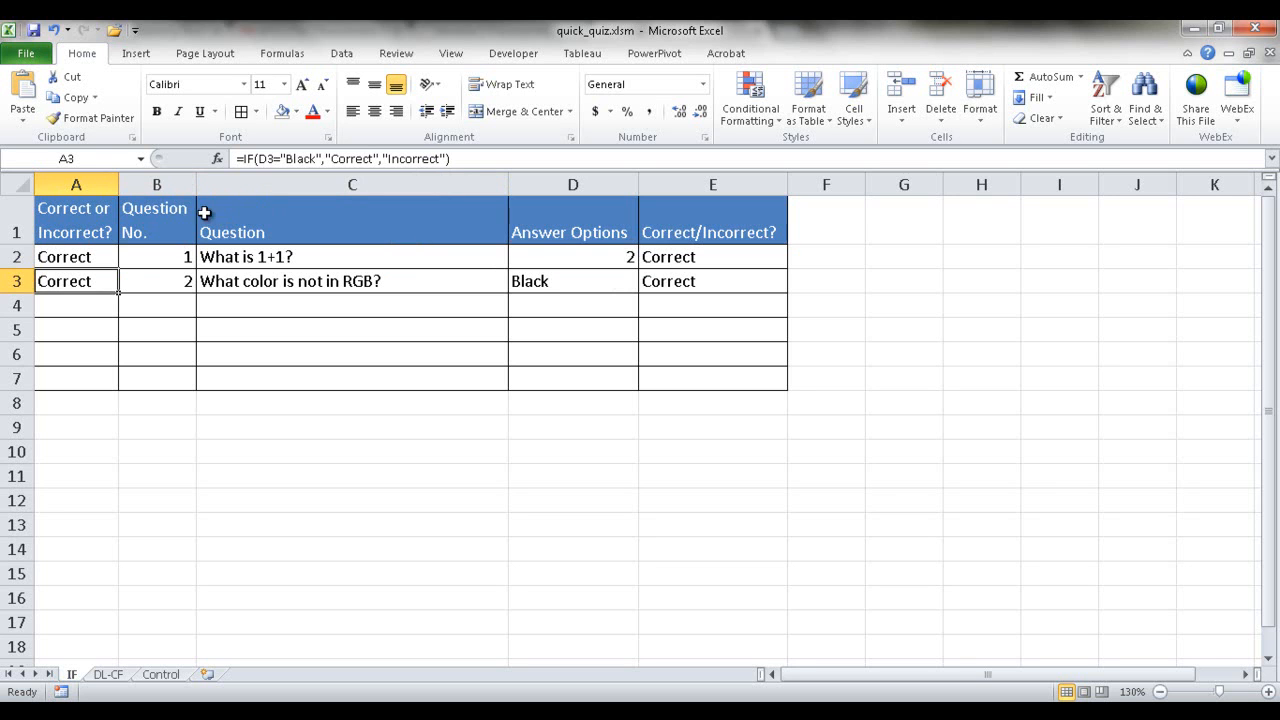
Step: Hide column A, which holds the IF grading formulas
{"action": "left_click", "coordinate": [93, 178]}
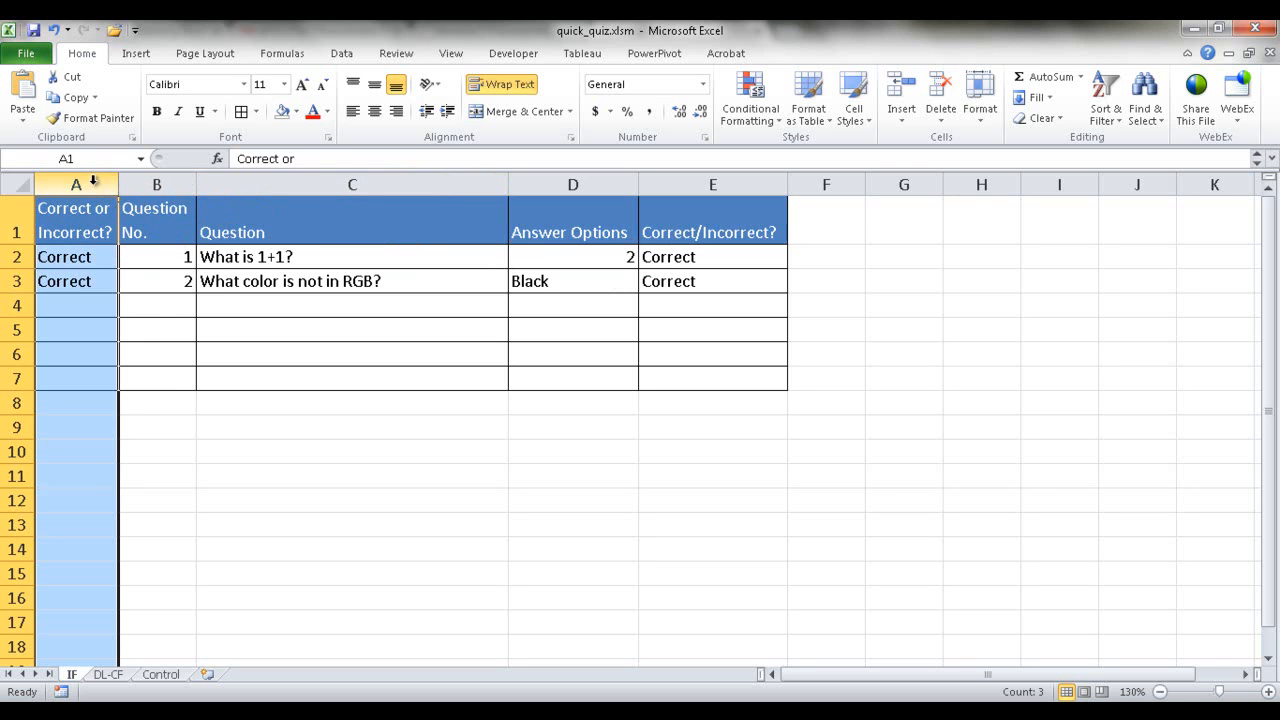
{"action": "right_click", "coordinate": [93, 180]}
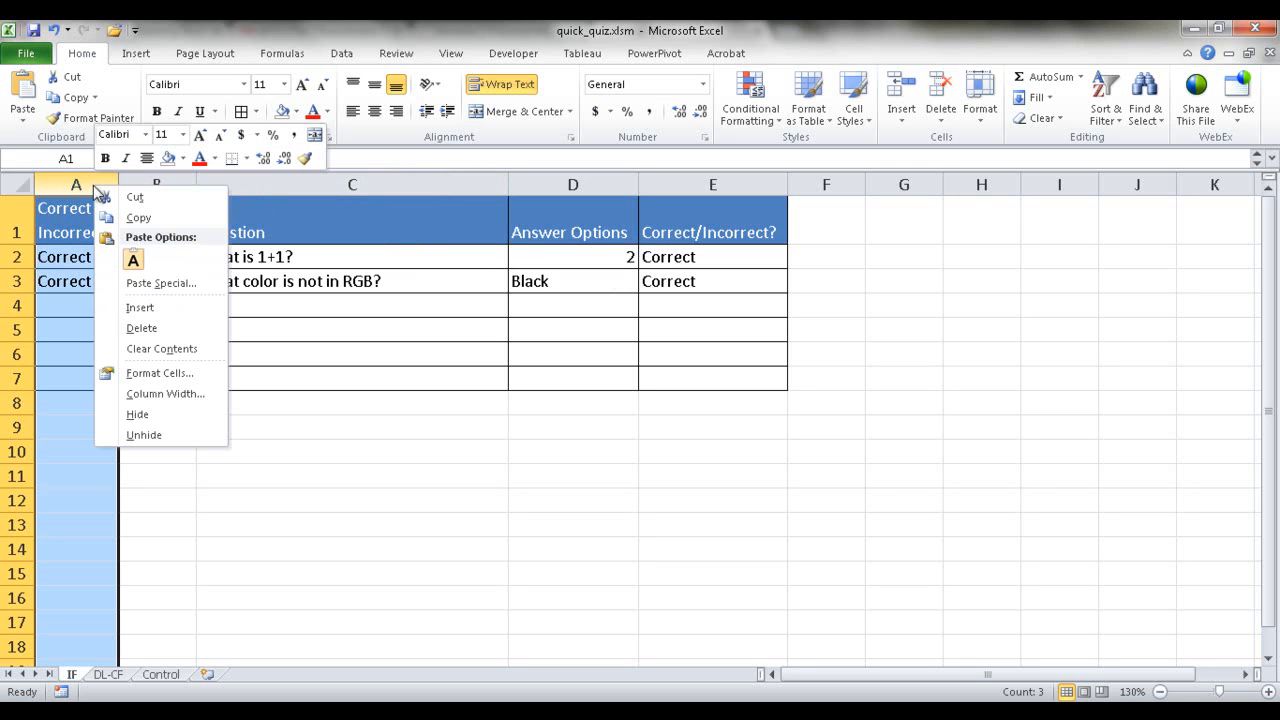
{"action": "left_click", "coordinate": [192, 415]}
{"action": "left_click", "coordinate": [202, 417]}
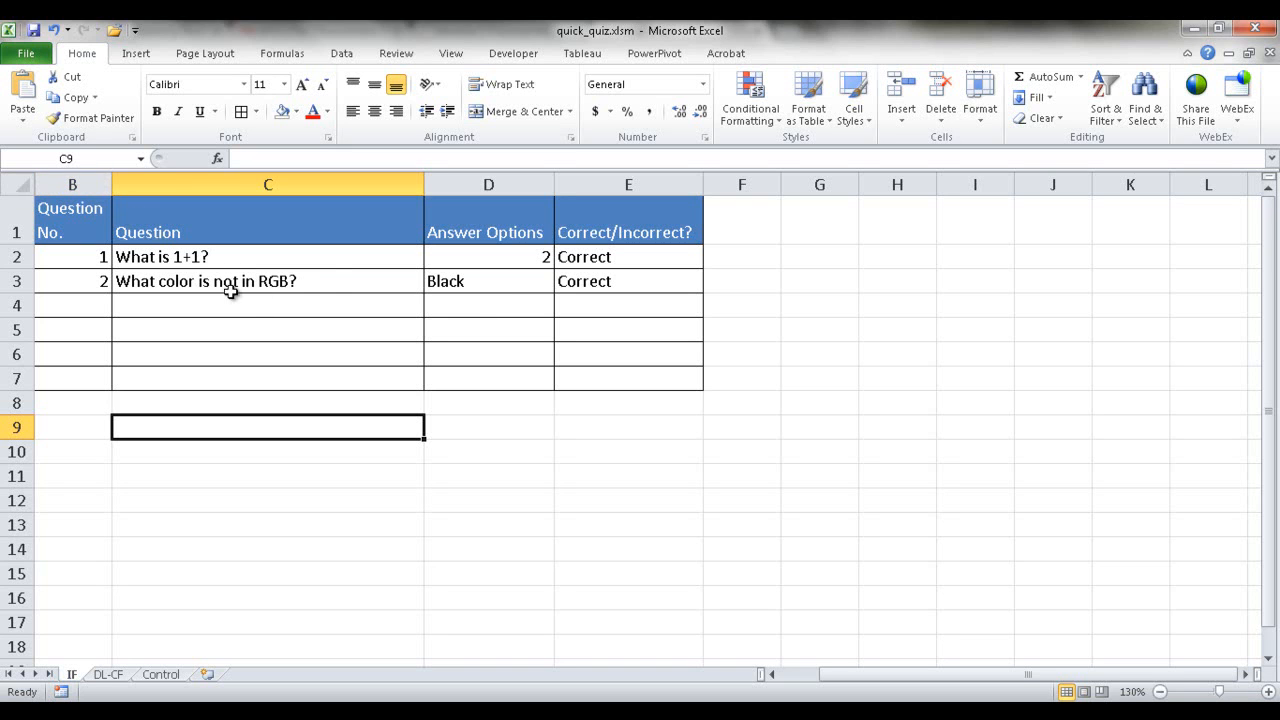
Step: Check the row 3 answer and result cells, and bring hidden column A back with its width fitted to the contents
{"action": "left_click", "coordinate": [527, 280]}
{"action": "left_click", "coordinate": [592, 283]}
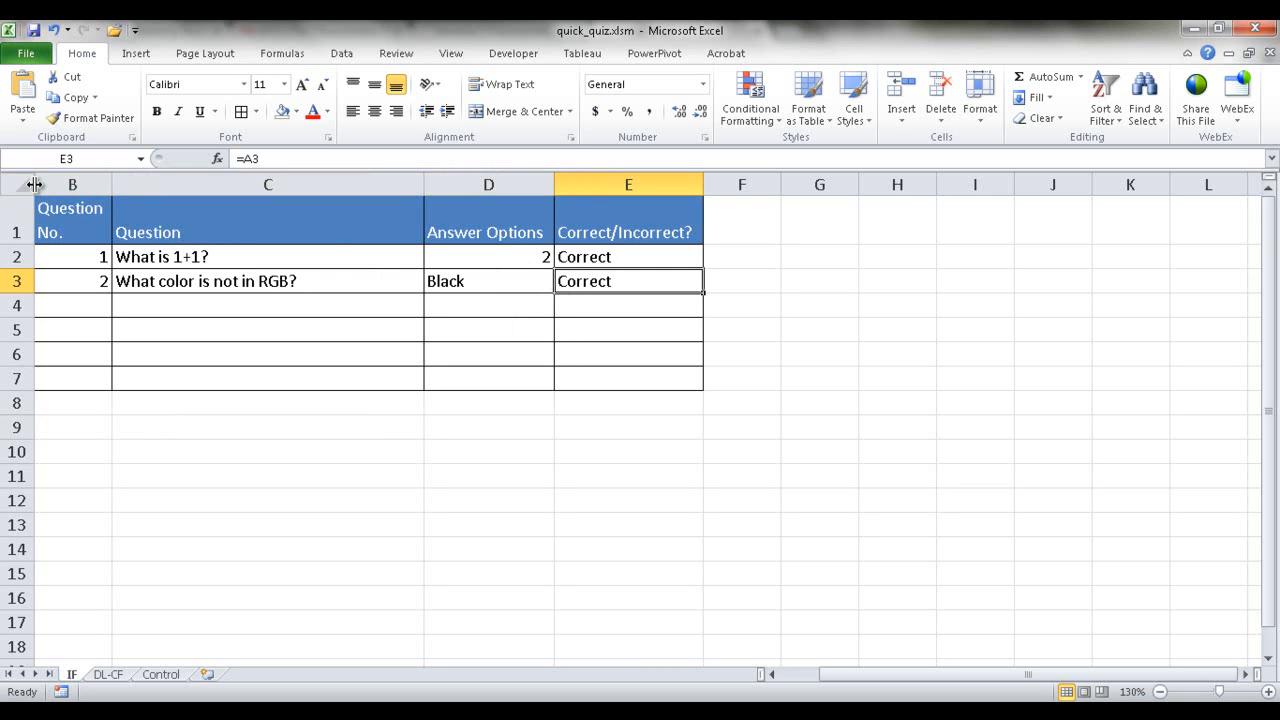
{"action": "left_click_drag", "start_coordinate": [35, 185], "coordinate": [88, 190]}
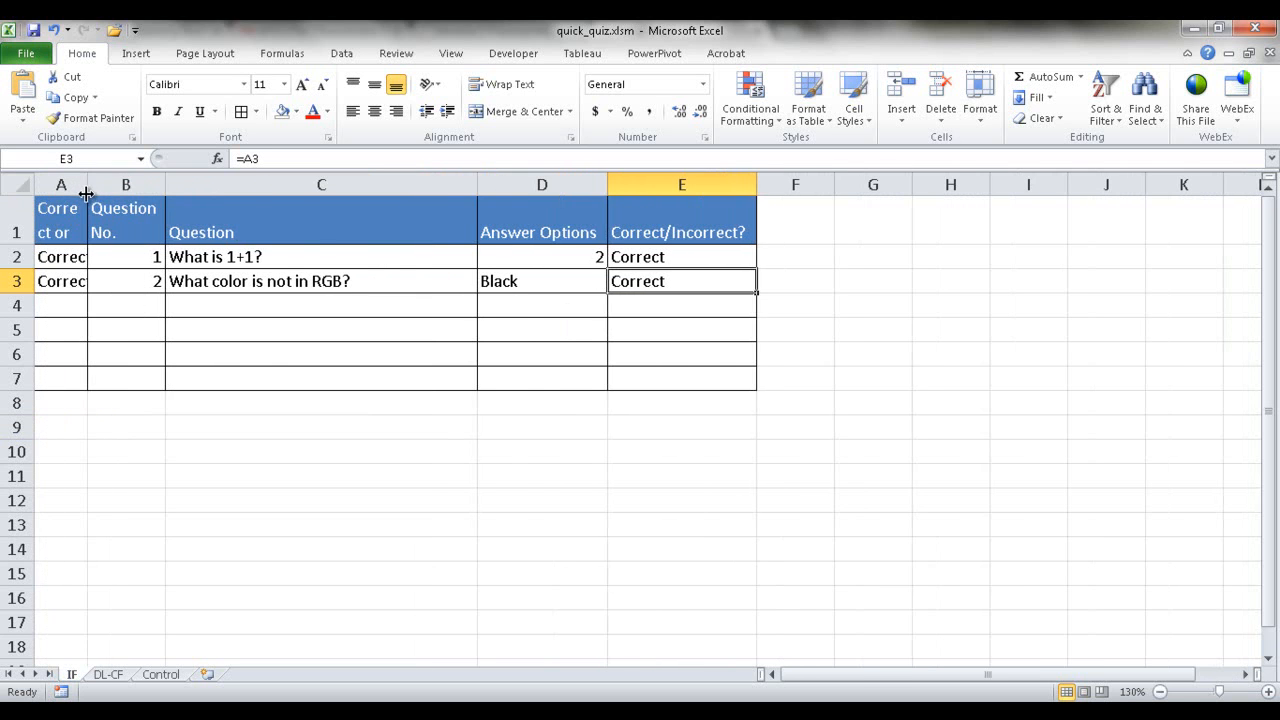
{"action": "double_click", "coordinate": [87, 186]}
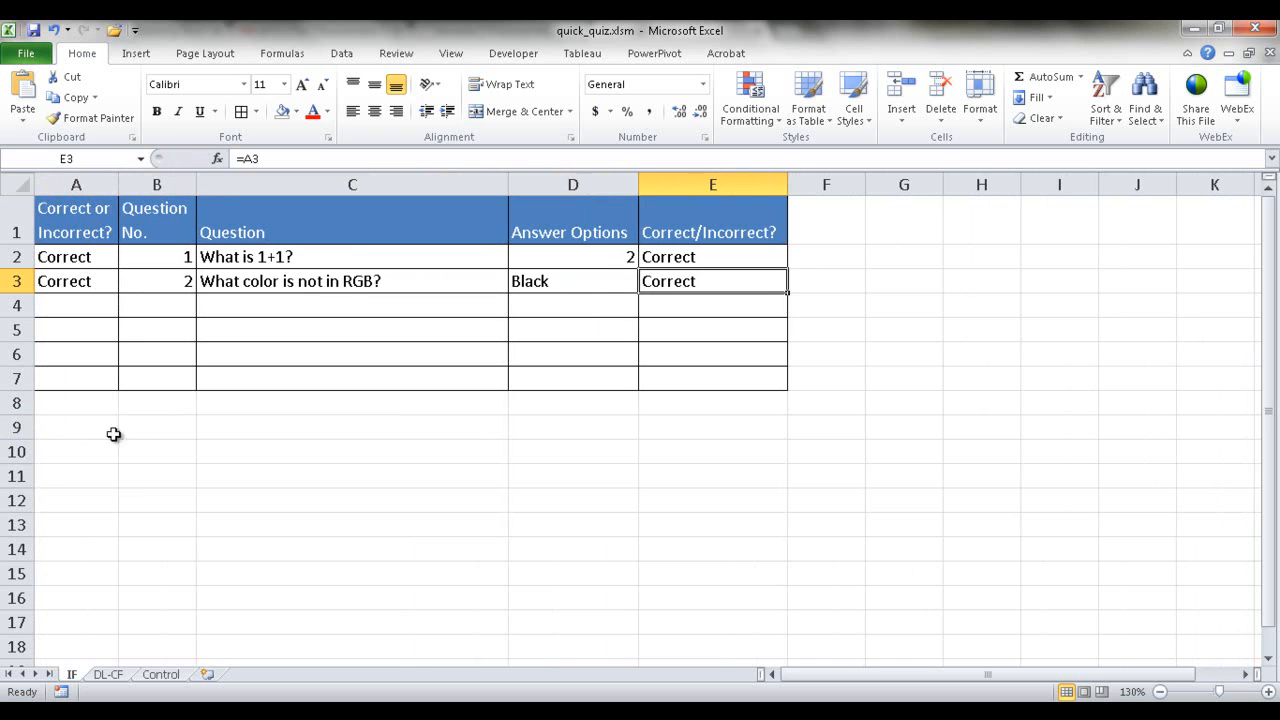
Step: Compare the answer option lists for the 1+1 question on the DL-CF and IF sheets, ending on DL-CF
{"action": "left_click", "coordinate": [108, 675]}
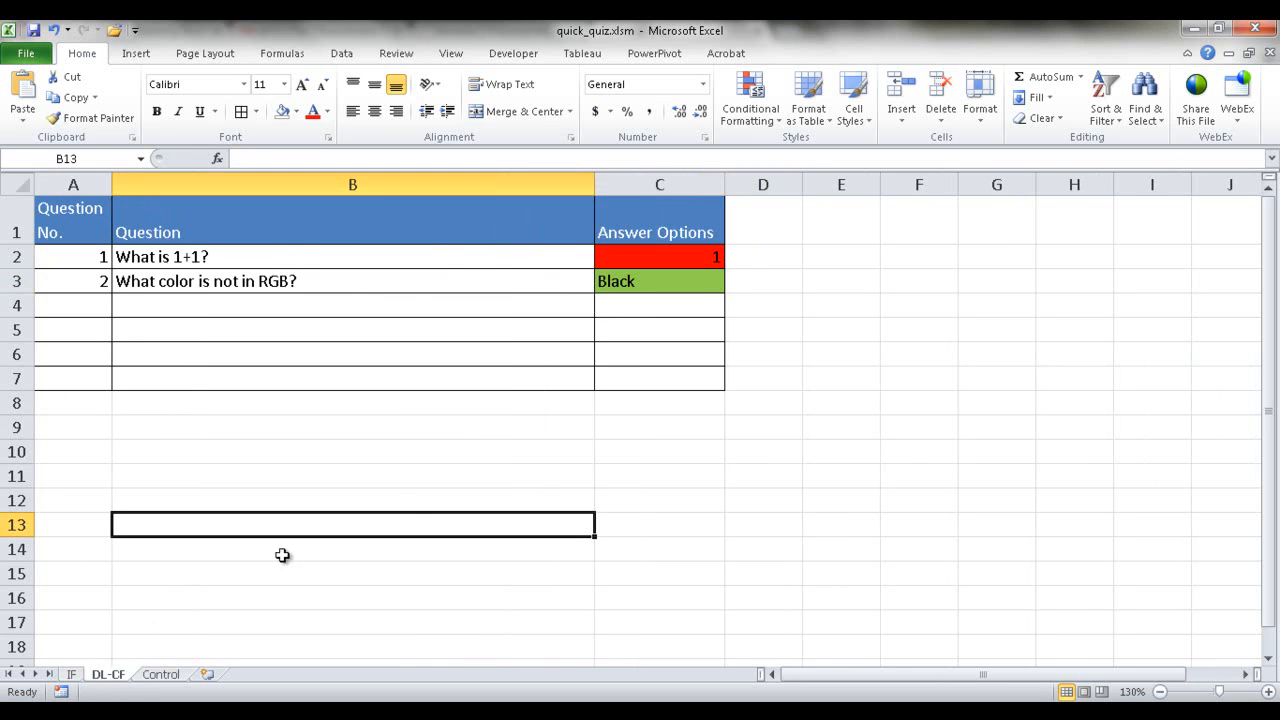
{"action": "left_click", "coordinate": [698, 257]}
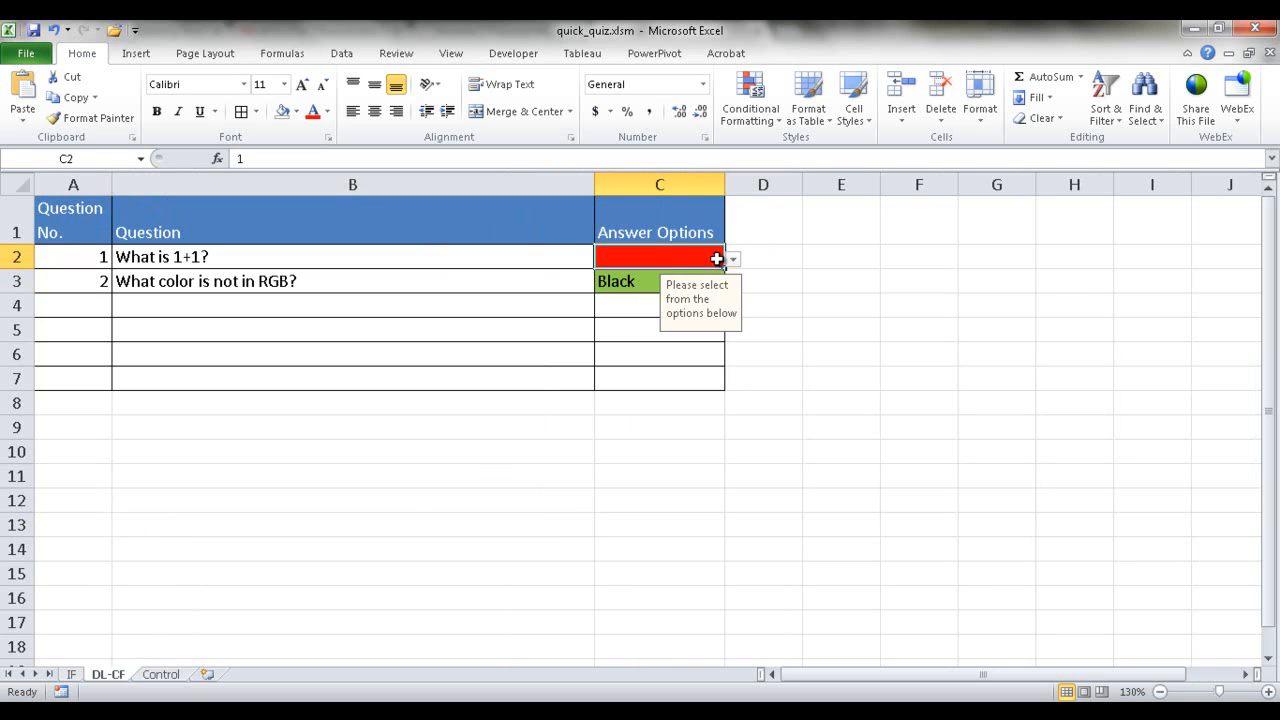
{"action": "left_click", "coordinate": [733, 258]}
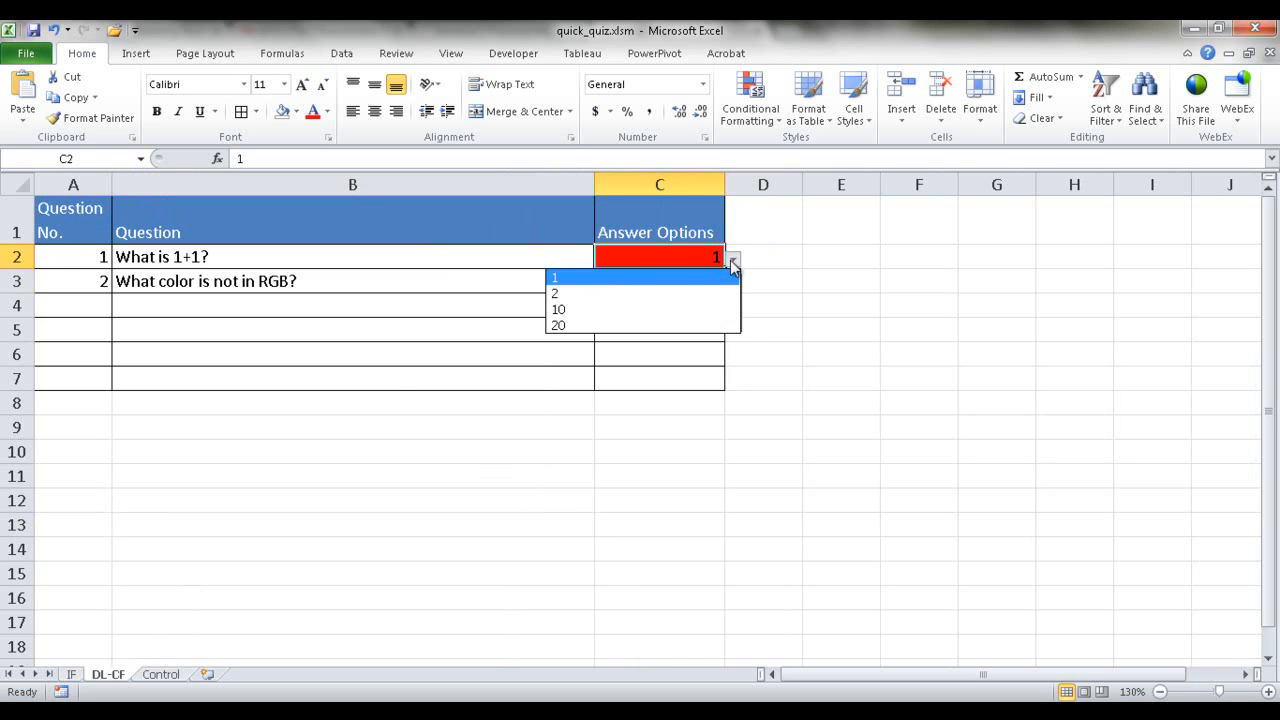
{"action": "left_click", "coordinate": [71, 675]}
{"action": "left_click", "coordinate": [71, 675]}
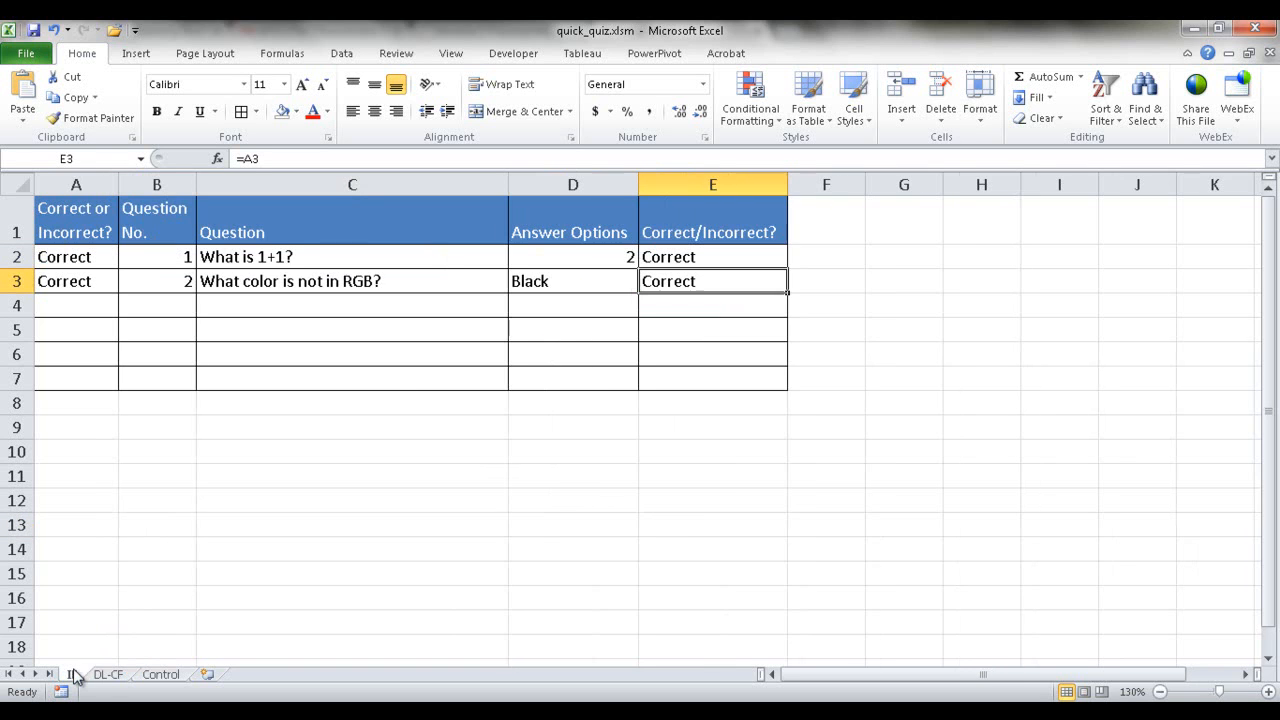
{"action": "left_click", "coordinate": [618, 252]}
{"action": "left_click", "coordinate": [646, 258]}
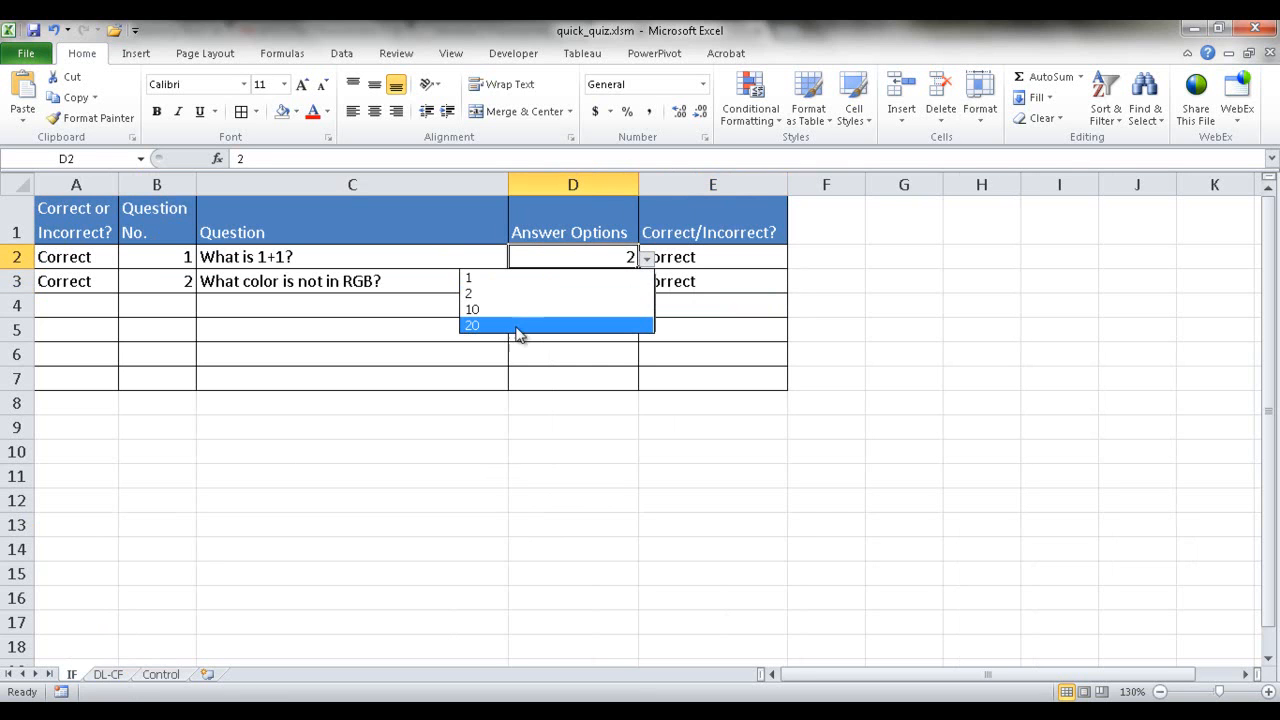
{"action": "left_click", "coordinate": [113, 680]}
{"action": "left_click", "coordinate": [113, 680]}
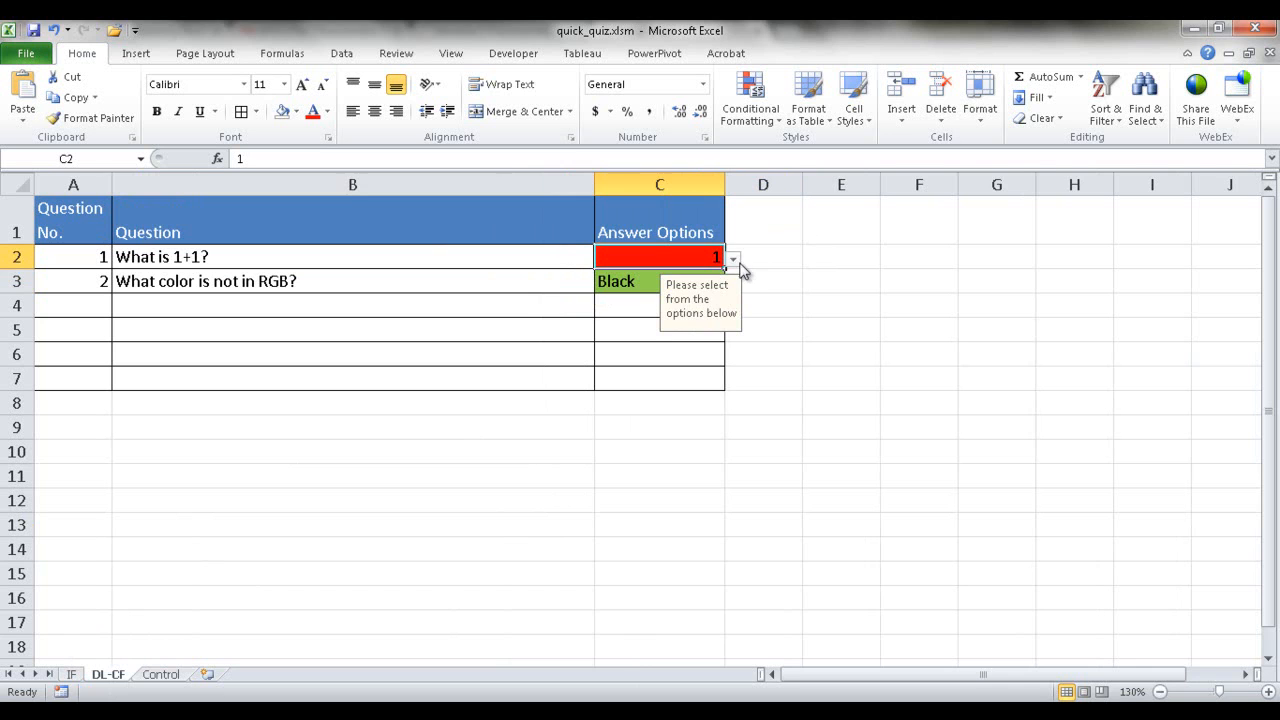
Step: Examine the color-coded answers in cells C2 and C3 of the DL-CF sheet
{"action": "left_click", "coordinate": [638, 283]}
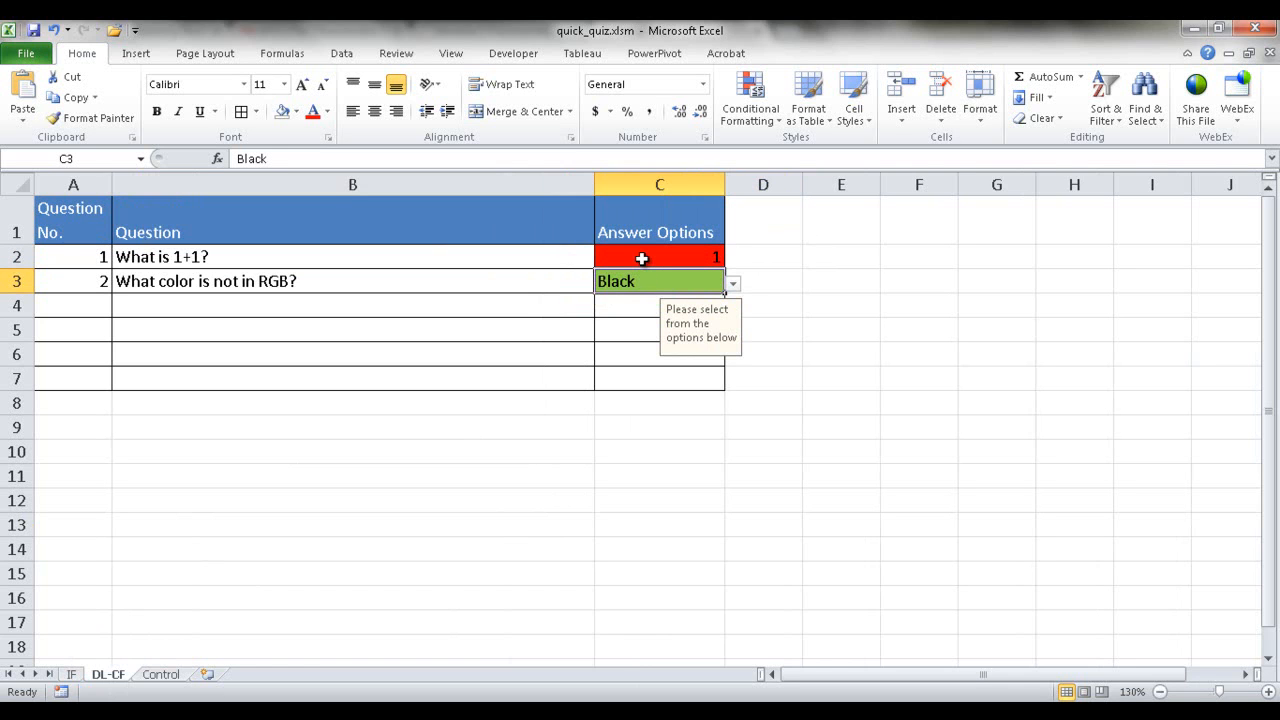
{"action": "left_click", "coordinate": [644, 259]}
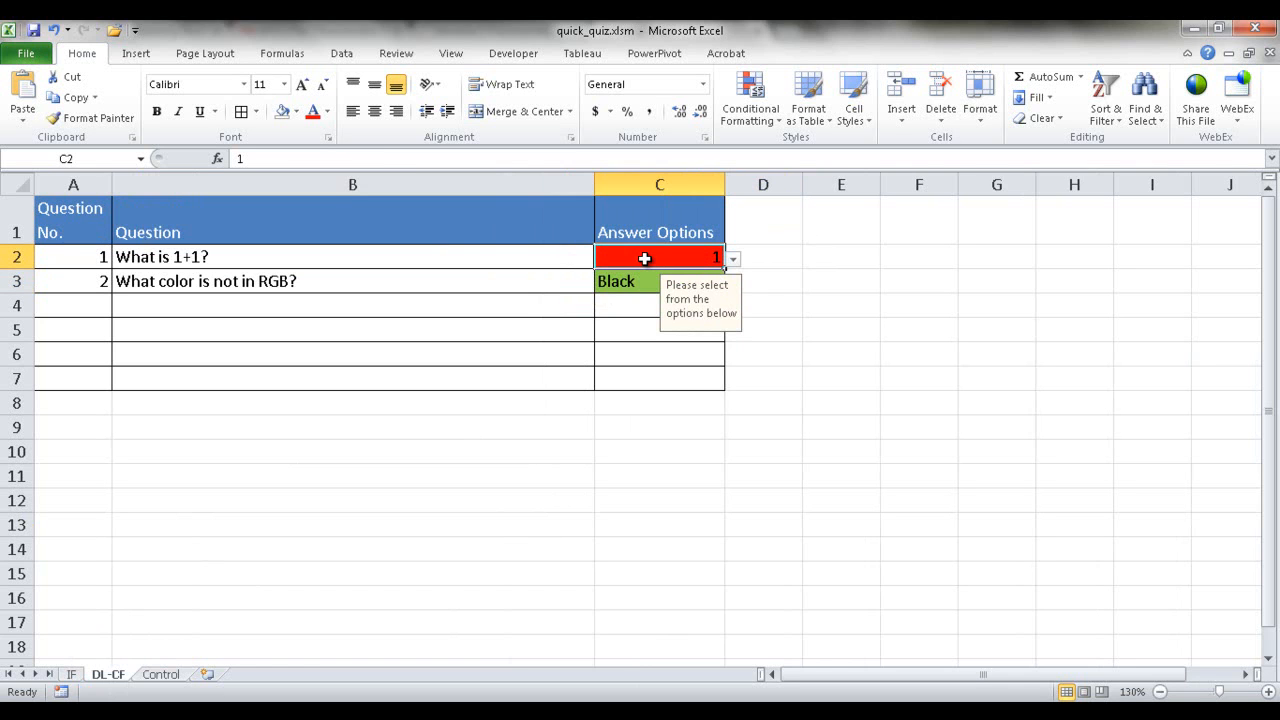
{"action": "left_click", "coordinate": [641, 284]}
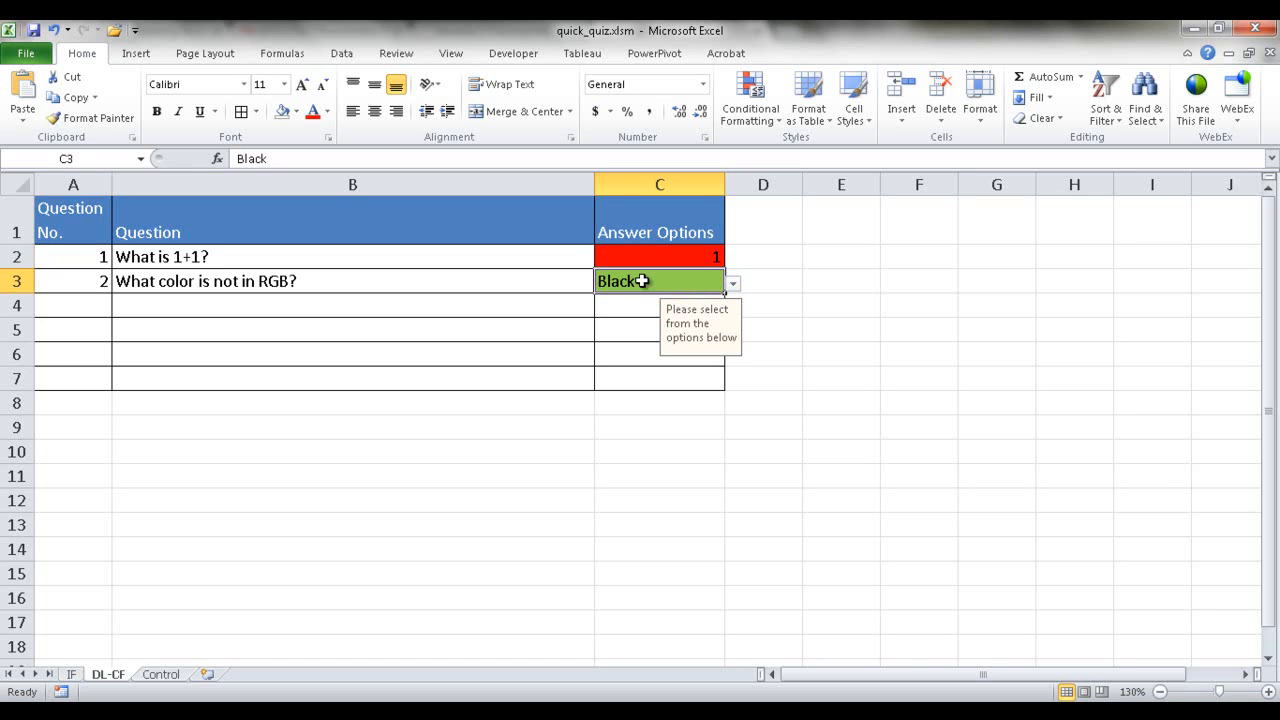
Step: Choose 2 as the answer to the 1+1 question in cell C2 of the DL-CF sheet
{"action": "left_click", "coordinate": [667, 259]}
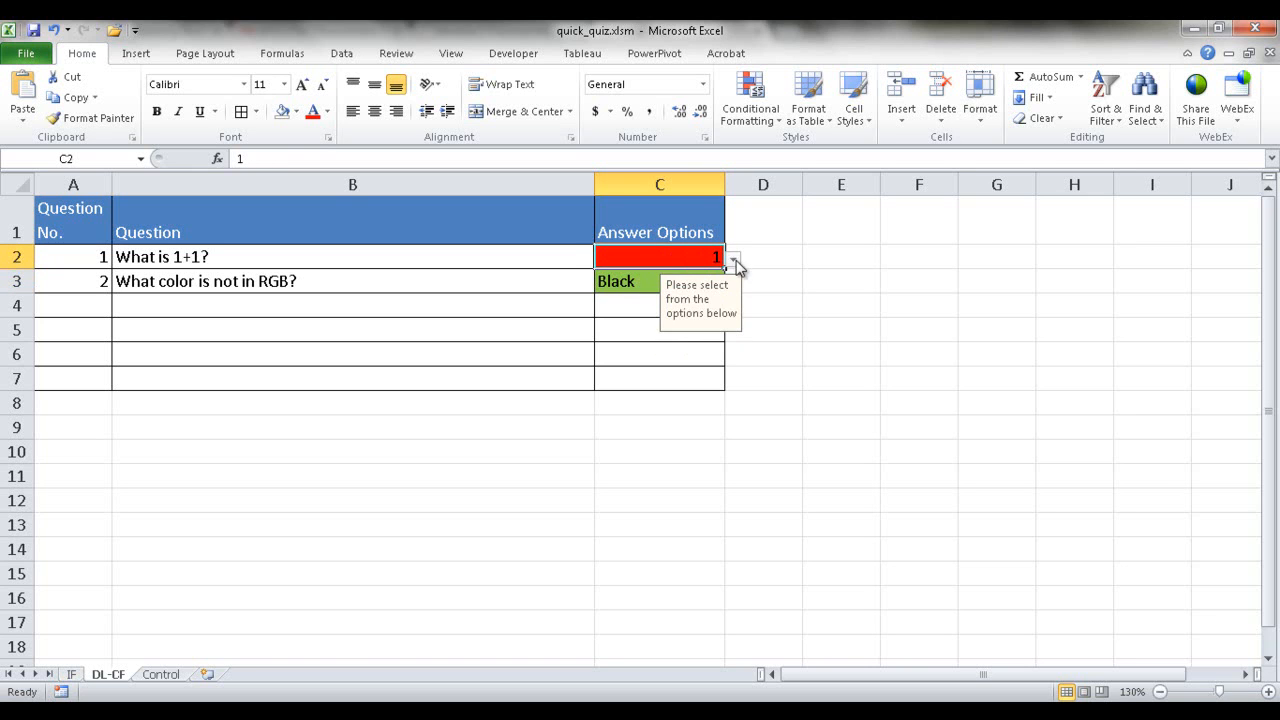
{"action": "left_click", "coordinate": [733, 258]}
{"action": "left_click", "coordinate": [704, 293]}
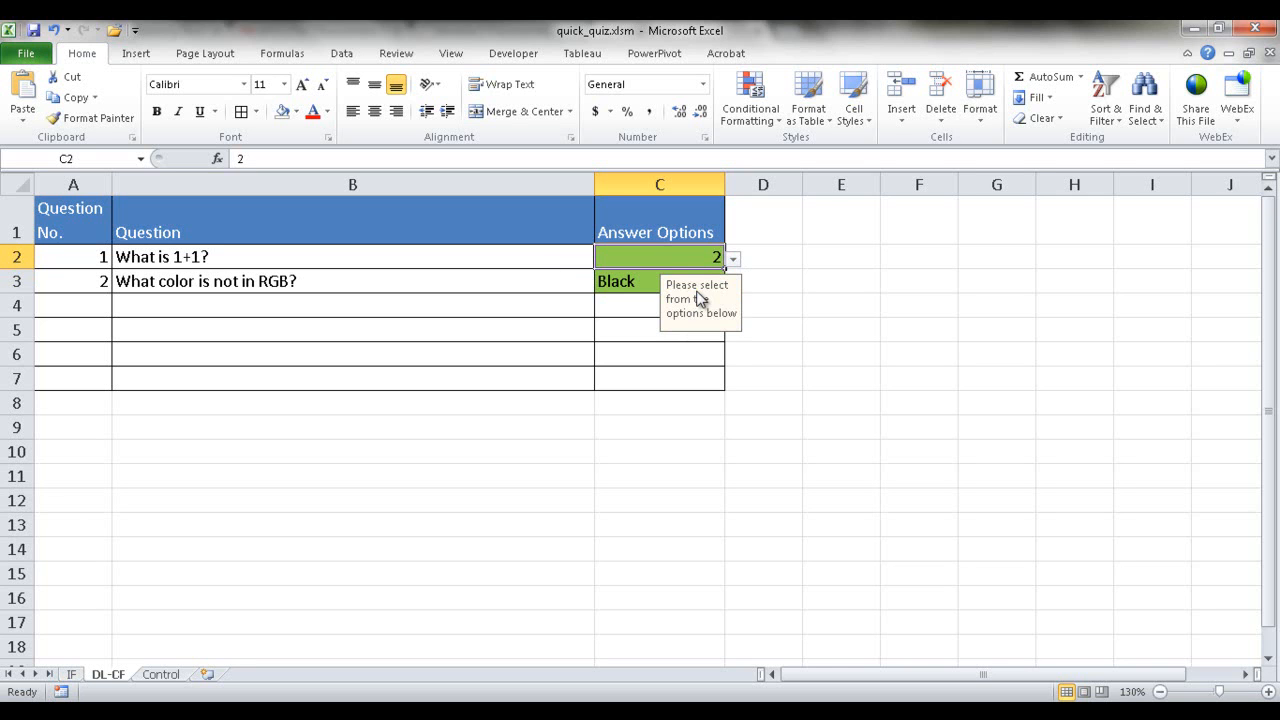
Step: Choose Green as the answer to the RGB color question in cell C3
{"action": "left_click", "coordinate": [646, 280]}
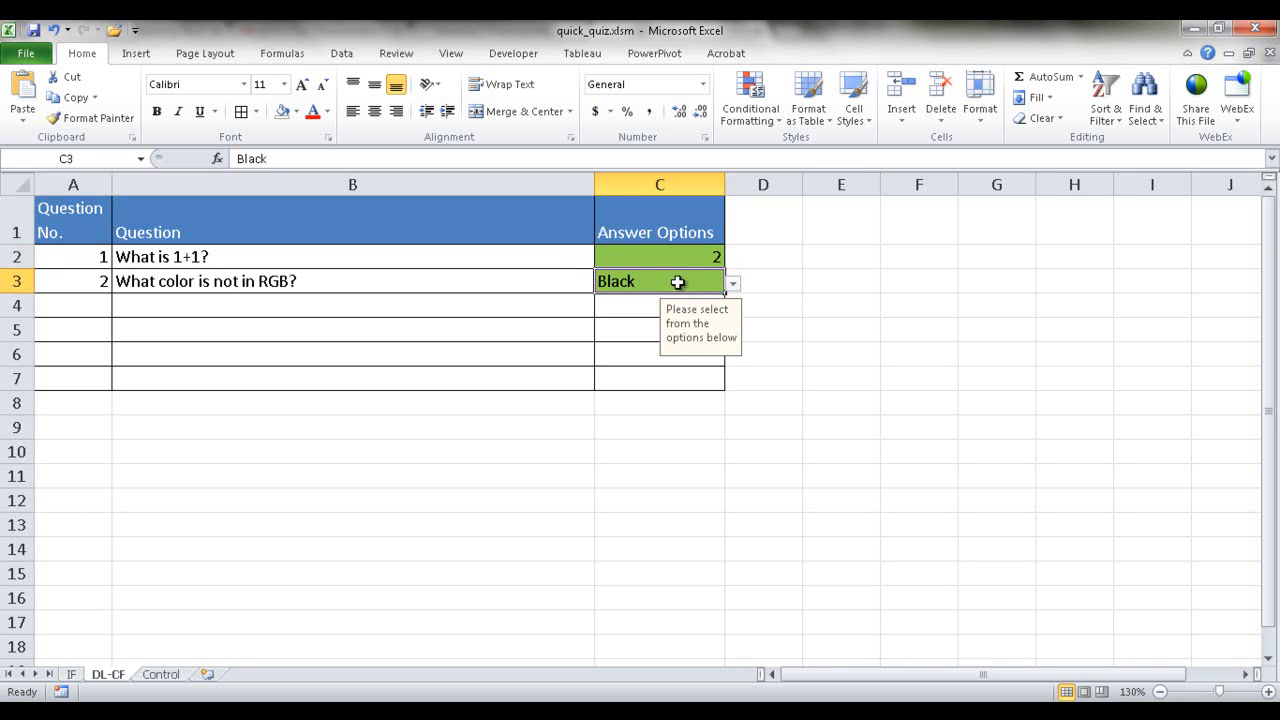
{"action": "left_click", "coordinate": [734, 286]}
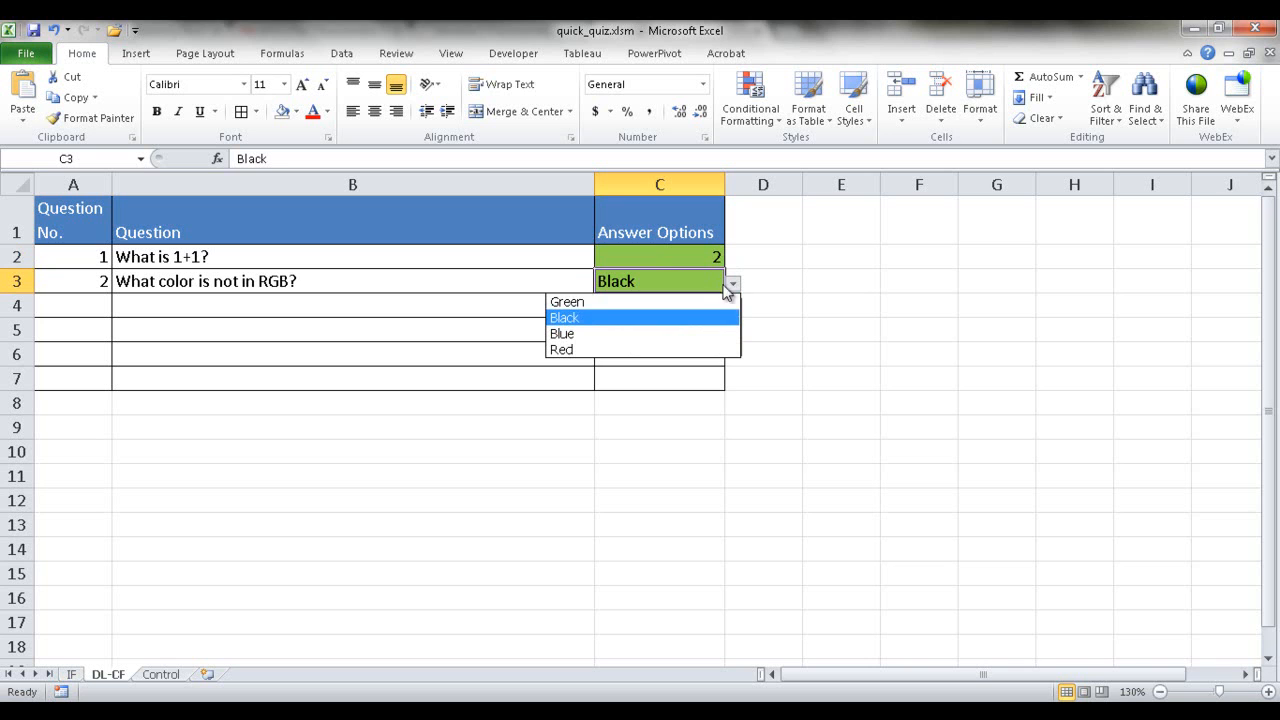
{"action": "left_click", "coordinate": [686, 298]}
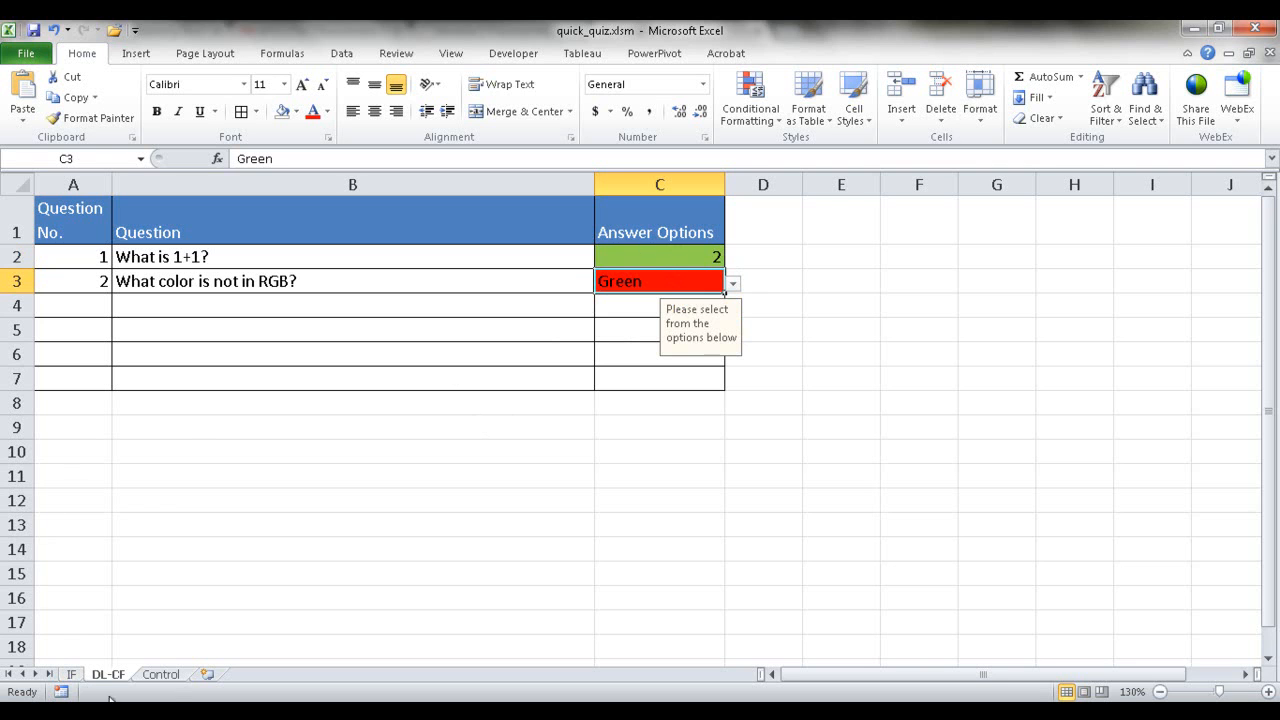
Step: On the Control sheet, try option 1 for the 1+1 question, settle on 2, and choose Black for the RGB question
{"action": "left_click", "coordinate": [161, 674]}
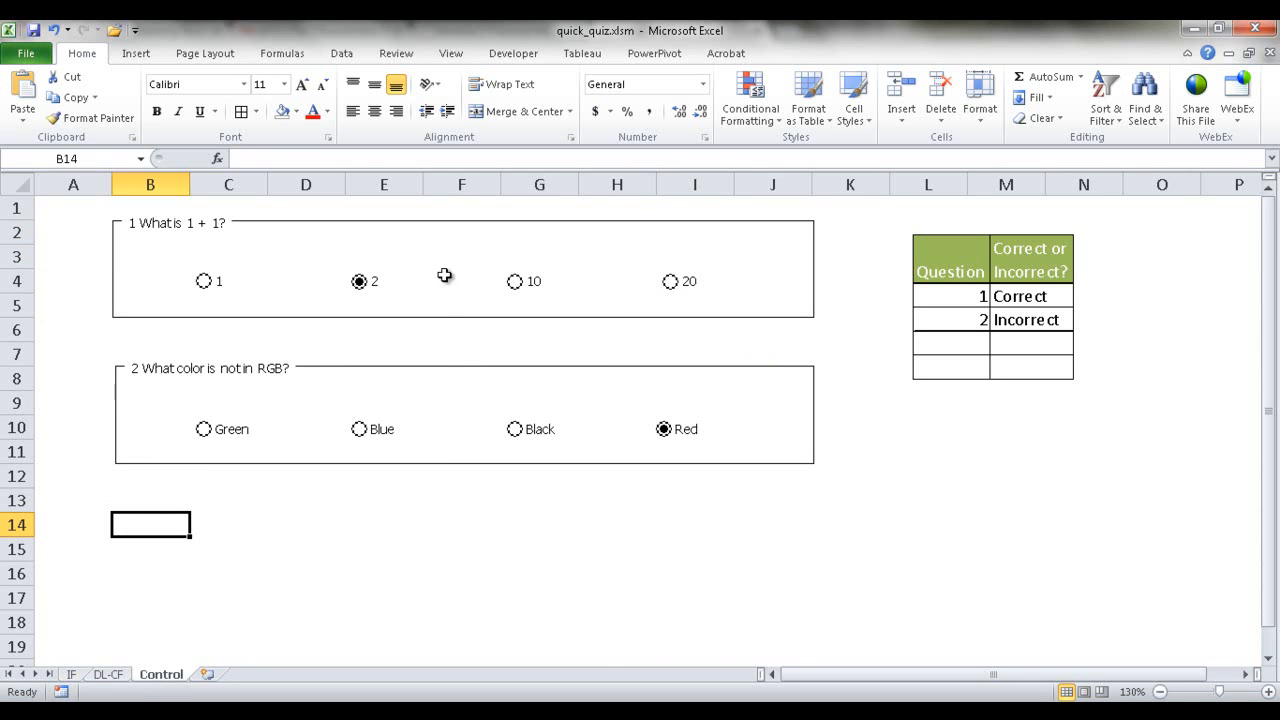
{"action": "left_click", "coordinate": [518, 62]}
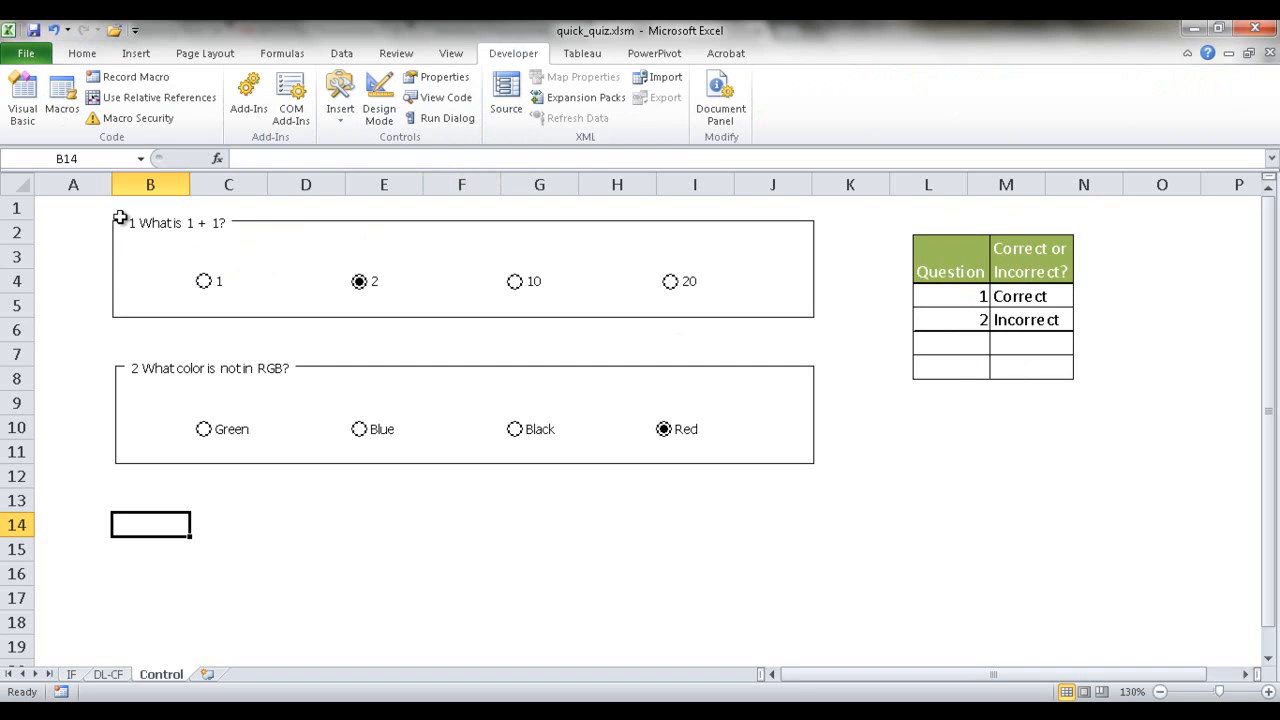
{"action": "left_click", "coordinate": [204, 284]}
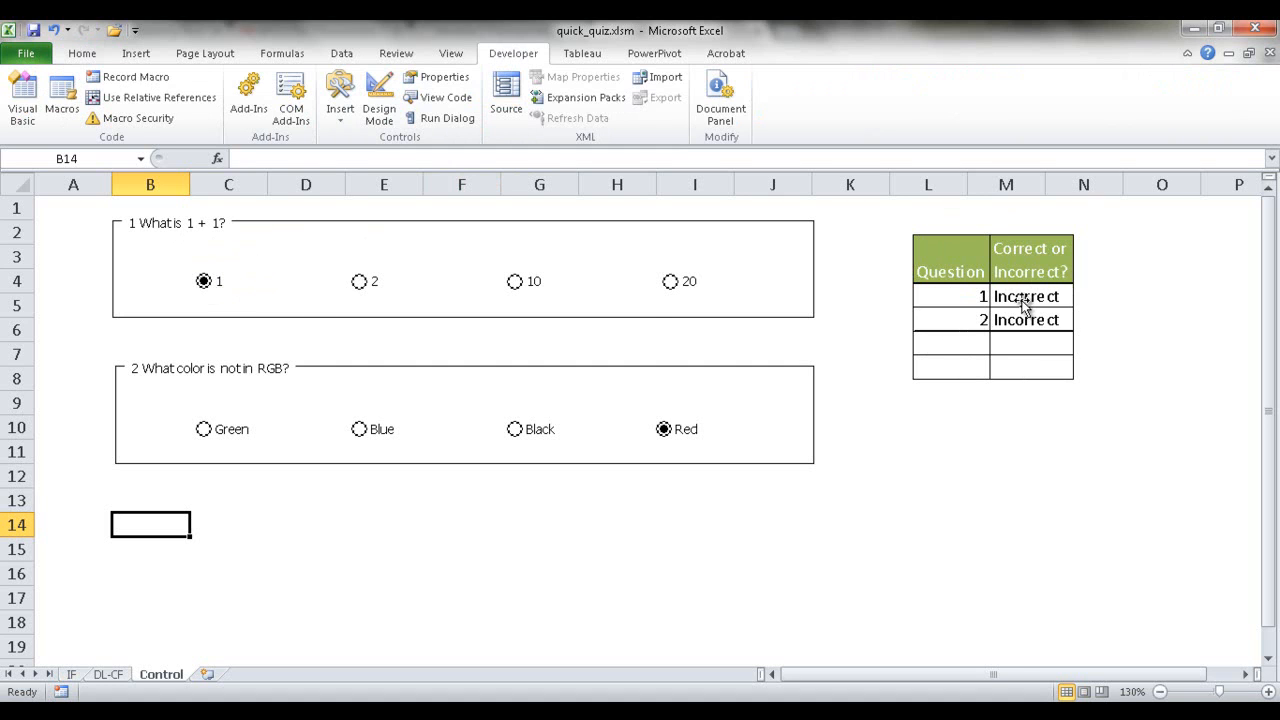
{"action": "left_click", "coordinate": [359, 284]}
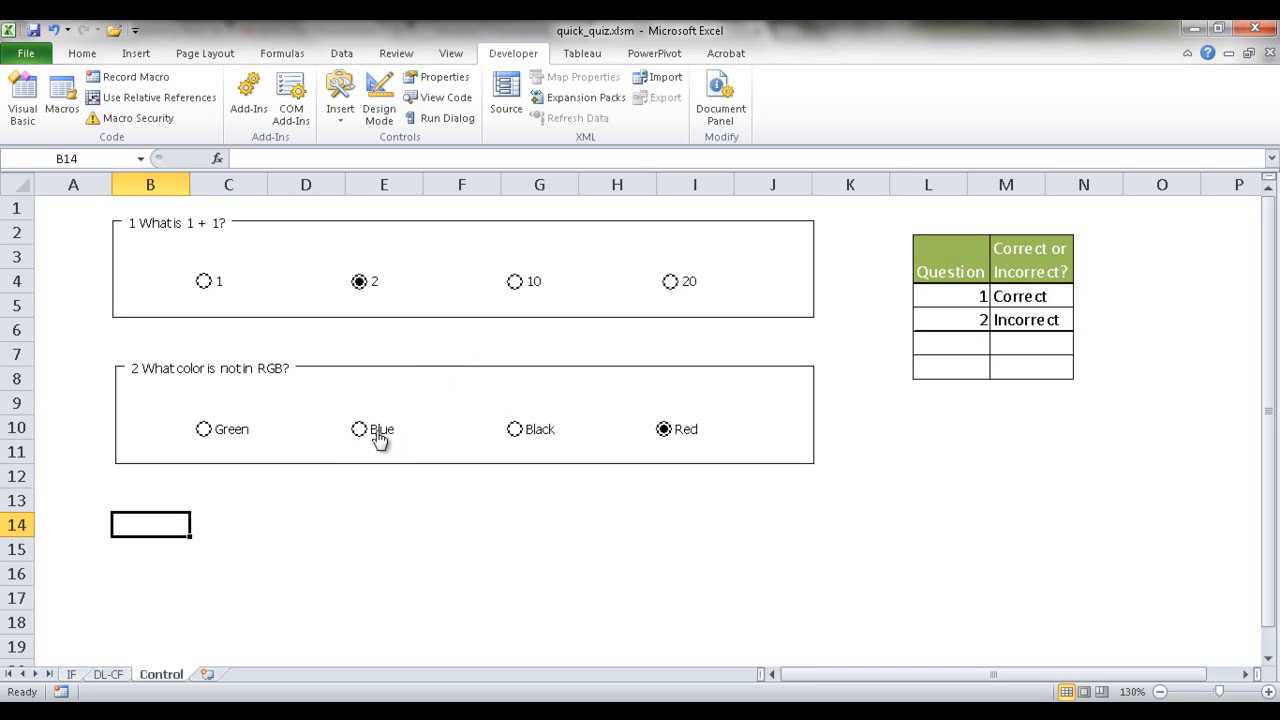
{"action": "left_click", "coordinate": [517, 432]}
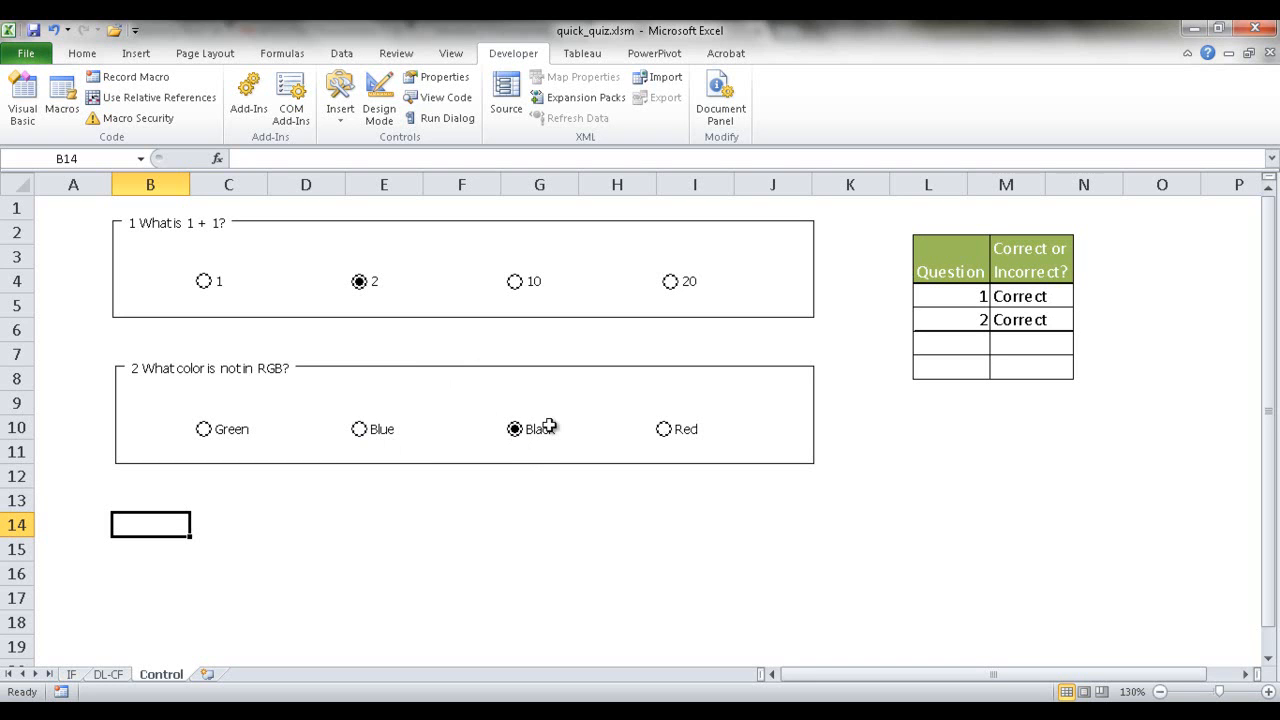
Step: Check the link behind the results table picture on the Control sheet, and unhide the Control Hide sheet
{"action": "left_click", "coordinate": [988, 338]}
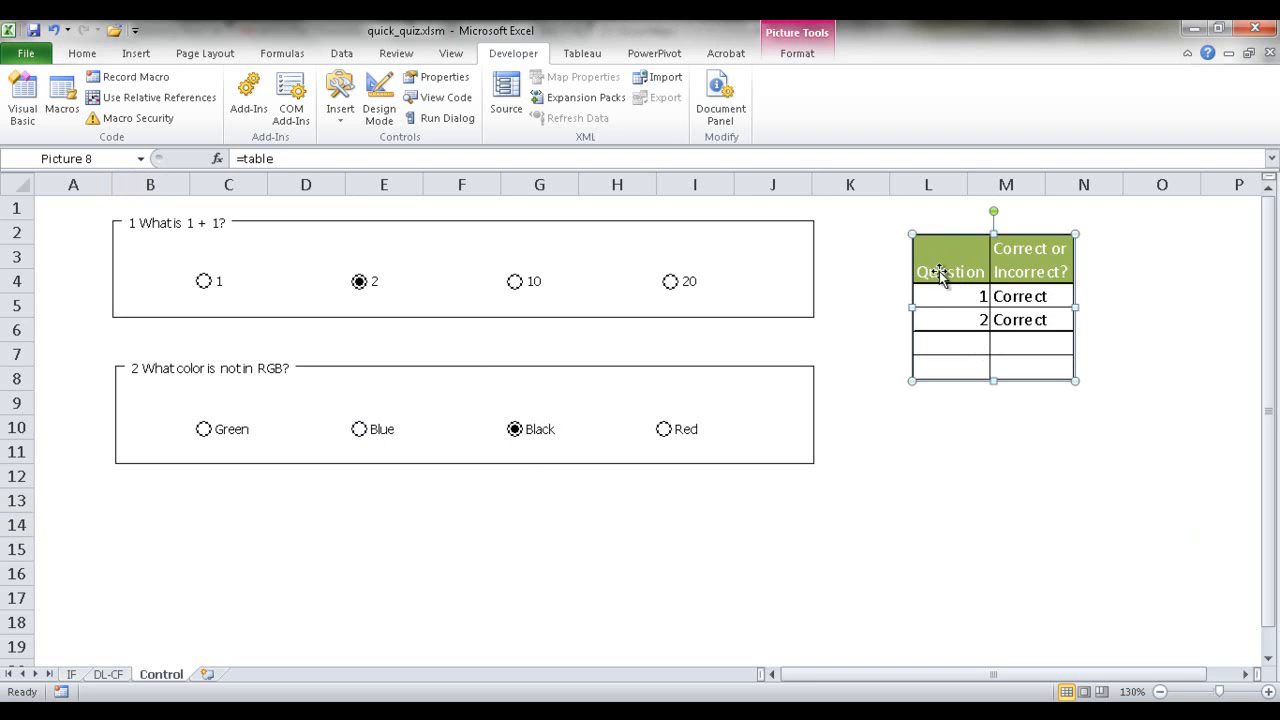
{"action": "right_click", "coordinate": [188, 678]}
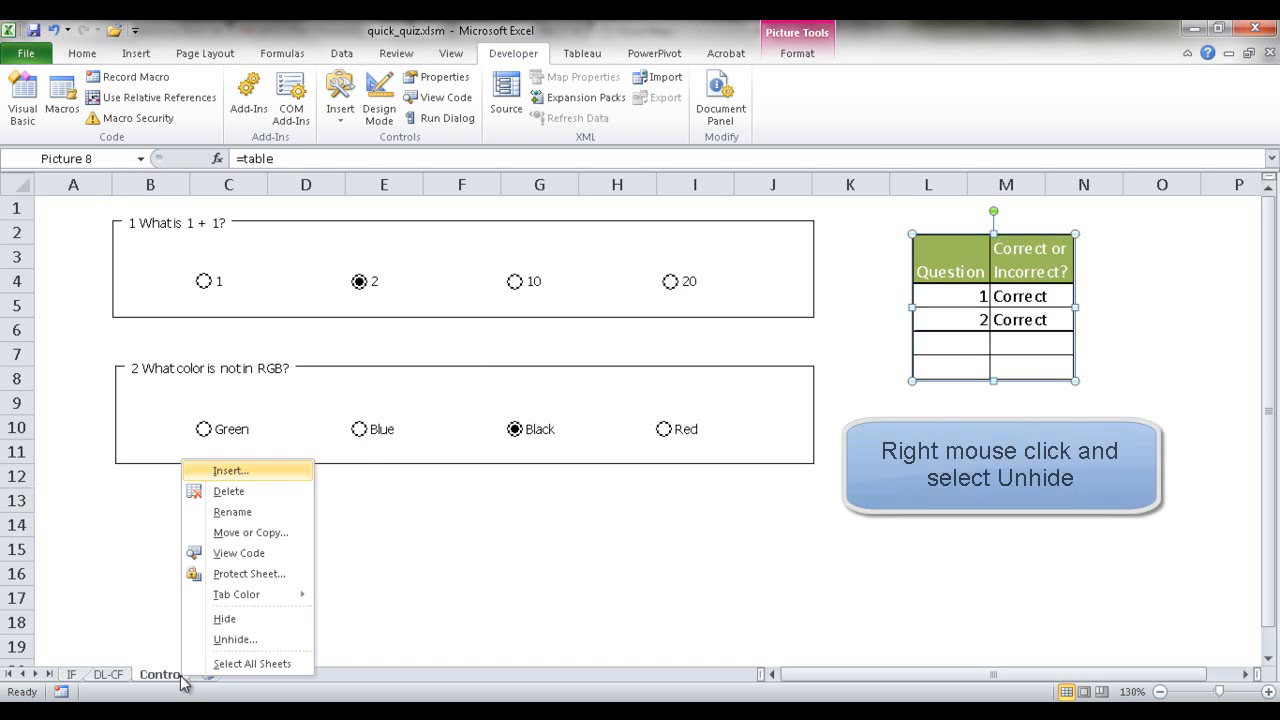
{"action": "left_click", "coordinate": [235, 639]}
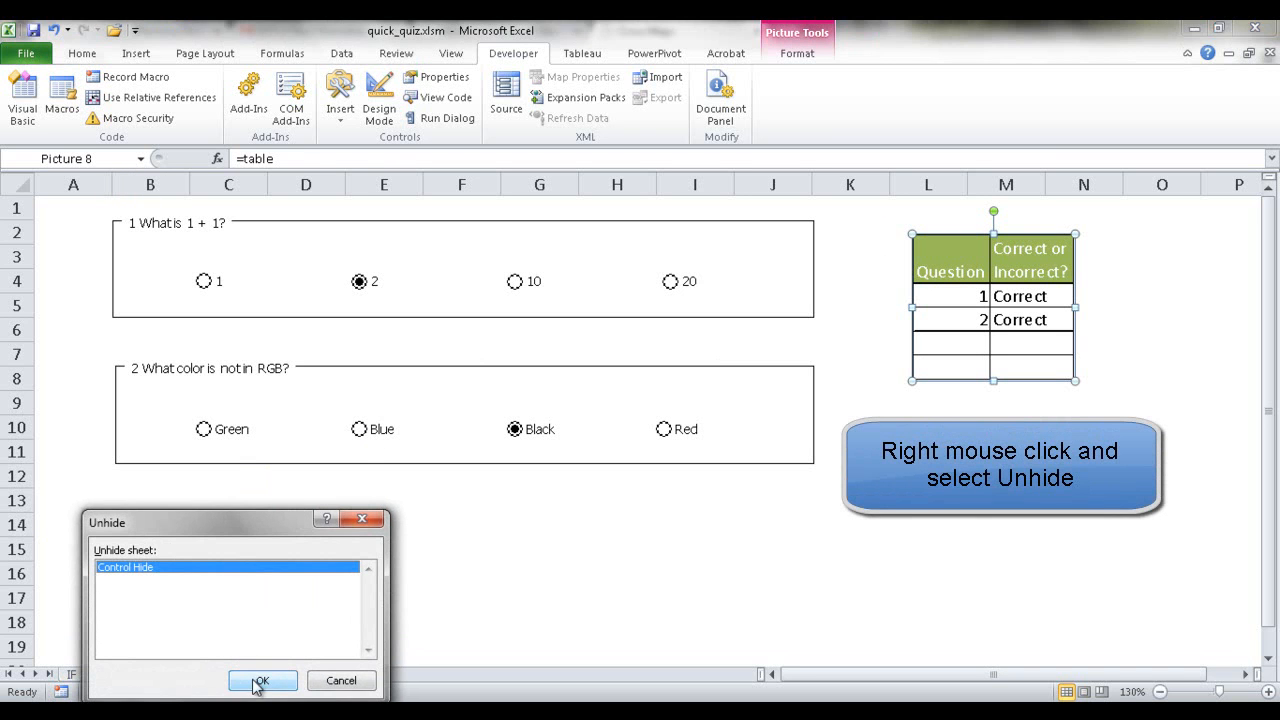
{"action": "left_click", "coordinate": [260, 681]}
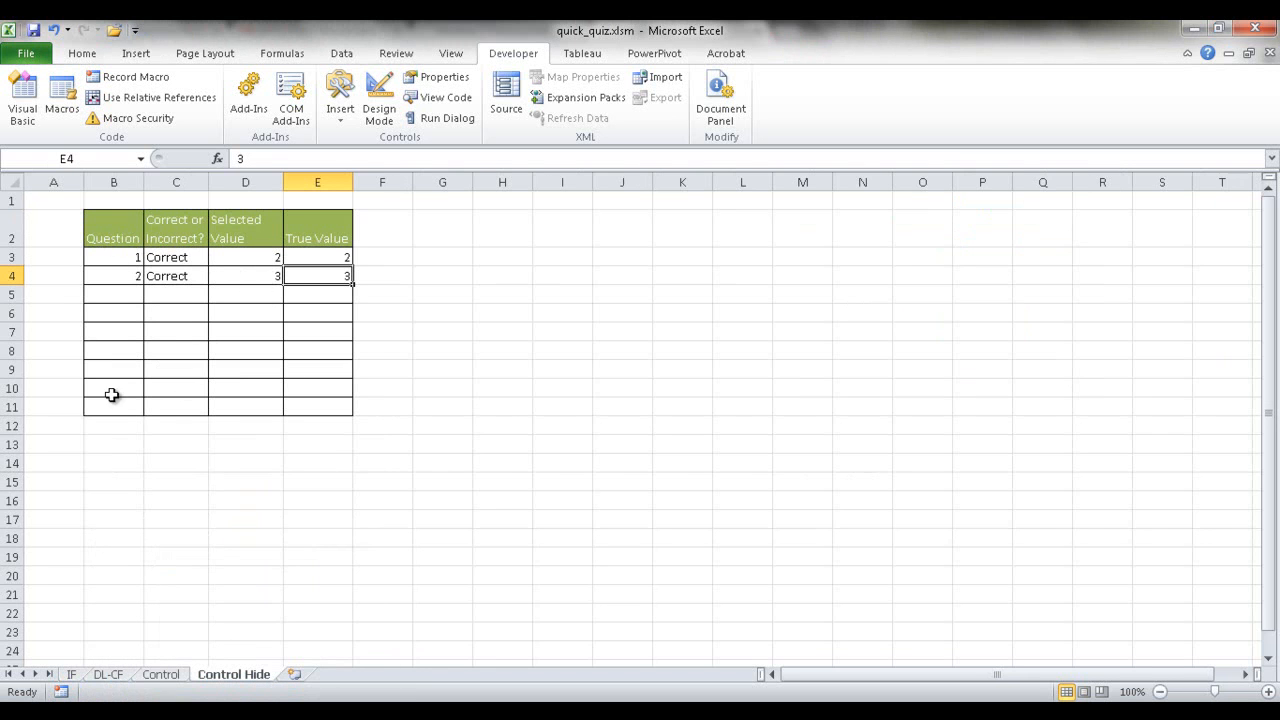
Step: On the IF sheet, enter question number 3 in B4 and "Does England have a 4th of July?" in C4
{"action": "left_click", "coordinate": [170, 674]}
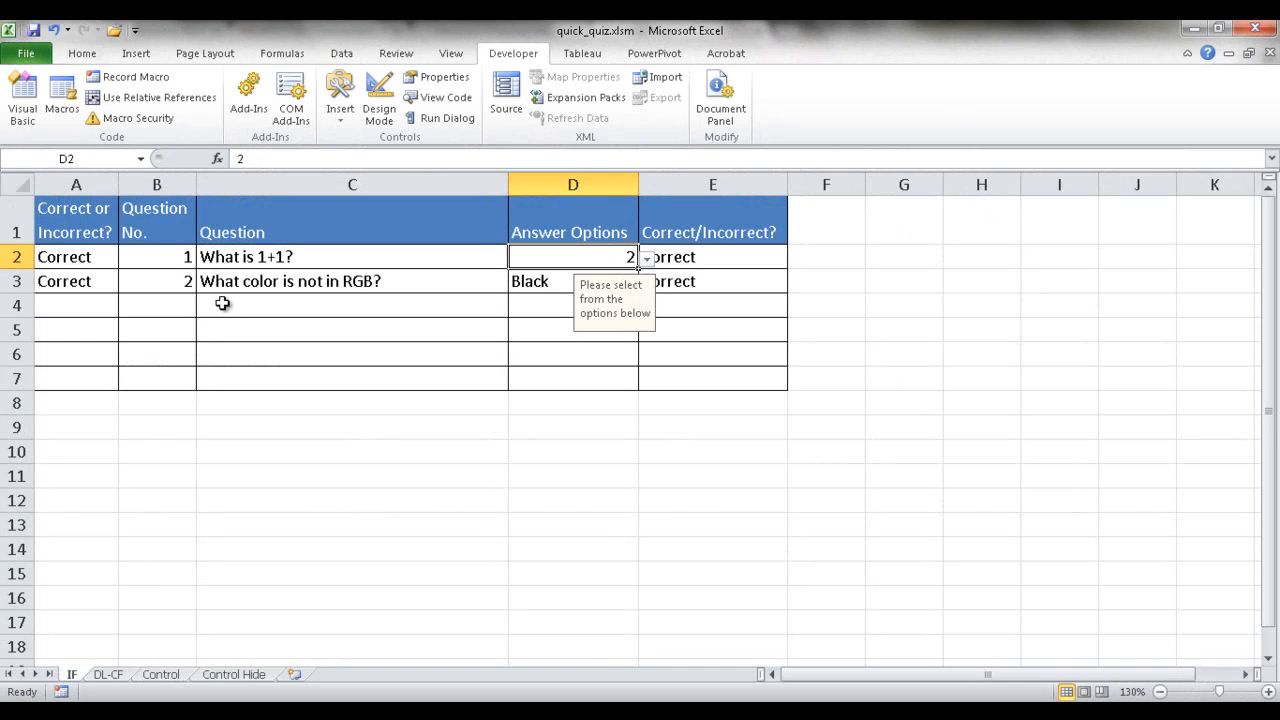
{"action": "left_click", "coordinate": [224, 303]}
{"action": "left_click", "coordinate": [178, 304]}
{"action": "type", "text": "3"}
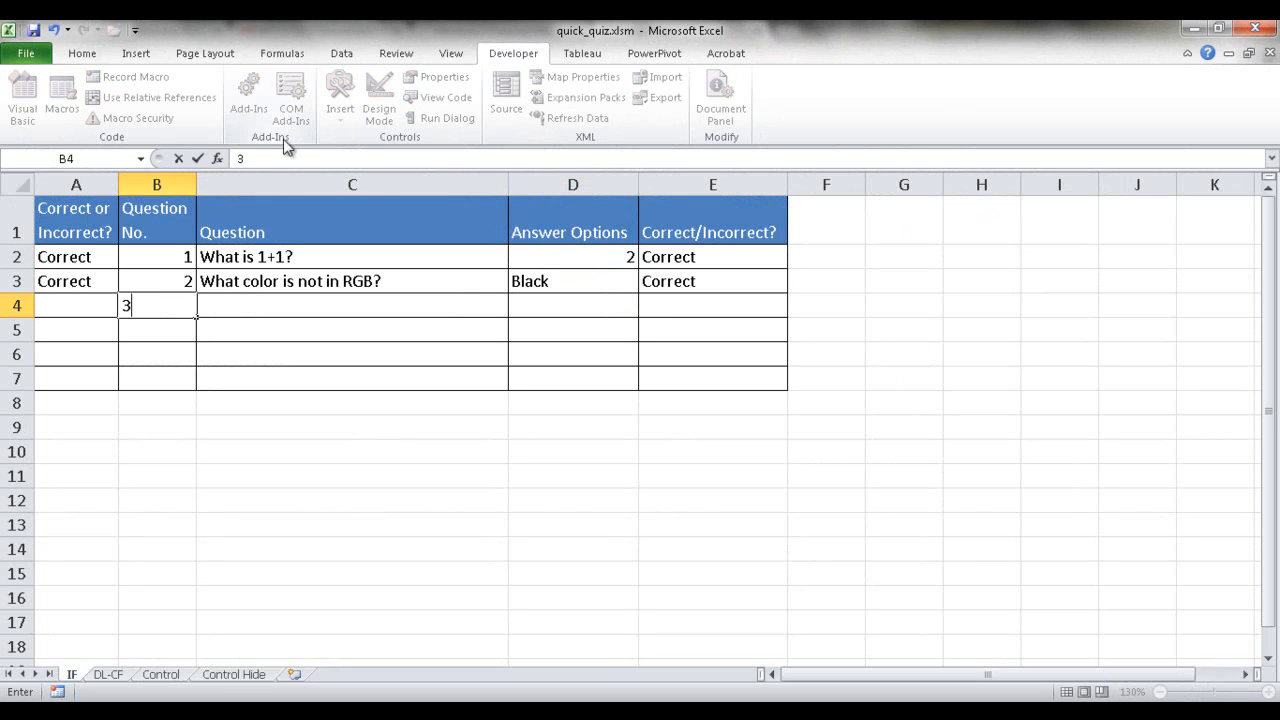
{"action": "left_click", "coordinate": [274, 306]}
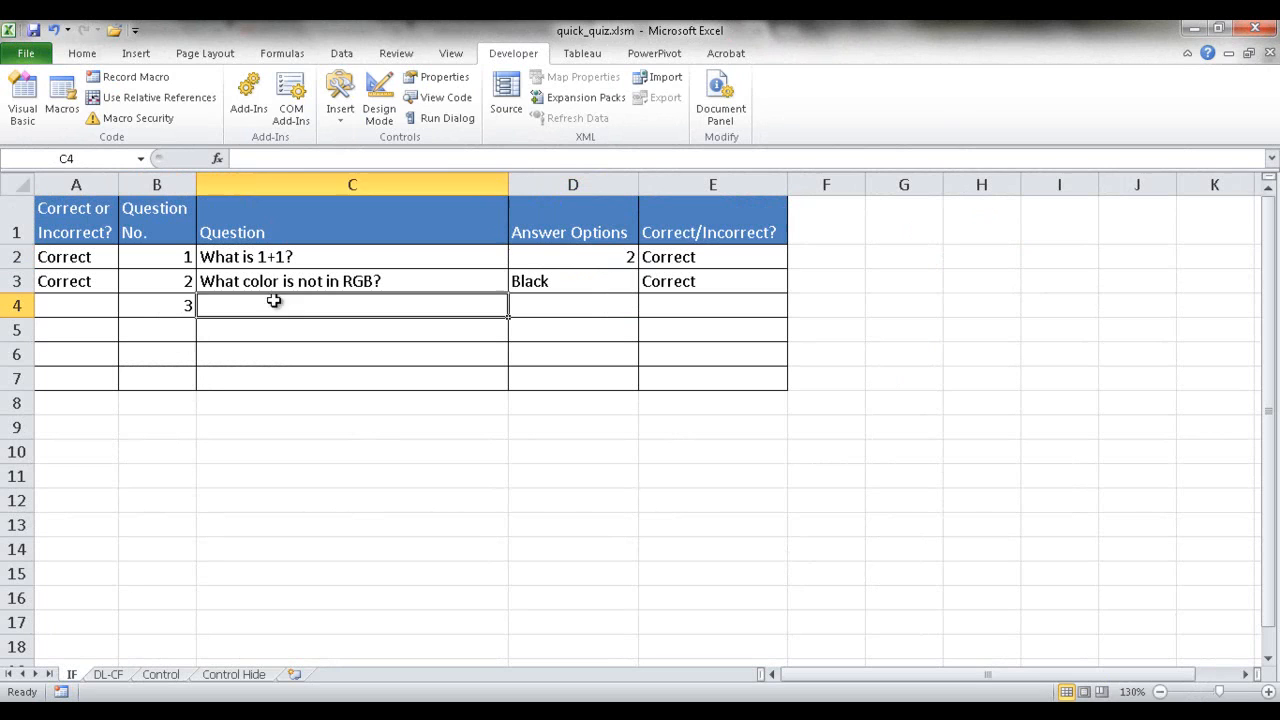
{"action": "left_click", "coordinate": [256, 160]}
{"action": "type", "text": "Does England have a 4th of July?"}
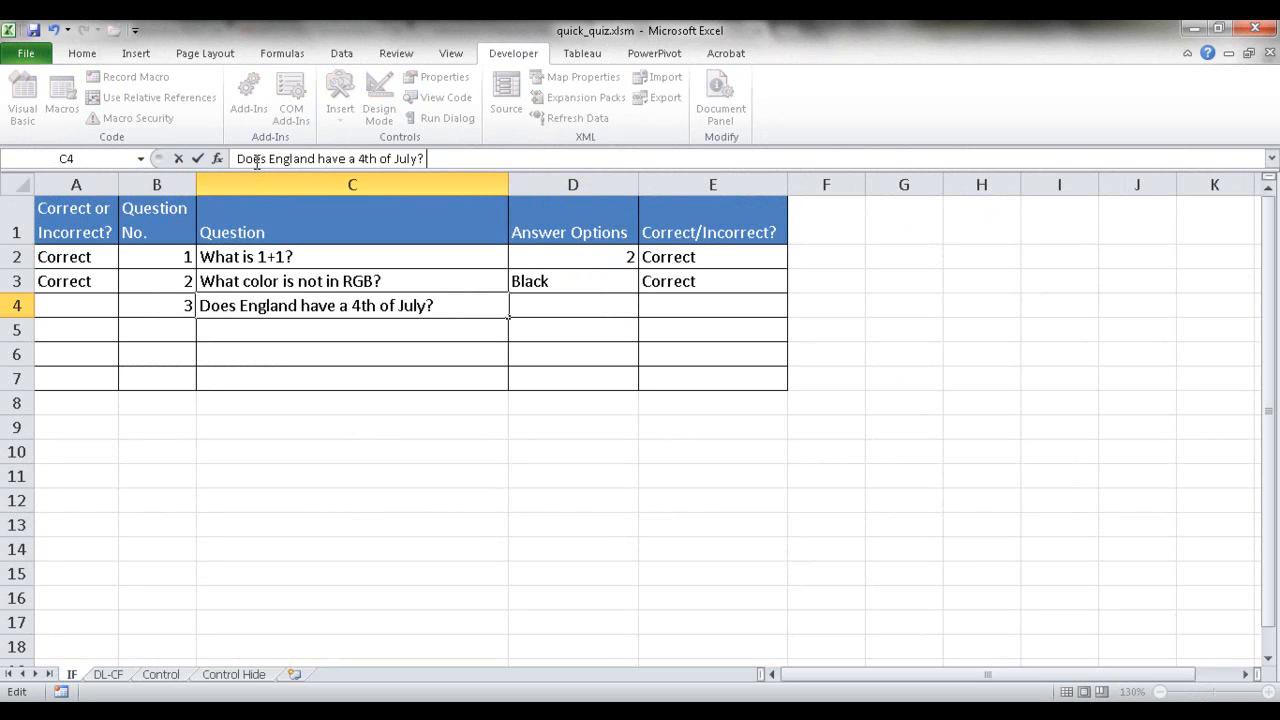
Step: Add a data validation drop-down list with the source Yes,No to cell D4 and check its options
{"action": "left_click", "coordinate": [566, 306]}
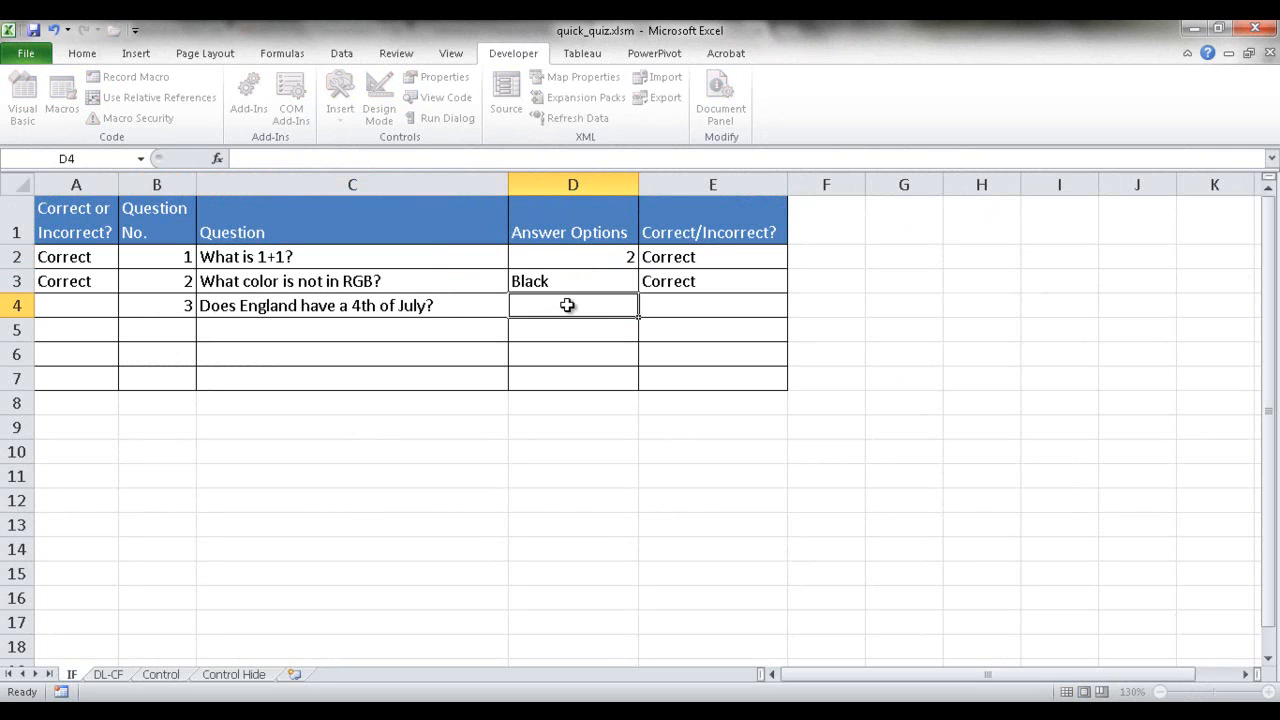
{"action": "right_click", "coordinate": [621, 308]}
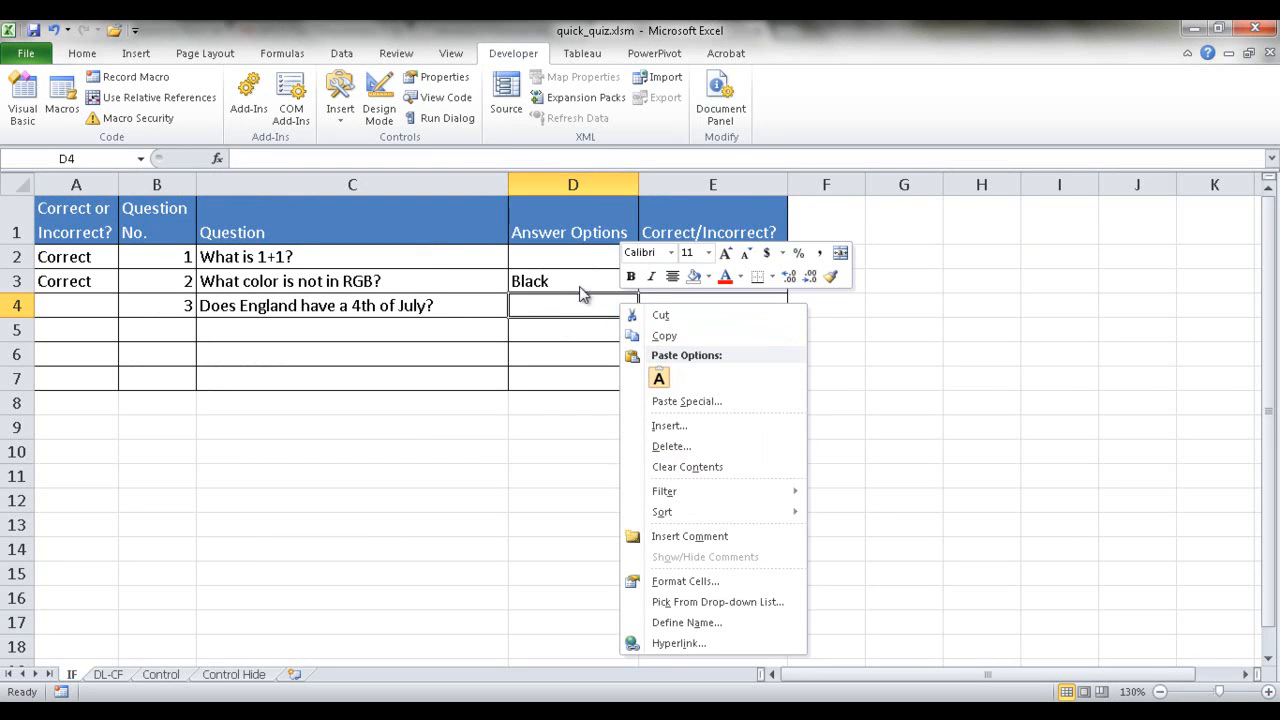
{"action": "left_click", "coordinate": [570, 302]}
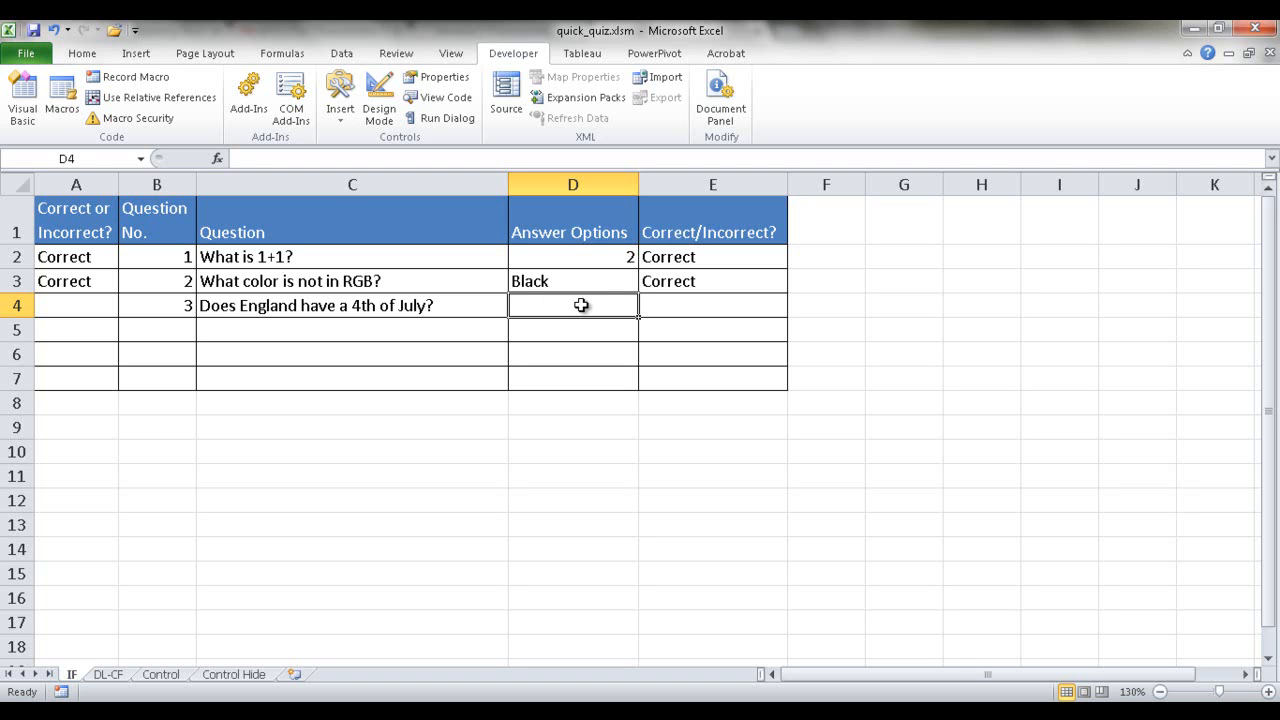
{"action": "left_click", "coordinate": [342, 53]}
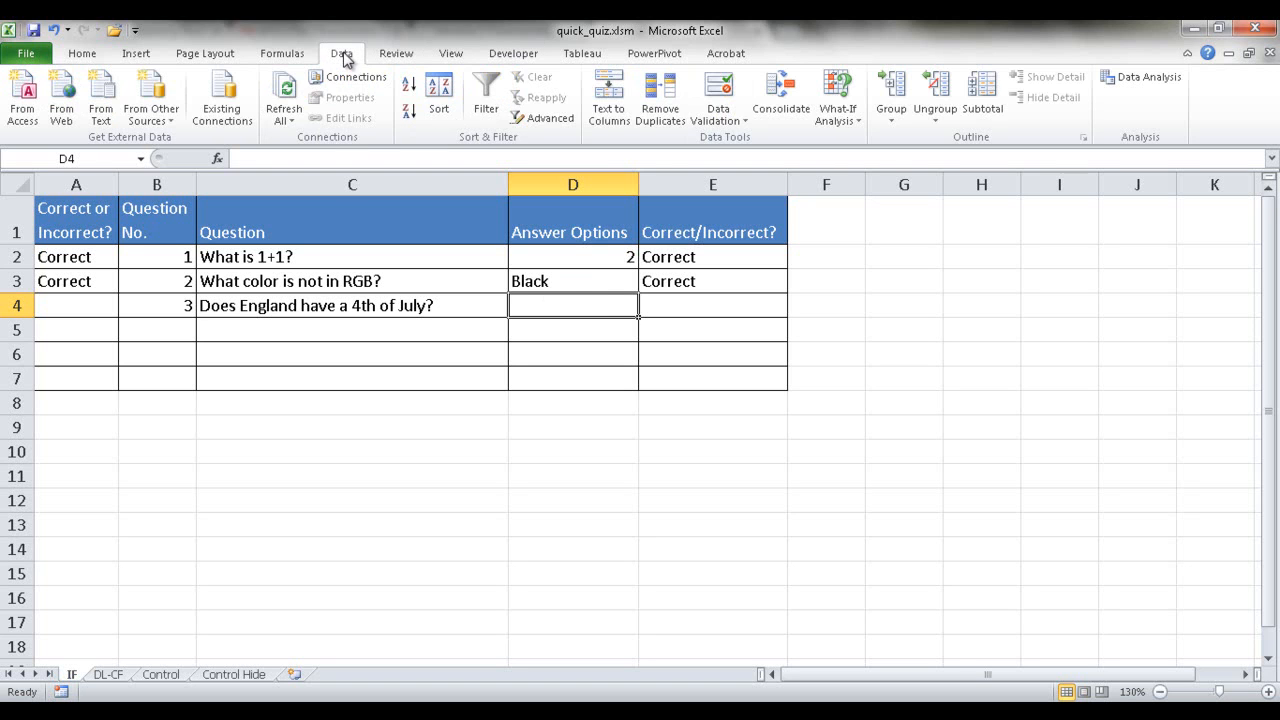
{"action": "left_click", "coordinate": [716, 116]}
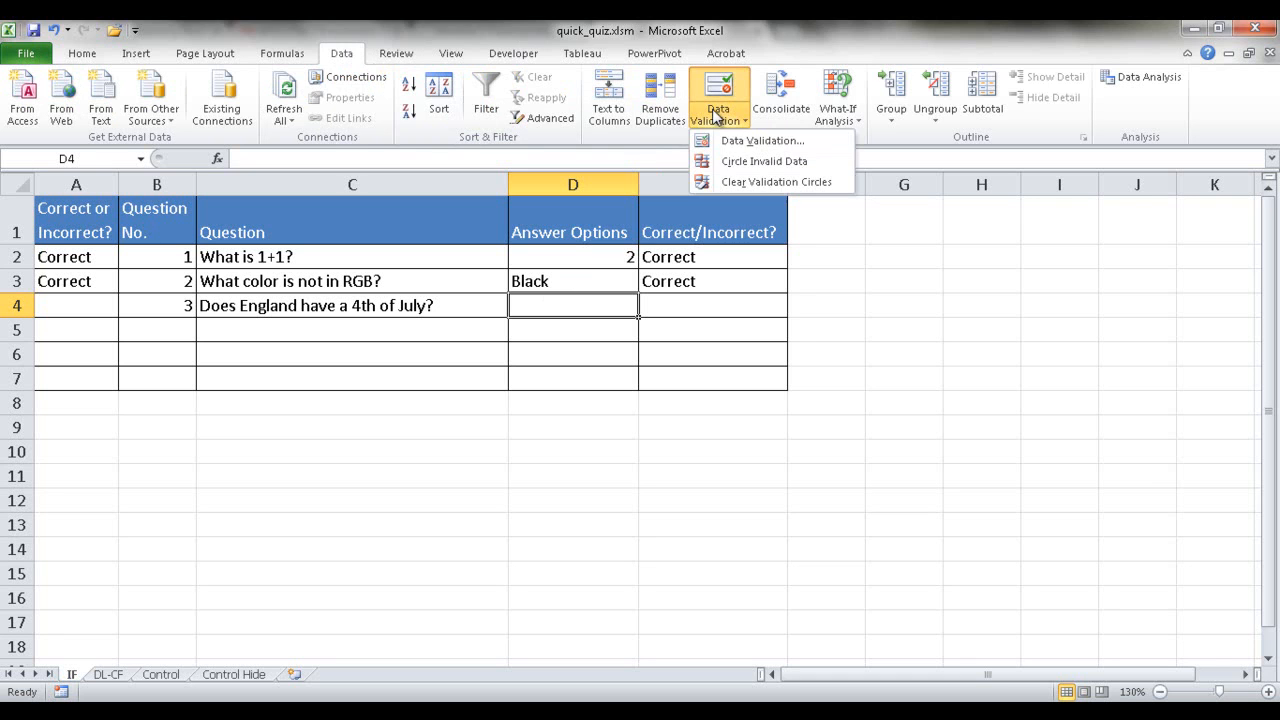
{"action": "left_click", "coordinate": [740, 145]}
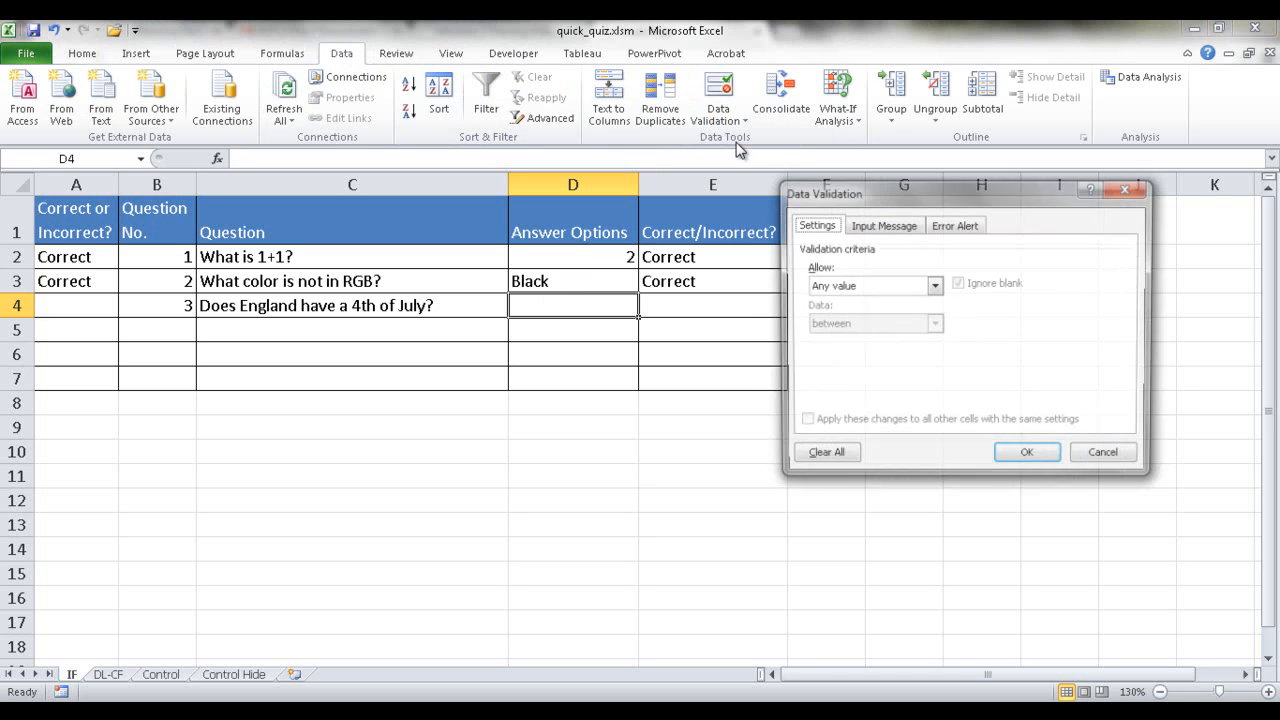
{"action": "left_click", "coordinate": [890, 287]}
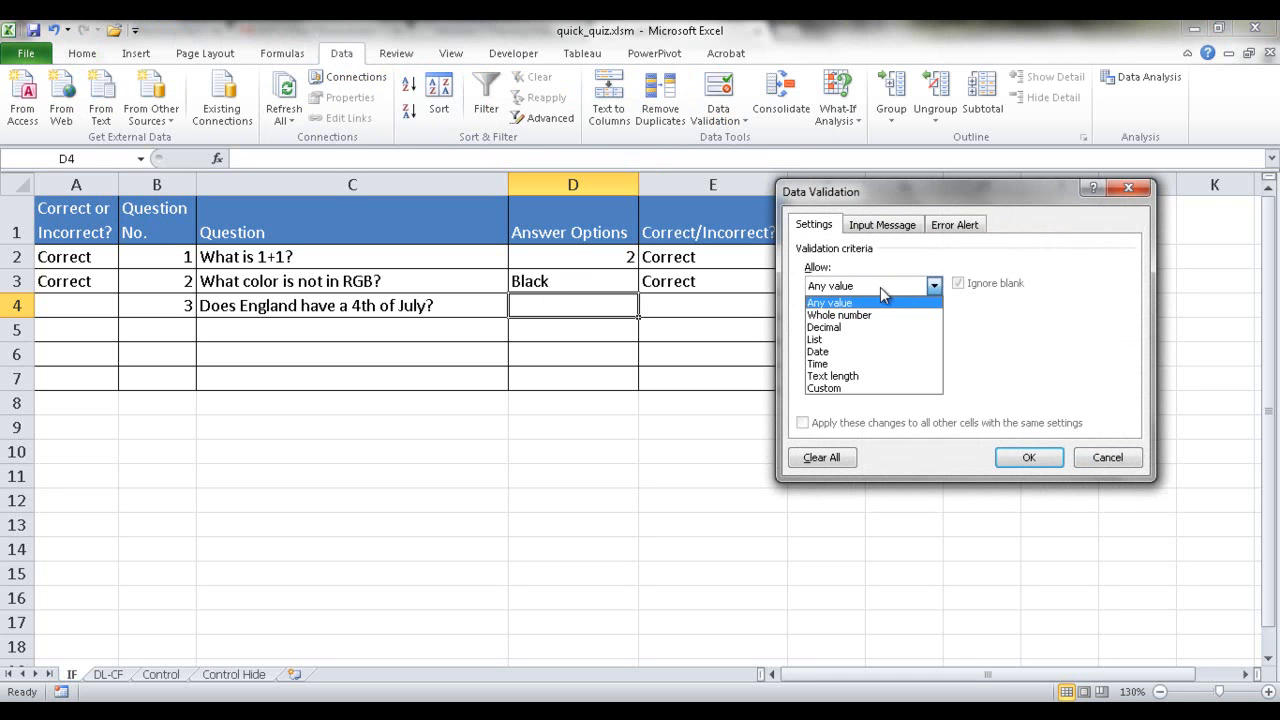
{"action": "left_click", "coordinate": [835, 341]}
{"action": "left_click", "coordinate": [847, 360]}
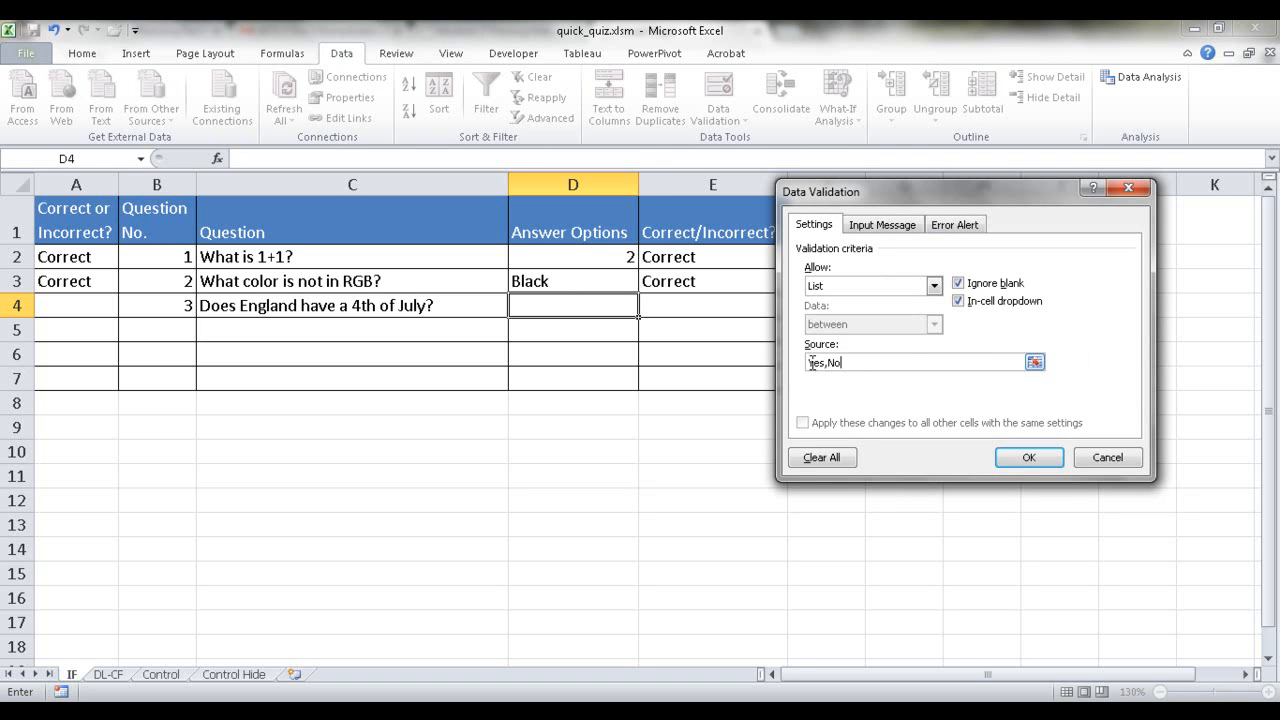
{"action": "left_click", "coordinate": [1028, 457]}
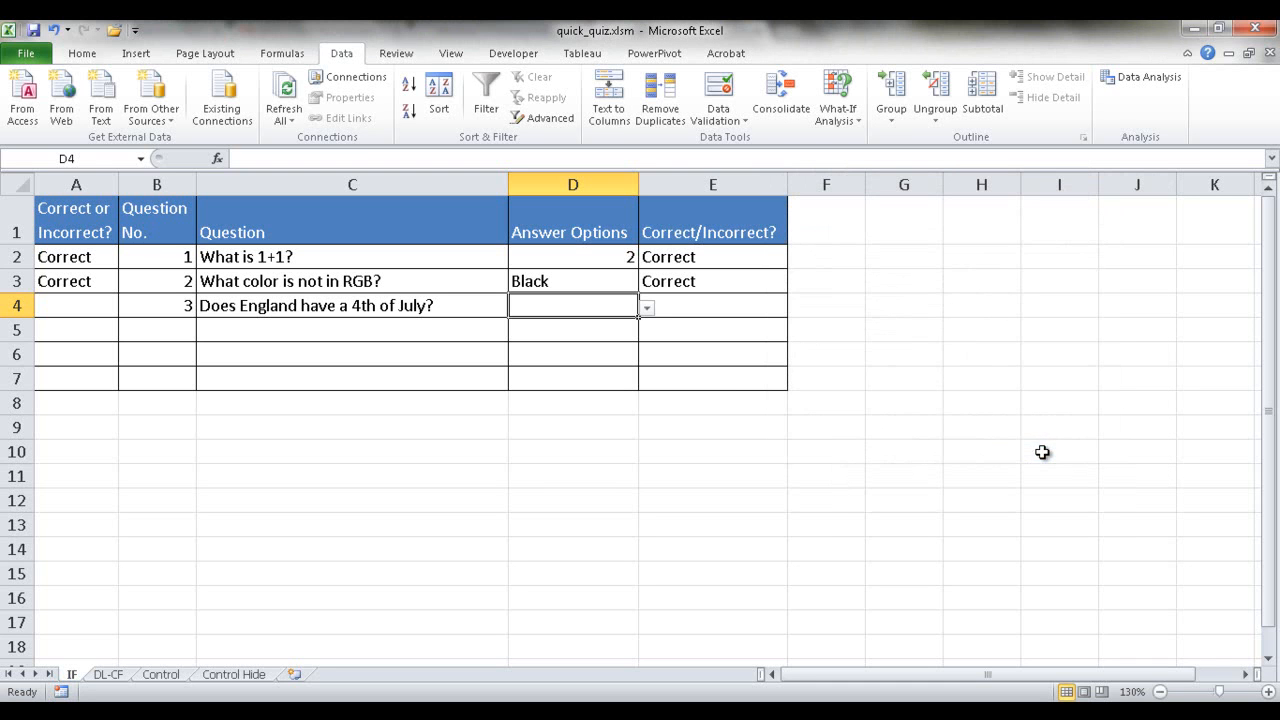
{"action": "left_click", "coordinate": [648, 308]}
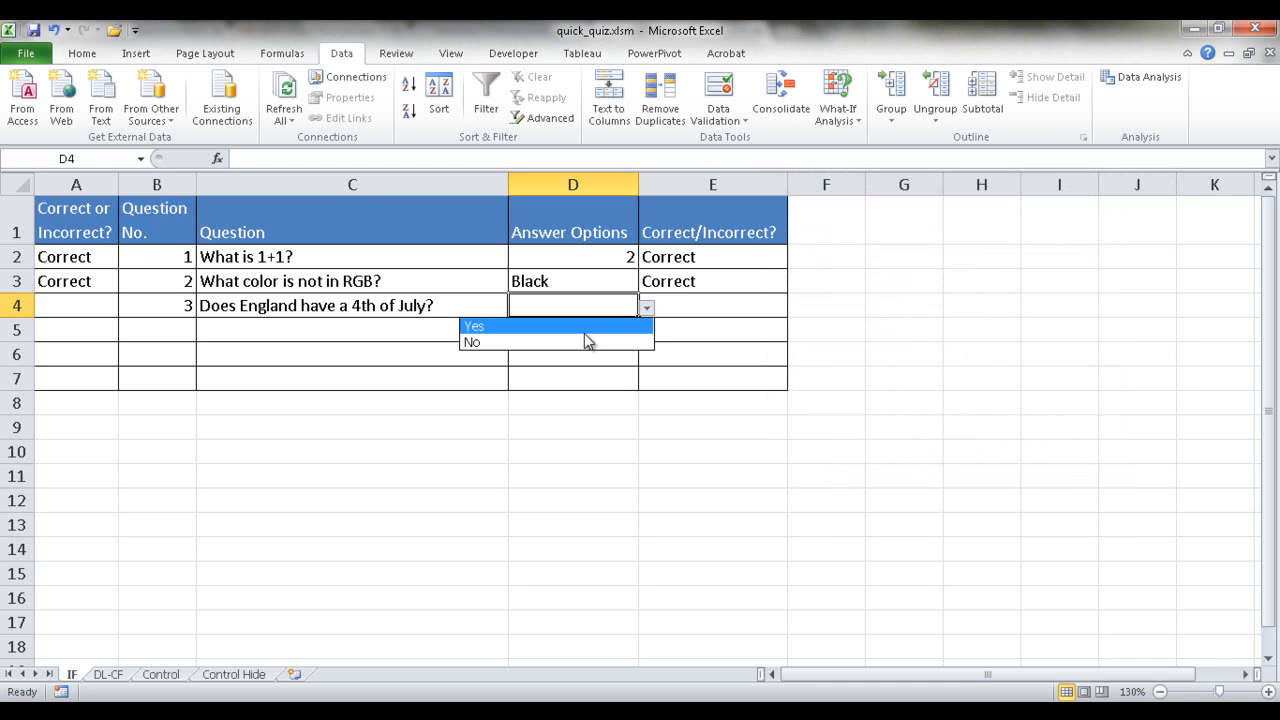
{"action": "left_click", "coordinate": [713, 302]}
Step: Copy the Correct/Incorrect? formula from E3 down to E4
{"action": "left_click", "coordinate": [713, 302]}
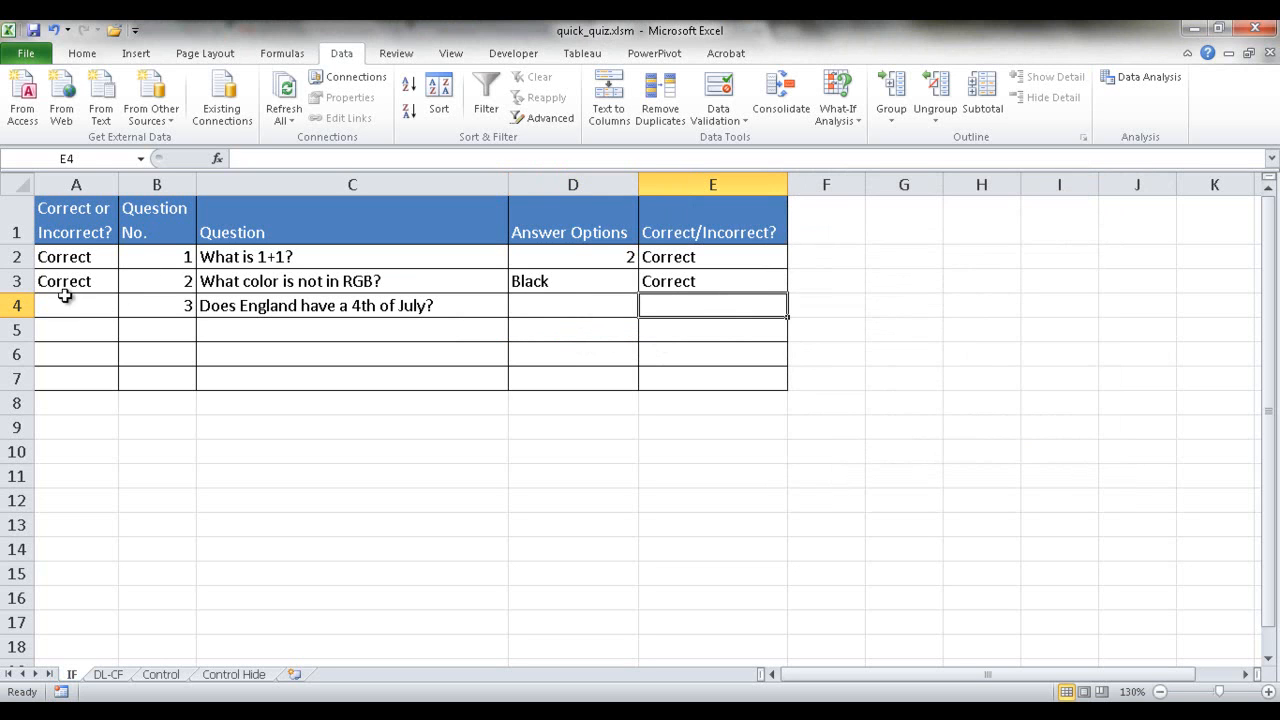
{"action": "left_click", "coordinate": [725, 283]}
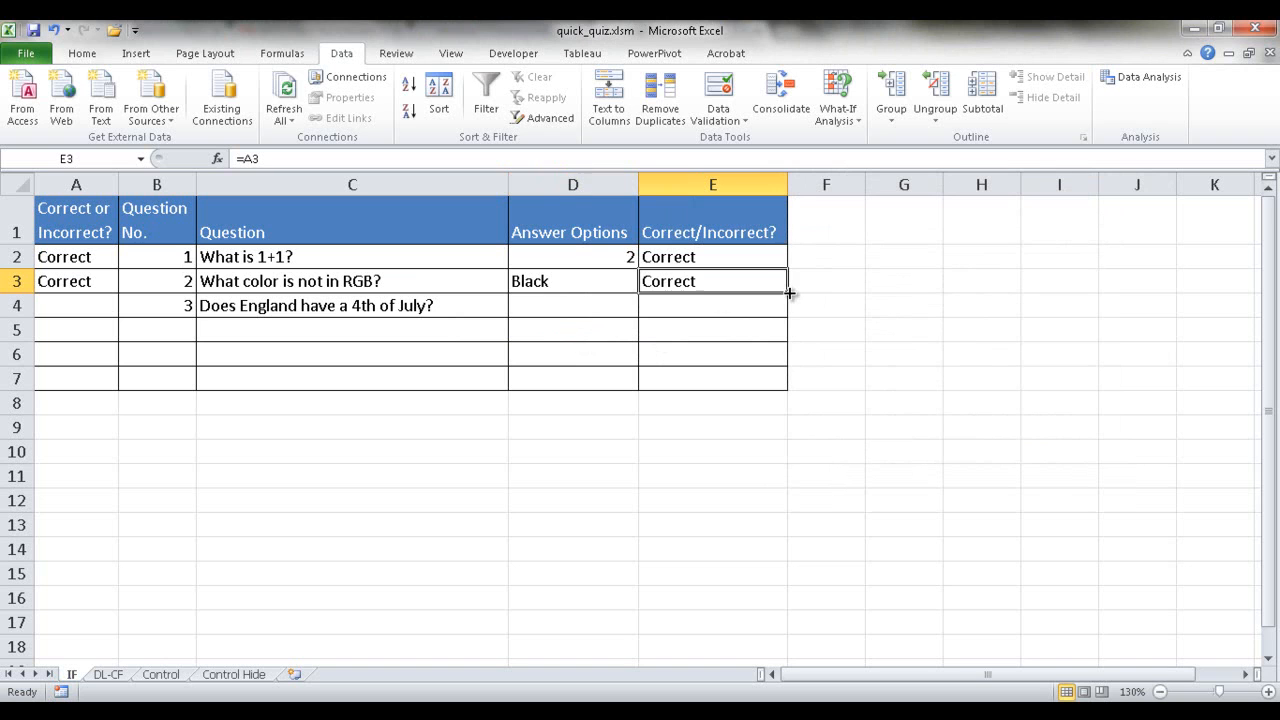
{"action": "left_click_drag", "start_coordinate": [790, 293], "coordinate": [791, 303]}
{"action": "left_click", "coordinate": [749, 303]}
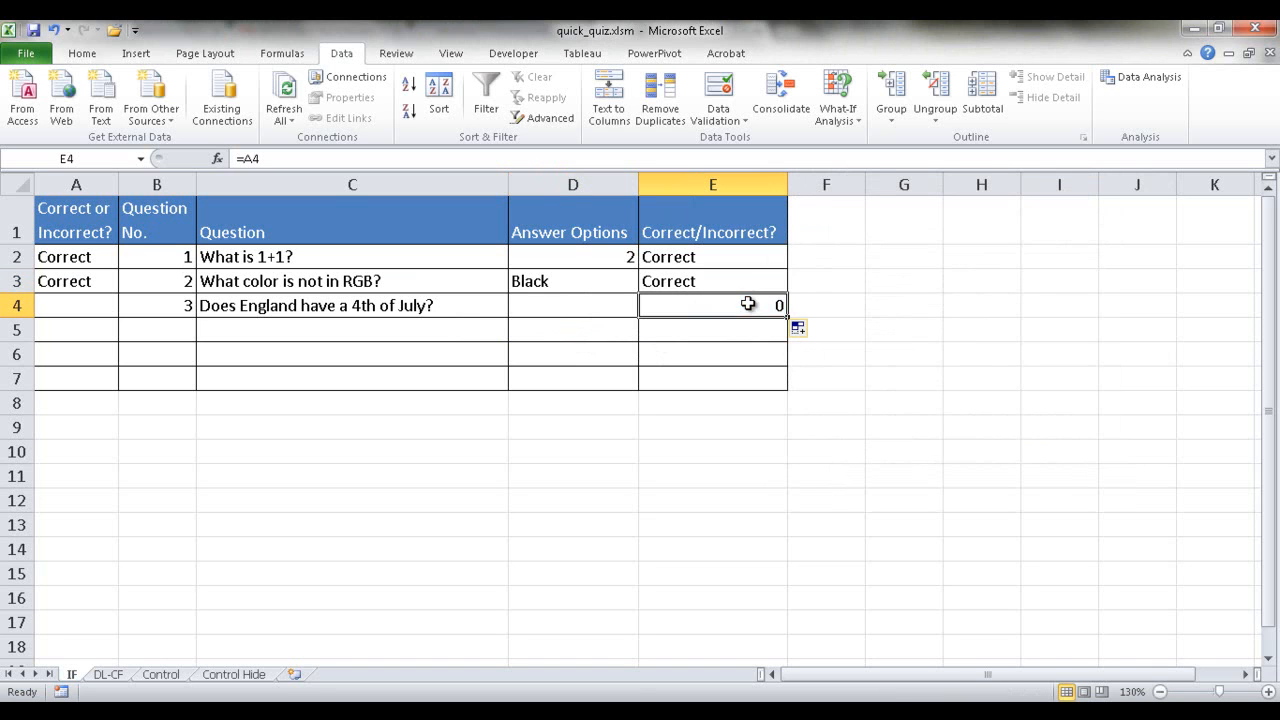
Step: Enter the formula =IF(D4="Yes","Correct","Incorrect") in cell A4
{"action": "left_click", "coordinate": [72, 307]}
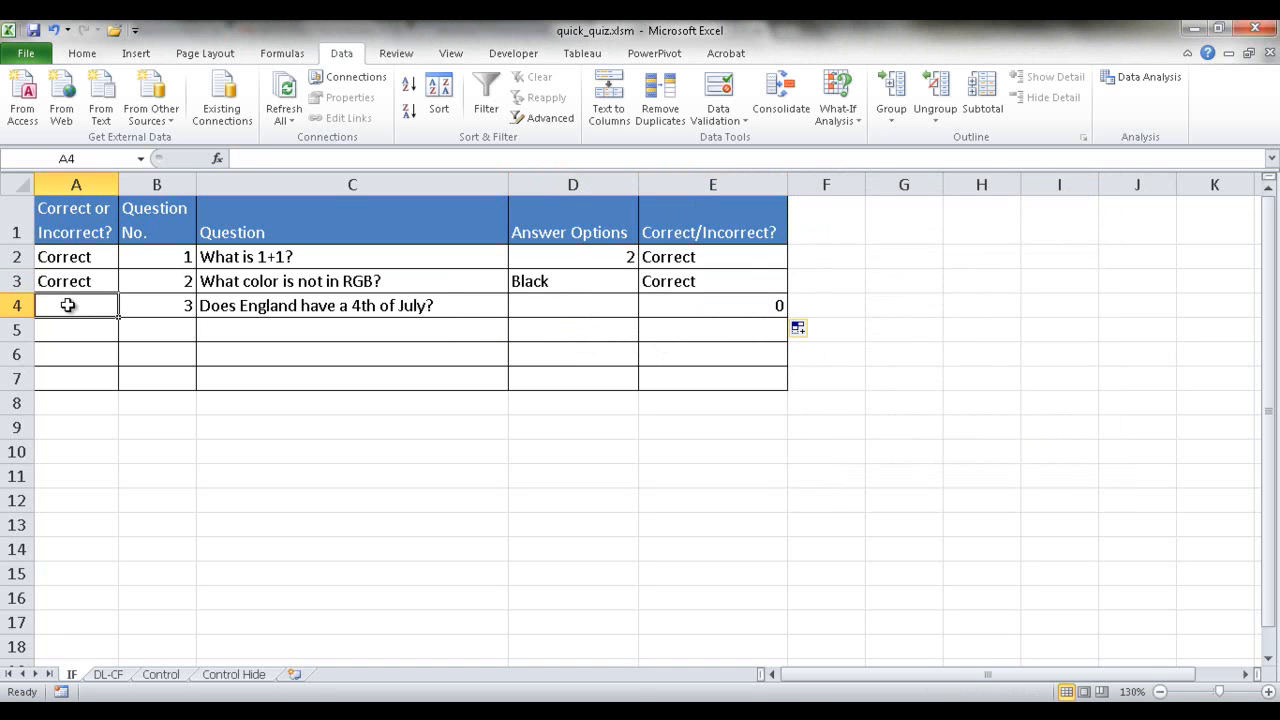
{"action": "type", "text": "="}
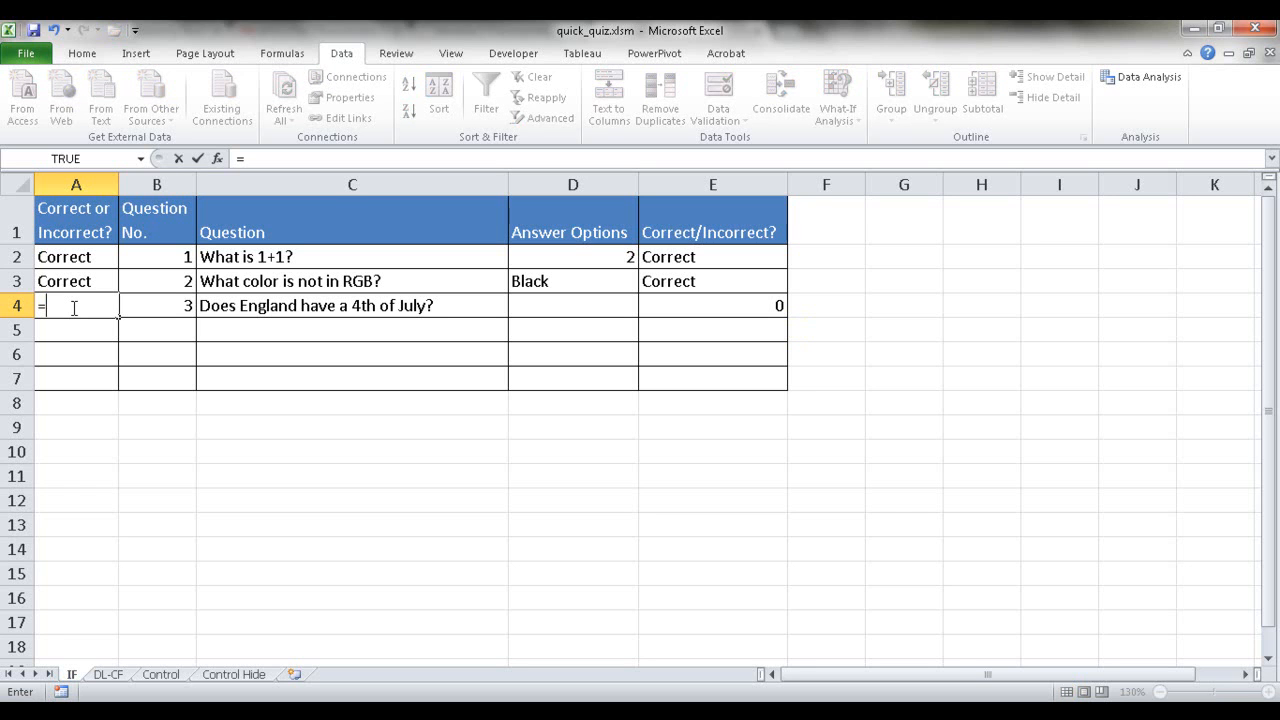
{"action": "type", "text": "if"}
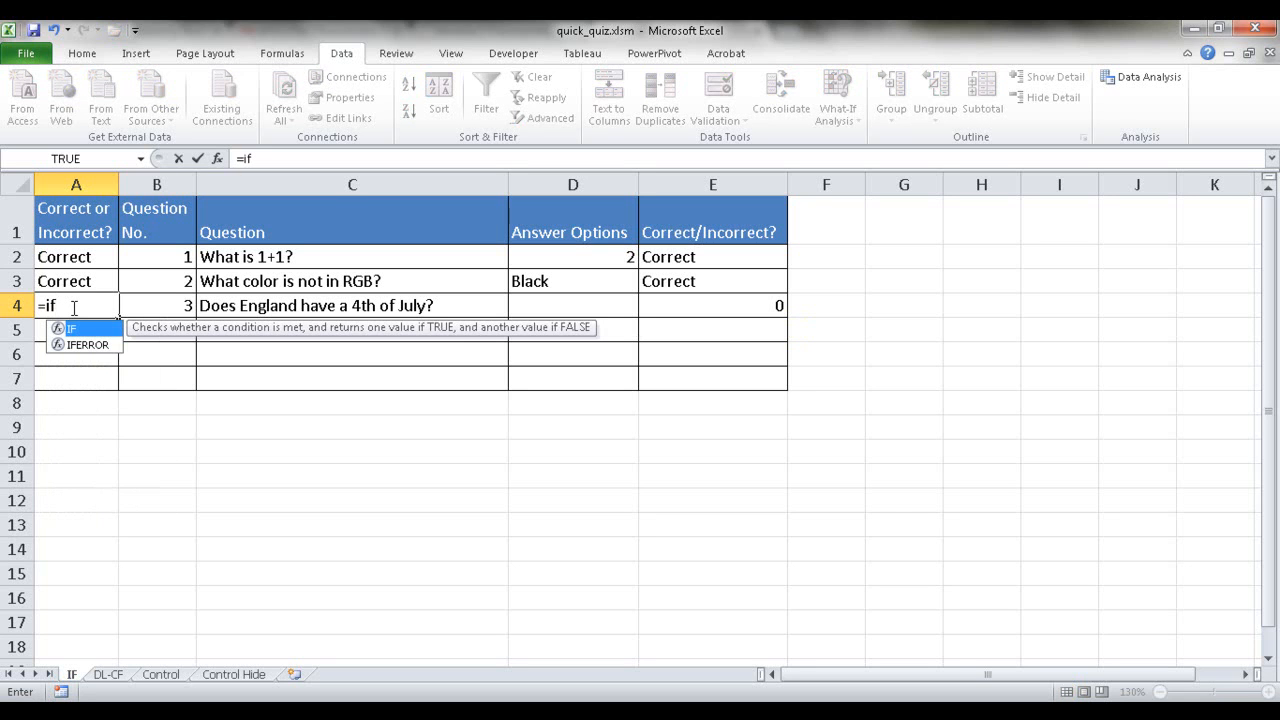
{"action": "type", "text": "("}
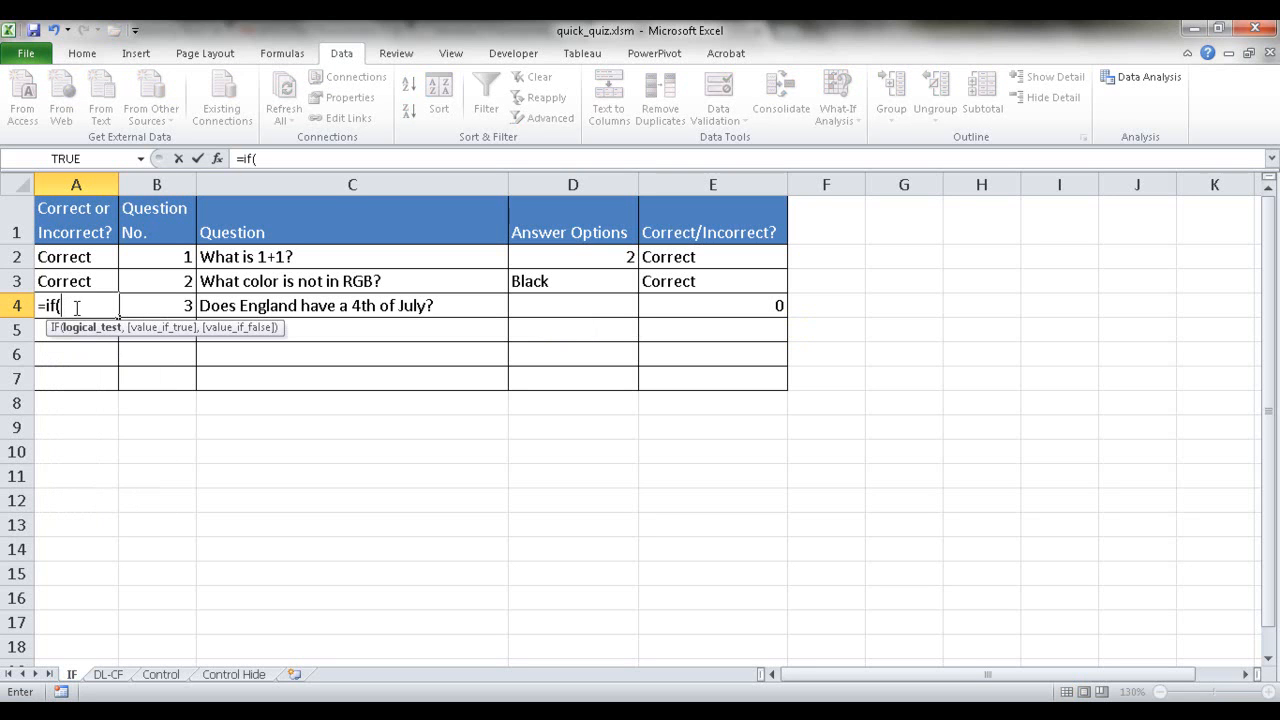
{"action": "left_click", "coordinate": [572, 305]}
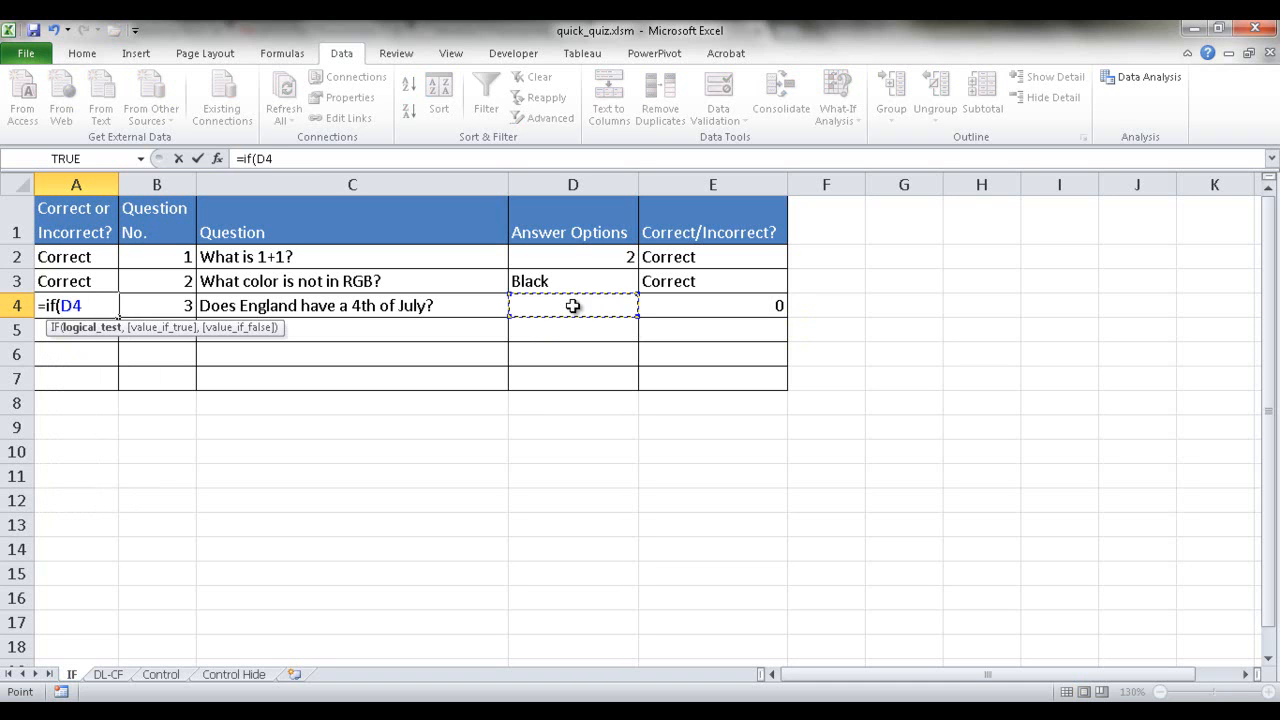
{"action": "type", "text": "=\"Yes\""}
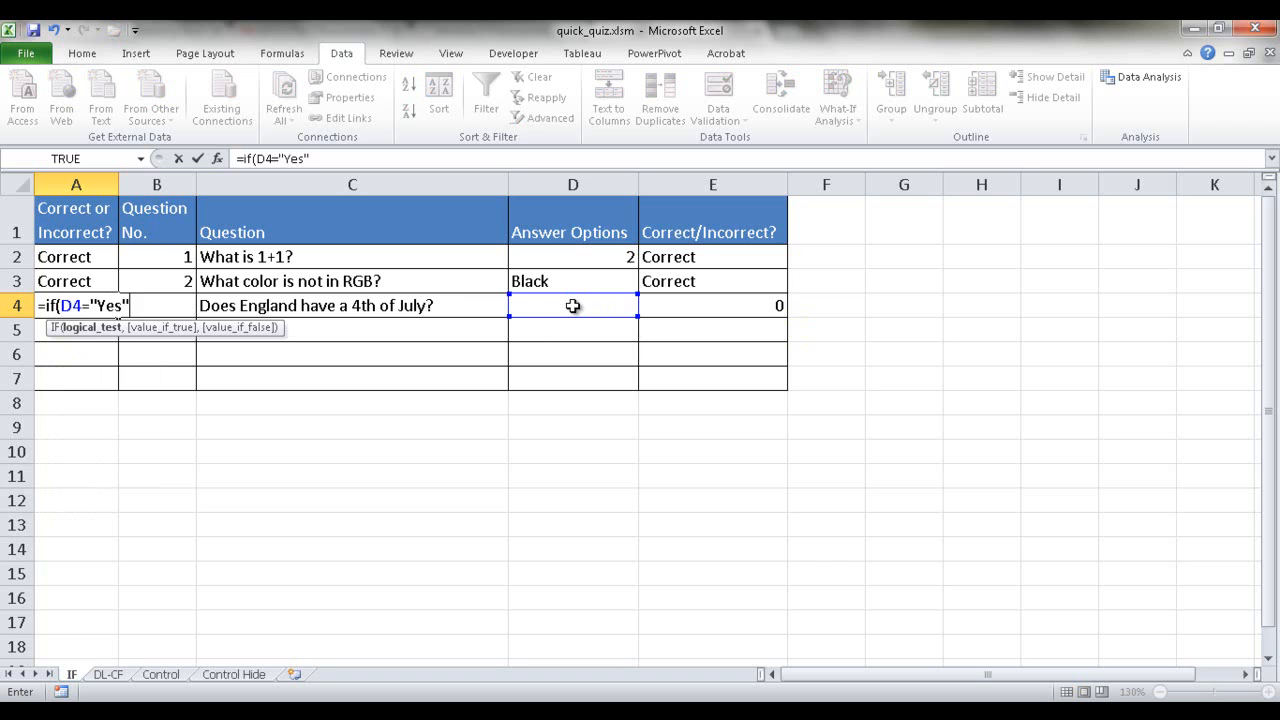
{"action": "type", "text": ","}
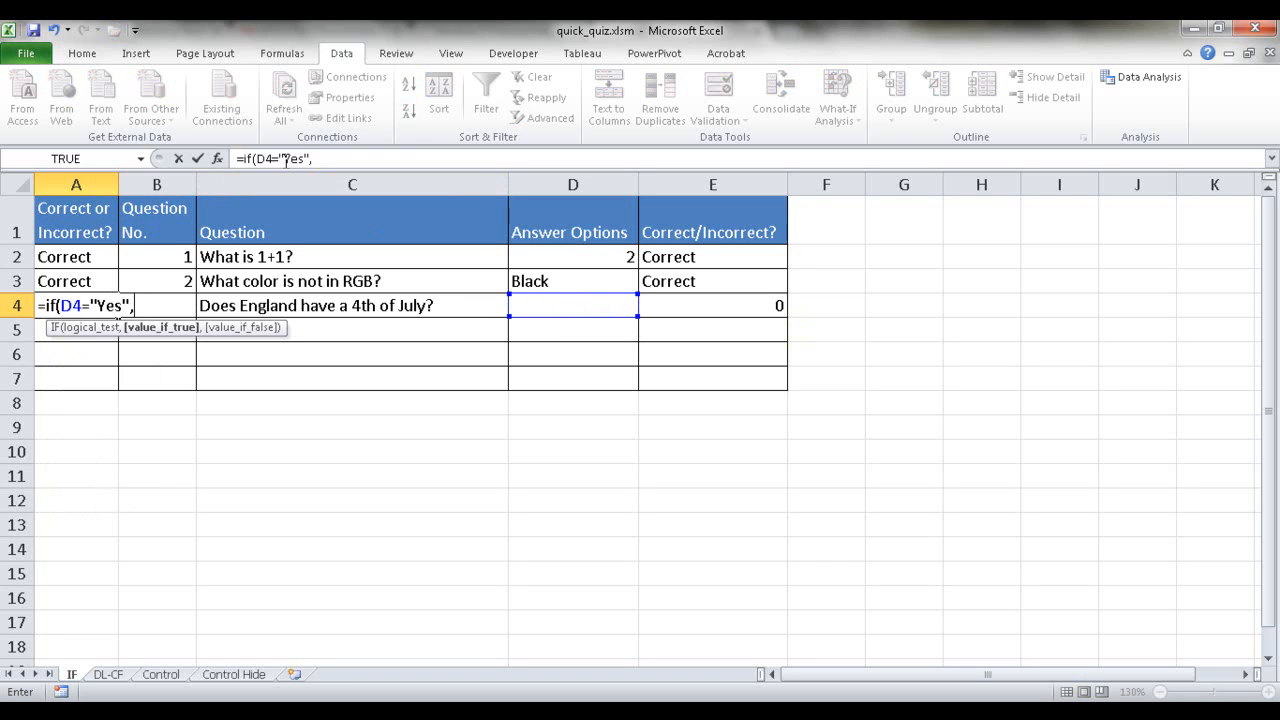
{"action": "left_click", "coordinate": [329, 158]}
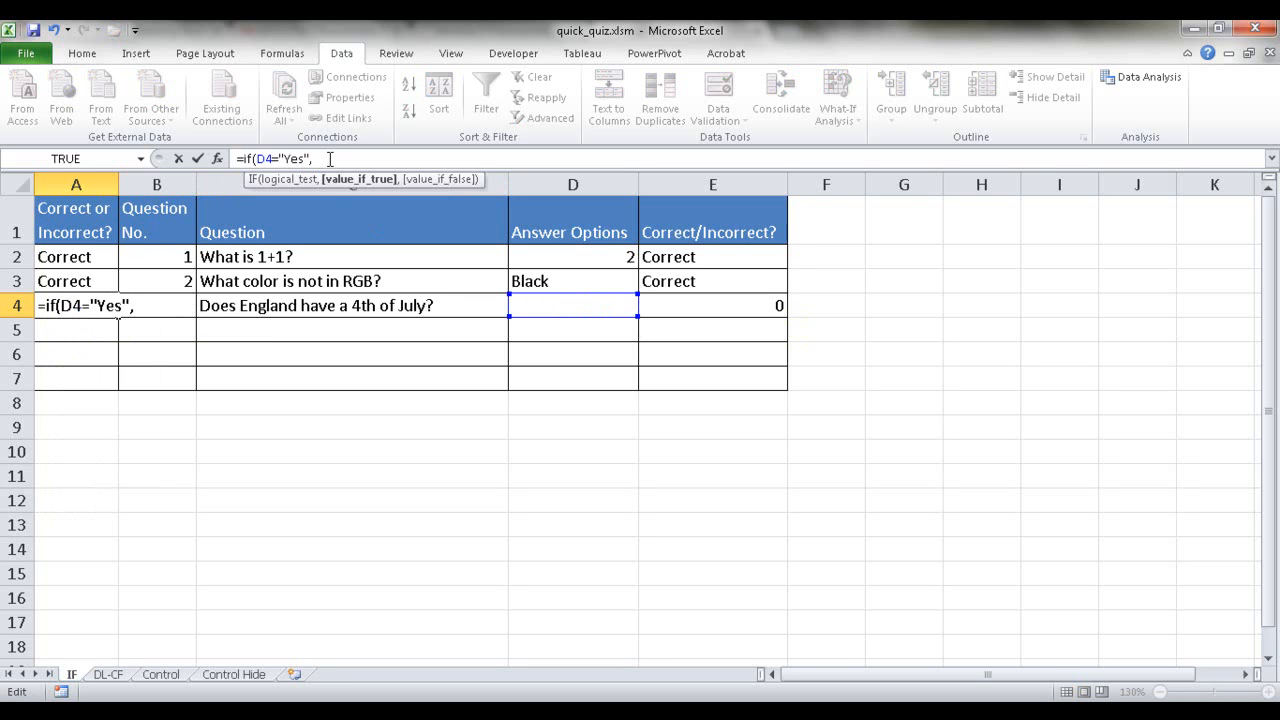
{"action": "type", "text": "\"Correct\",\"In"}
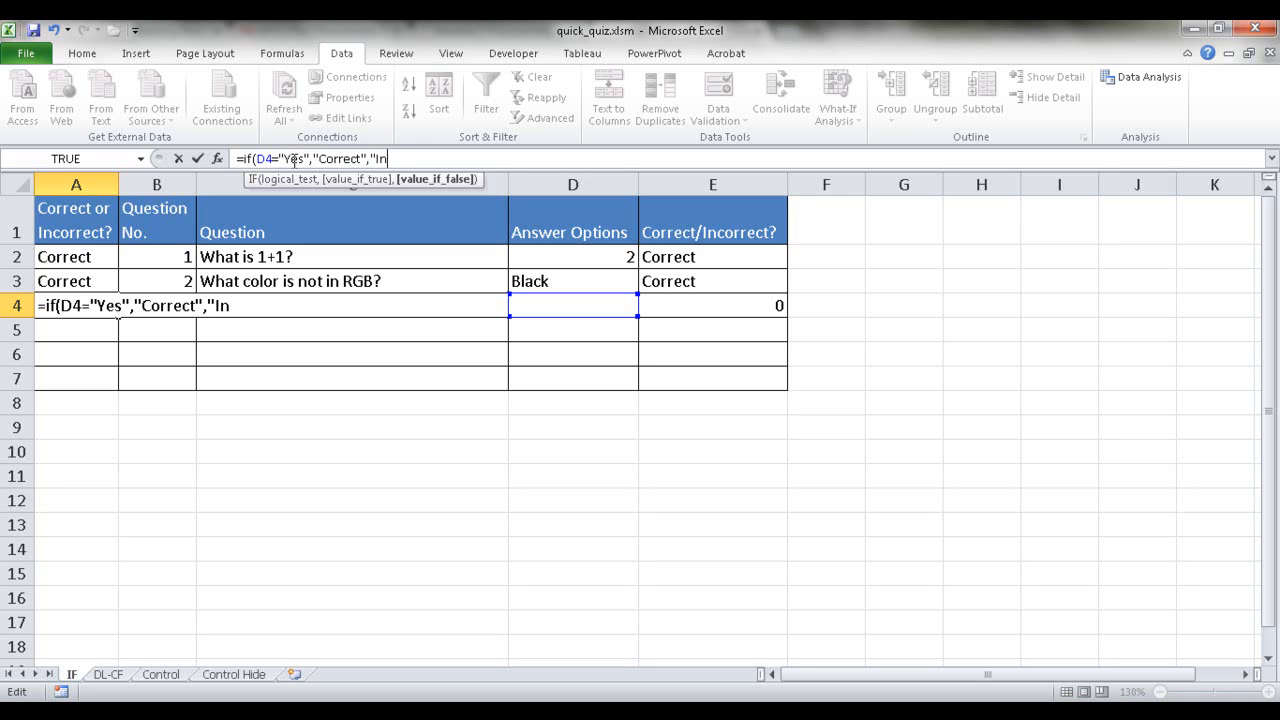
{"action": "type", "text": "correct"}
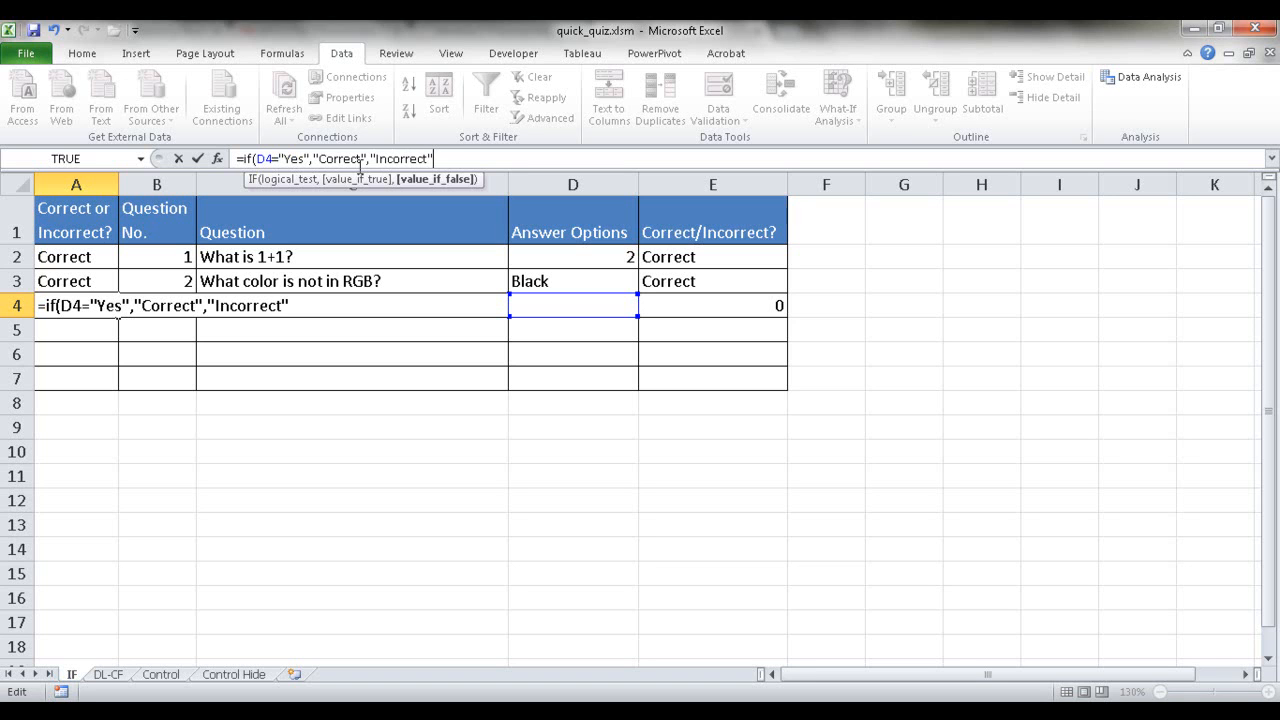
{"action": "type", "text": "\")"}
{"action": "key", "text": "Return"}
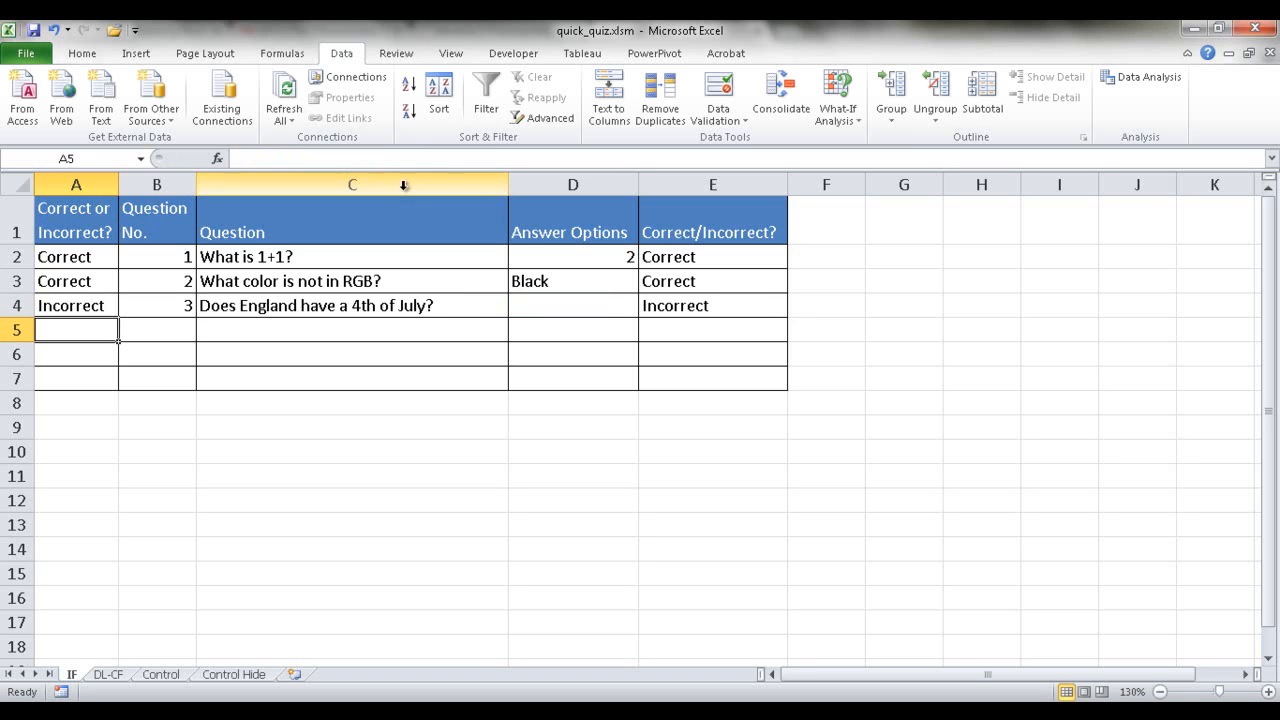
Step: Choose Yes as the answer to question 3 in D4 and check the linked result cell E4
{"action": "left_click", "coordinate": [569, 310]}
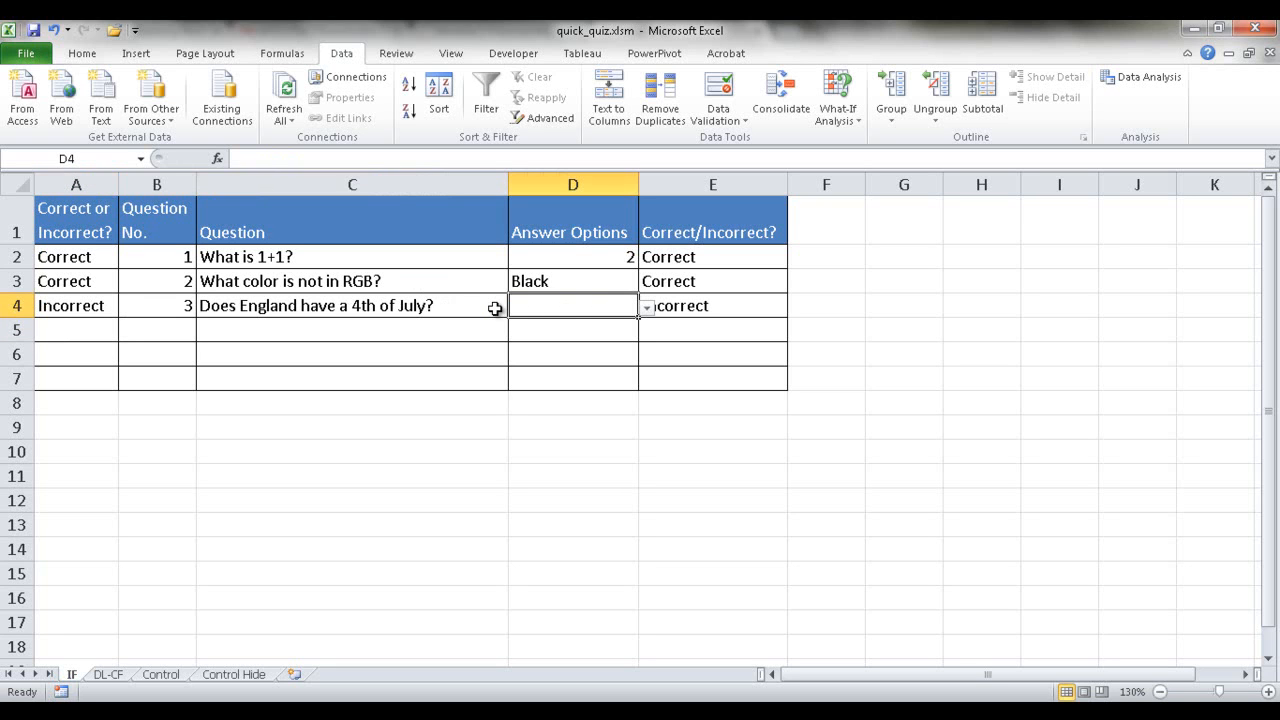
{"action": "left_click", "coordinate": [647, 308]}
{"action": "left_click", "coordinate": [604, 329]}
{"action": "left_click", "coordinate": [706, 310]}
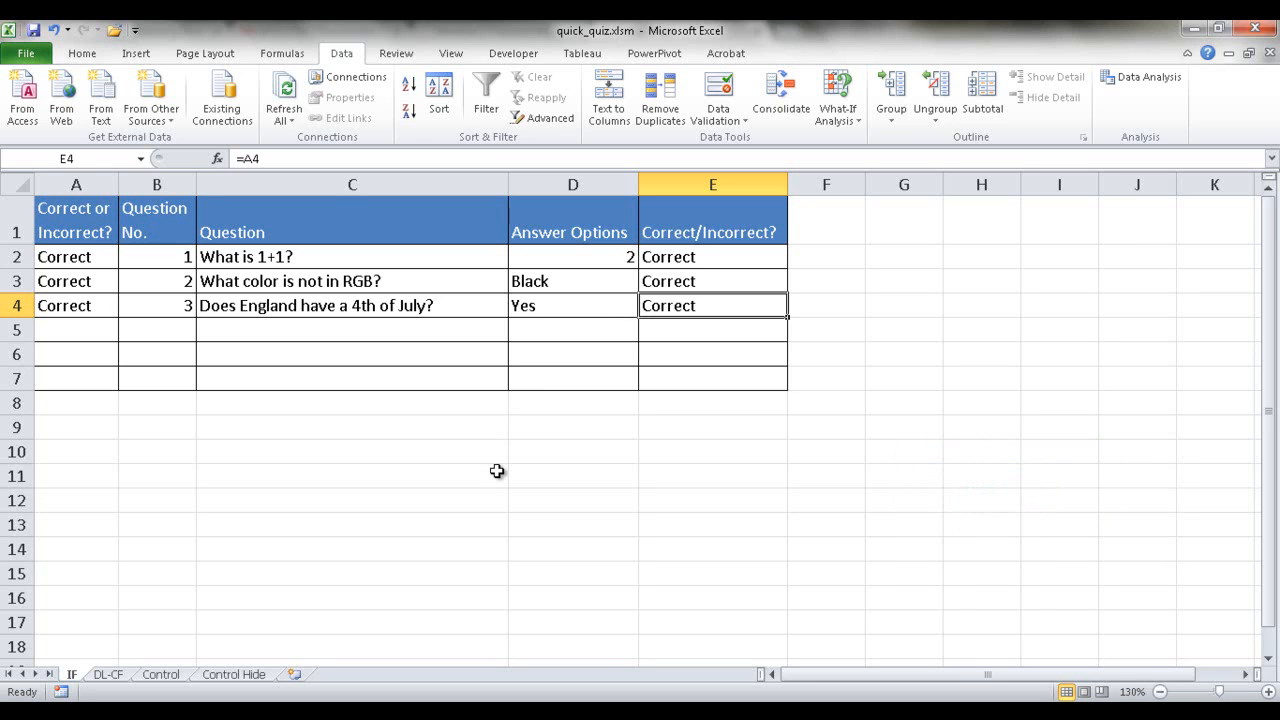
{"action": "left_click", "coordinate": [463, 306]}
{"action": "left_click", "coordinate": [551, 308]}
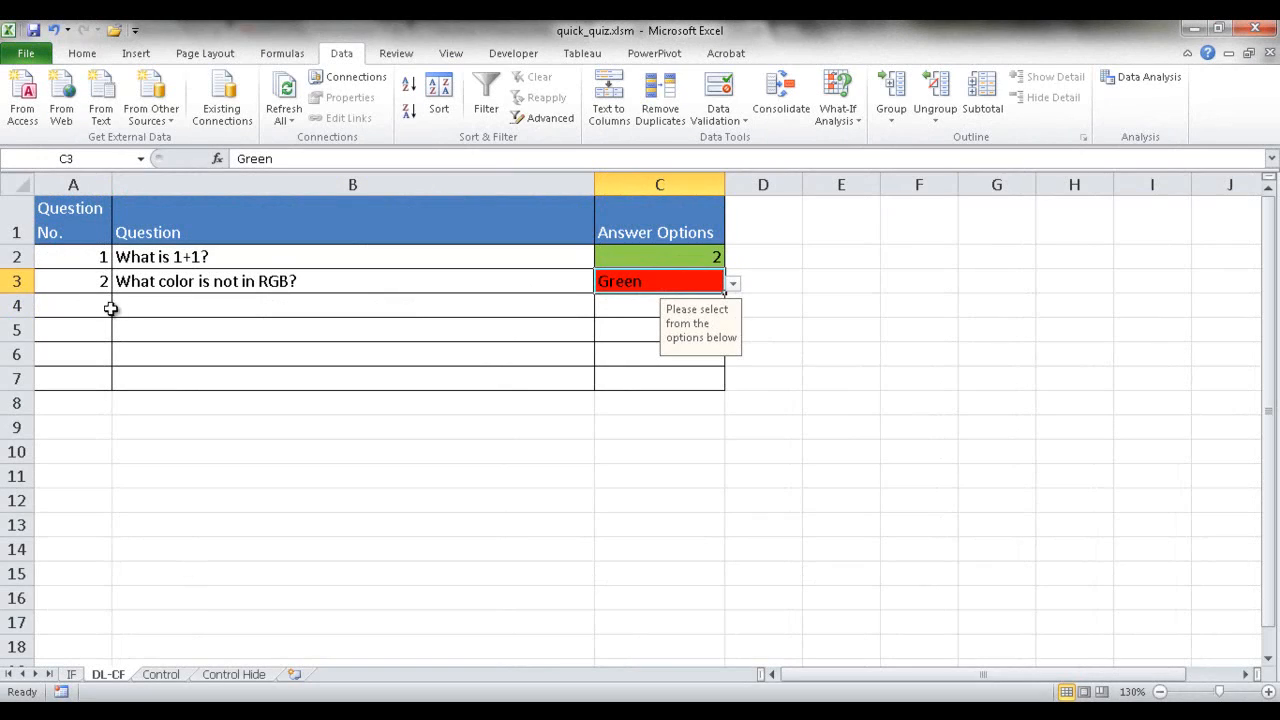
Step: On the DL-CF sheet, enter 3 in A4 and "A farmer had 15 sheep, and all but 8 died. How many are left?" in B4
{"action": "left_click", "coordinate": [104, 305]}
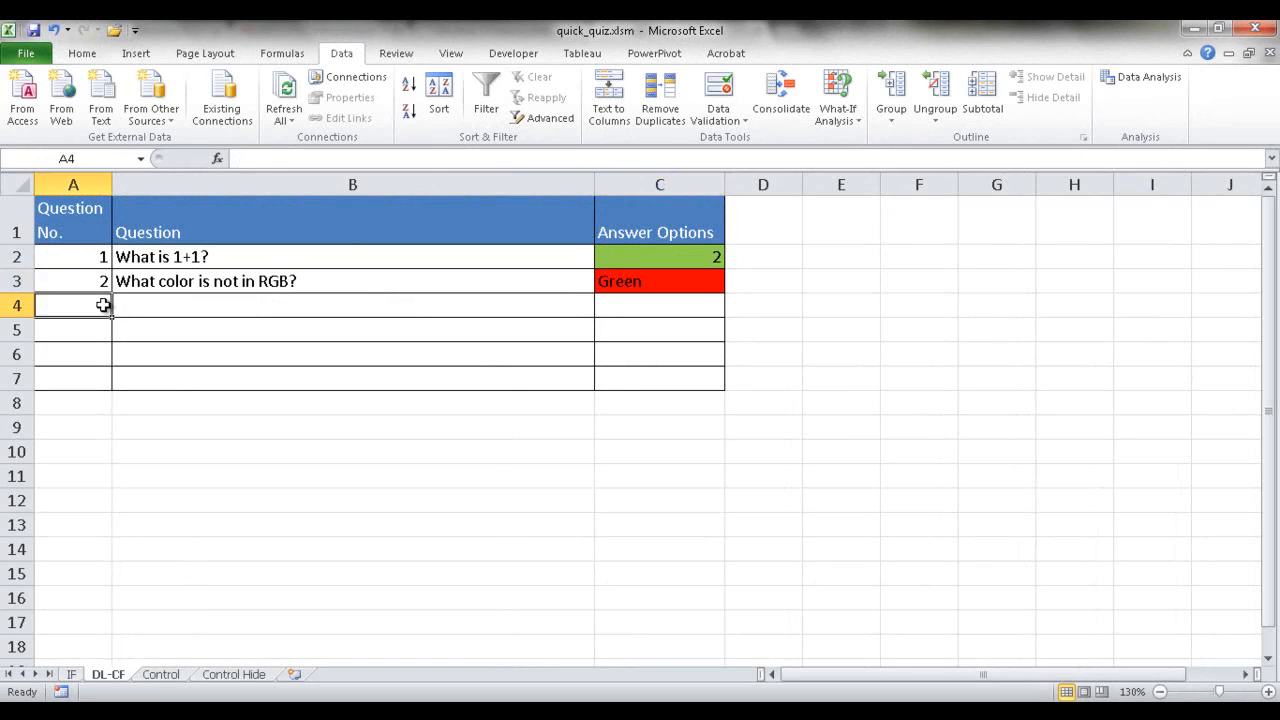
{"action": "type", "text": "3"}
{"action": "left_click", "coordinate": [150, 305]}
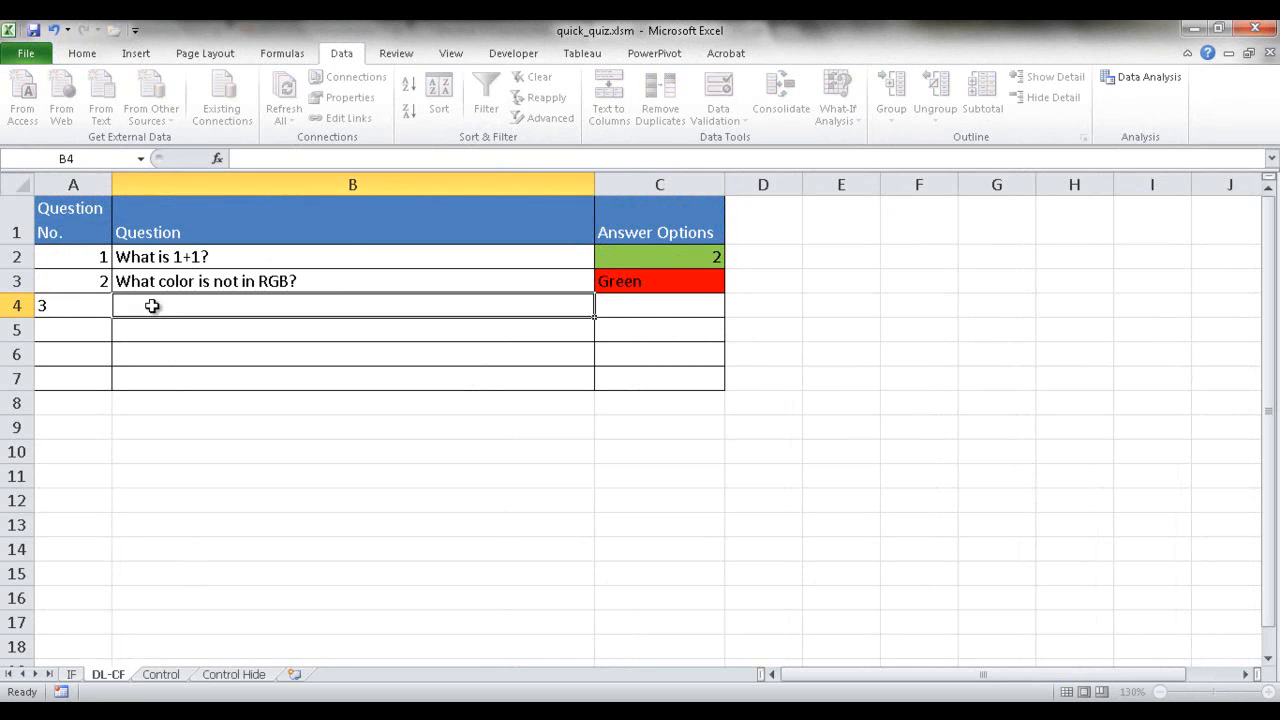
{"action": "left_click", "coordinate": [268, 157]}
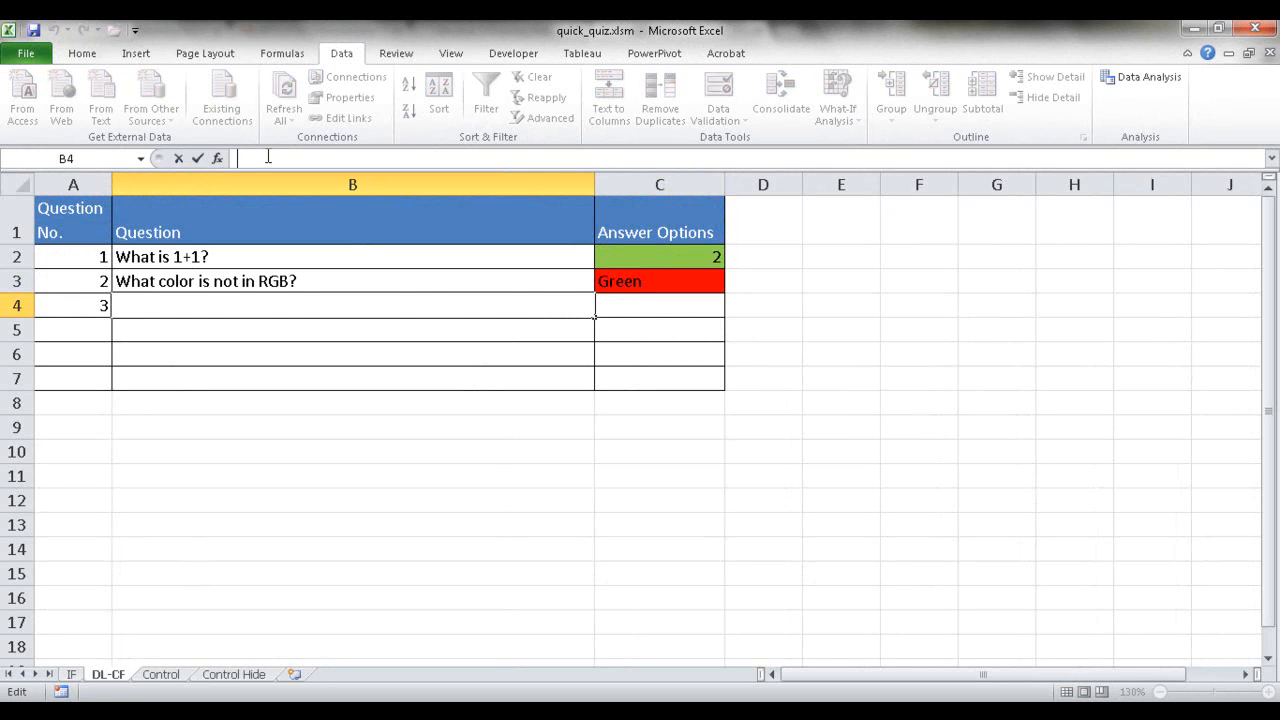
{"action": "type", "text": "A farmer had 15 sheep, and all but 8 died. How many are left?"}
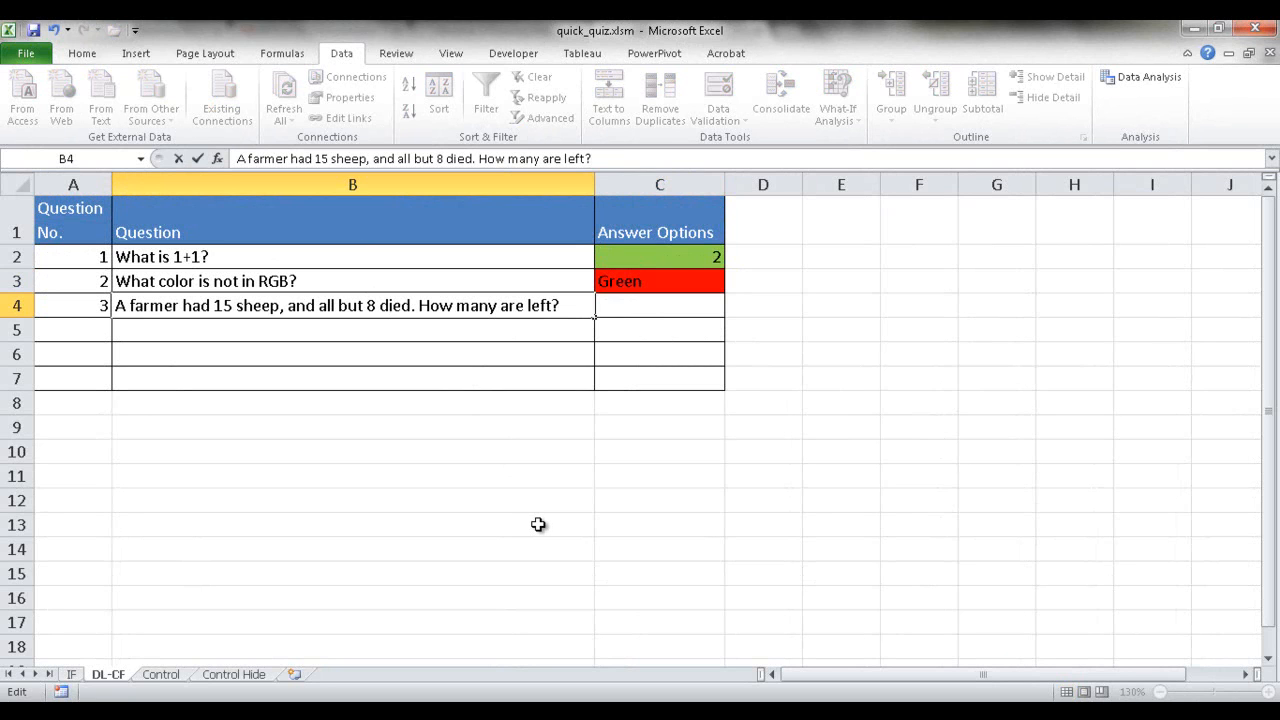
Step: Add a data validation drop-down list with the source 0,7,8,15 to cell C4 and check its options
{"action": "left_click", "coordinate": [672, 308]}
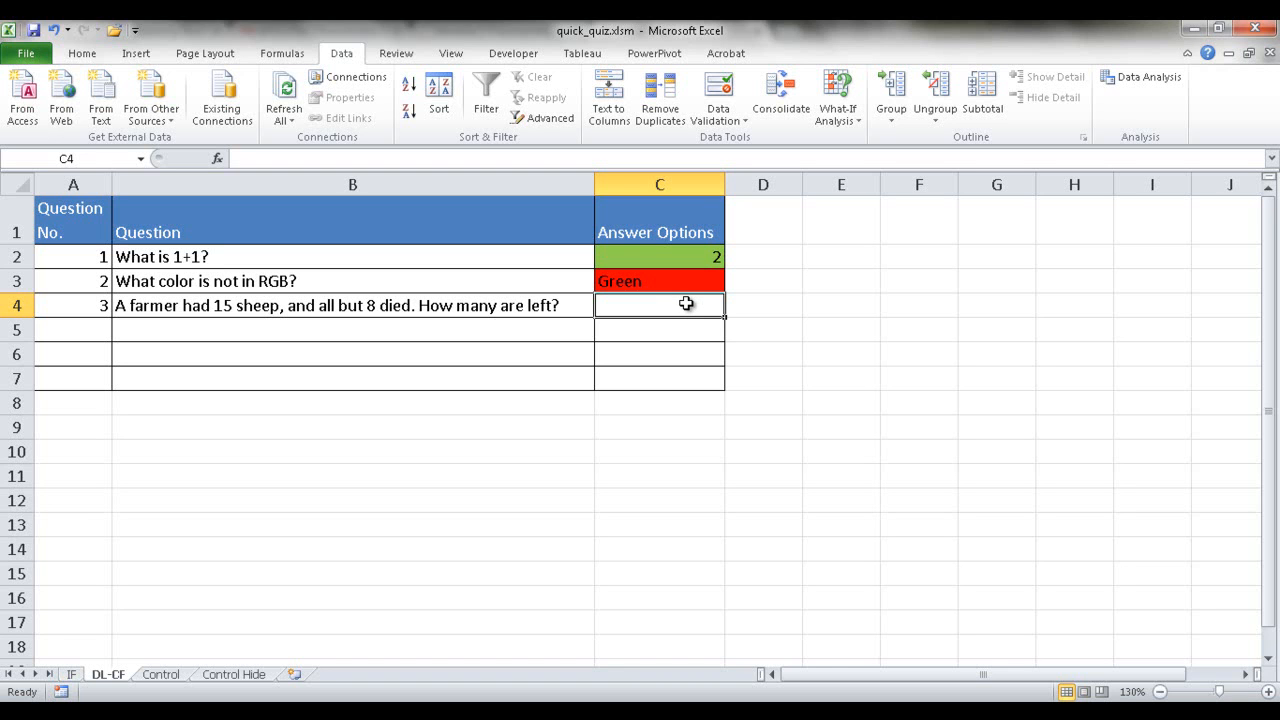
{"action": "key", "text": "alt"}
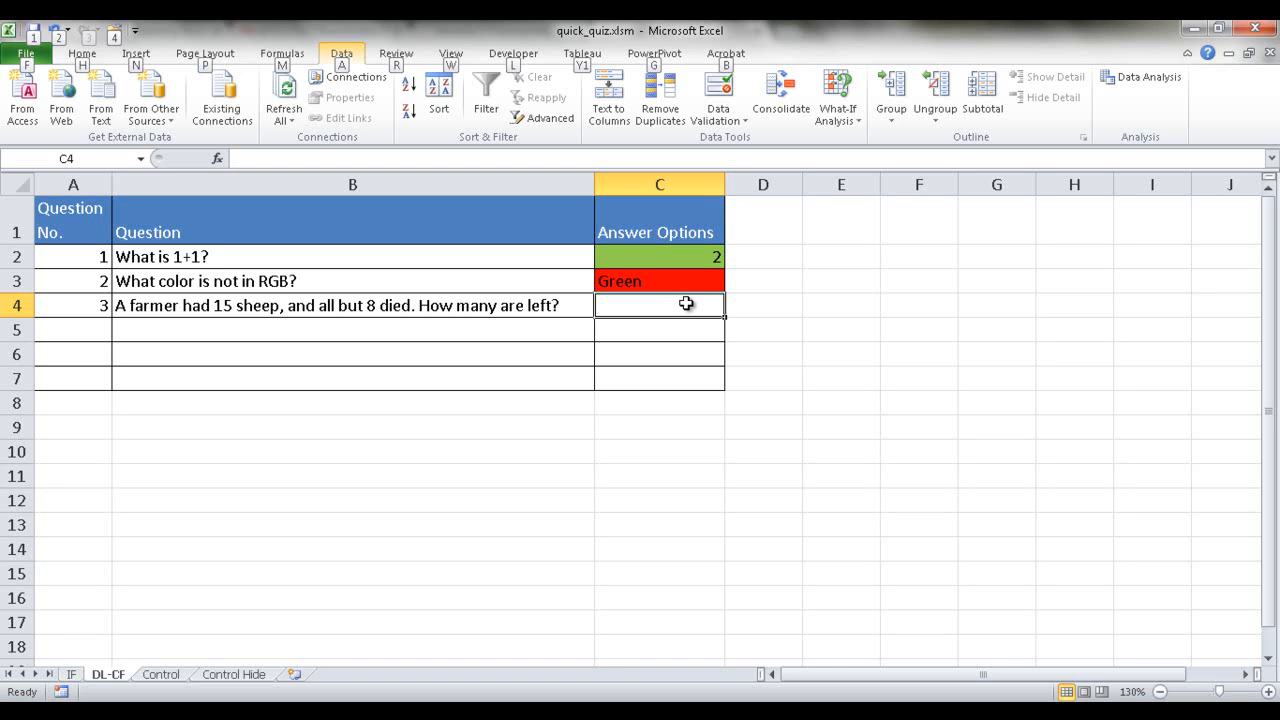
{"action": "key", "text": "d"}
{"action": "key", "text": "l"}
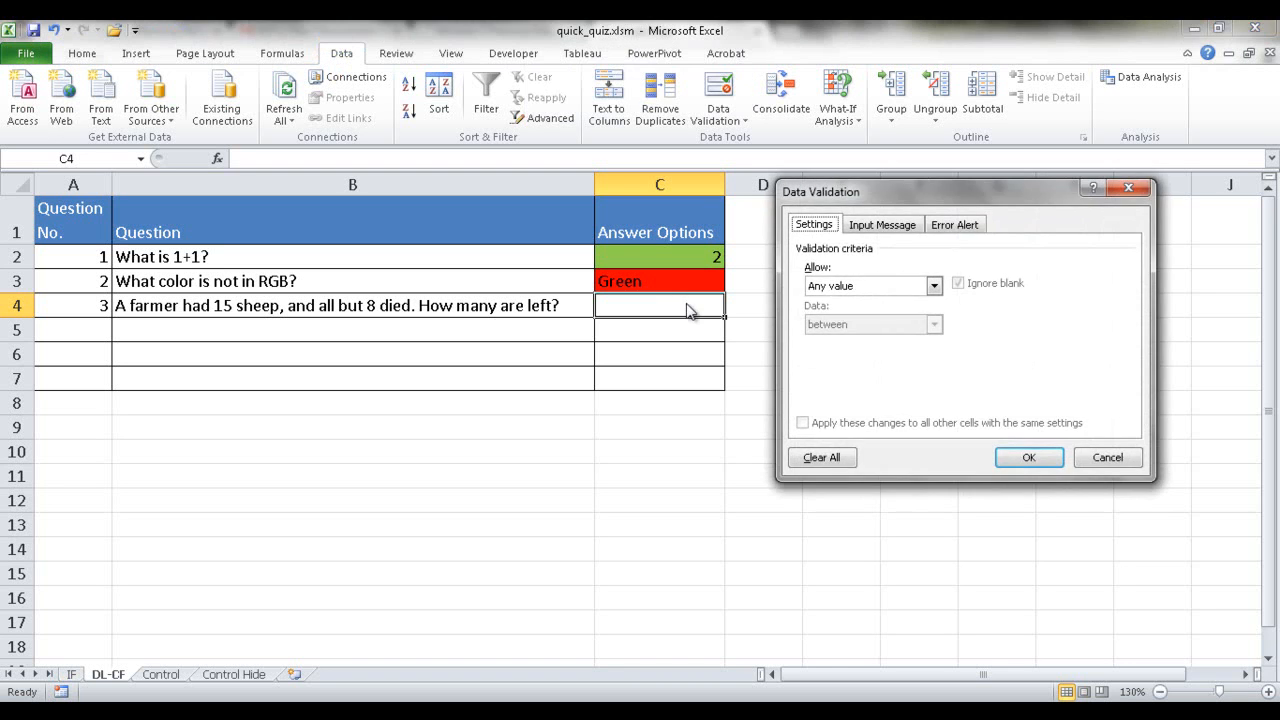
{"action": "left_click_drag", "start_coordinate": [944, 188], "coordinate": [949, 189]}
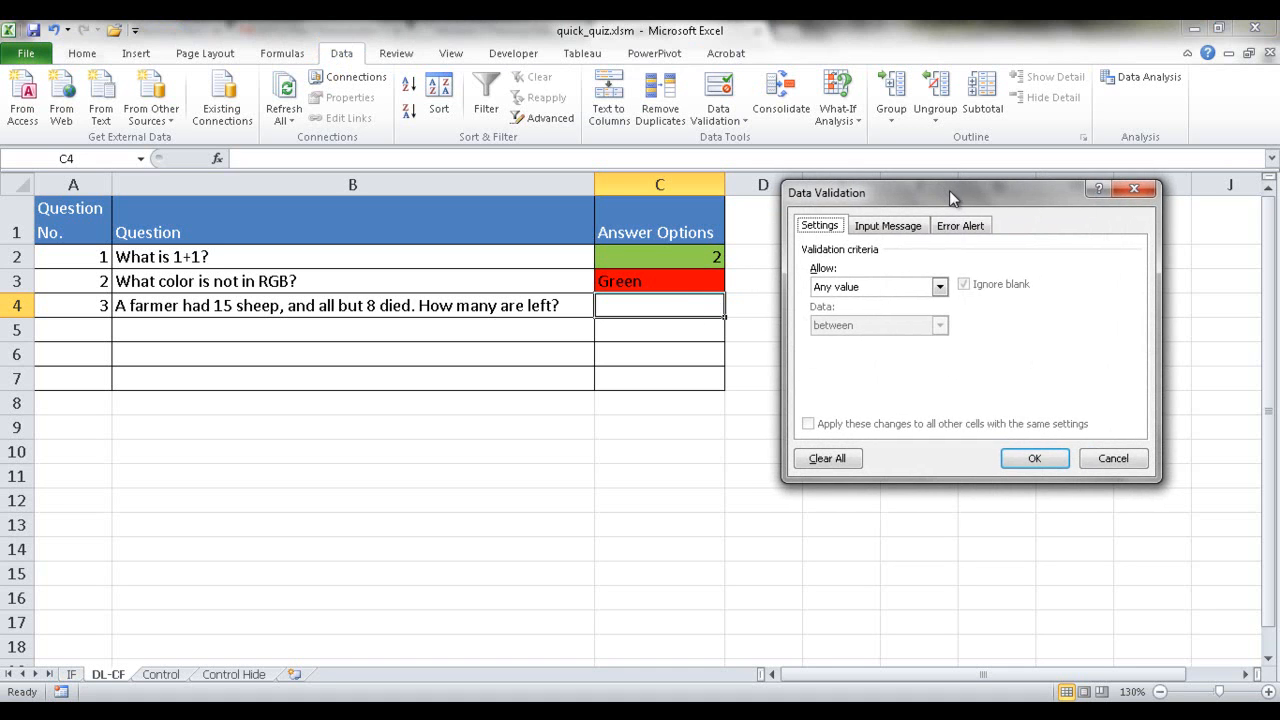
{"action": "left_click", "coordinate": [940, 287]}
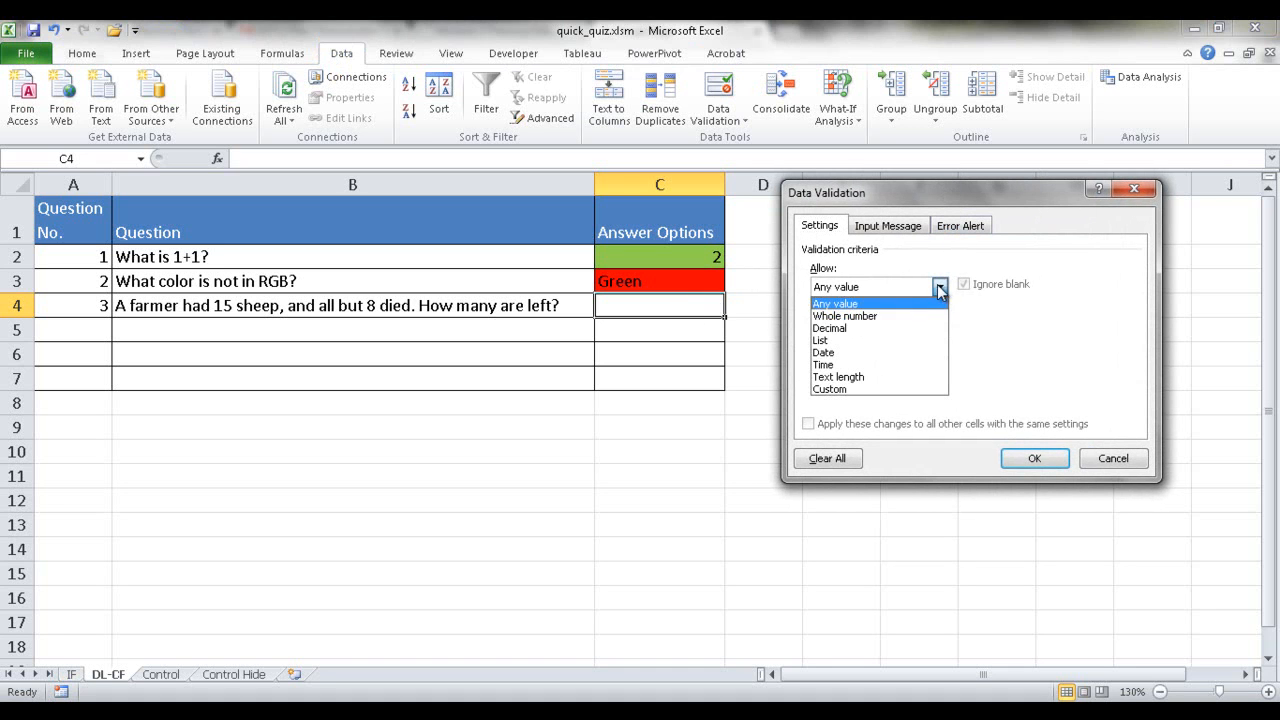
{"action": "left_click", "coordinate": [876, 361]}
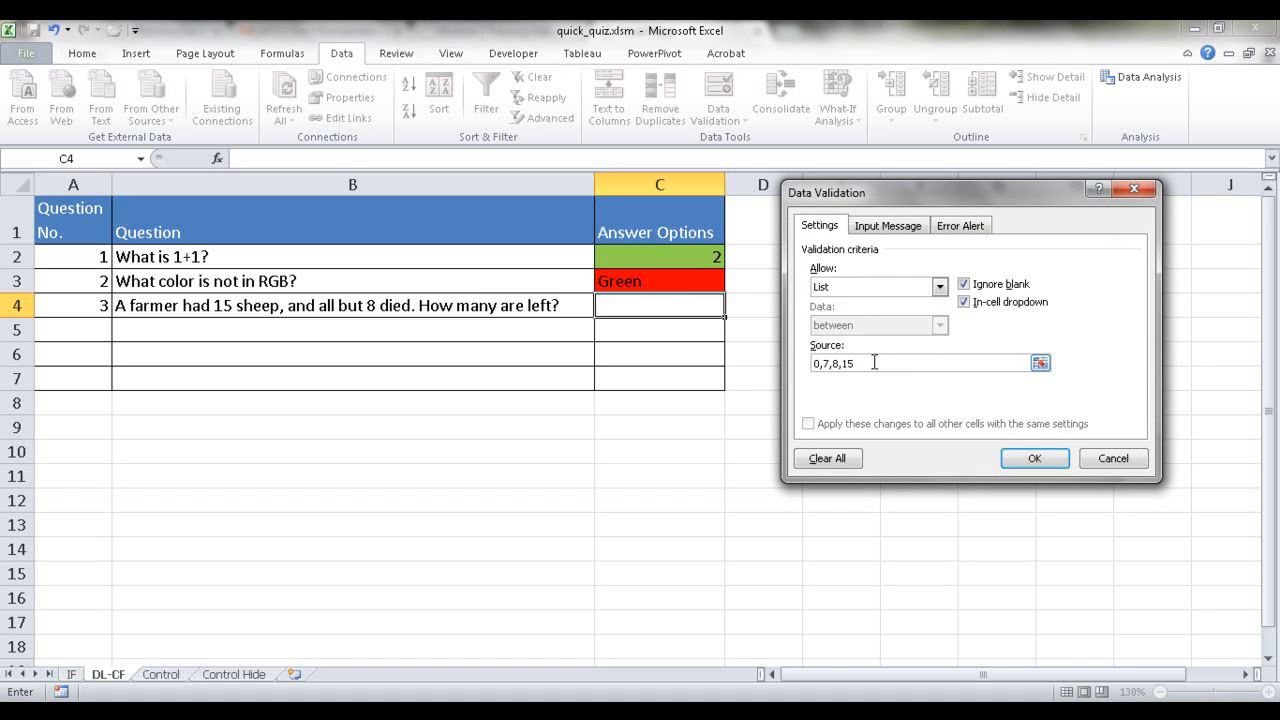
{"action": "left_click", "coordinate": [1020, 458]}
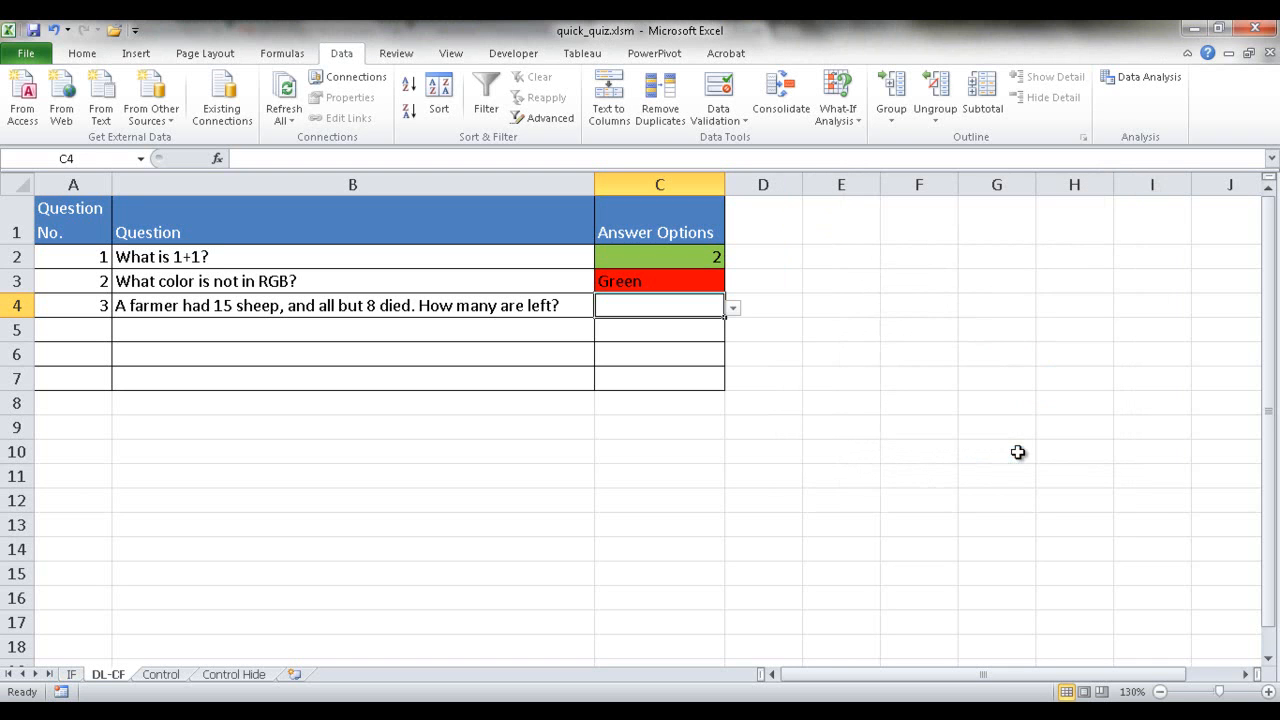
{"action": "left_click", "coordinate": [733, 309]}
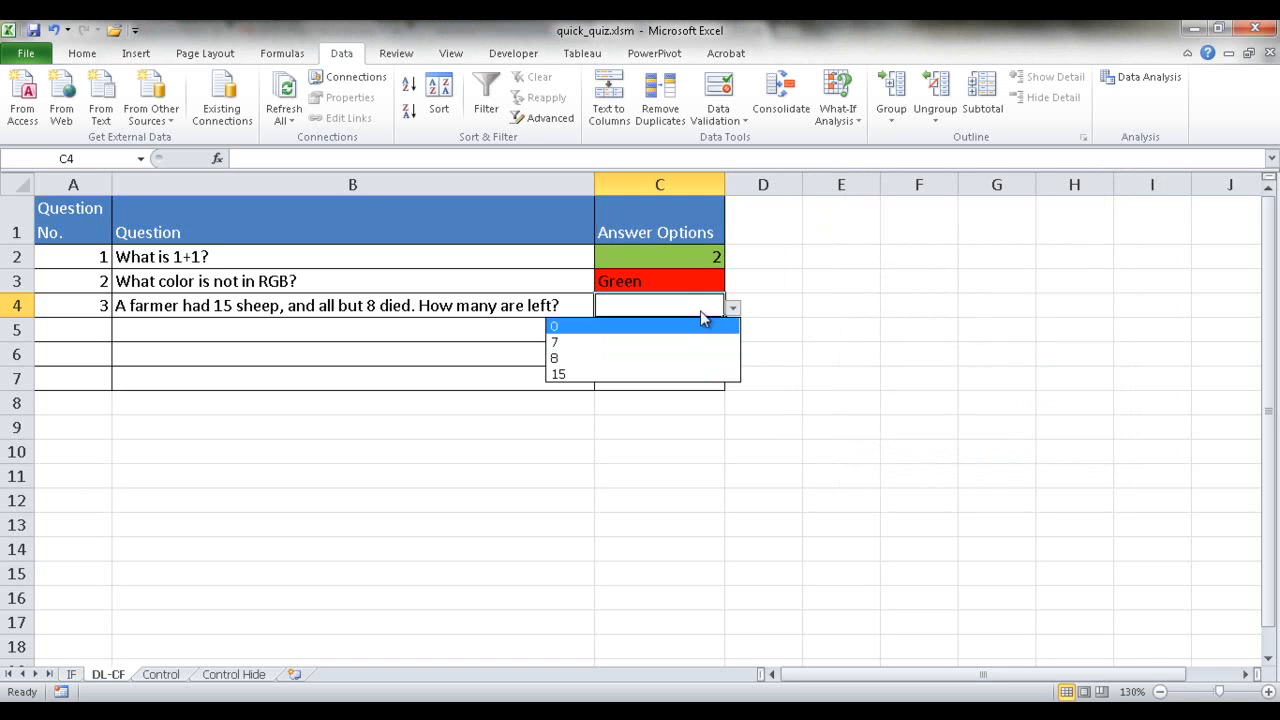
{"action": "left_click", "coordinate": [700, 302]}
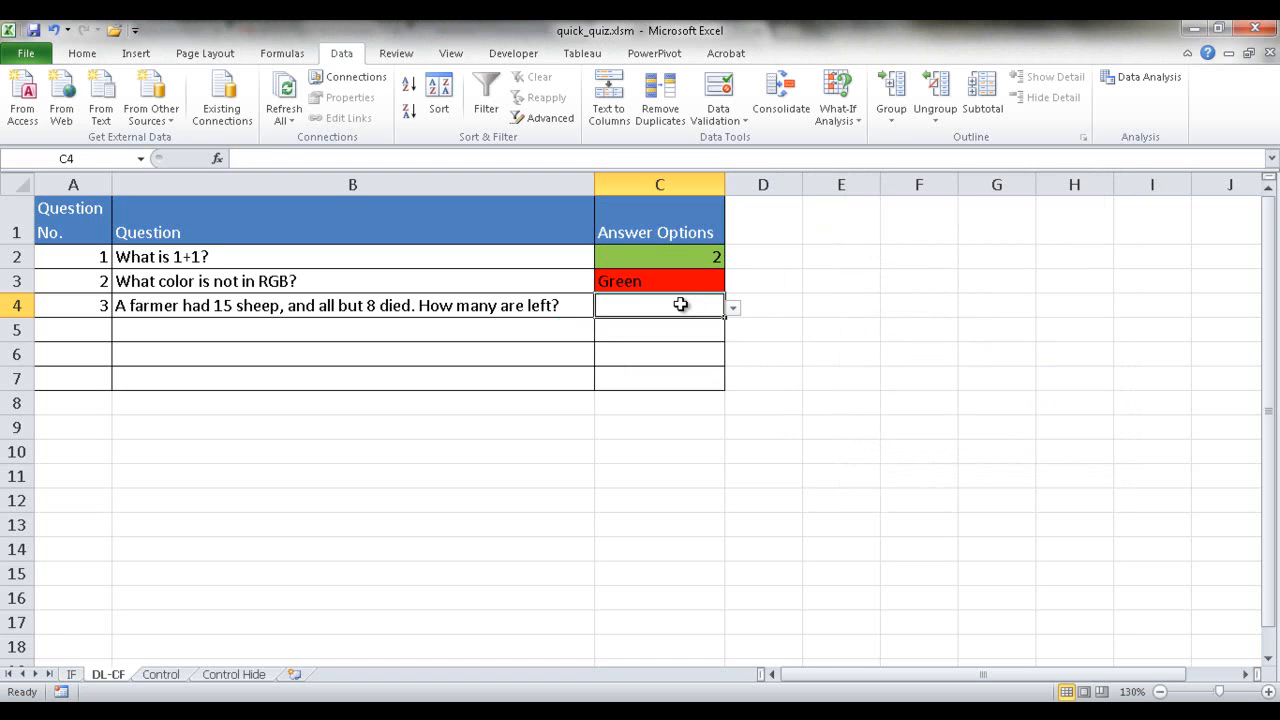
Step: Add a conditional formatting rule to cell C4 that fills it green when the cell value is equal to 8
{"action": "left_click", "coordinate": [83, 53]}
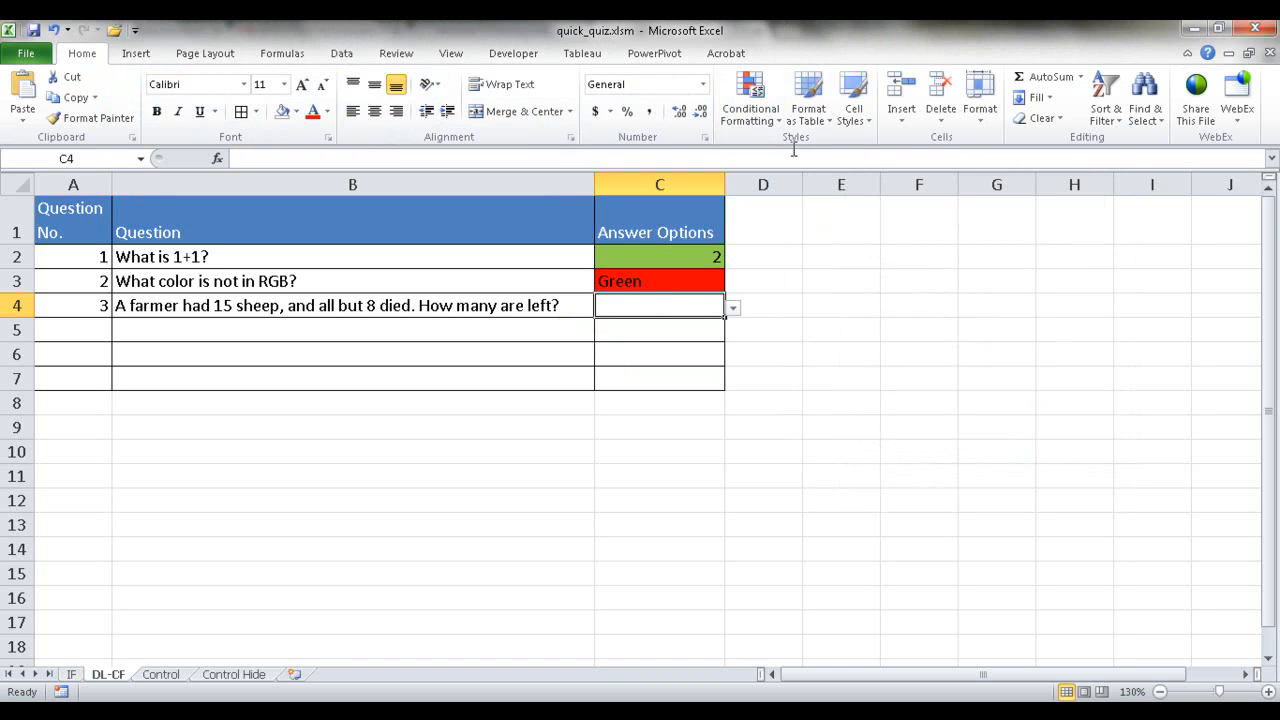
{"action": "left_click", "coordinate": [752, 100]}
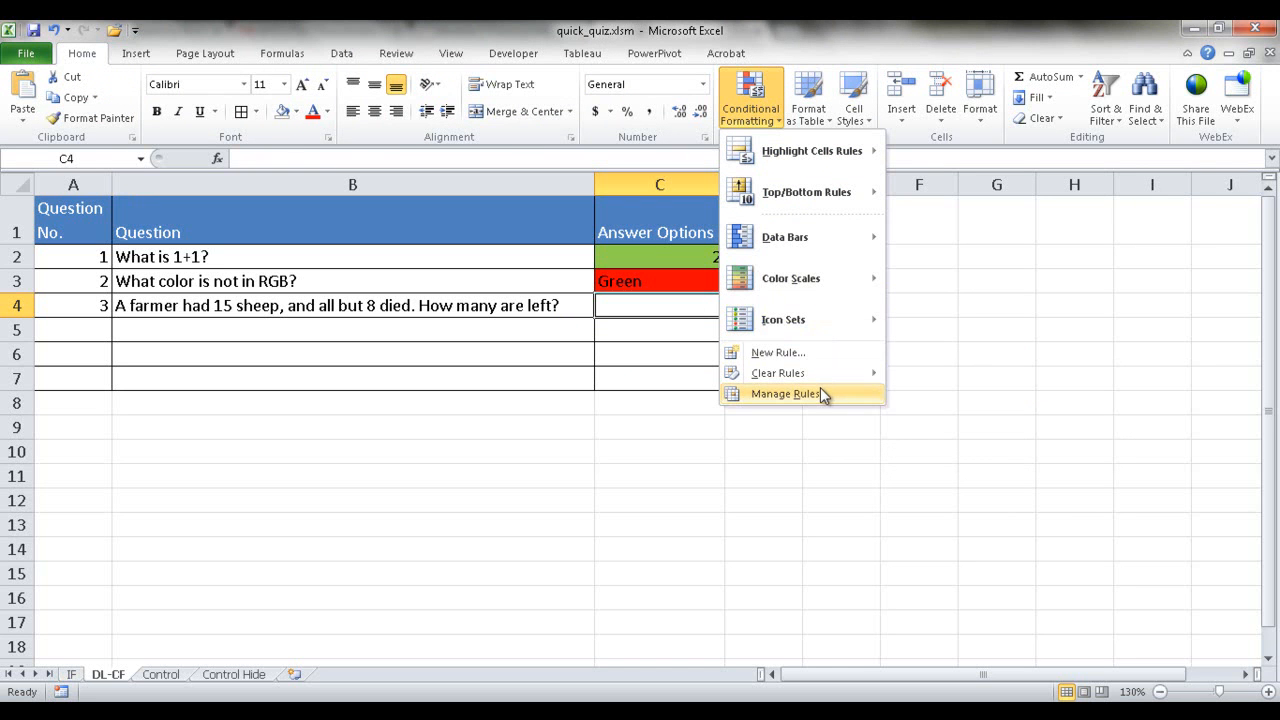
{"action": "left_click", "coordinate": [812, 354]}
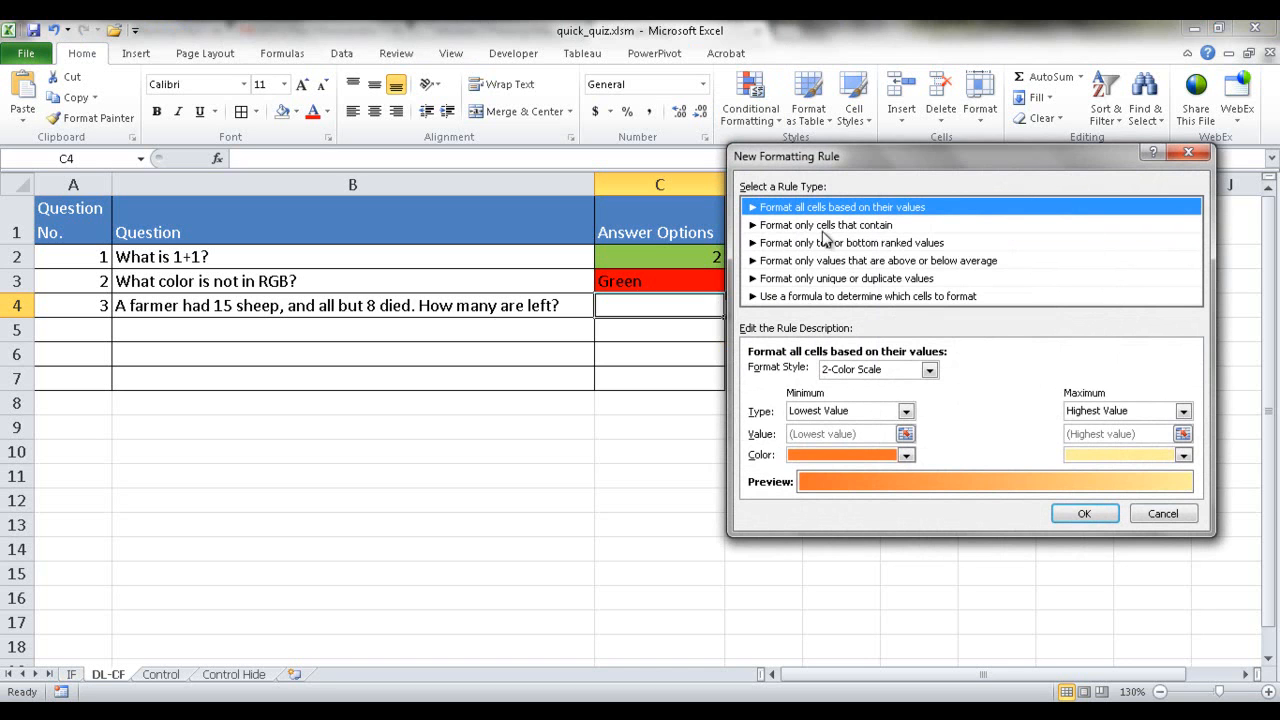
{"action": "left_click", "coordinate": [826, 227]}
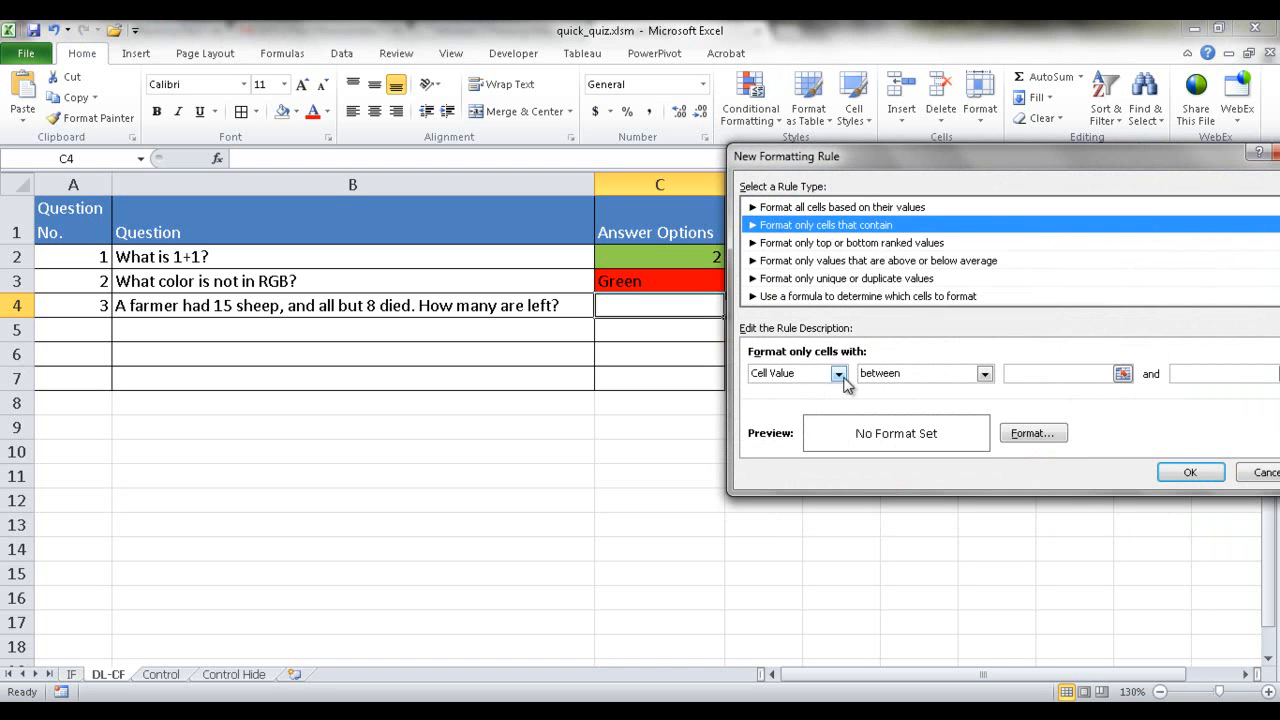
{"action": "left_click", "coordinate": [984, 374]}
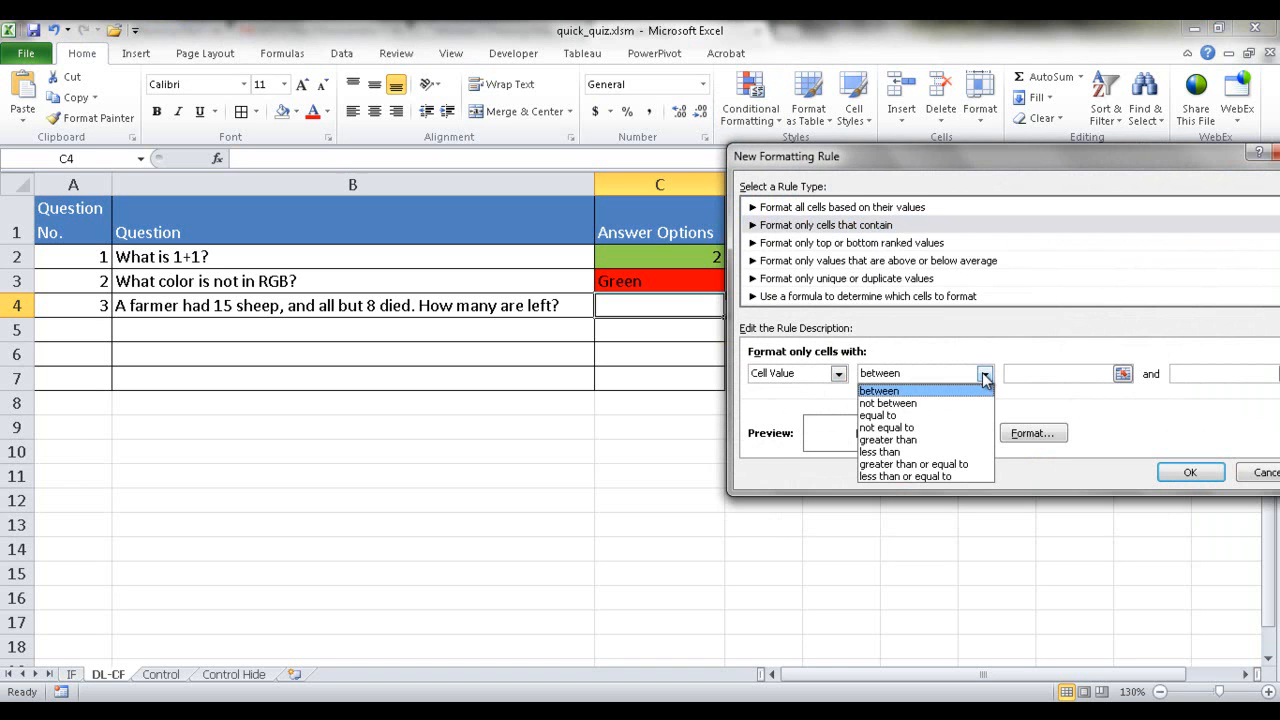
{"action": "left_click", "coordinate": [938, 418]}
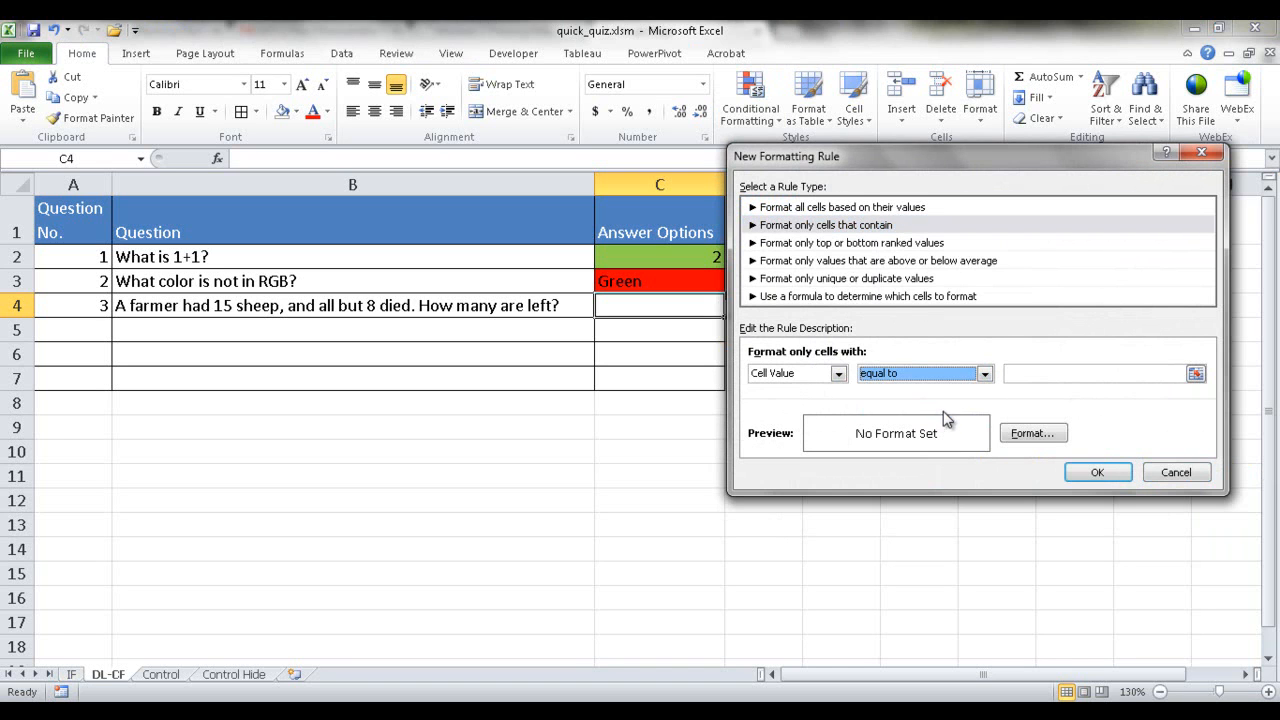
{"action": "left_click", "coordinate": [1048, 376]}
{"action": "type", "text": "8"}
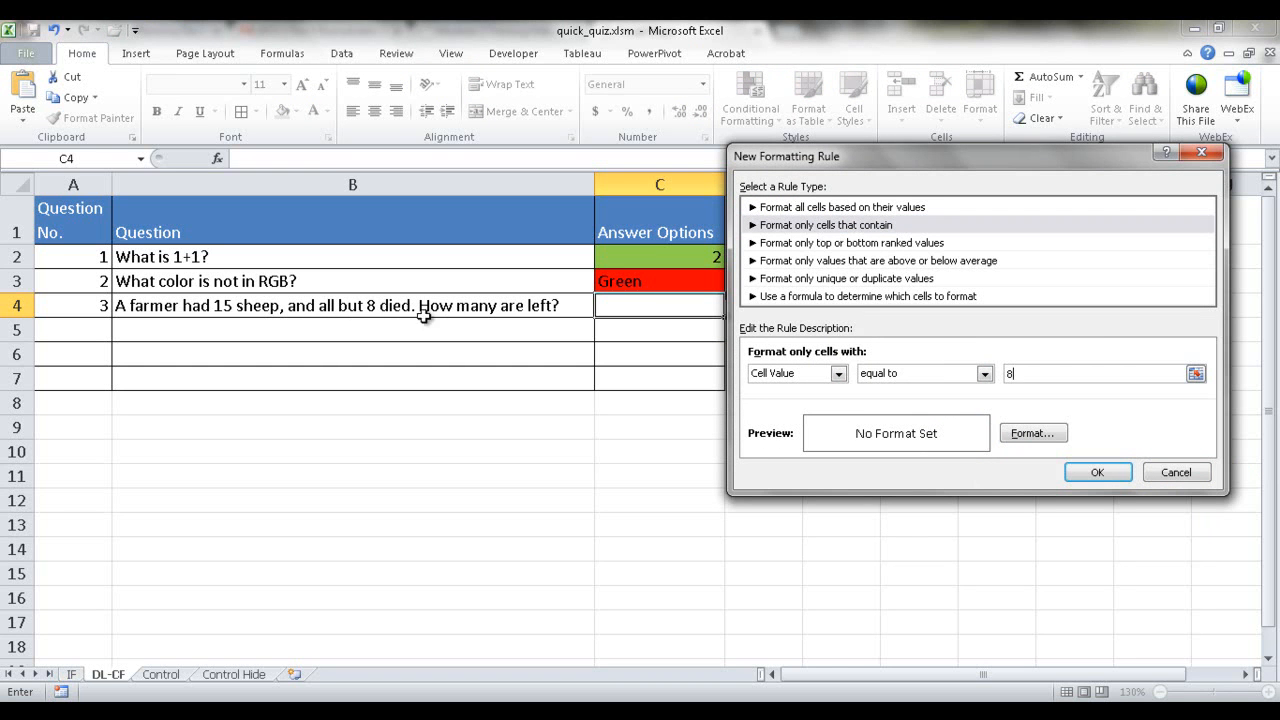
{"action": "left_click", "coordinate": [1025, 433]}
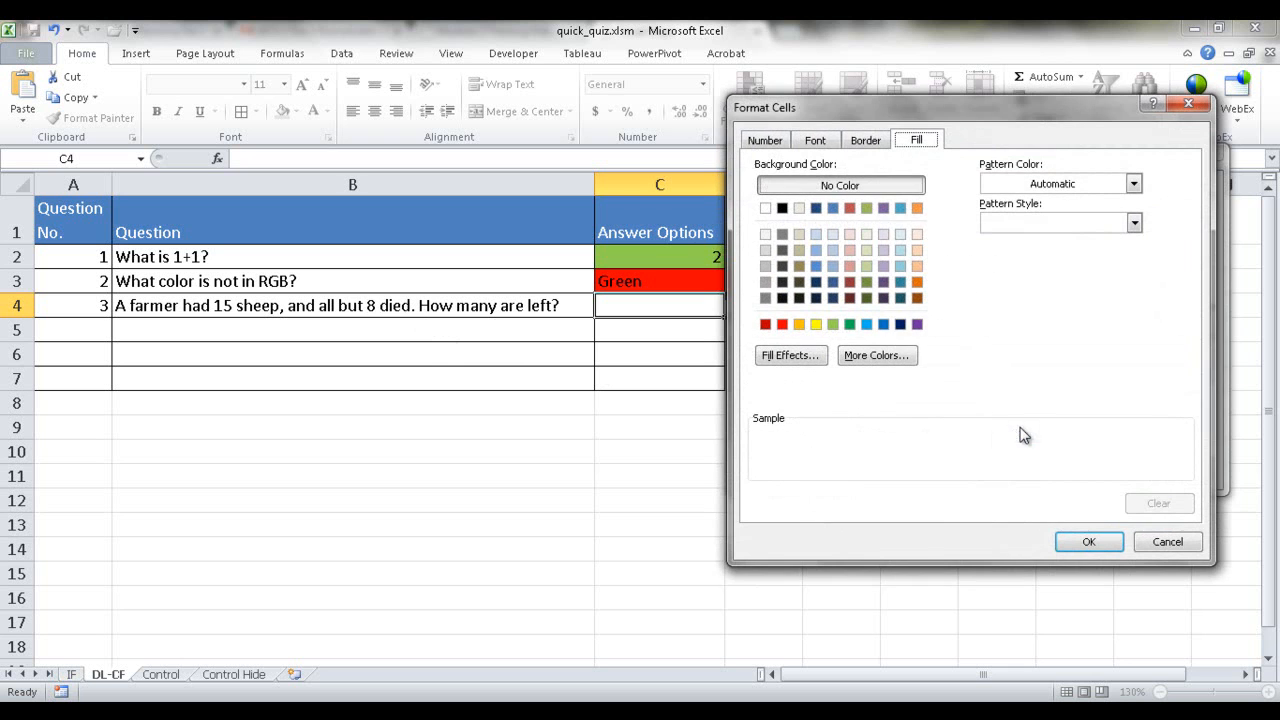
{"action": "left_click", "coordinate": [837, 323]}
{"action": "left_click", "coordinate": [1087, 541]}
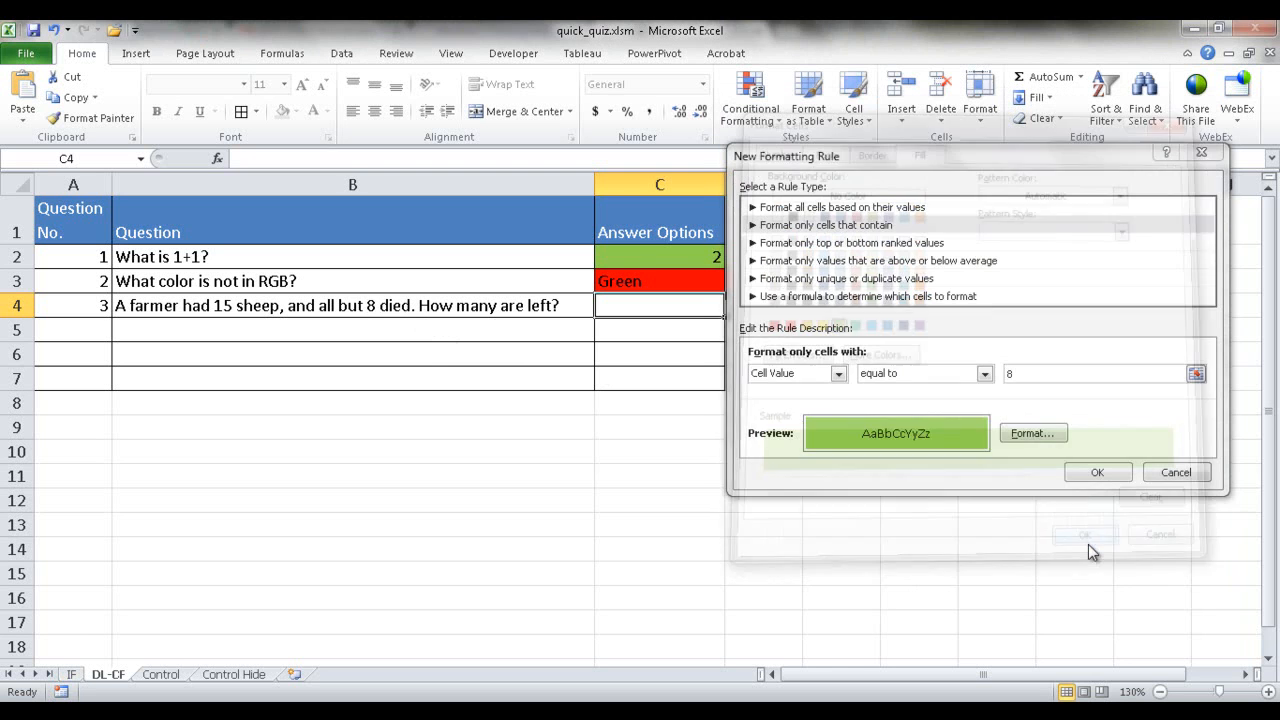
{"action": "left_click", "coordinate": [1088, 474]}
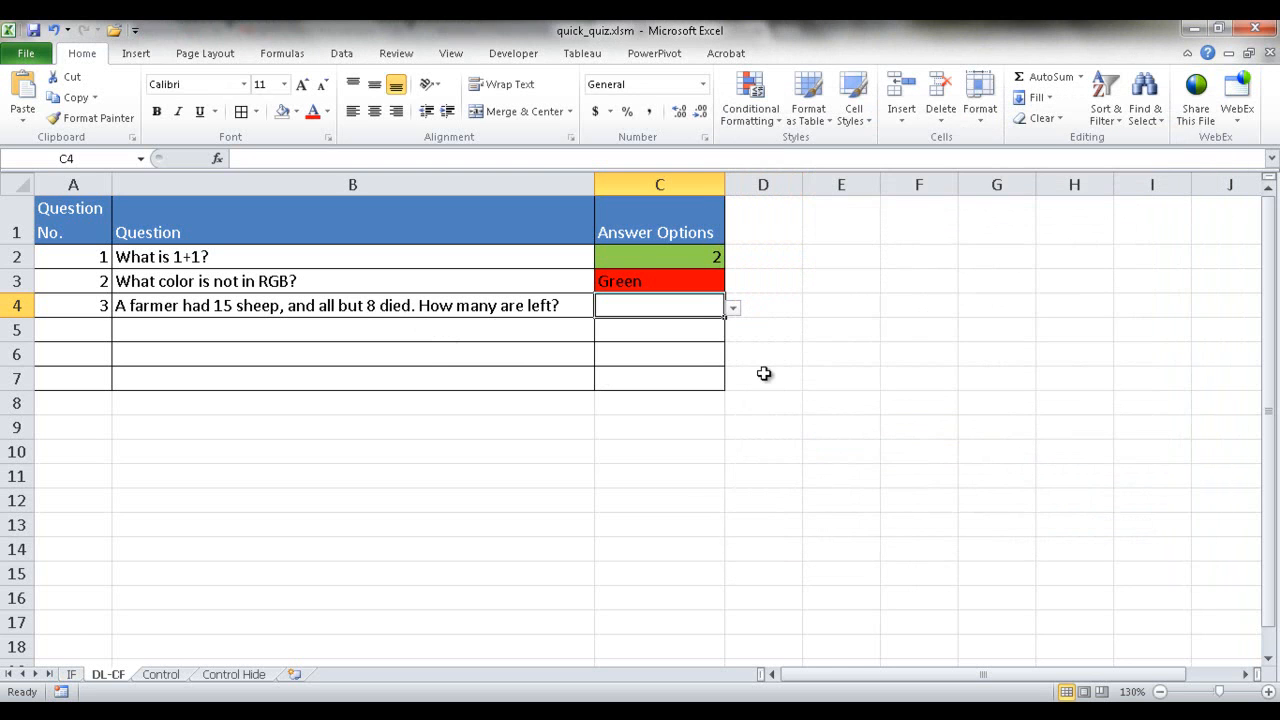
Step: Test the green rule in C4 by choosing 0 and then 8 as the answer to question 3
{"action": "left_click", "coordinate": [733, 309]}
{"action": "left_click", "coordinate": [700, 327]}
{"action": "left_click", "coordinate": [733, 309]}
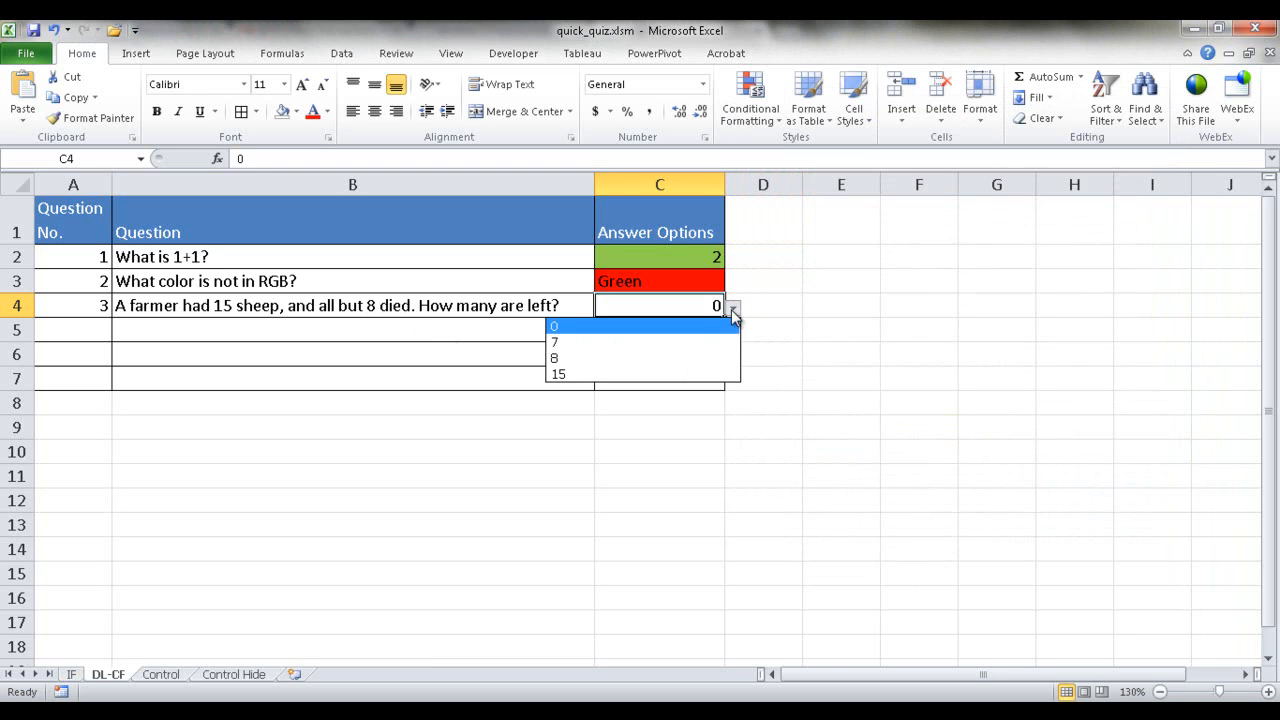
{"action": "left_click", "coordinate": [680, 358]}
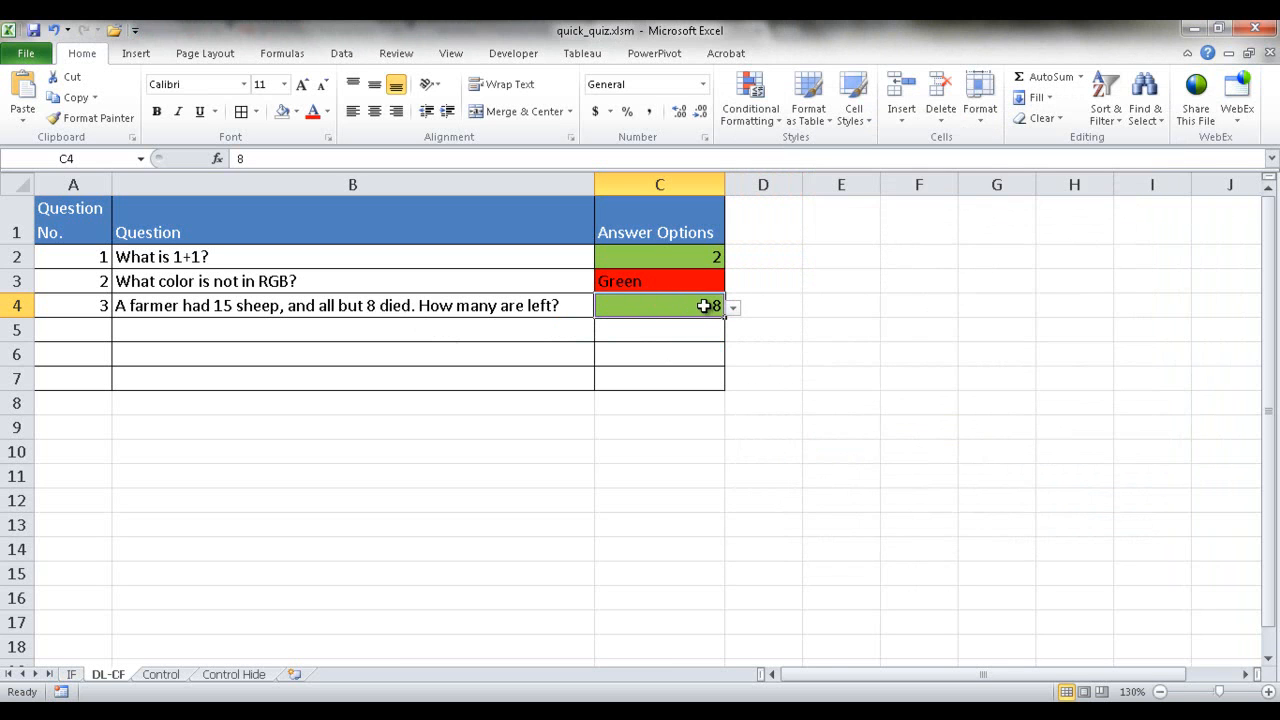
Step: Add a second conditional formatting rule to C4 that fills it red when the cell value is not equal to 8
{"action": "left_click", "coordinate": [757, 119]}
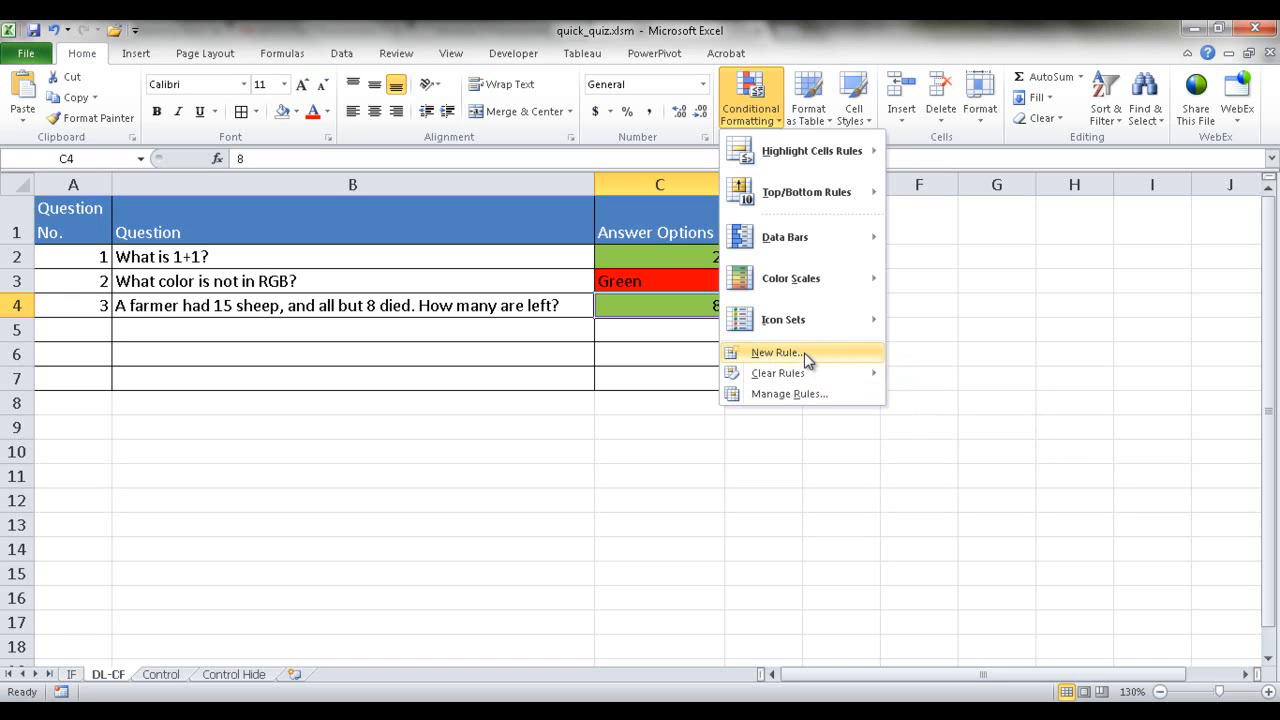
{"action": "left_click", "coordinate": [800, 396]}
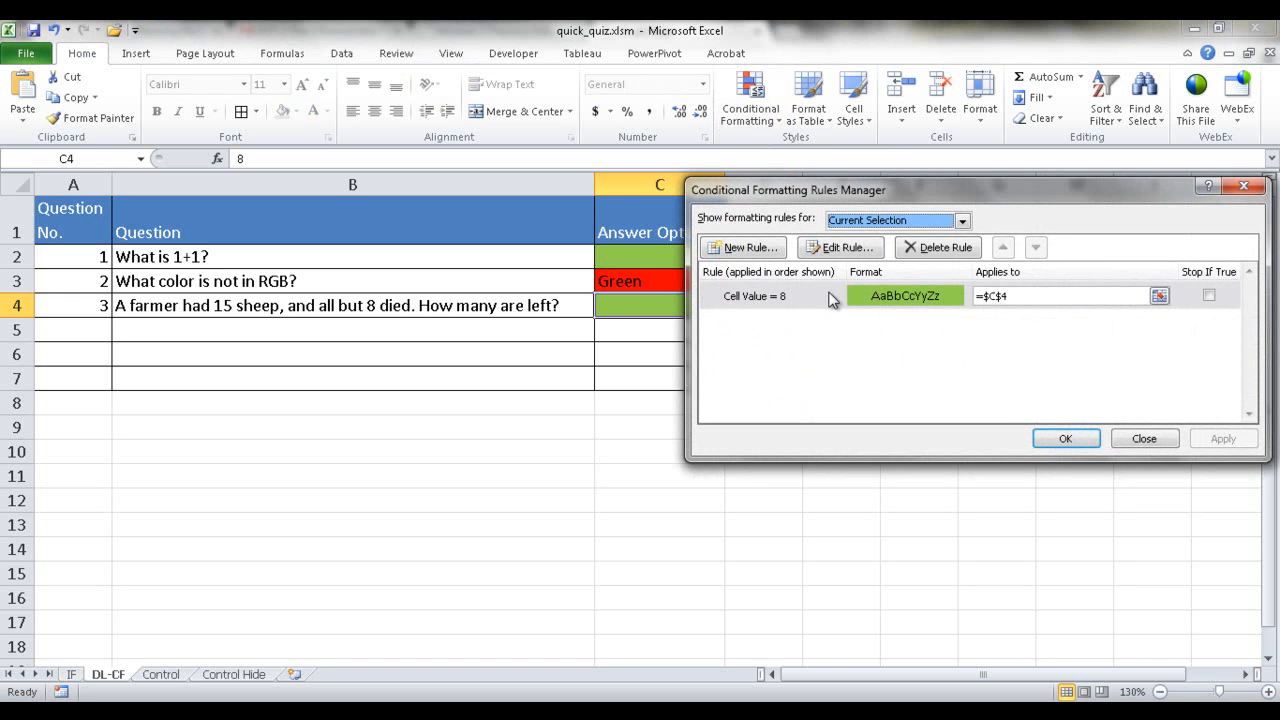
{"action": "left_click", "coordinate": [748, 250]}
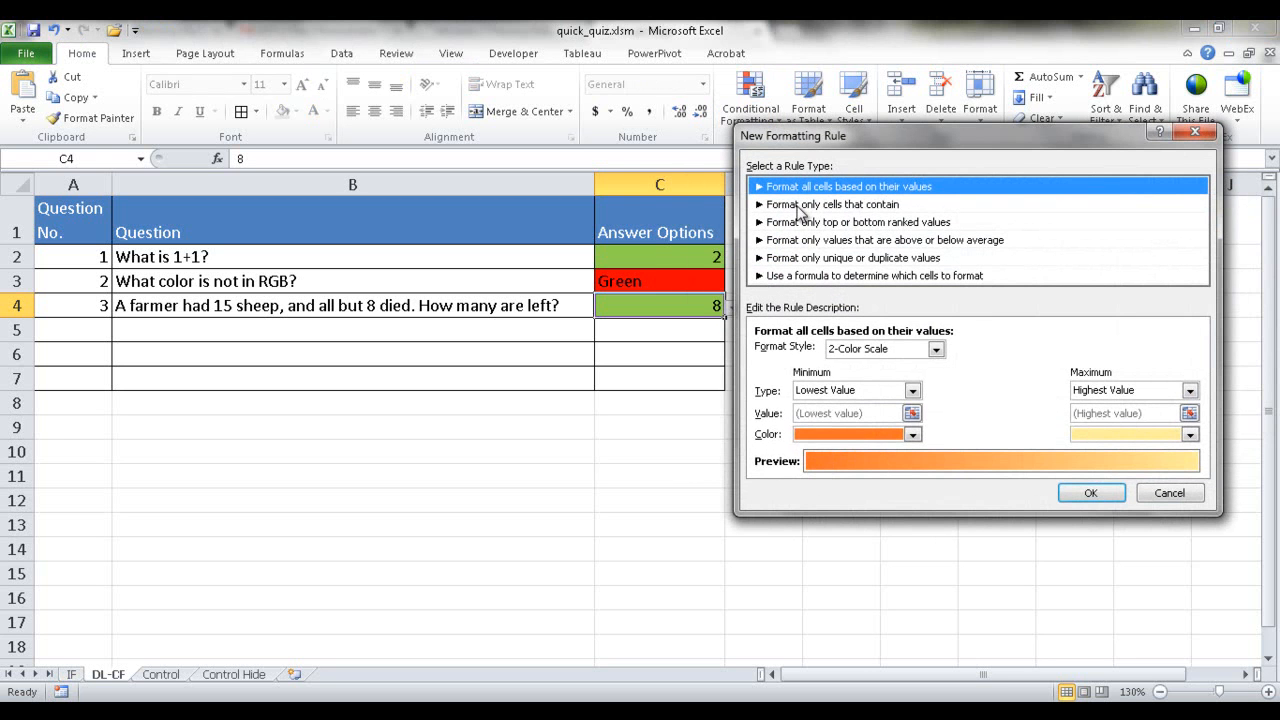
{"action": "left_click", "coordinate": [805, 206]}
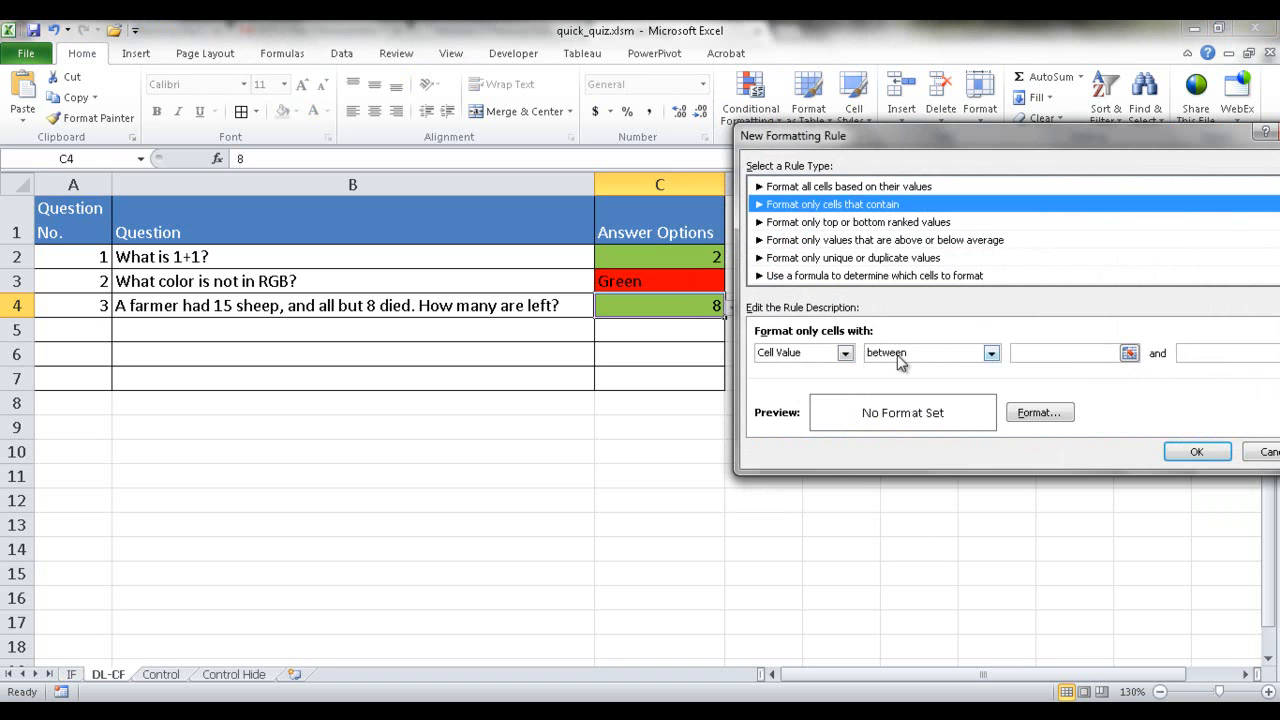
{"action": "left_click", "coordinate": [990, 353]}
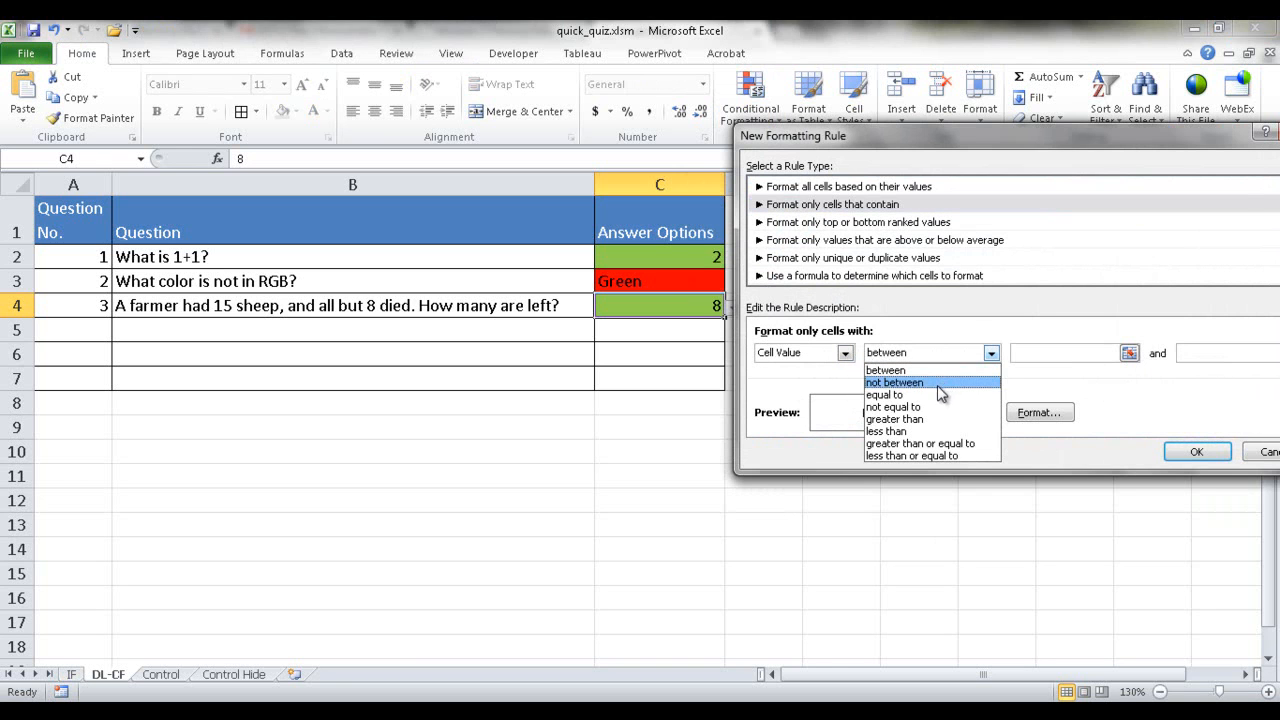
{"action": "left_click", "coordinate": [915, 407]}
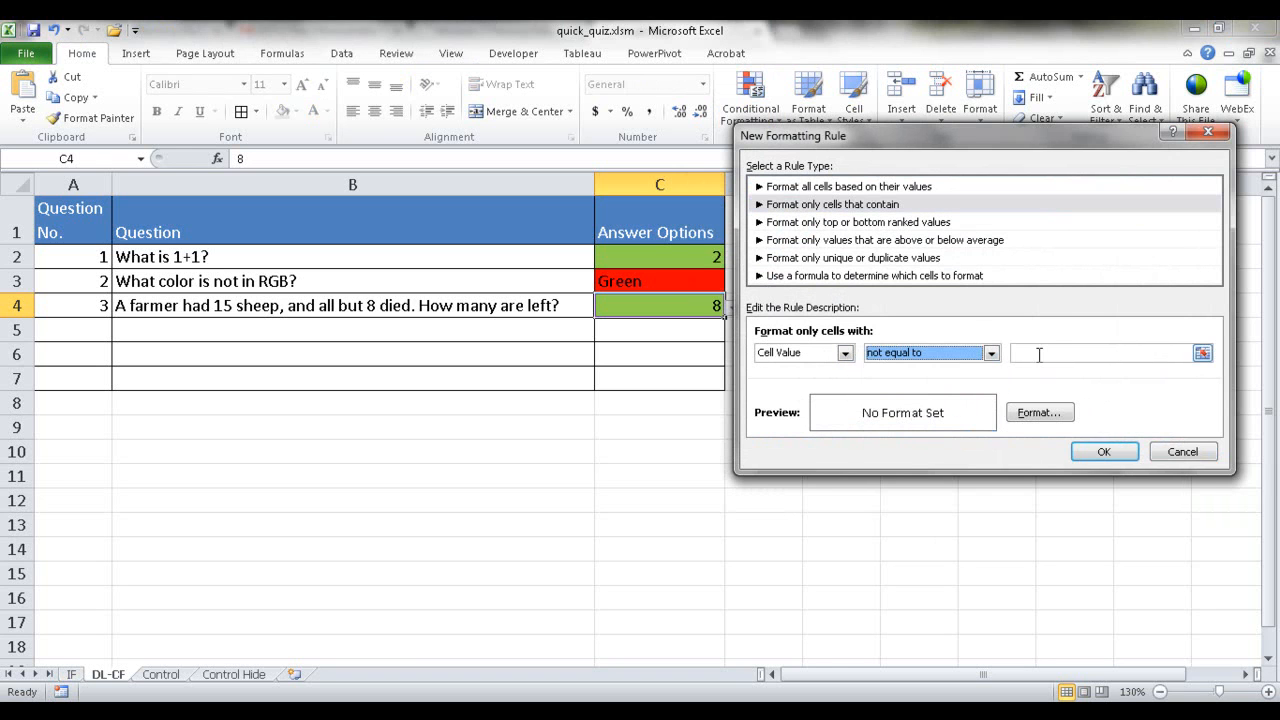
{"action": "left_click", "coordinate": [1040, 354]}
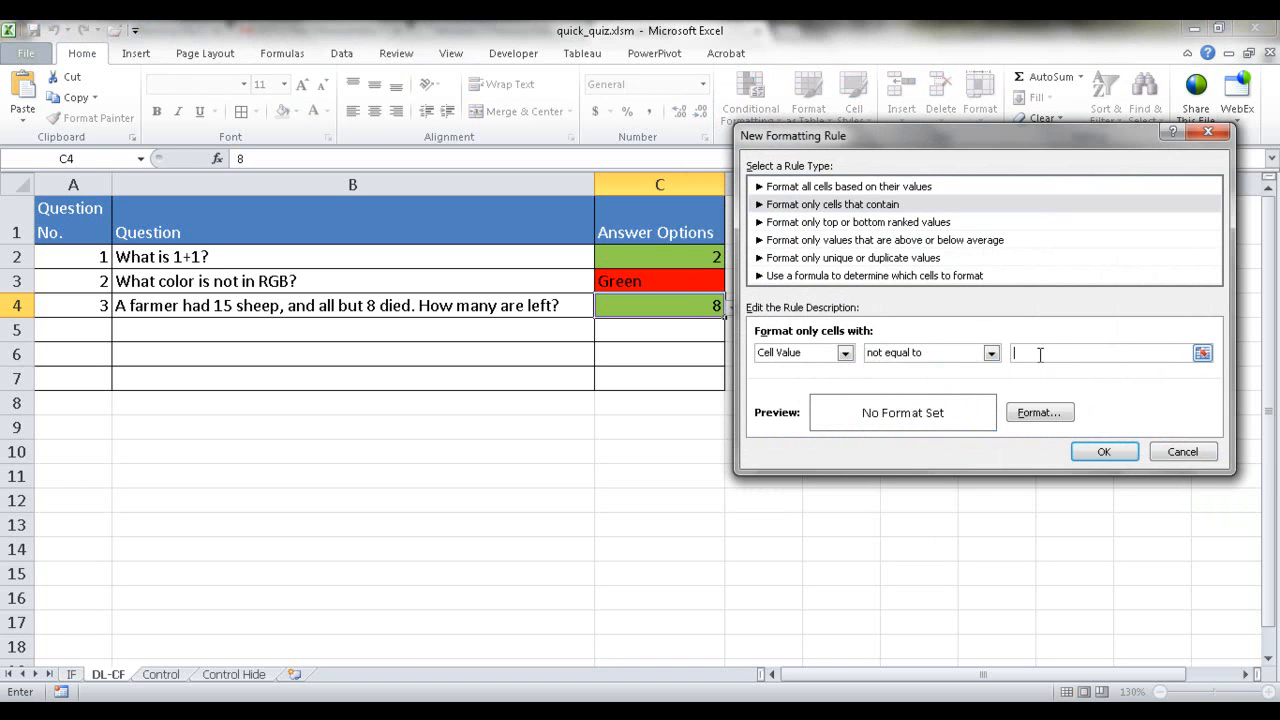
{"action": "left_click", "coordinate": [1045, 412]}
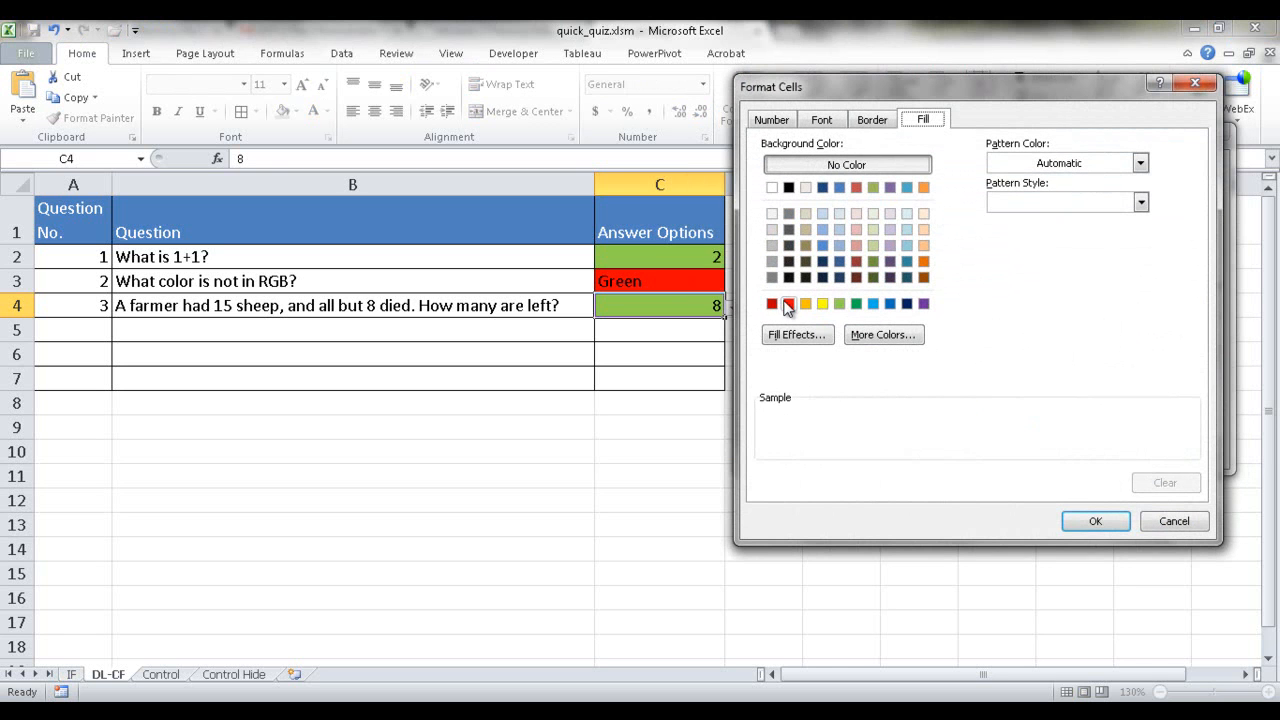
{"action": "left_click", "coordinate": [788, 304]}
{"action": "left_click", "coordinate": [1095, 522]}
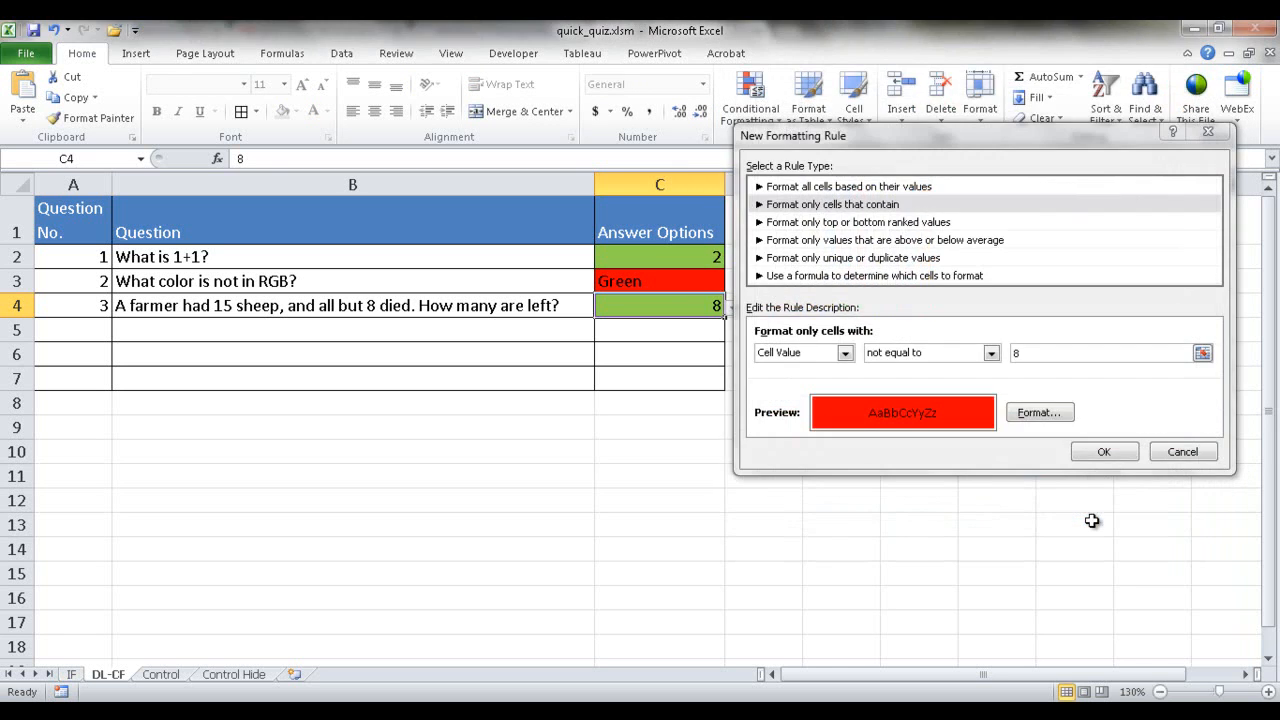
{"action": "left_click", "coordinate": [1106, 451]}
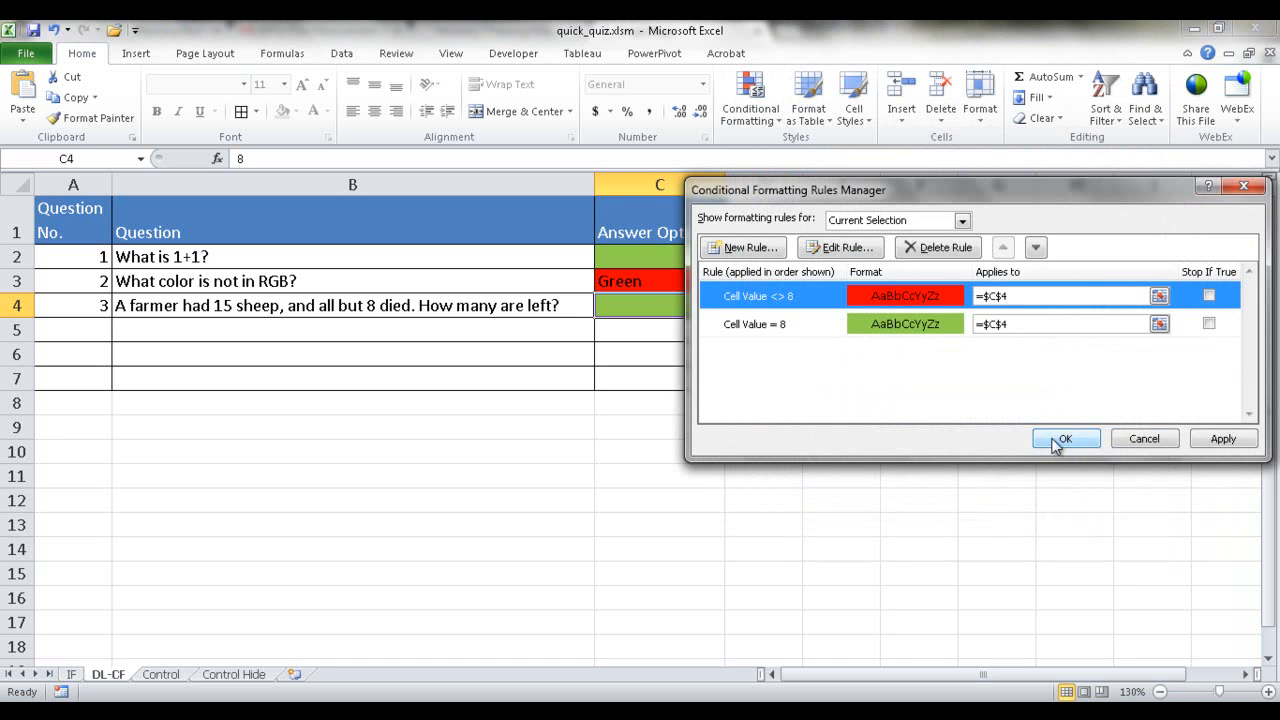
{"action": "left_click", "coordinate": [1065, 440]}
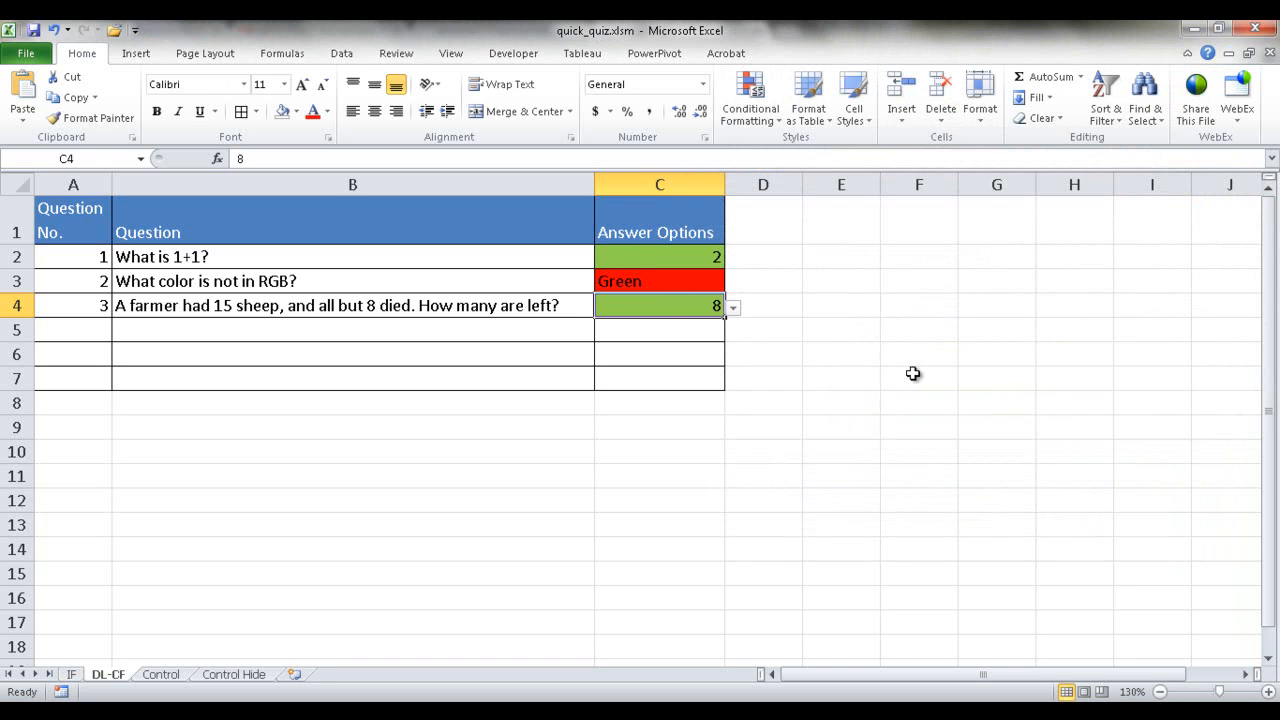
Step: Test both rules in C4 by choosing the answers 7 and 15, ending on 8
{"action": "left_click", "coordinate": [733, 308]}
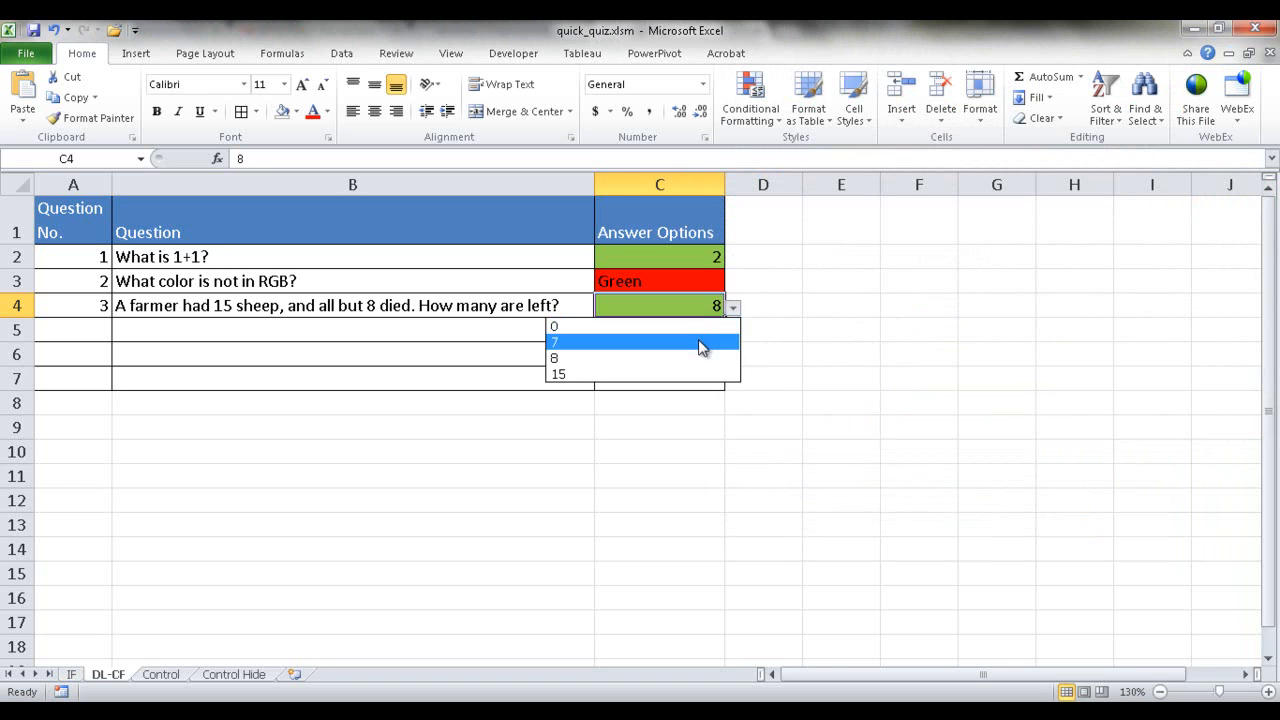
{"action": "left_click", "coordinate": [704, 342]}
{"action": "left_click", "coordinate": [731, 310]}
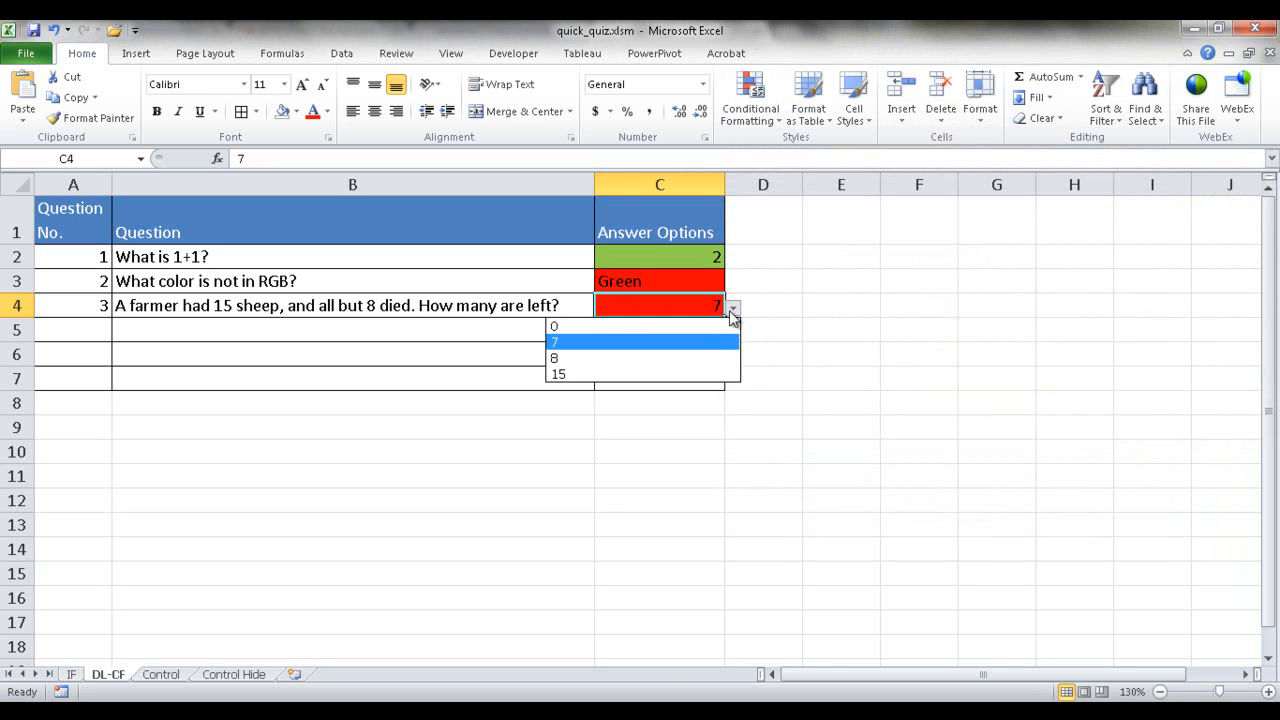
{"action": "left_click", "coordinate": [686, 373]}
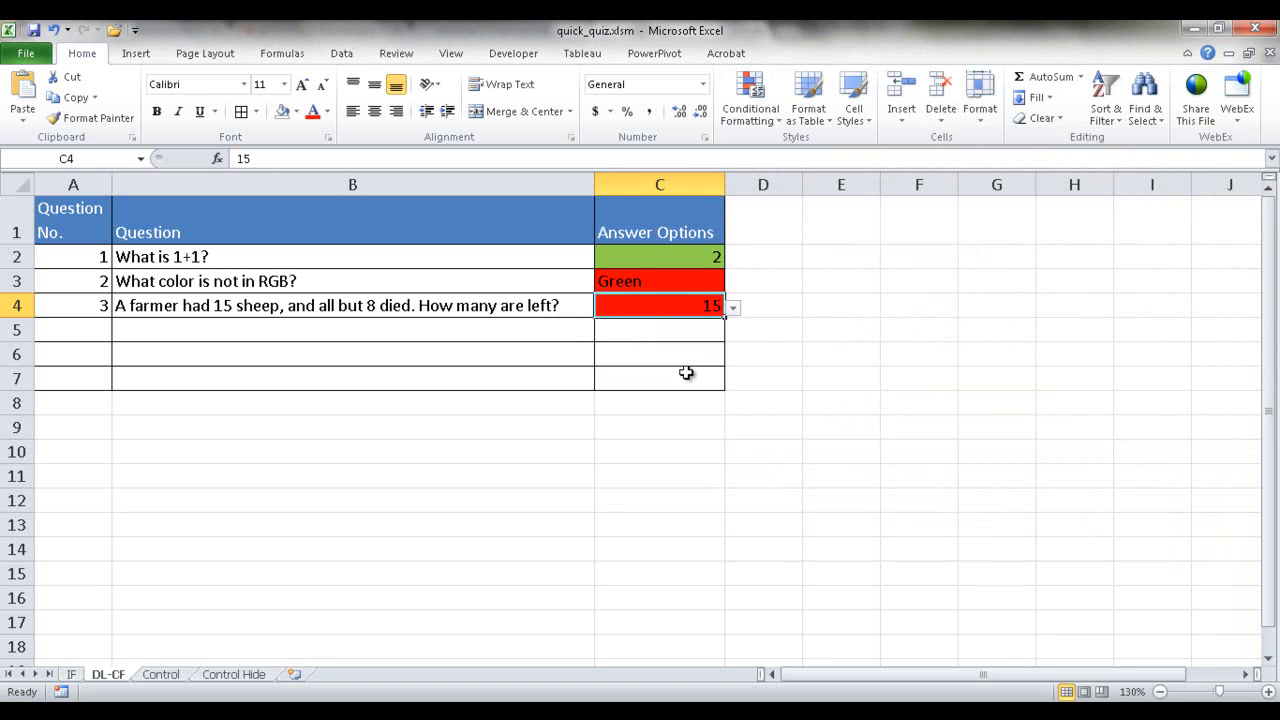
{"action": "left_click", "coordinate": [732, 309]}
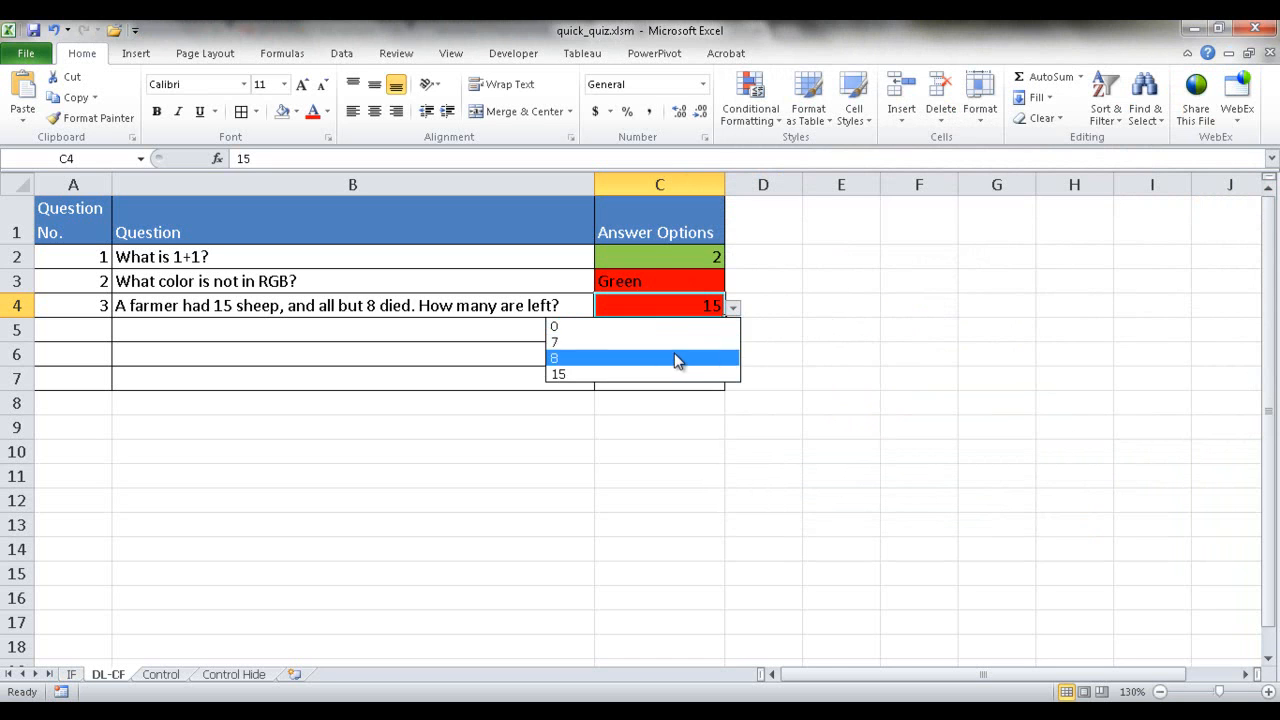
{"action": "left_click", "coordinate": [679, 358]}
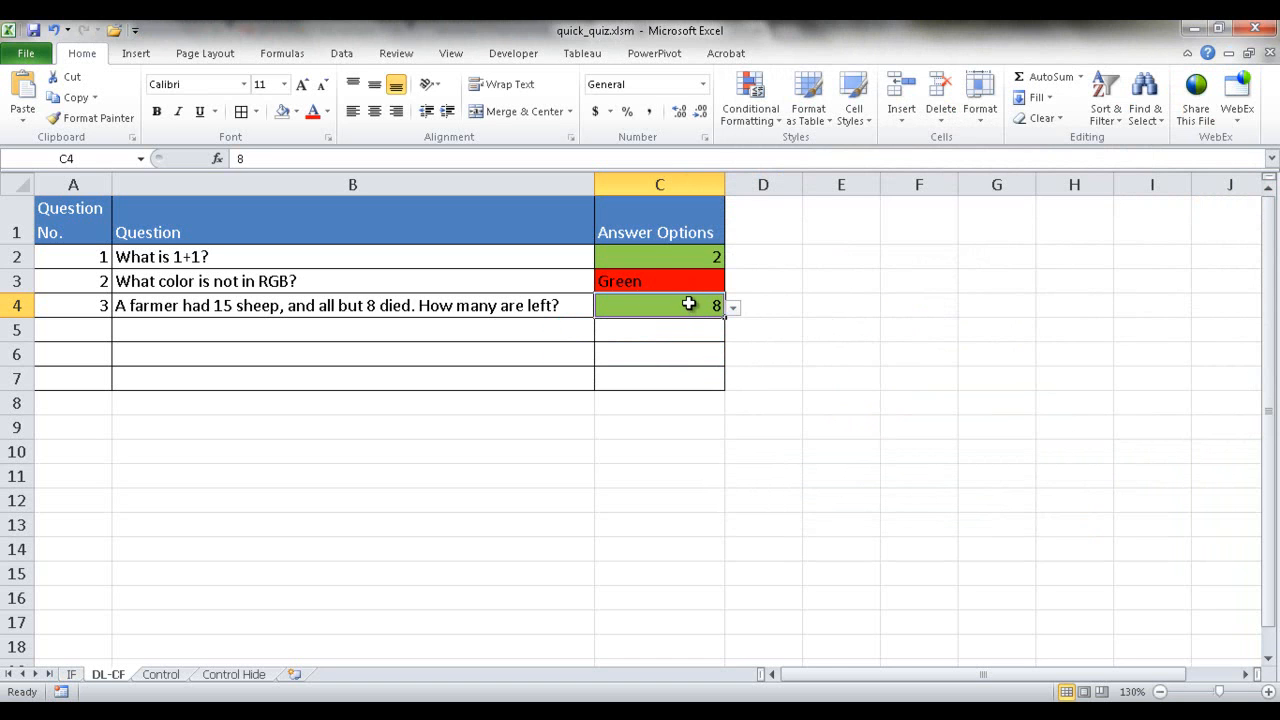
Step: Check the input message of the question 2 answer cell, D3 on the IF sheet and C3 on the DL-CF sheet
{"action": "left_click", "coordinate": [76, 676]}
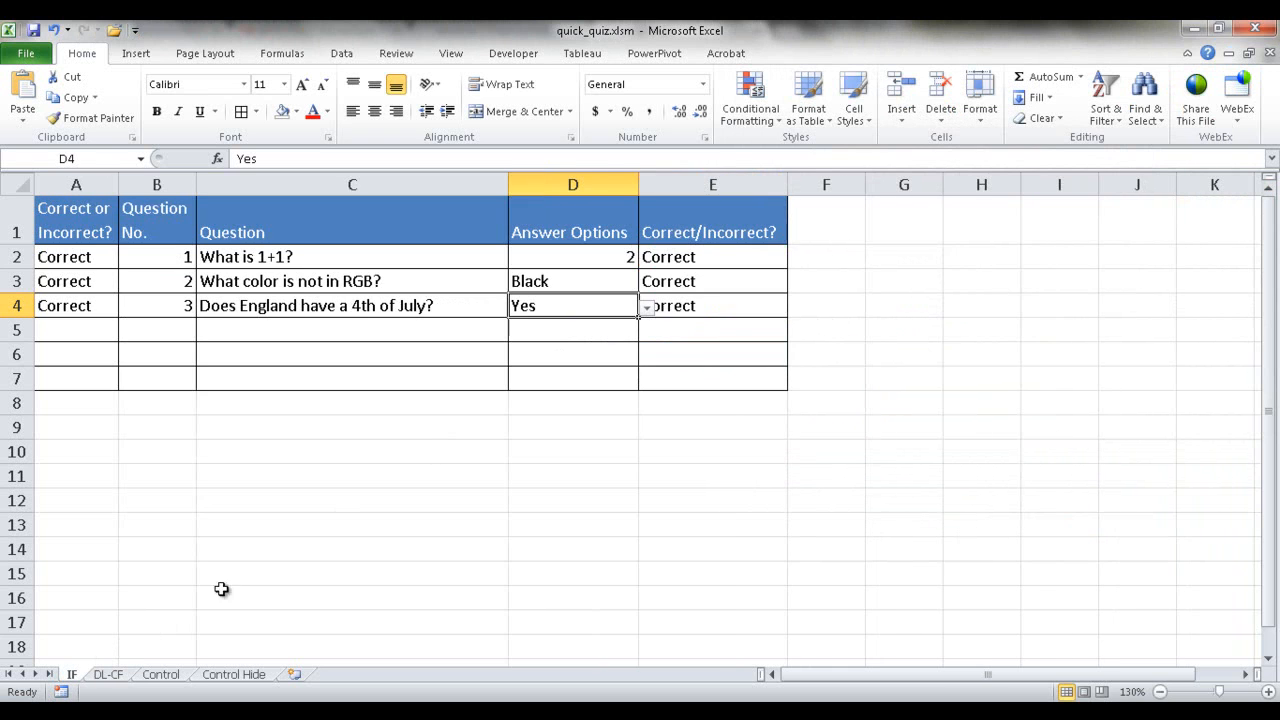
{"action": "left_click", "coordinate": [621, 280]}
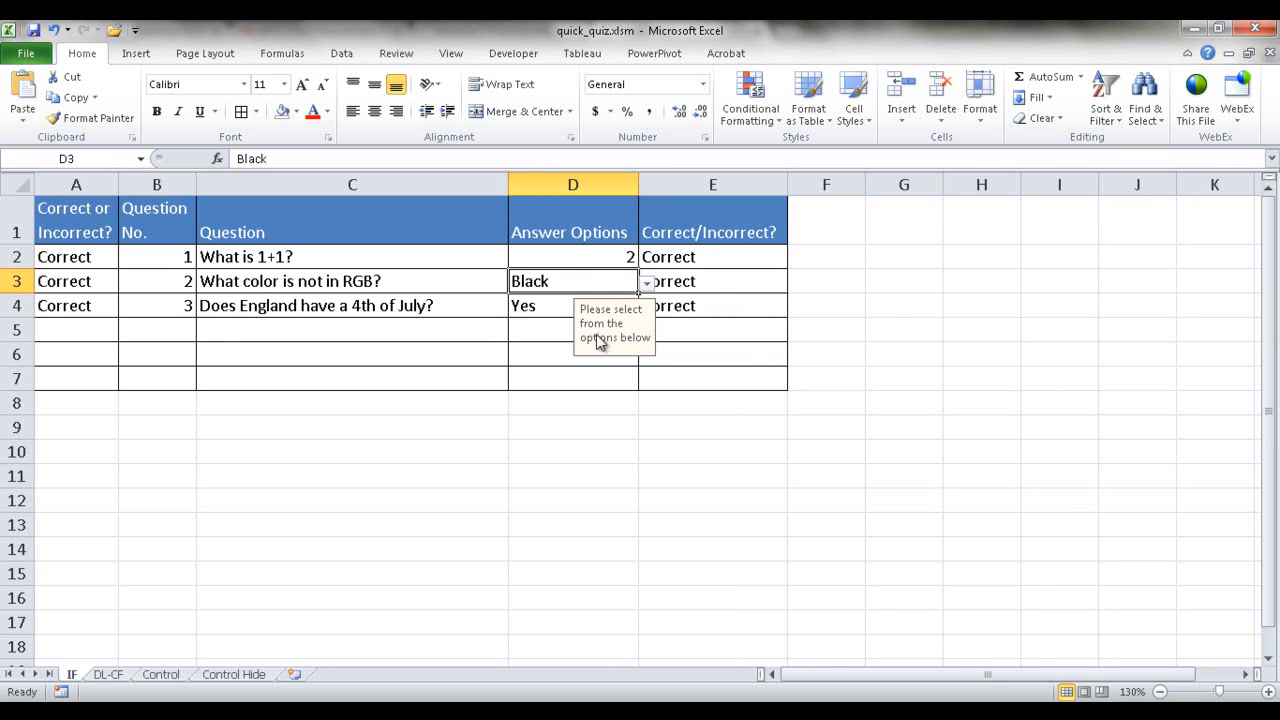
{"action": "left_click", "coordinate": [121, 675]}
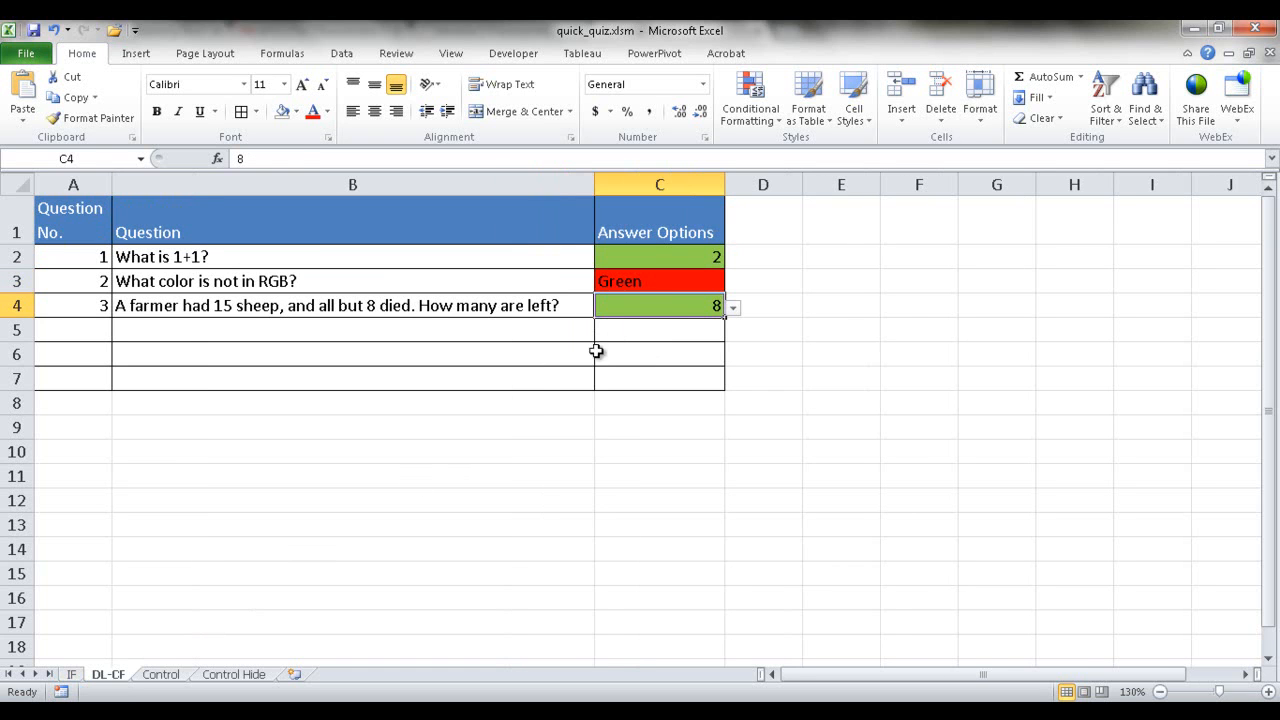
{"action": "left_click", "coordinate": [655, 285]}
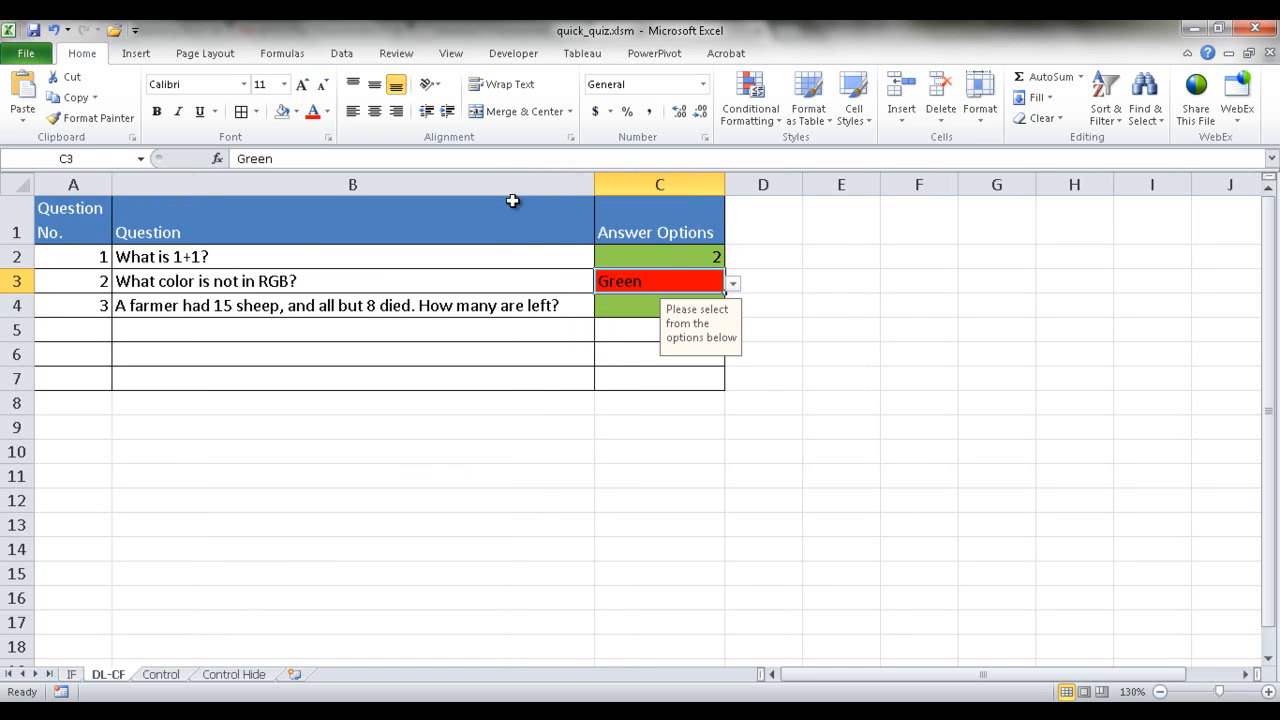
Step: Add the data validation input message "Please enter amount" to the question 3 answer cell C4
{"action": "left_click", "coordinate": [352, 58]}
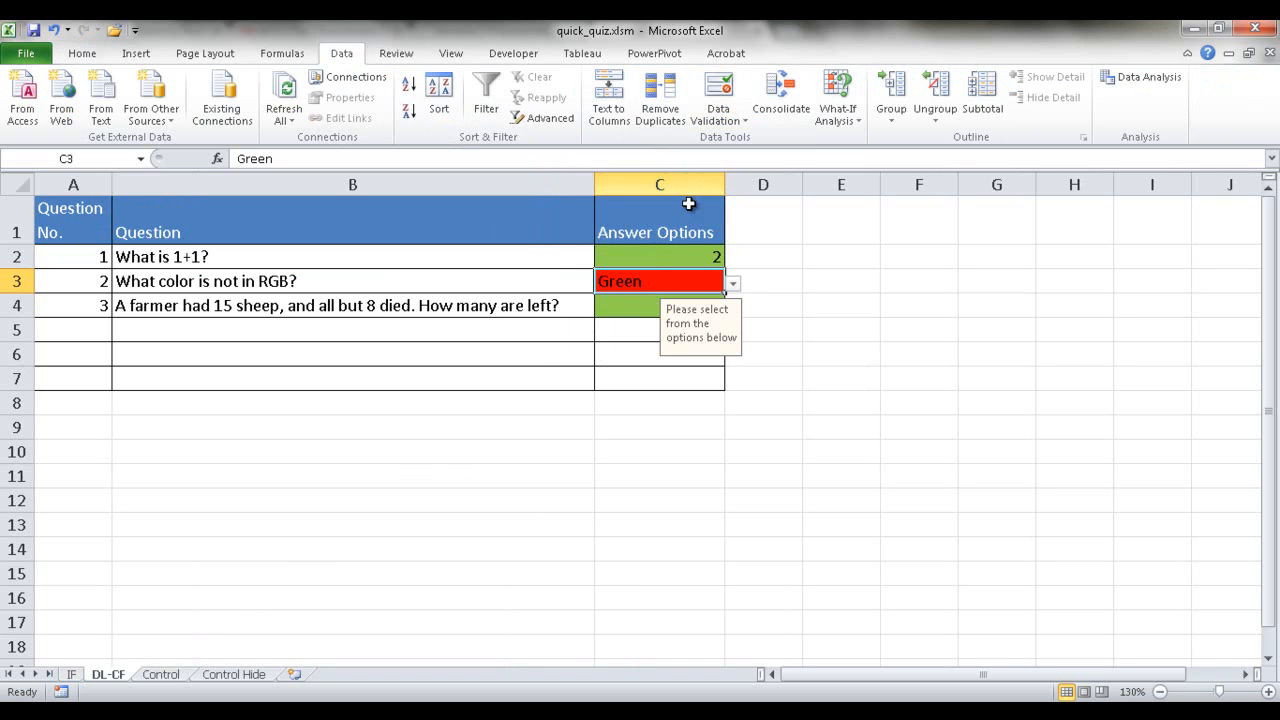
{"action": "left_click", "coordinate": [645, 300]}
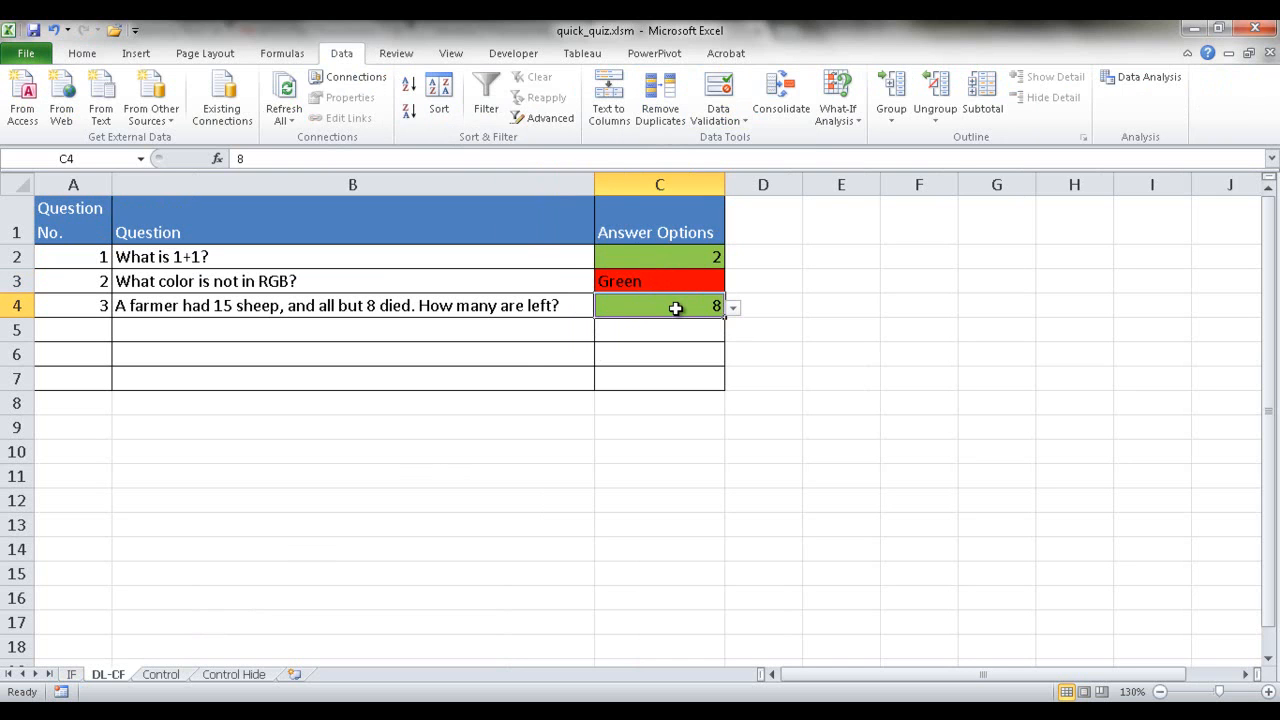
{"action": "key", "text": "alt+d"}
{"action": "key", "text": "l"}
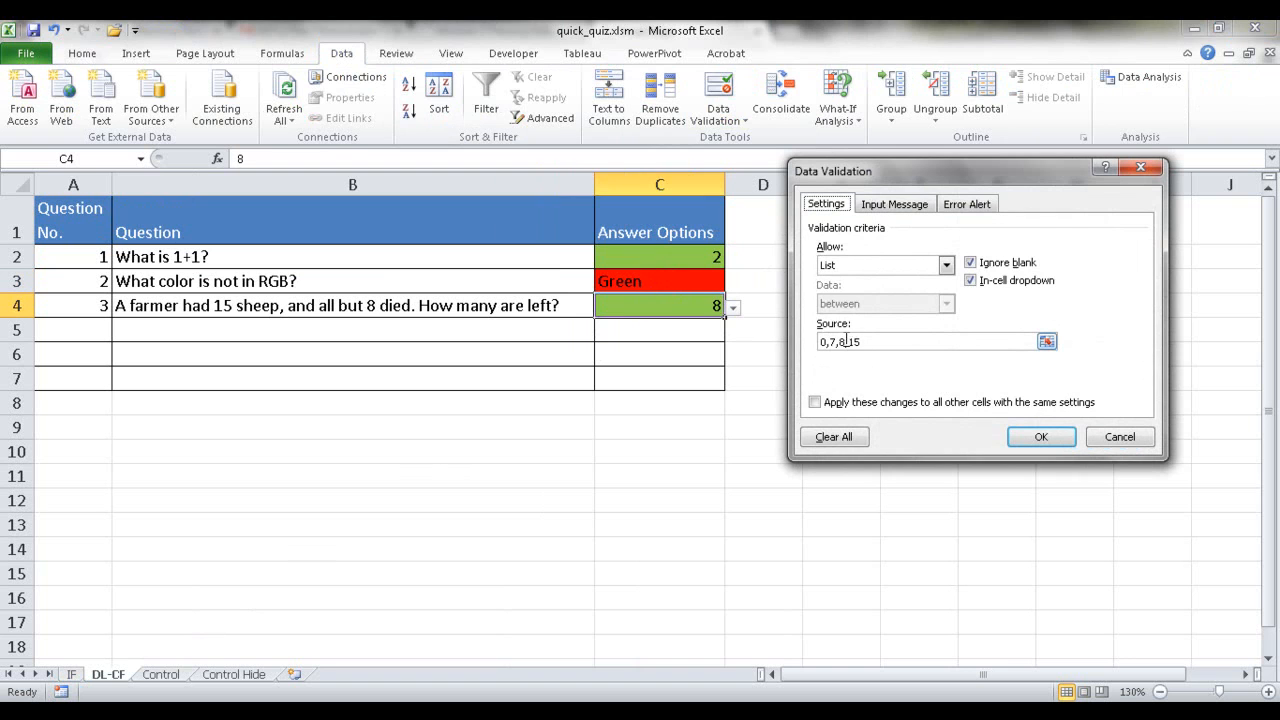
{"action": "left_click", "coordinate": [893, 205]}
{"action": "left_click", "coordinate": [893, 337]}
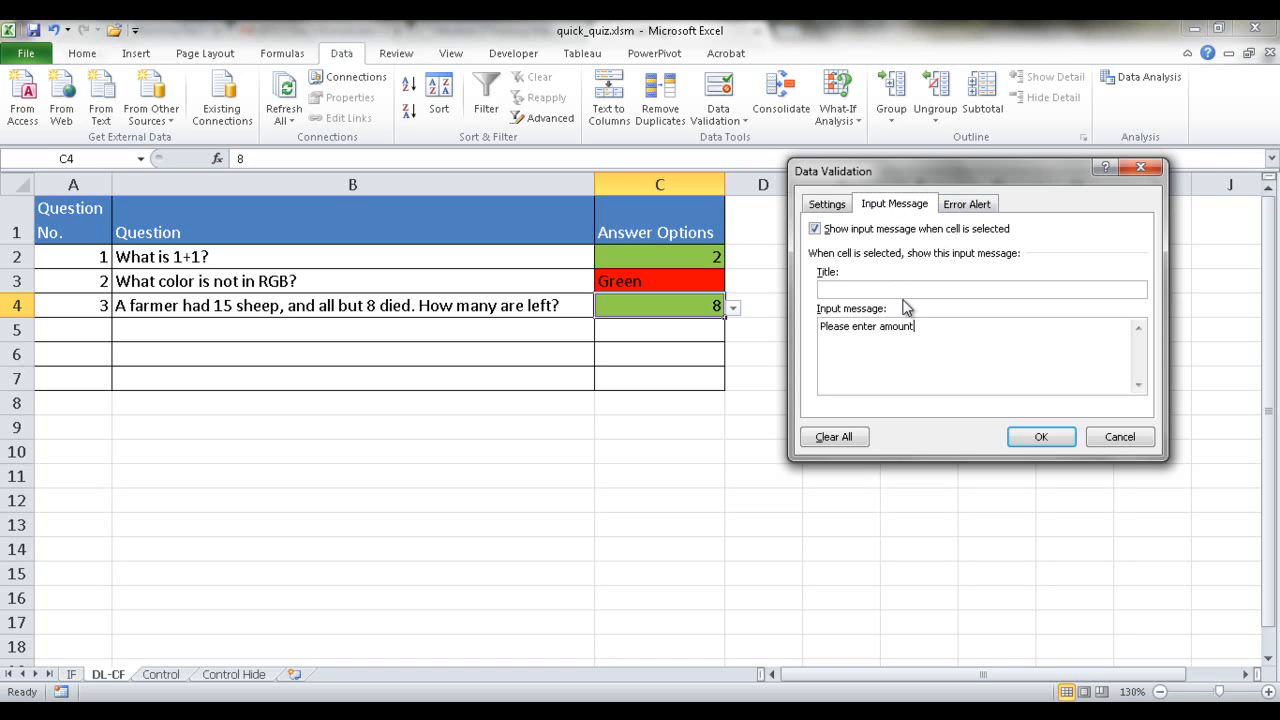
Step: Set the validation error message of C4 to "Please enter amount (0,7,8 or 15)" with the Stop style and apply the settings
{"action": "left_click", "coordinate": [975, 206]}
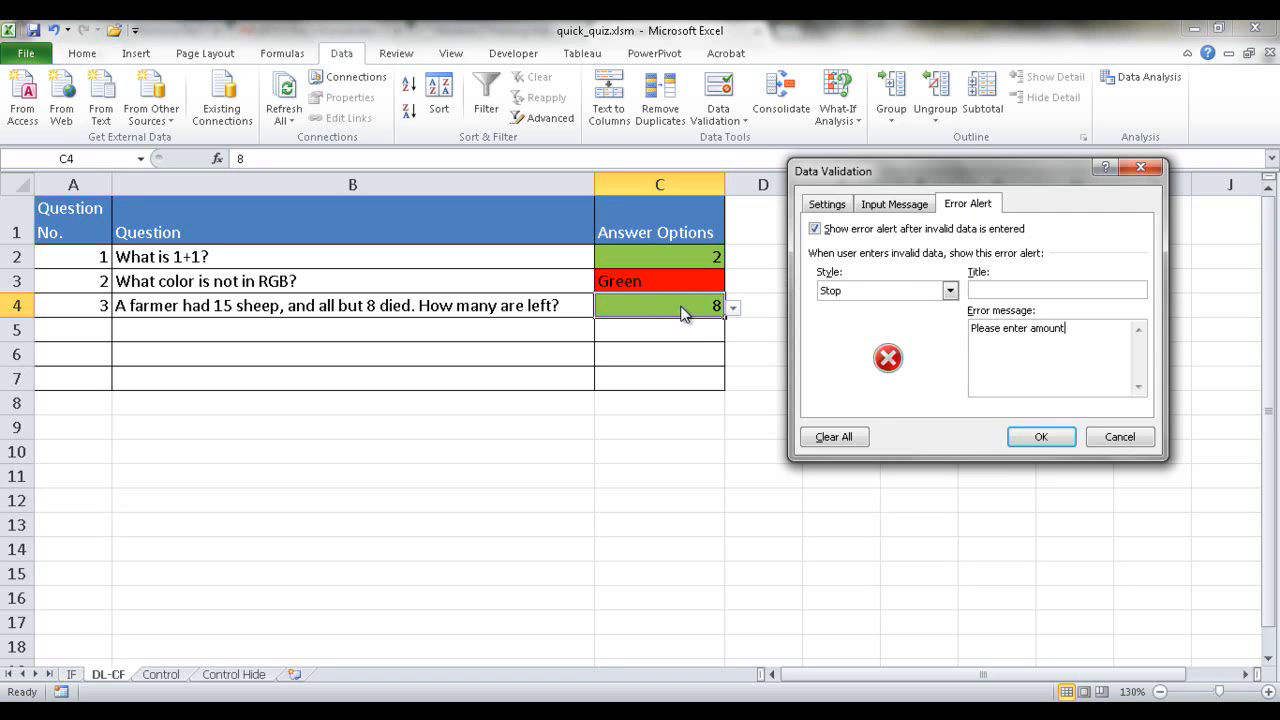
{"action": "left_click", "coordinate": [889, 206]}
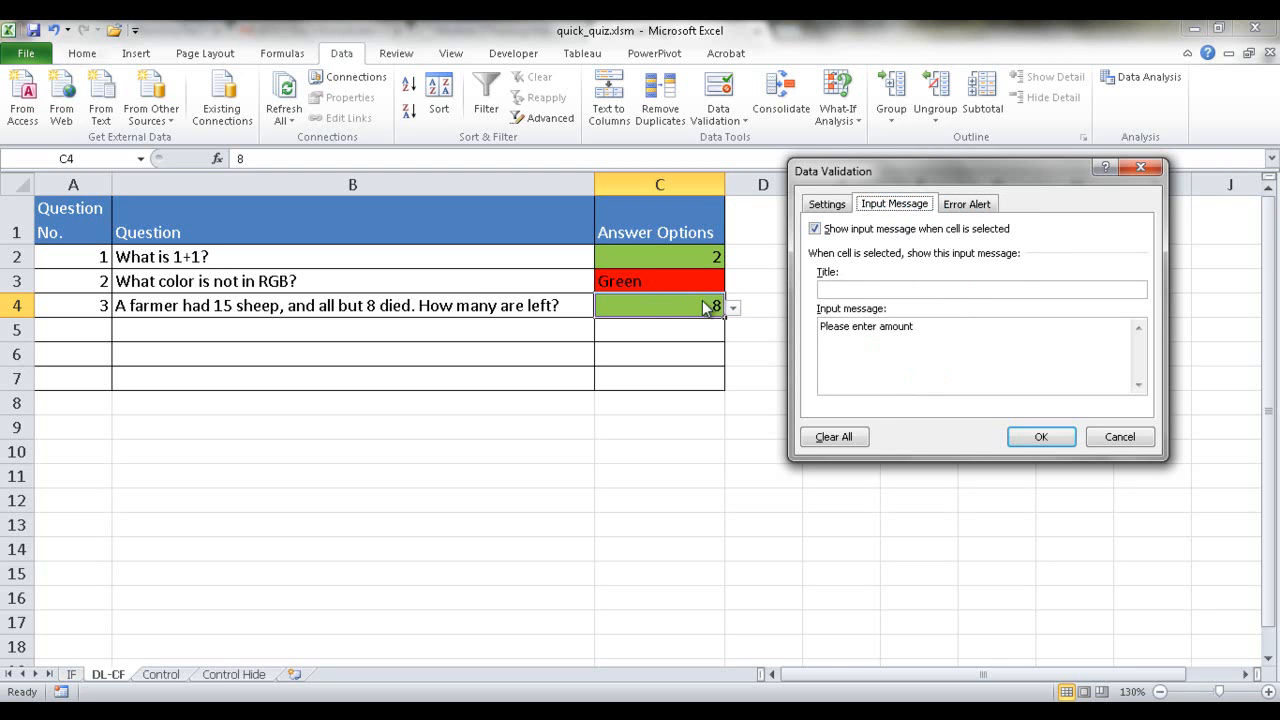
{"action": "left_click", "coordinate": [945, 210]}
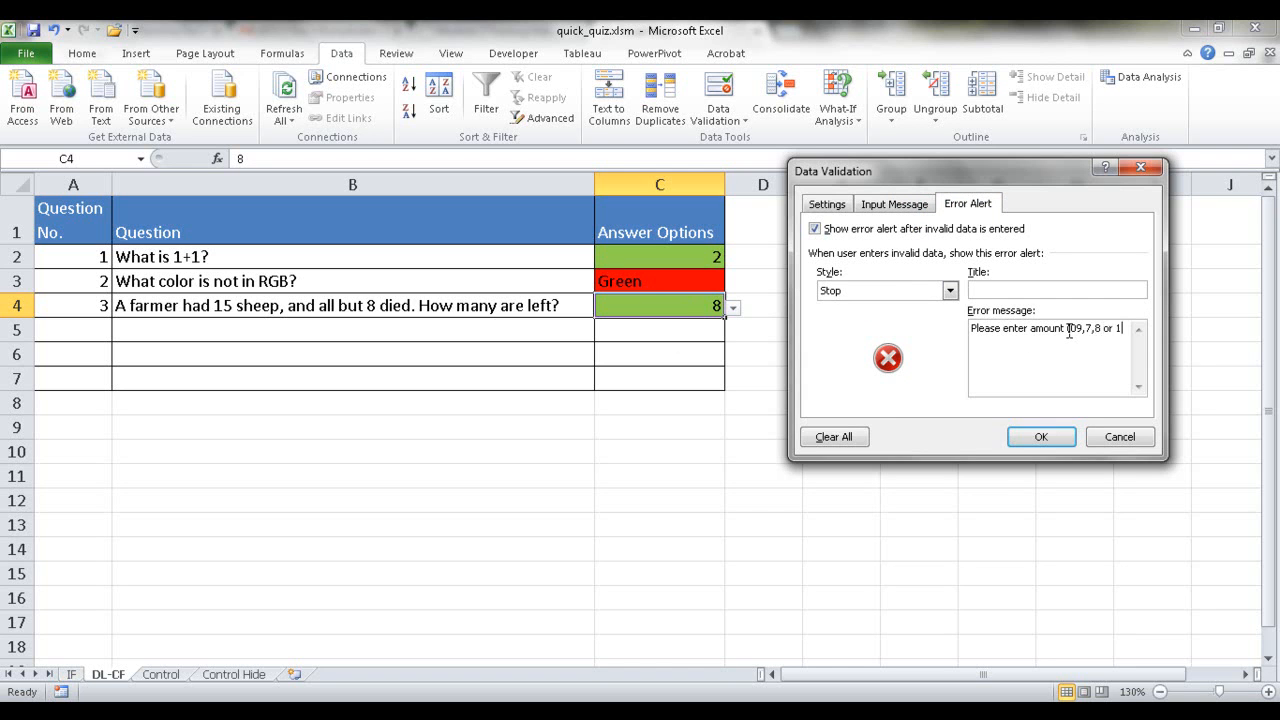
{"action": "key", "text": "BackSpace"}
{"action": "key", "text": "BackSpace"}
{"action": "type", "text": "0"}
{"action": "left_click", "coordinate": [1044, 442]}
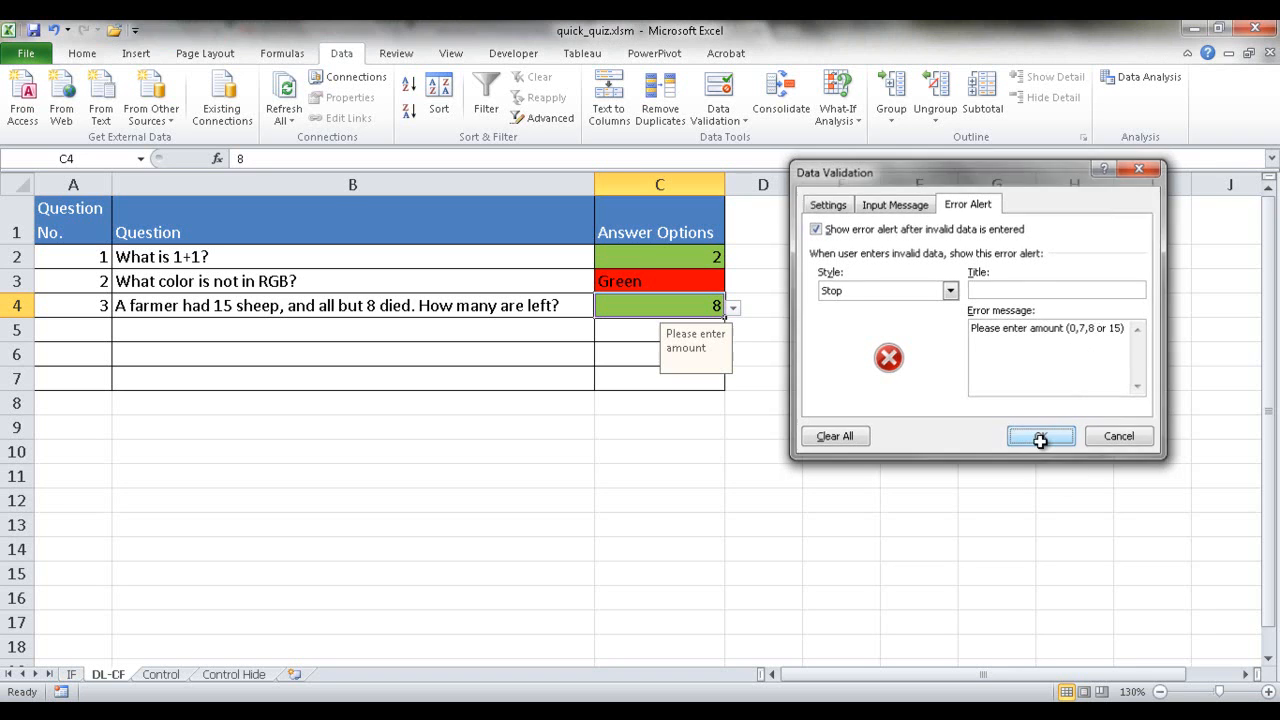
Step: Check the input message on C4 by reselecting the cell, and choose 7 from its answer list
{"action": "left_click", "coordinate": [900, 478]}
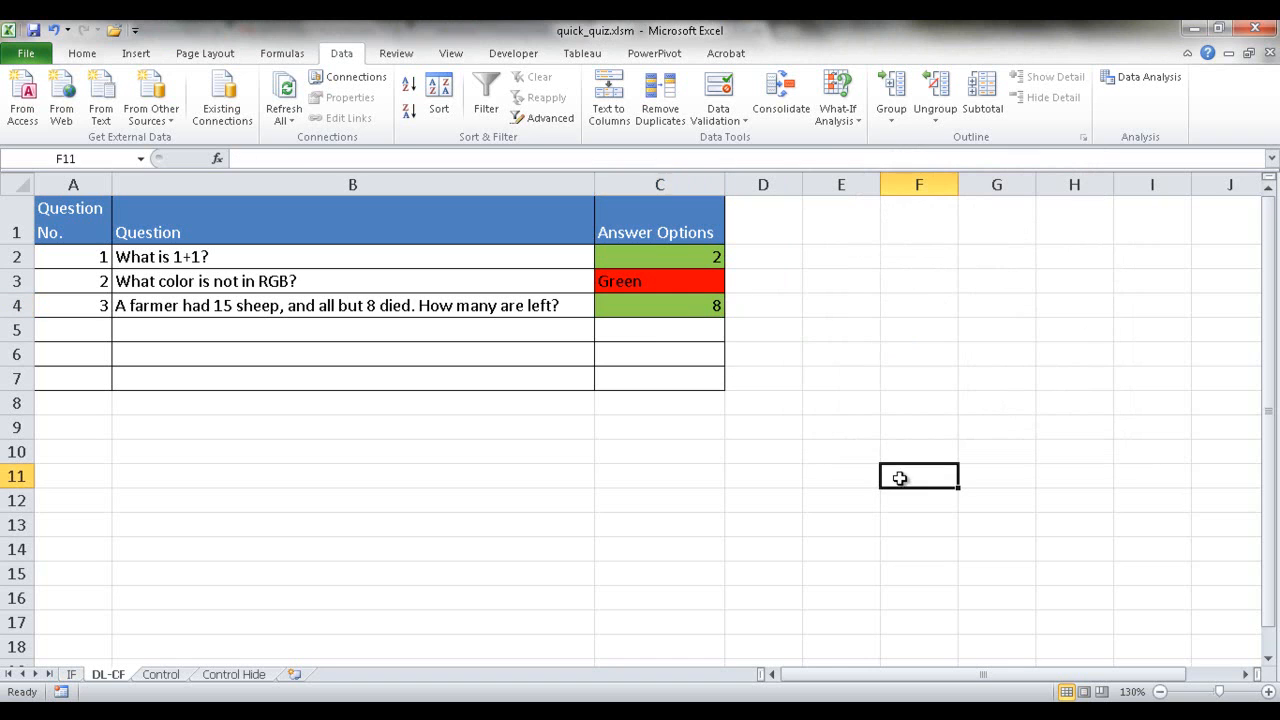
{"action": "left_click", "coordinate": [690, 308]}
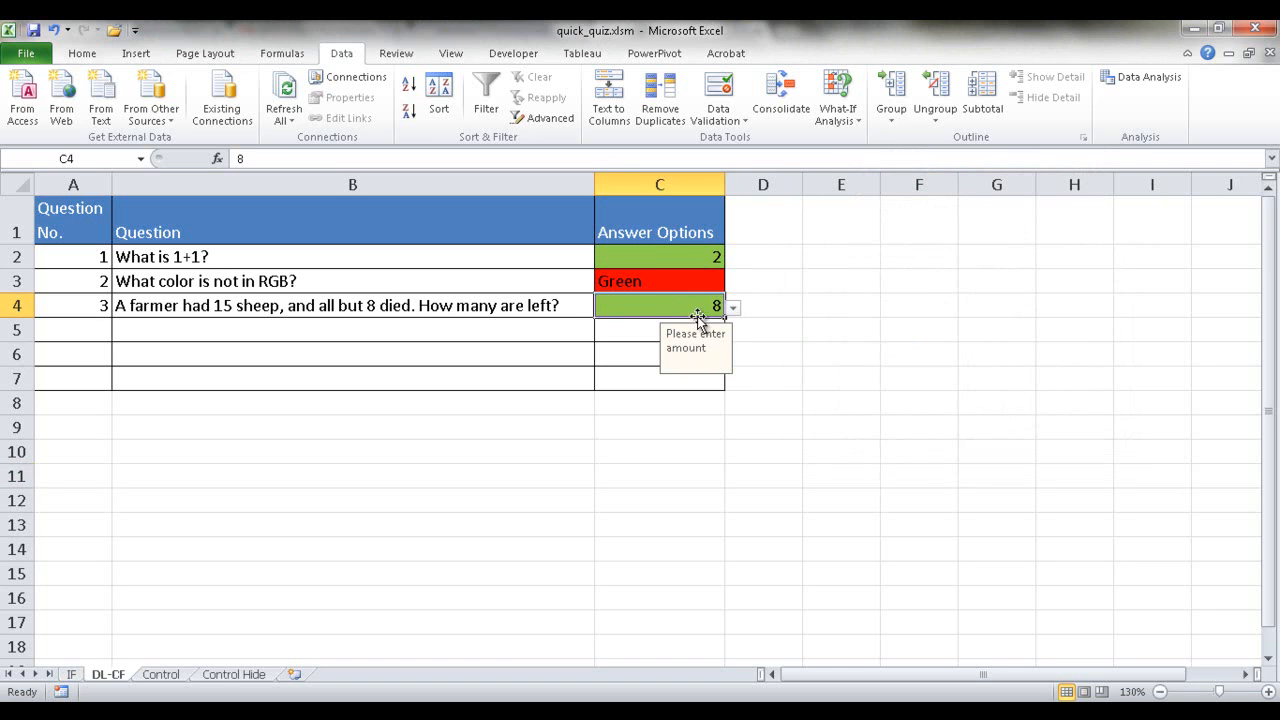
{"action": "left_click", "coordinate": [733, 308]}
{"action": "left_click", "coordinate": [656, 342]}
{"action": "left_click", "coordinate": [733, 308]}
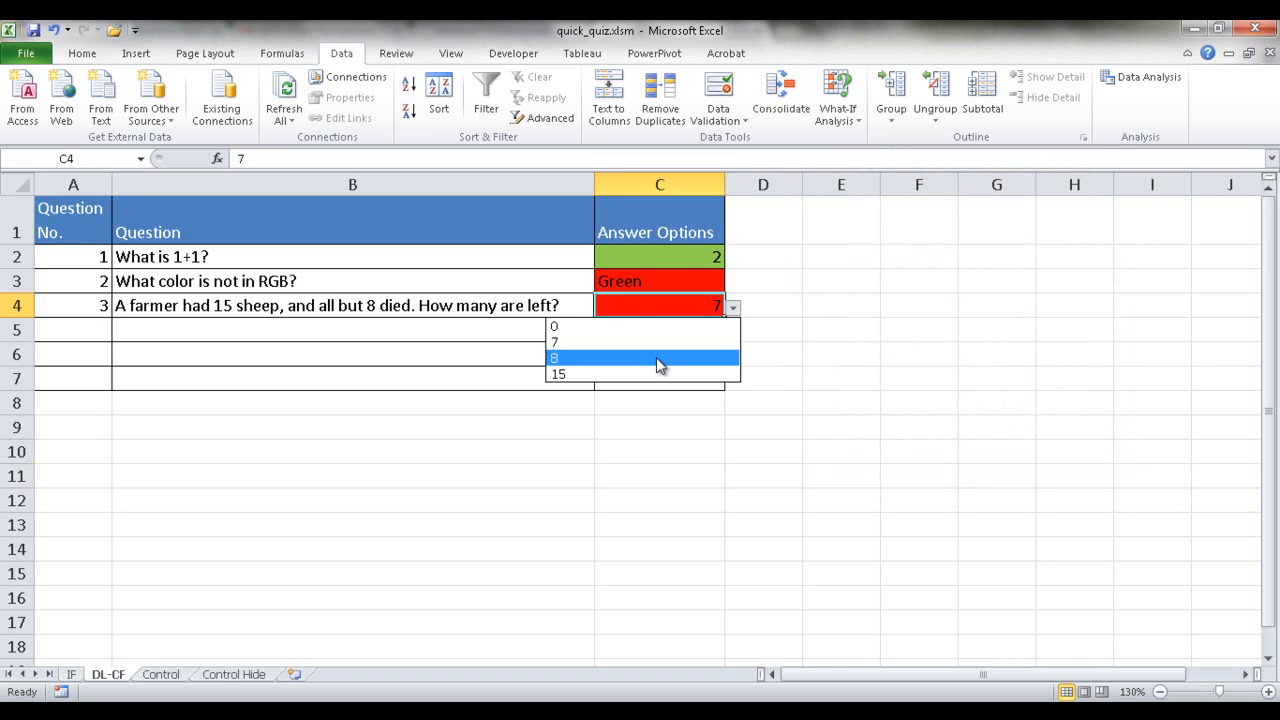
{"action": "left_click", "coordinate": [655, 343]}
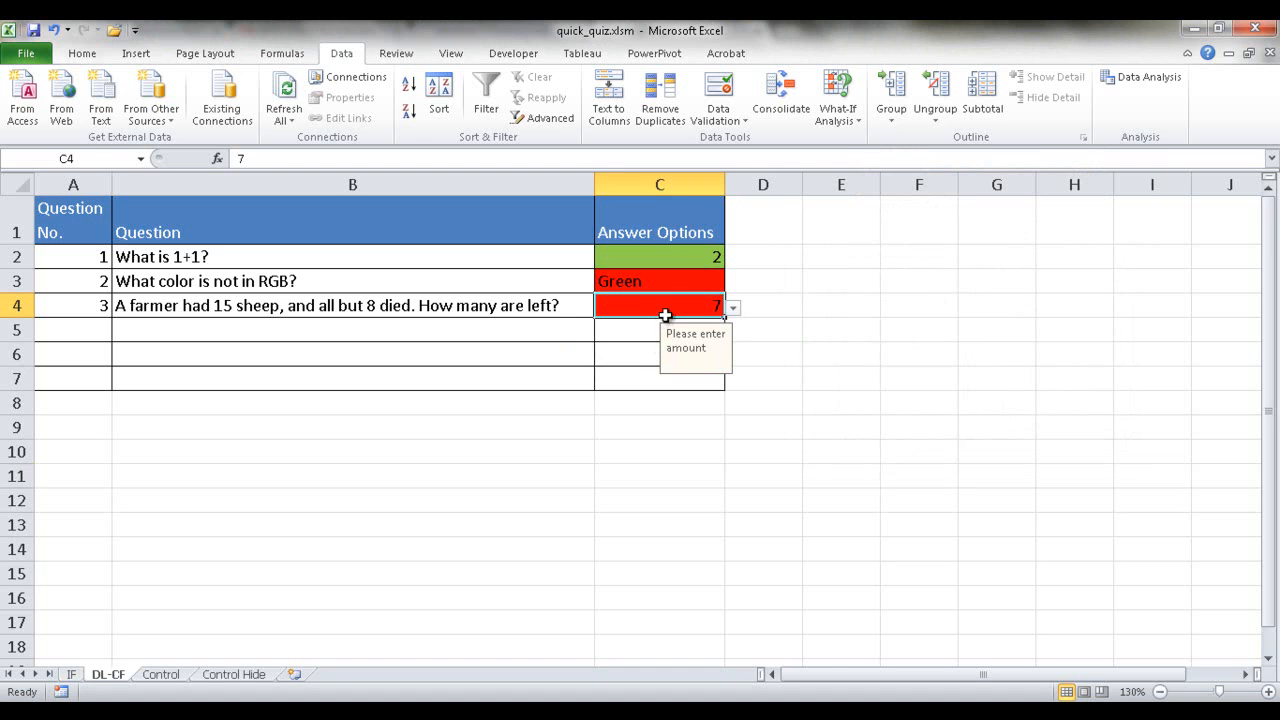
Step: Test the error alert of C4 by trying to enter the invalid answer 2131
{"action": "type", "text": "2131"}
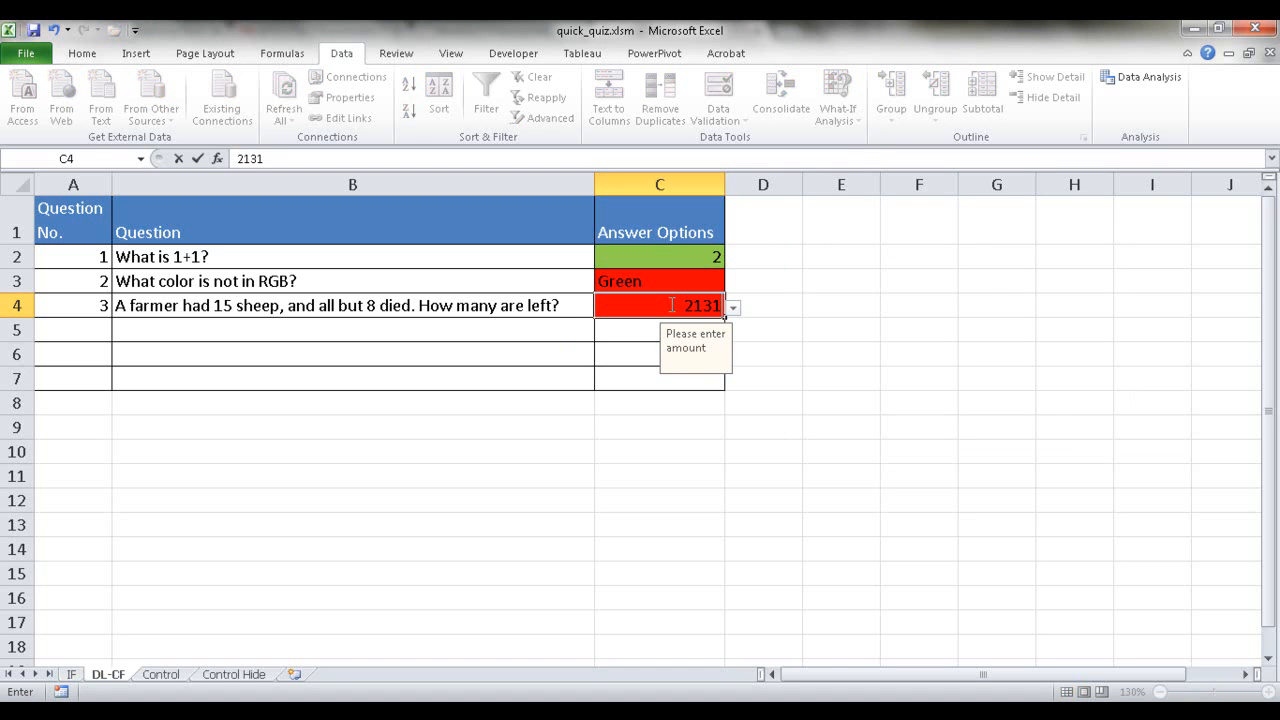
{"action": "key", "text": "Return"}
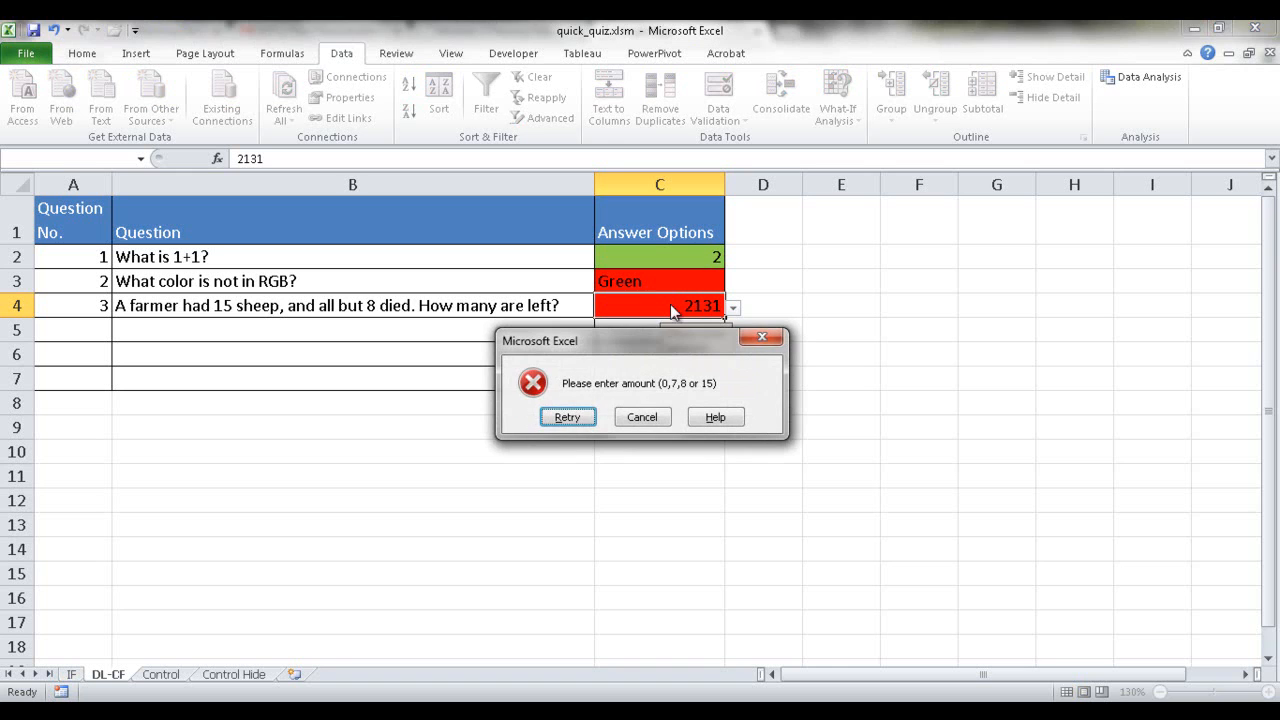
{"action": "left_click", "coordinate": [562, 417]}
{"action": "key", "text": "Return"}
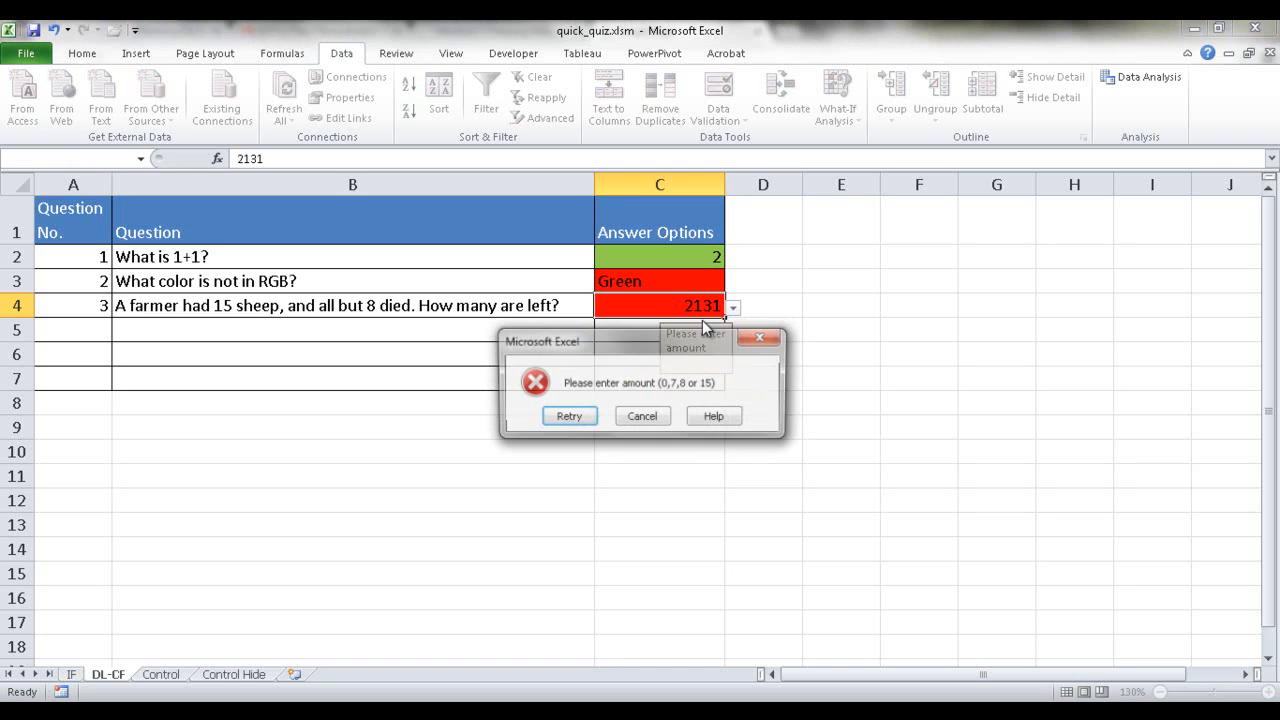
{"action": "left_click", "coordinate": [729, 306]}
{"action": "left_click", "coordinate": [720, 312]}
Step: Choose 8 from the answer list in C4 for question 3
{"action": "left_click", "coordinate": [734, 310]}
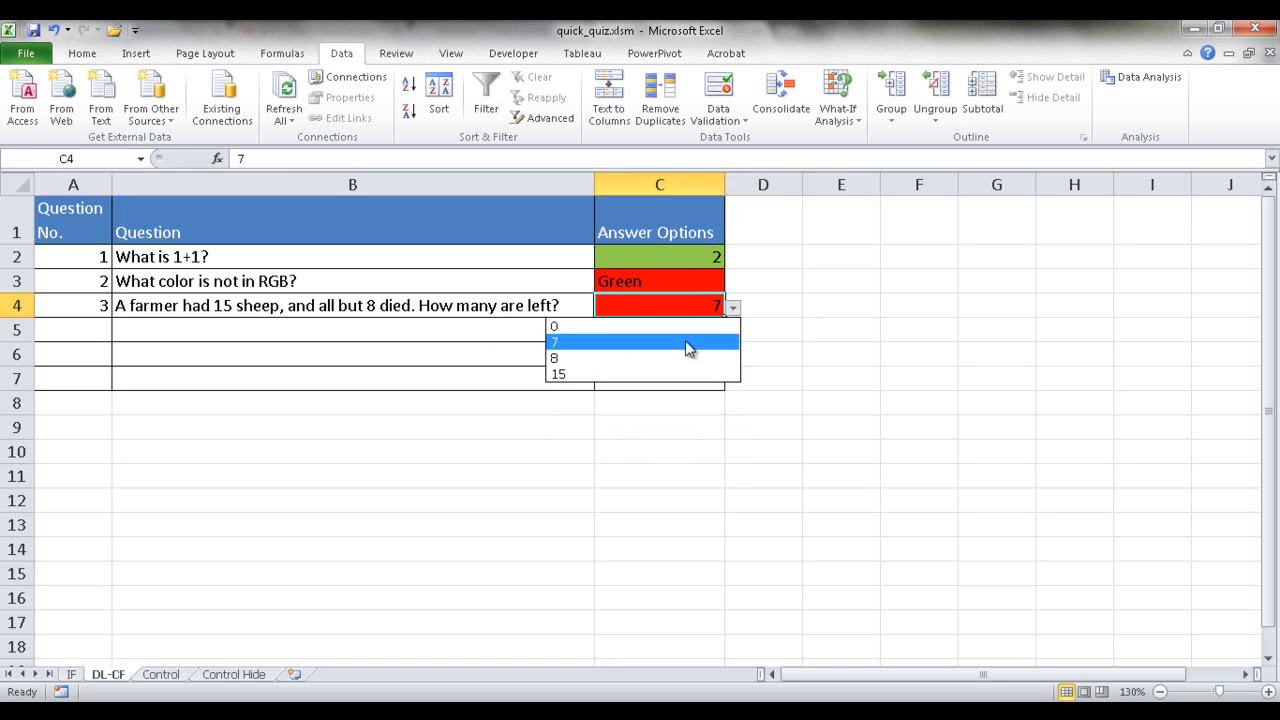
{"action": "left_click", "coordinate": [668, 362]}
{"action": "left_click", "coordinate": [703, 442]}
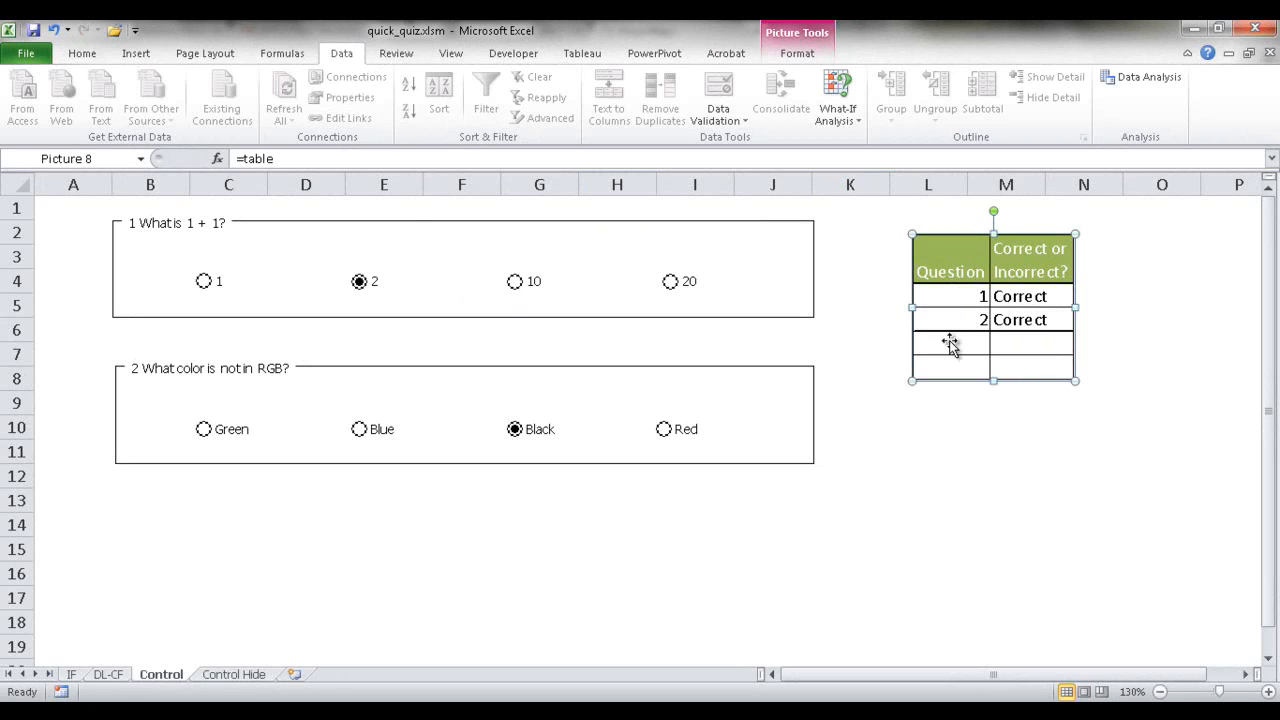
Step: View the answer table on the Control Hide sheet and test question 1 on the Control sheet with the options 1 and 2
{"action": "left_click", "coordinate": [247, 675]}
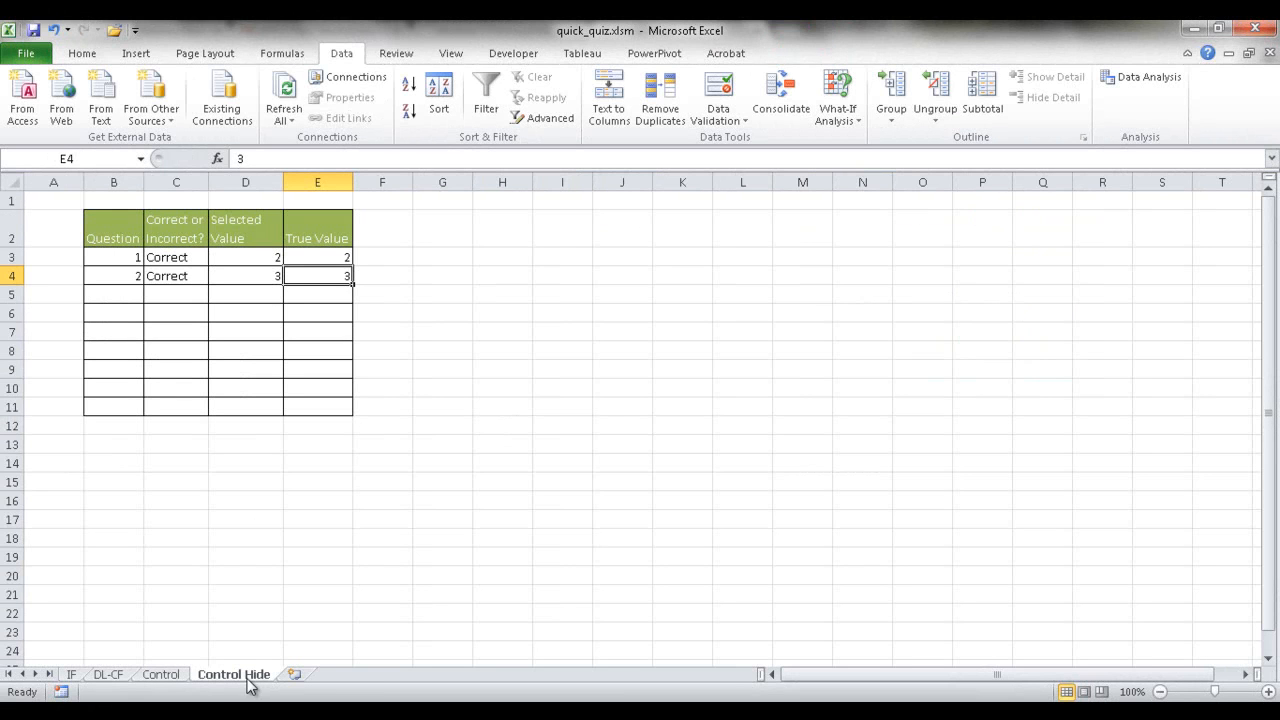
{"action": "left_click", "coordinate": [160, 675]}
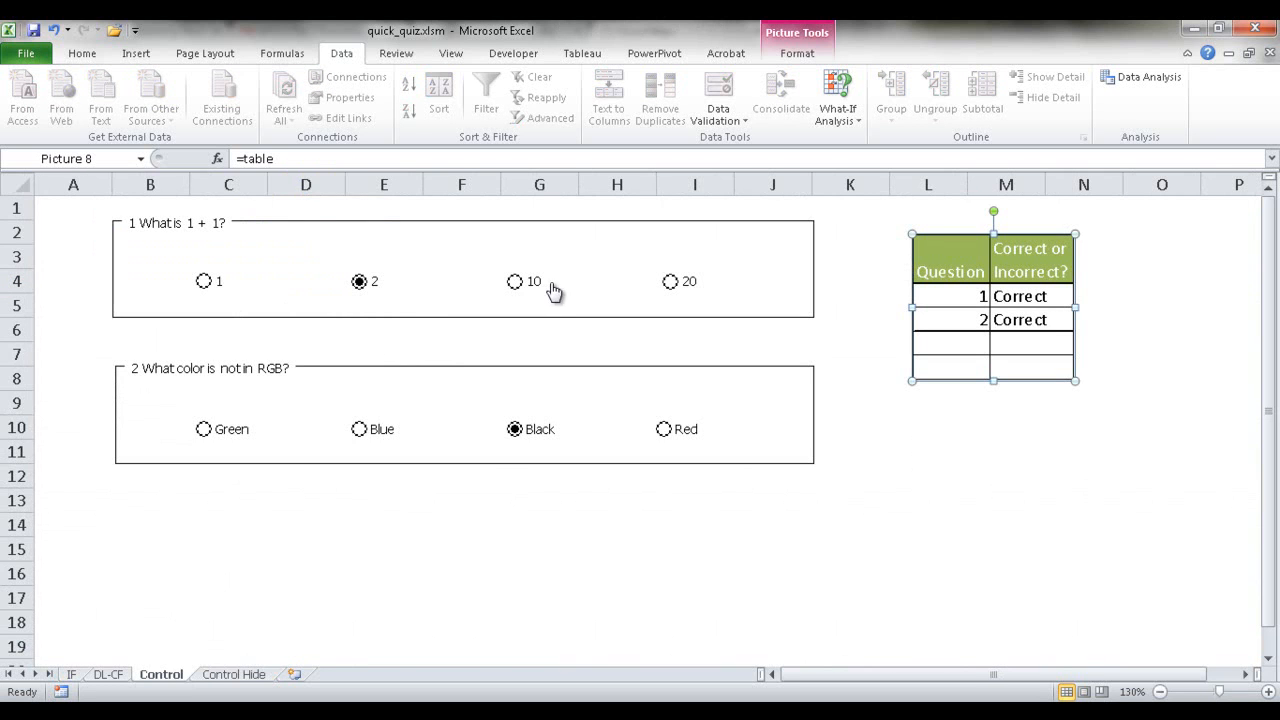
{"action": "left_click", "coordinate": [203, 283]}
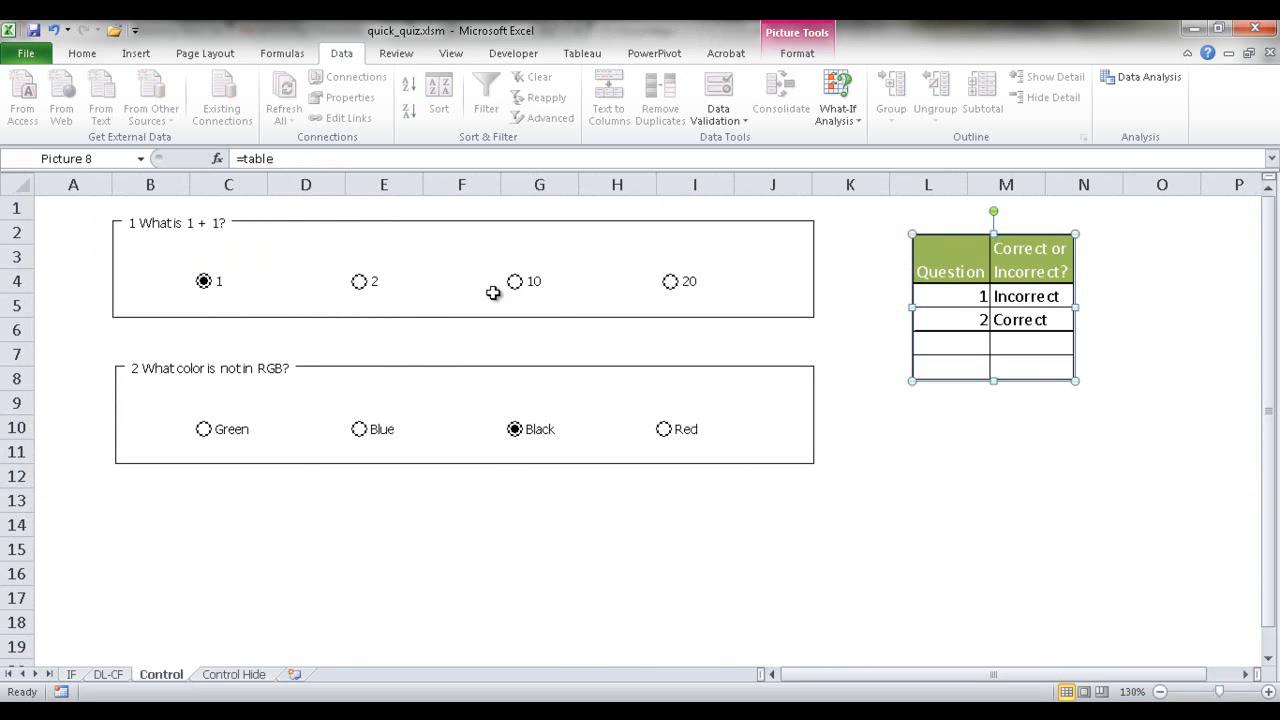
{"action": "left_click", "coordinate": [360, 281]}
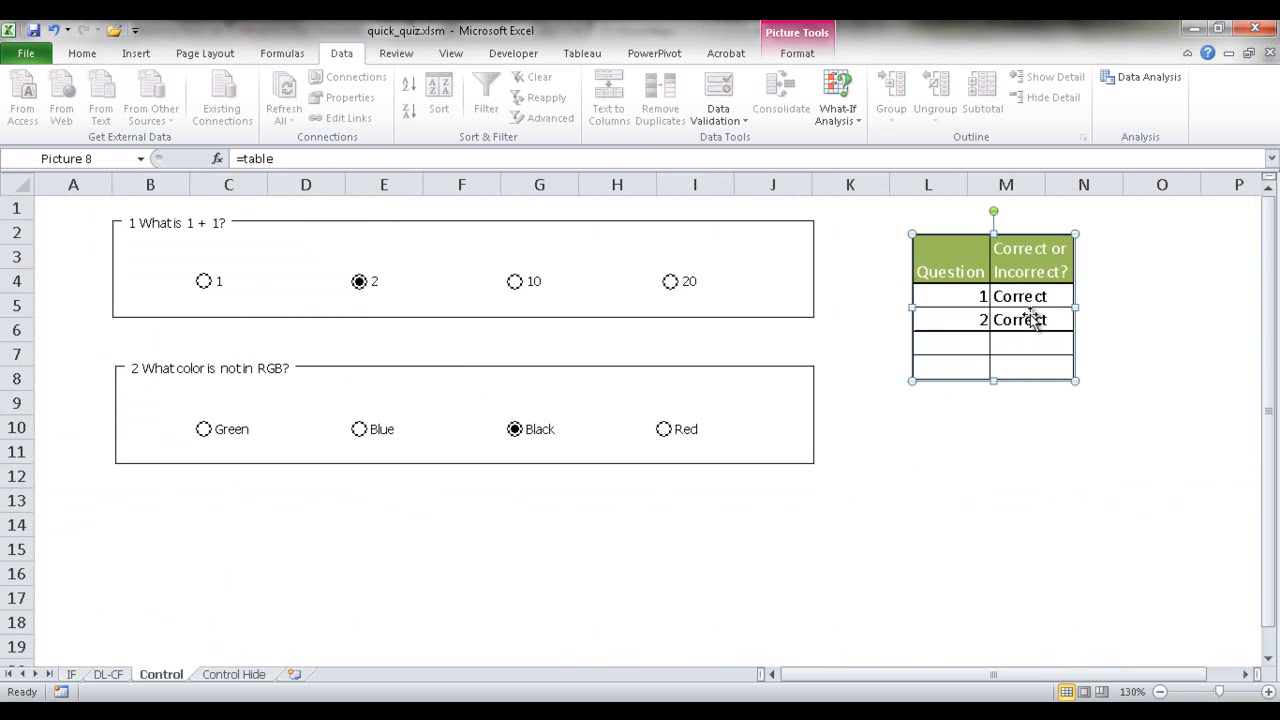
Step: Choose Green for question 2 and check its selected value on the Control Hide sheet
{"action": "left_click", "coordinate": [204, 430]}
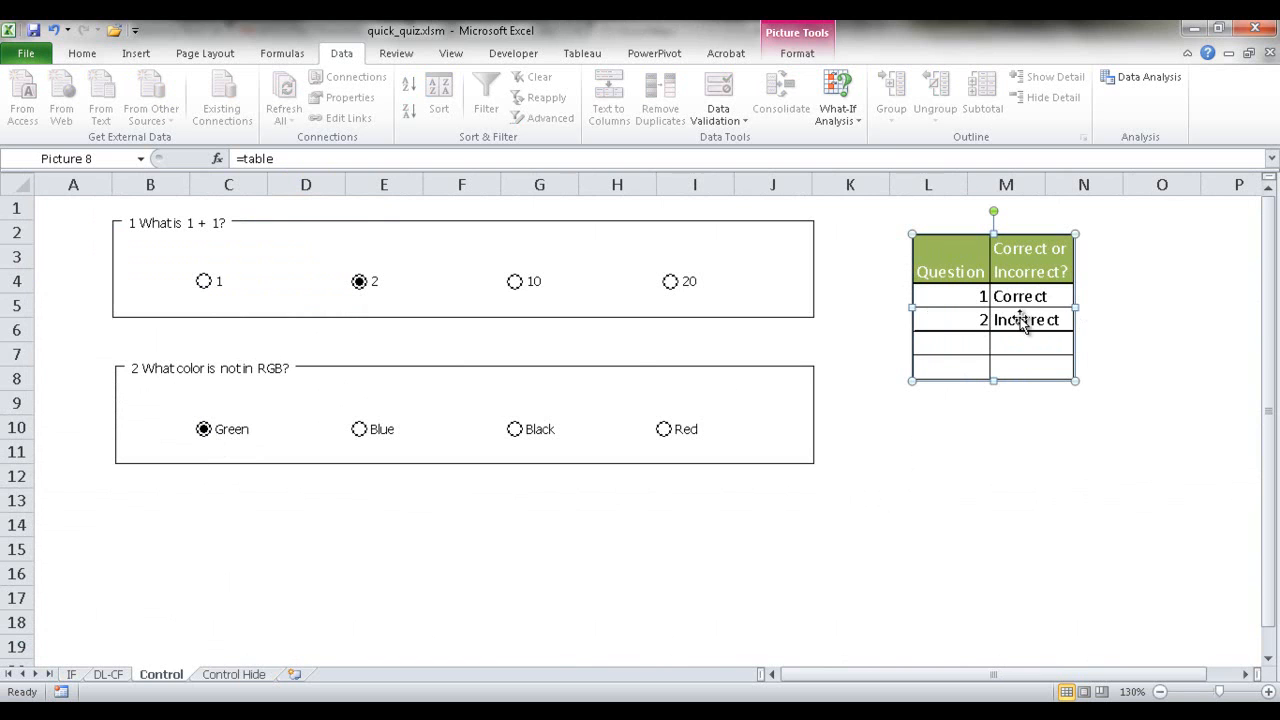
{"action": "left_click", "coordinate": [257, 674]}
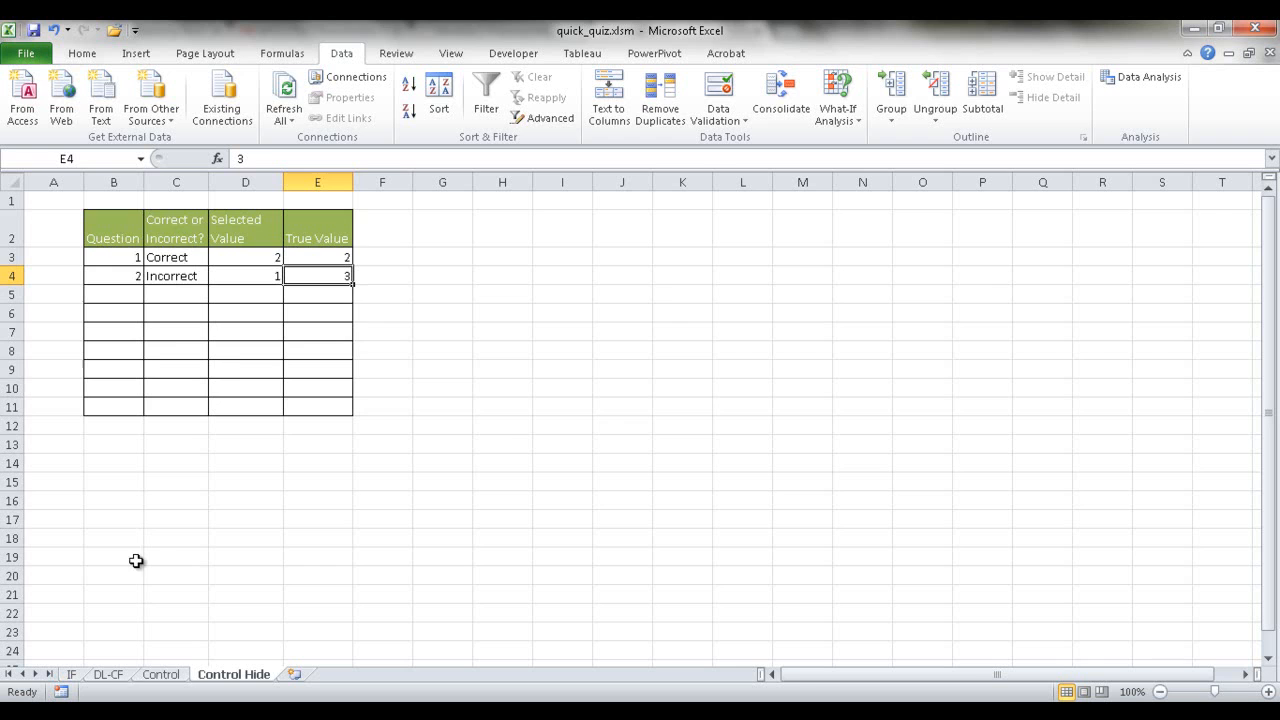
{"action": "left_click", "coordinate": [160, 674]}
Step: Choose 1 for question 1 and Black for question 2, and compare the selected and true values on the Control Hide sheet
{"action": "left_click", "coordinate": [203, 283]}
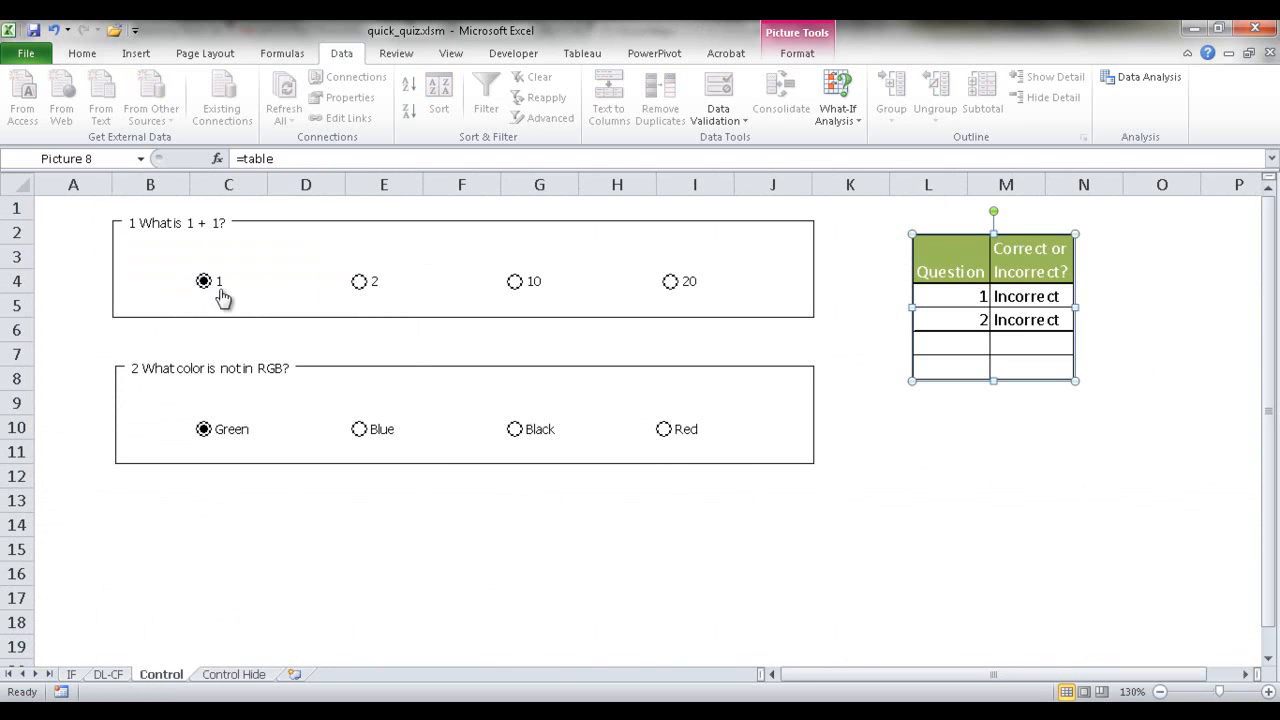
{"action": "left_click", "coordinate": [514, 430]}
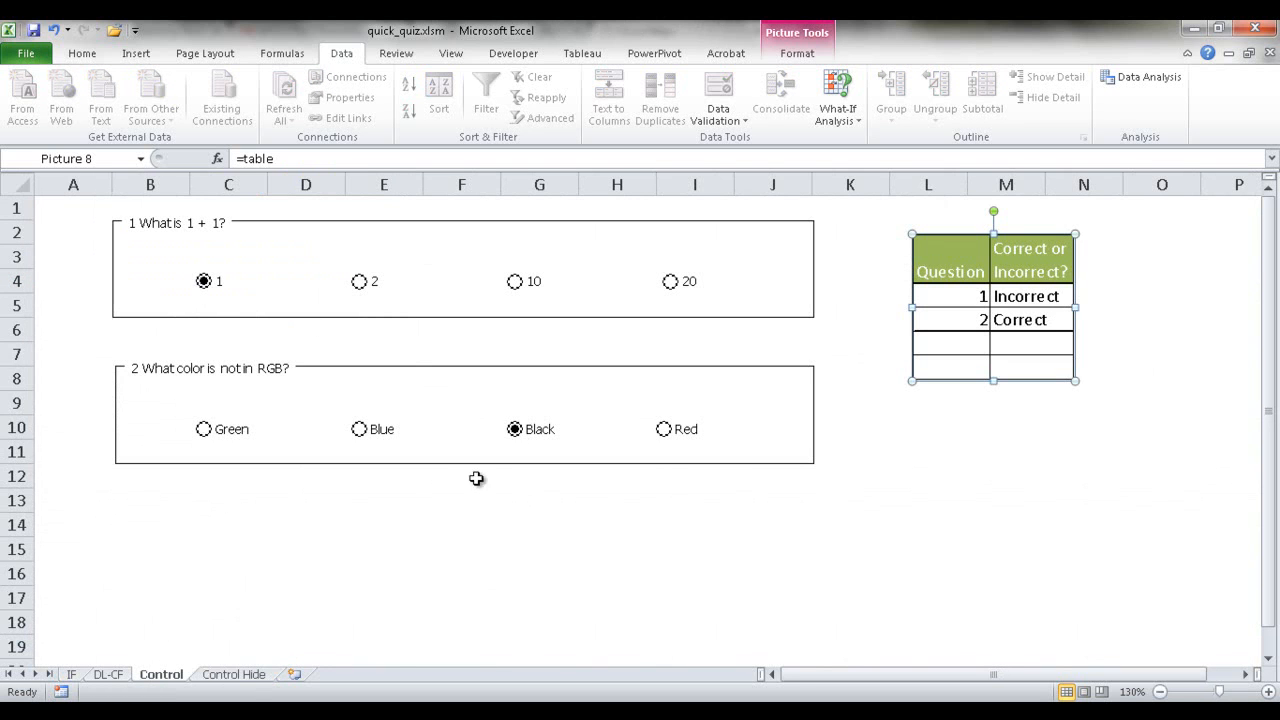
{"action": "left_click", "coordinate": [236, 675]}
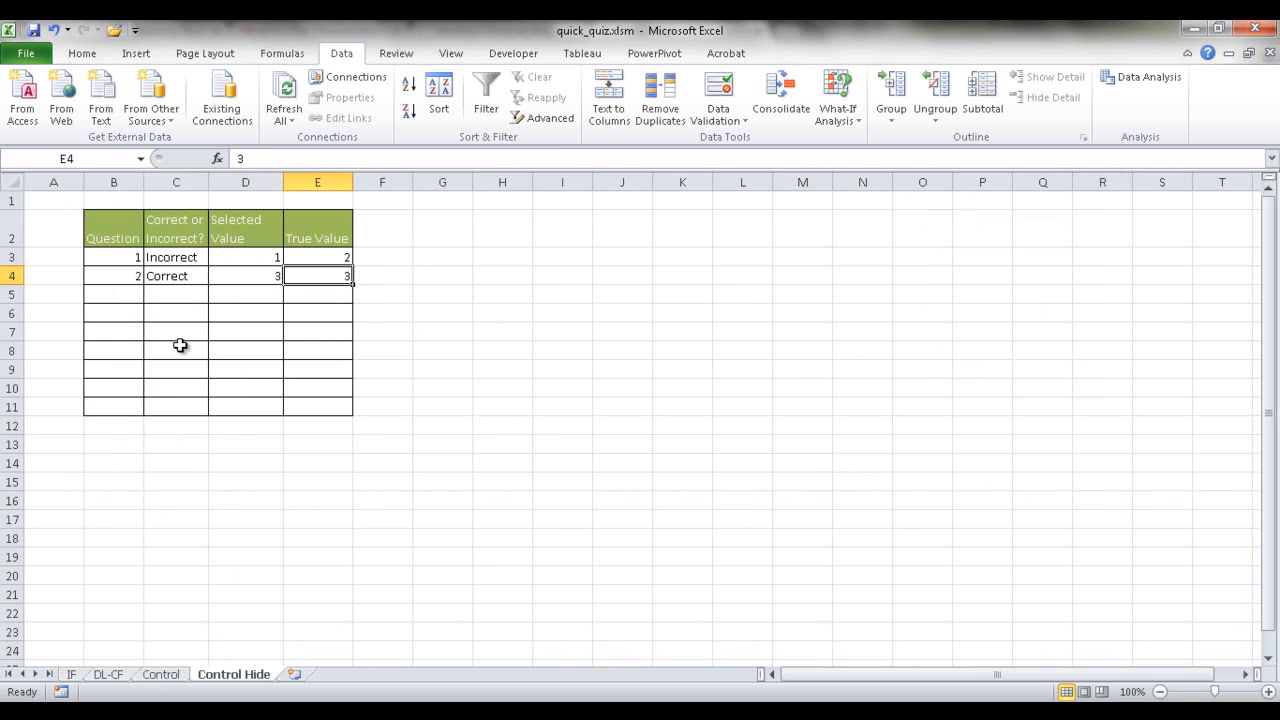
{"action": "left_click", "coordinate": [172, 676]}
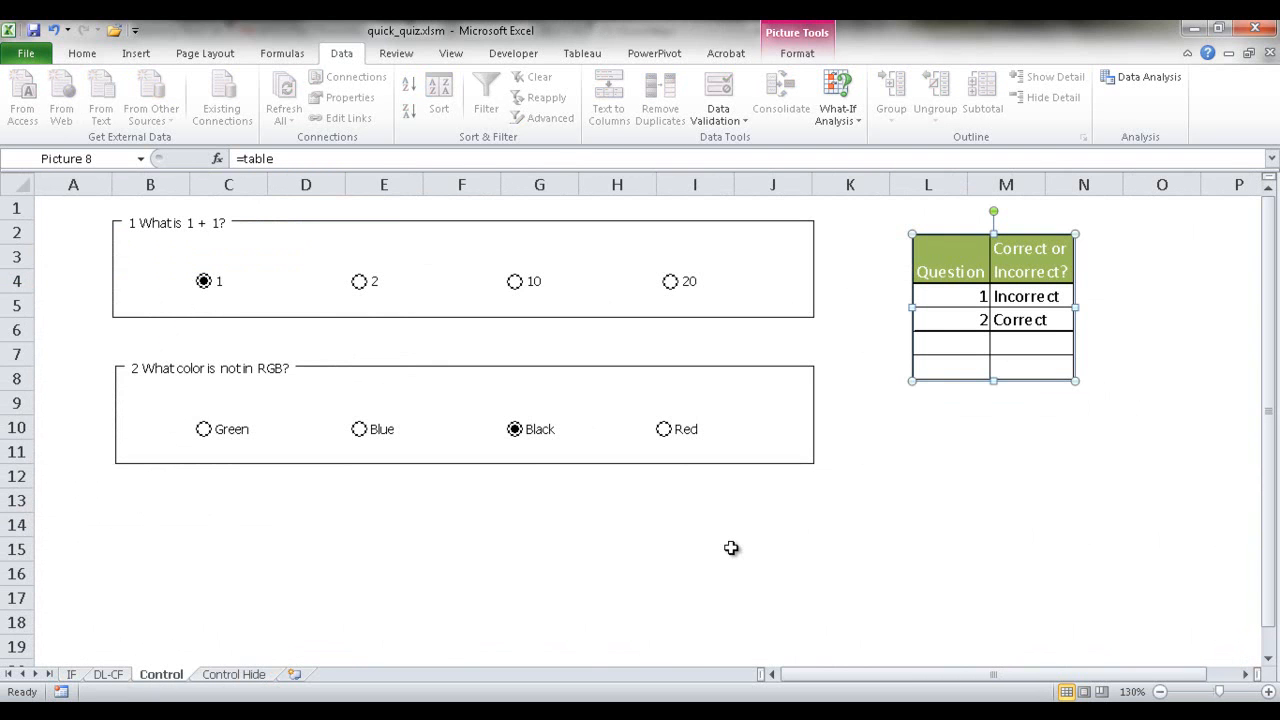
Step: Check in the ribbon customization options where Developer is enabled, and leave the settings as they are
{"action": "left_click", "coordinate": [525, 54]}
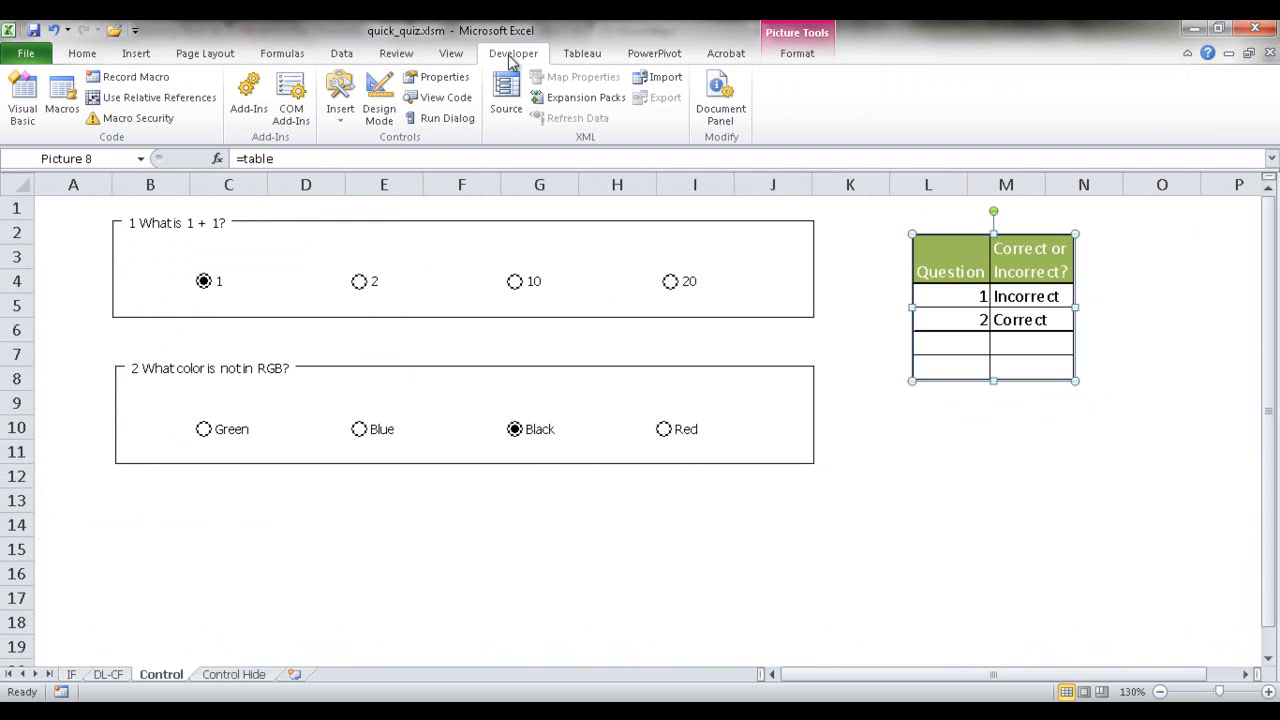
{"action": "right_click", "coordinate": [431, 64]}
{"action": "left_click", "coordinate": [505, 114]}
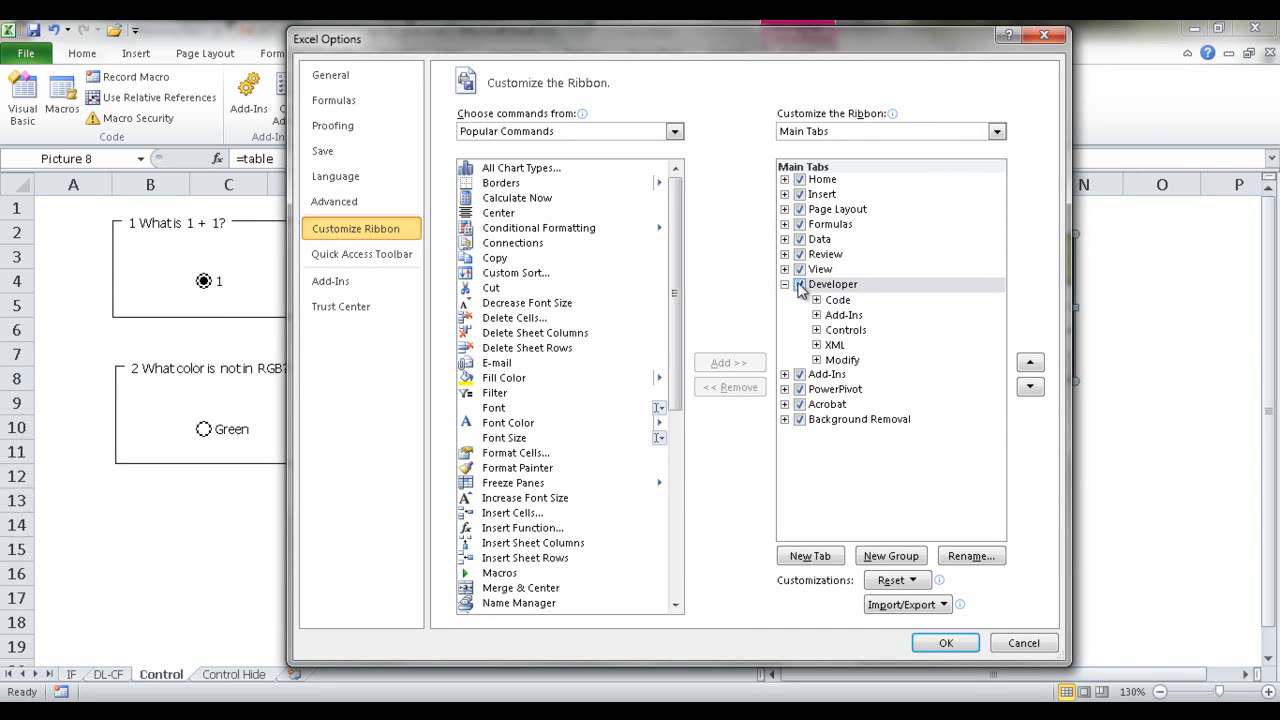
{"action": "left_click", "coordinate": [1022, 643]}
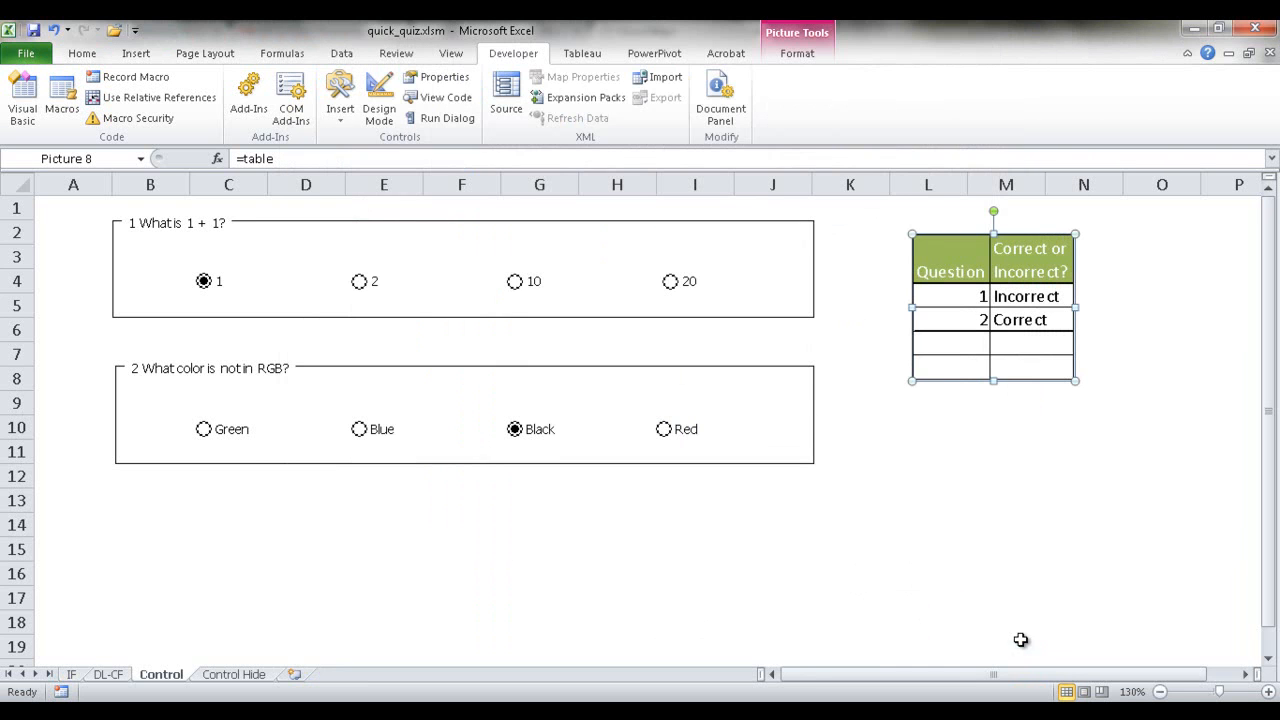
Step: Insert a group box form control below question 2, spanning columns B to J and starting at row 14
{"action": "left_click", "coordinate": [340, 97]}
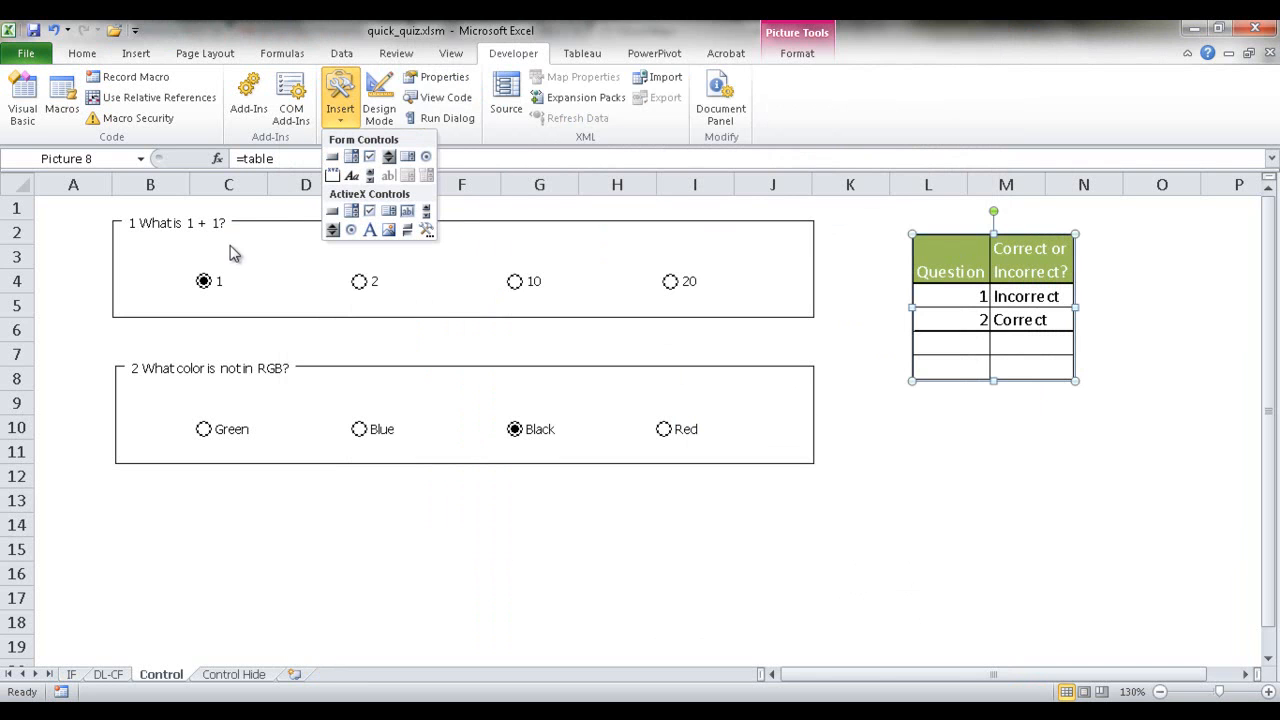
{"action": "left_click", "coordinate": [333, 176]}
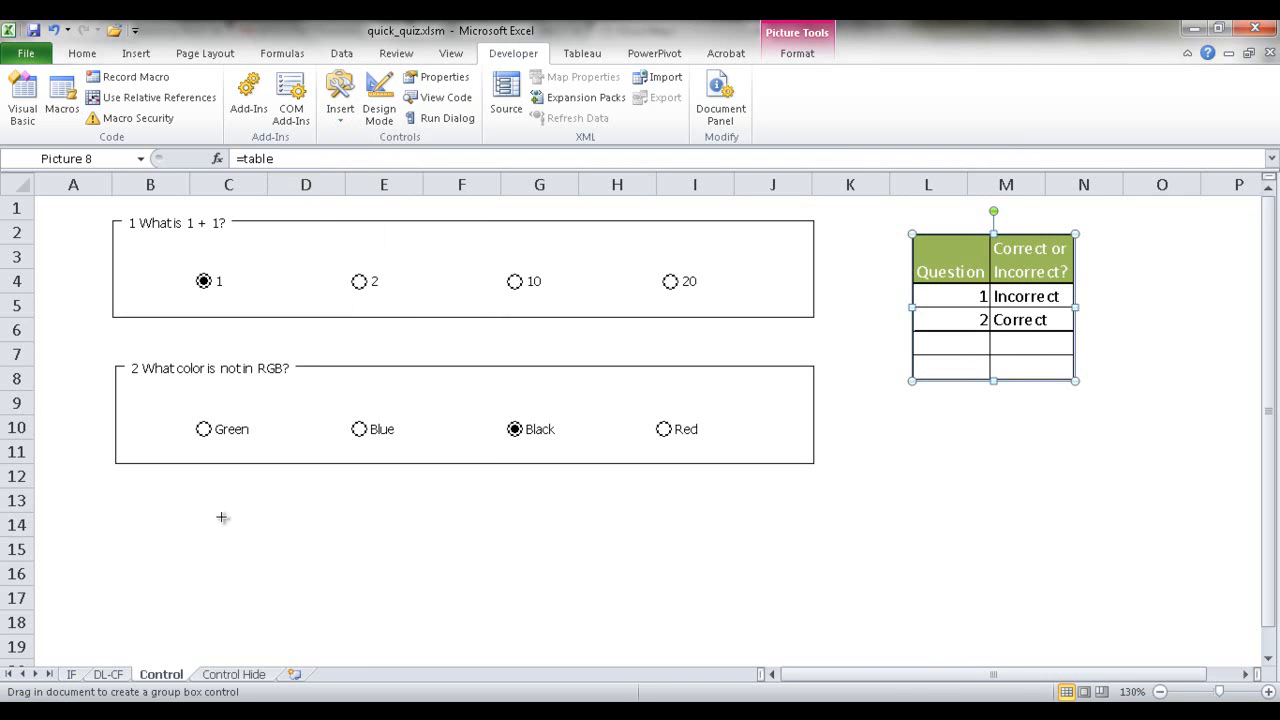
{"action": "key", "text": "alt"}
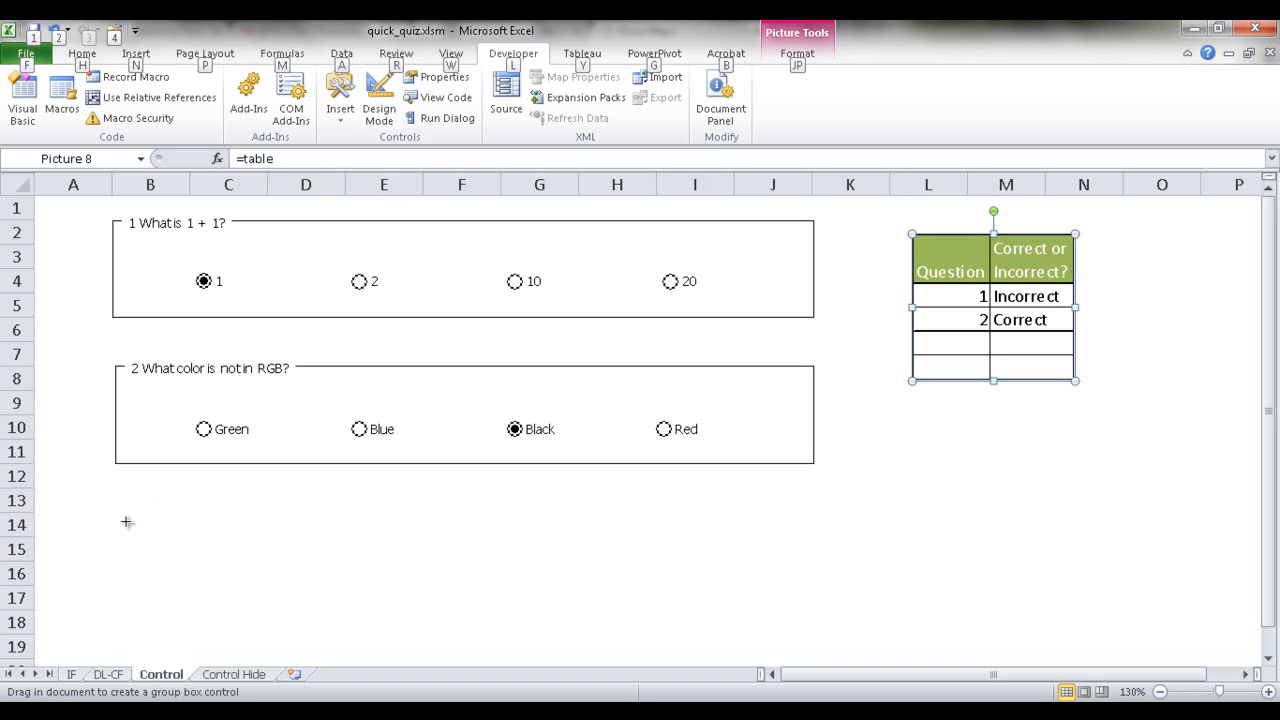
{"action": "mouse_move", "coordinate": [118, 512]}
{"action": "left_mouse_down"}
{"action": "mouse_move", "coordinate": [196, 584]}
{"action": "mouse_move", "coordinate": [526, 575]}
{"action": "mouse_move", "coordinate": [223, 497]}
{"action": "mouse_move", "coordinate": [138, 494]}
{"action": "mouse_move", "coordinate": [131, 547]}
{"action": "mouse_move", "coordinate": [132, 511]}
{"action": "left_mouse_up"}
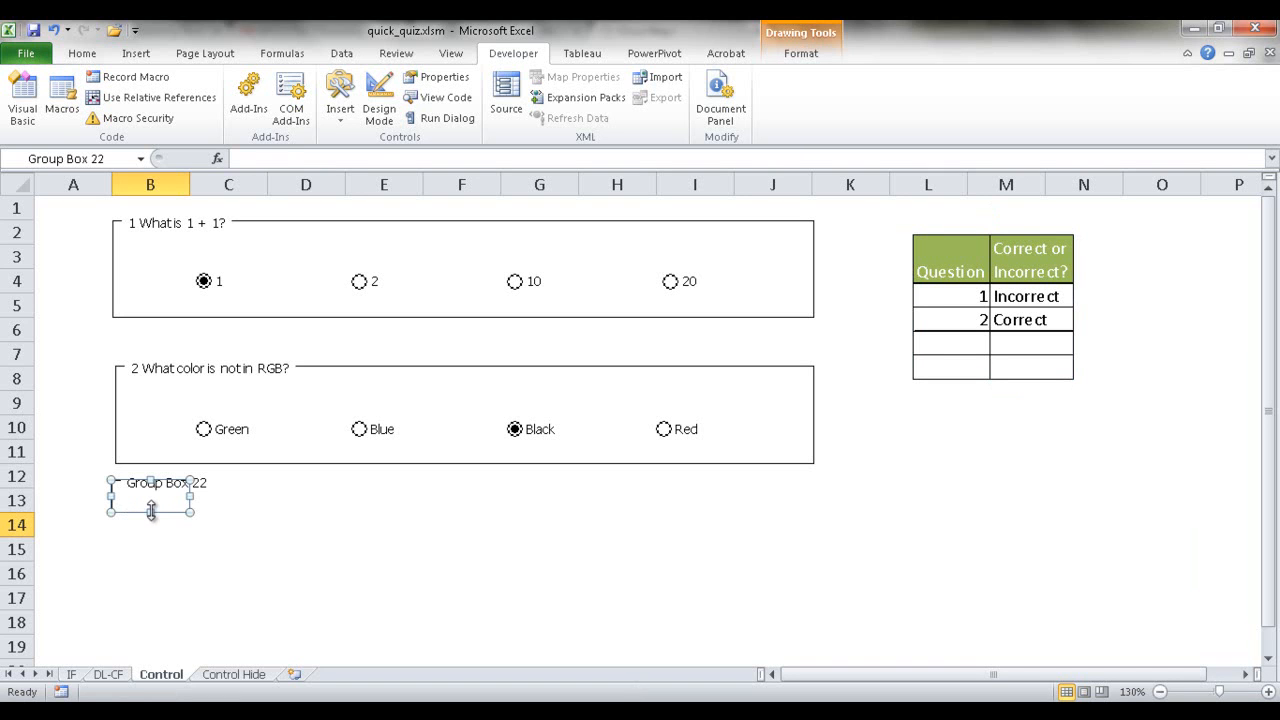
{"action": "left_click_drag", "start_coordinate": [151, 511], "coordinate": [674, 560]}
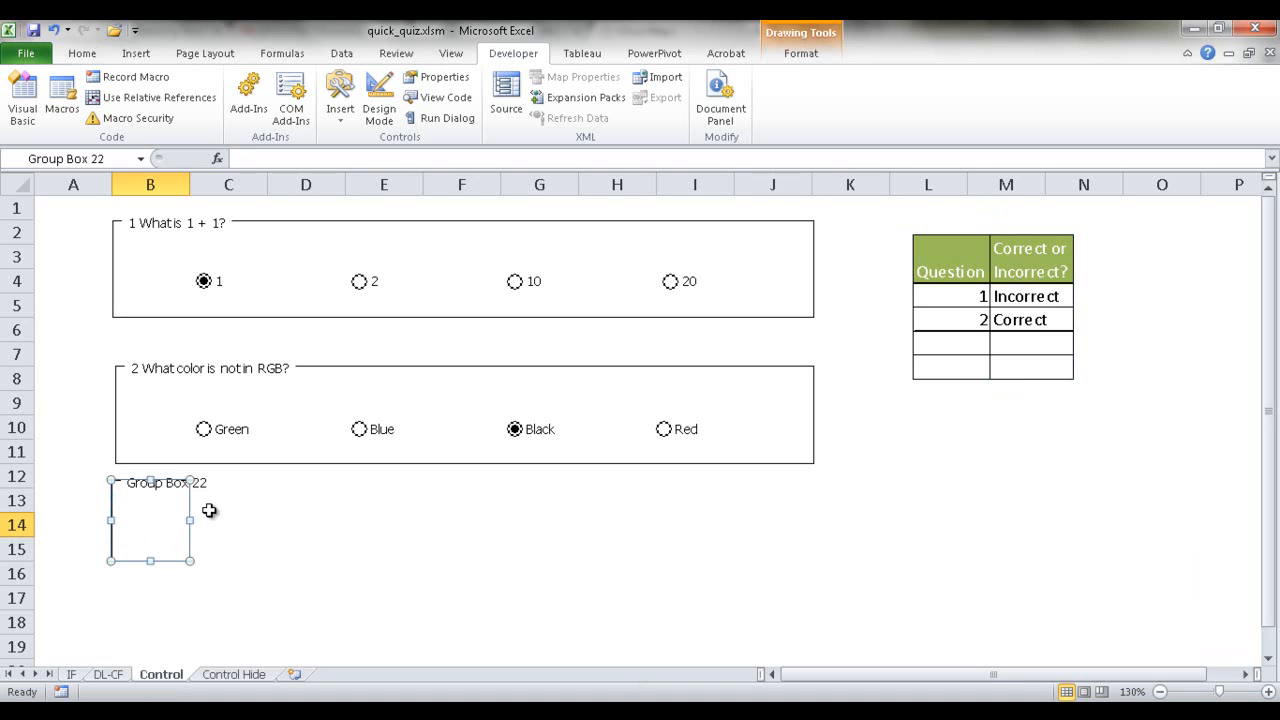
{"action": "left_click_drag", "start_coordinate": [191, 520], "coordinate": [813, 521]}
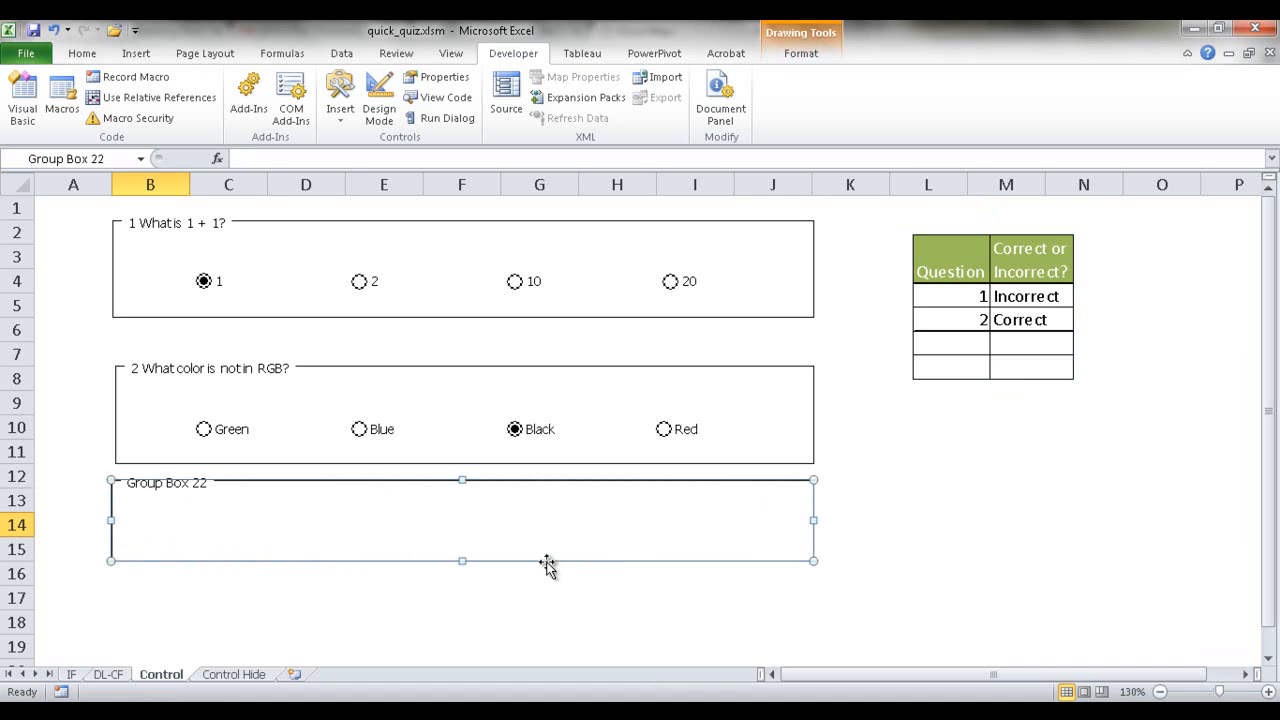
{"action": "left_click_drag", "start_coordinate": [547, 562], "coordinate": [551, 594]}
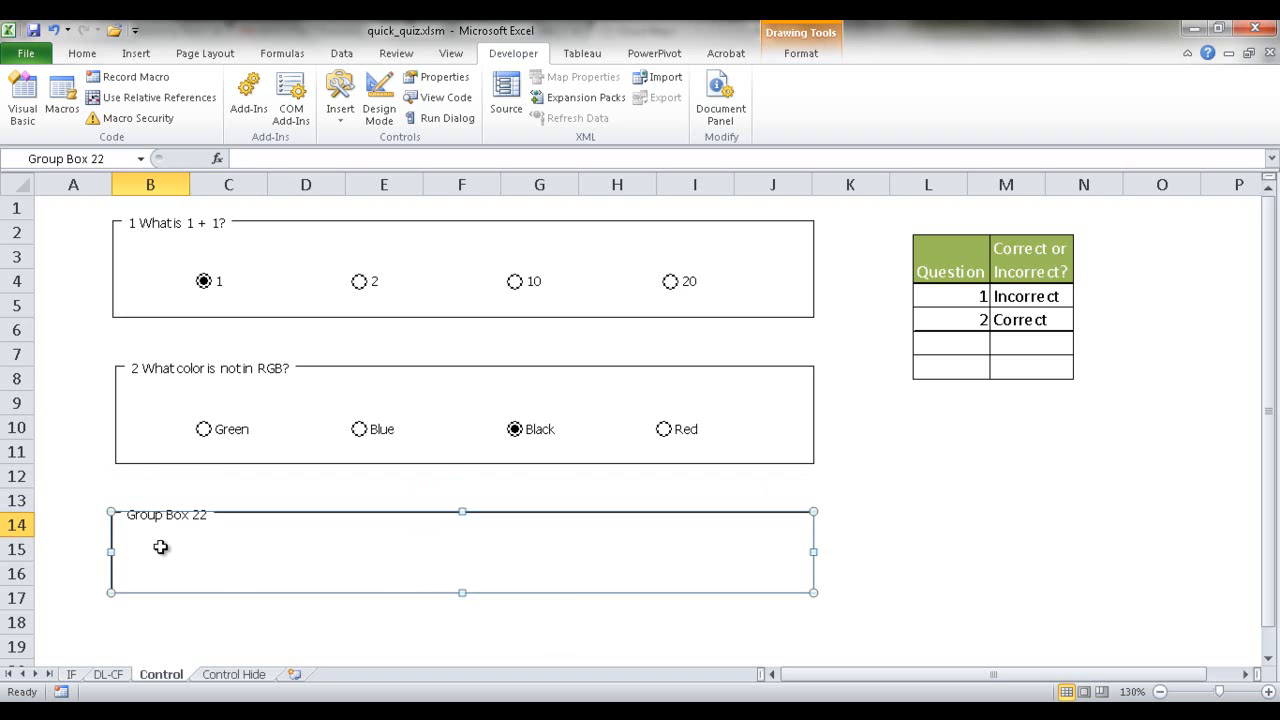
{"action": "left_click", "coordinate": [71, 484]}
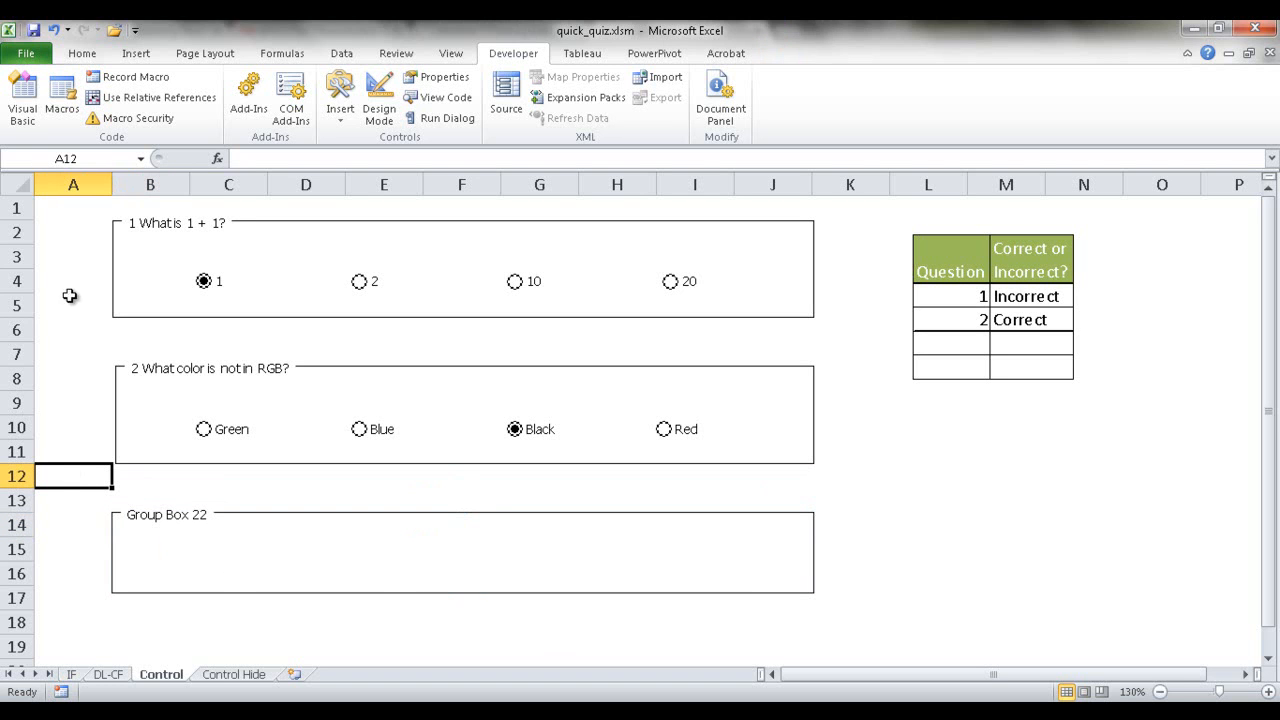
Step: Show the gridlines on the Control sheet and hide them again
{"action": "left_click", "coordinate": [450, 56]}
{"action": "left_click", "coordinate": [217, 113]}
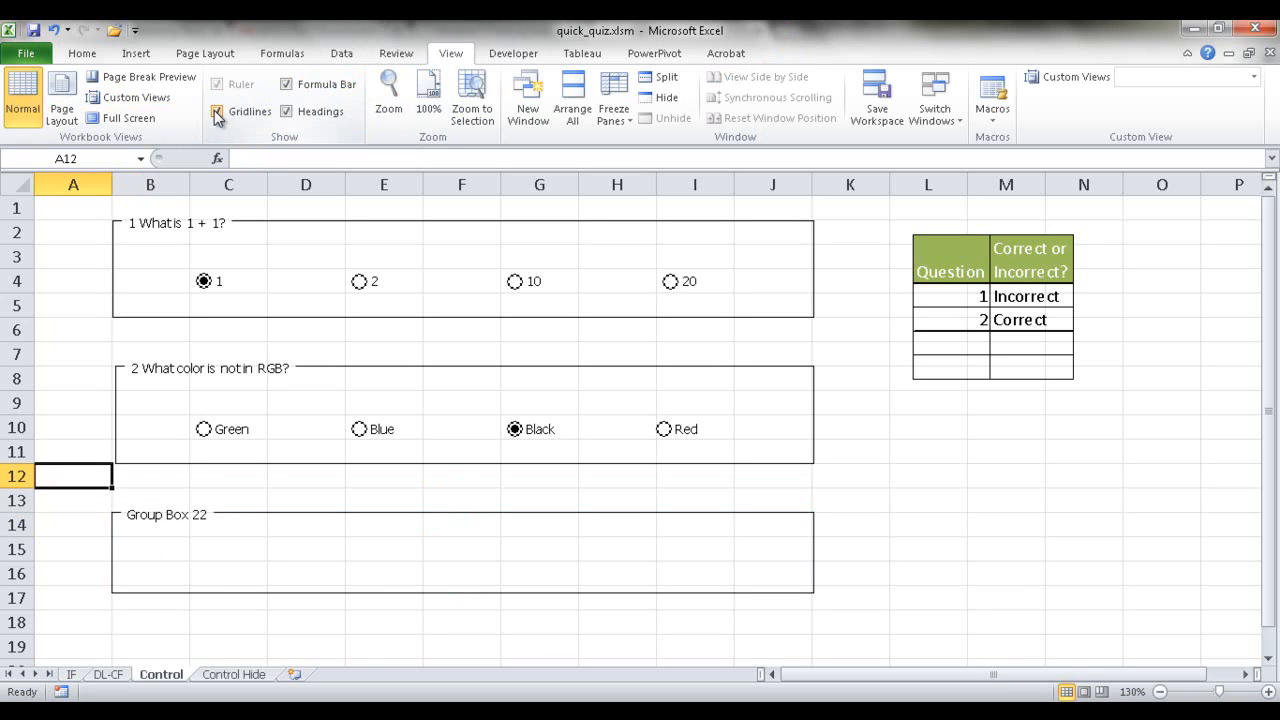
{"action": "left_click", "coordinate": [217, 113]}
Step: Extend the lower edge of the new group box to the bottom of row 17
{"action": "left_click", "coordinate": [374, 576]}
{"action": "left_click_drag", "start_coordinate": [432, 580], "coordinate": [449, 594]}
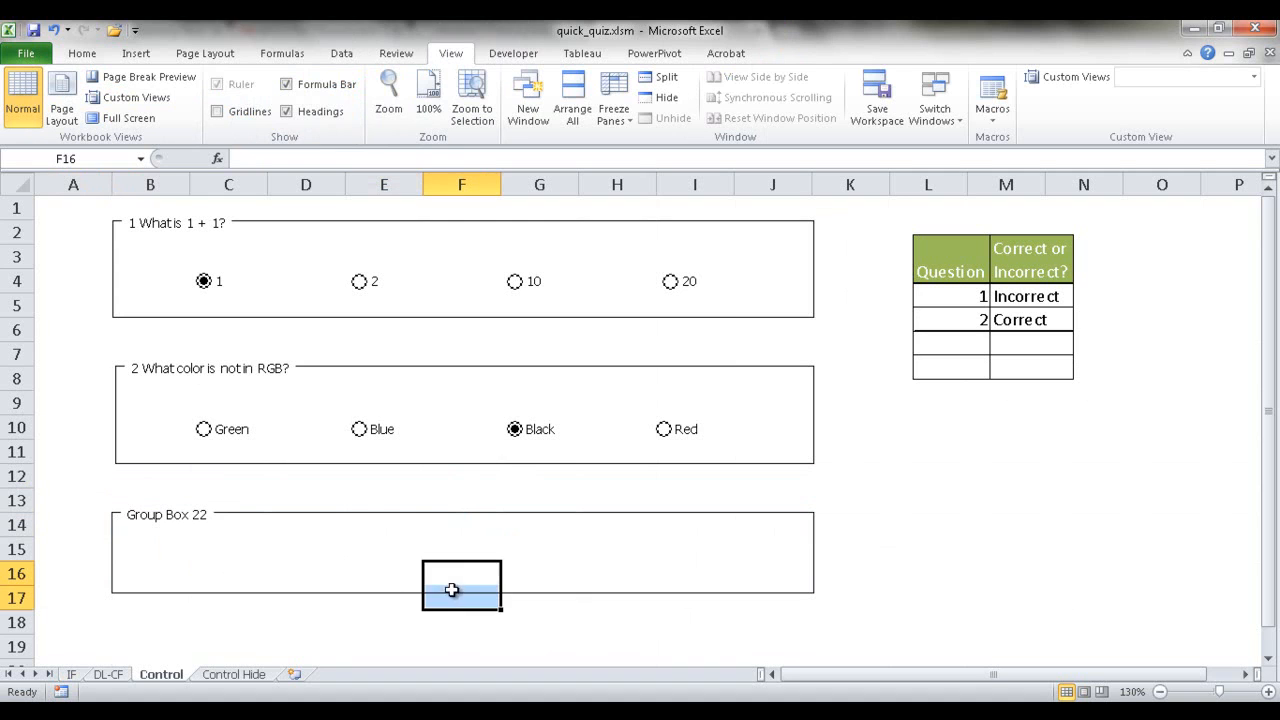
{"action": "left_click", "coordinate": [177, 513]}
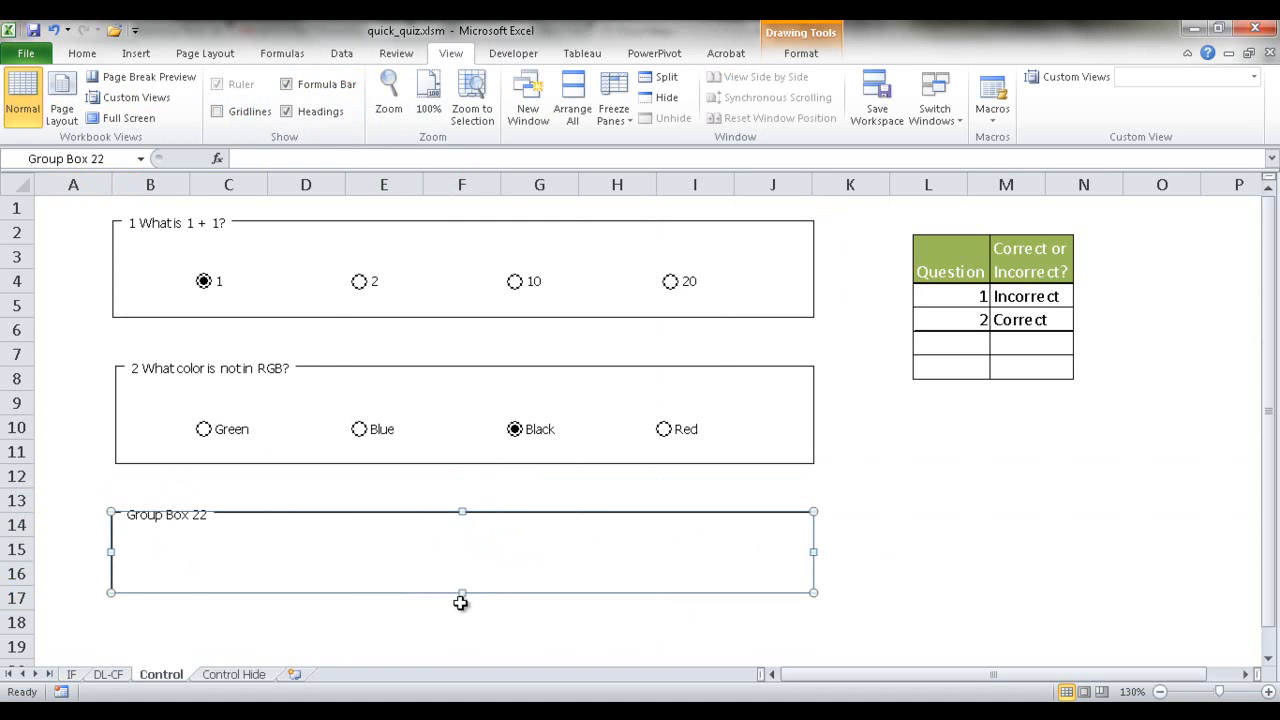
{"action": "left_click_drag", "start_coordinate": [462, 592], "coordinate": [466, 611]}
{"action": "left_click", "coordinate": [470, 572]}
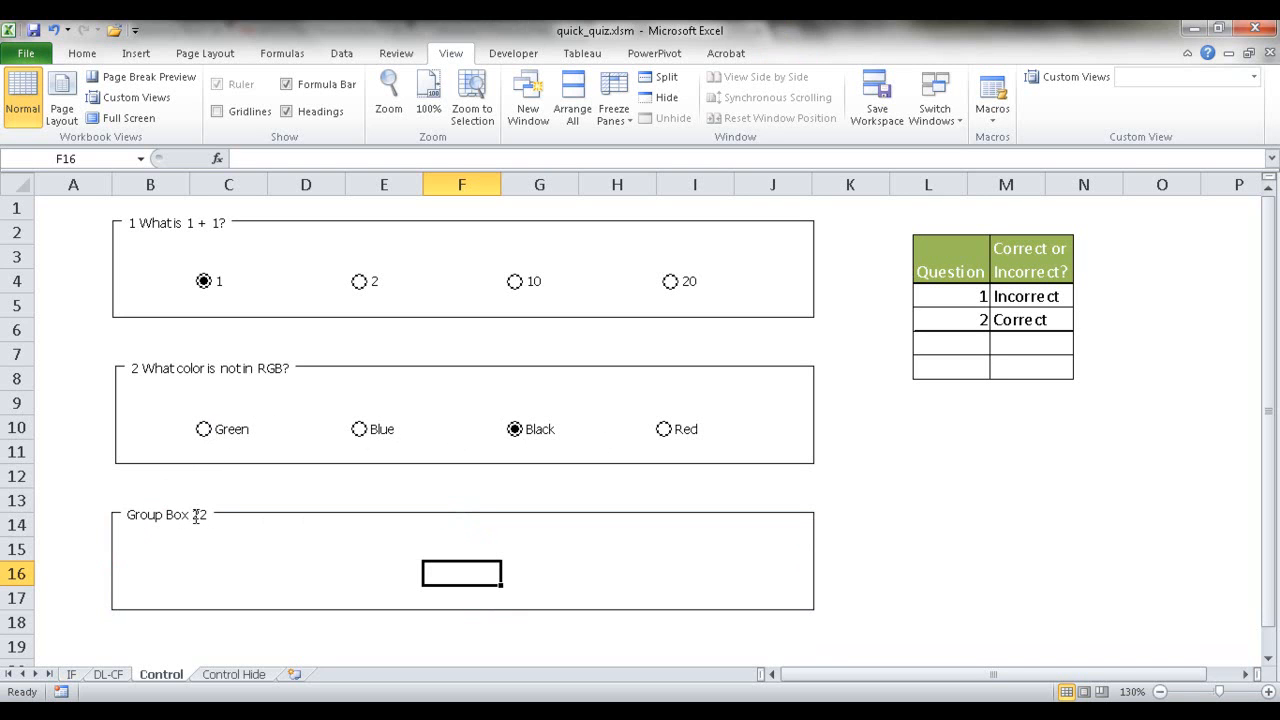
Step: Replace the new group box's caption with "2014 pennies are worth more than 2000 pennies."
{"action": "left_click", "coordinate": [130, 515]}
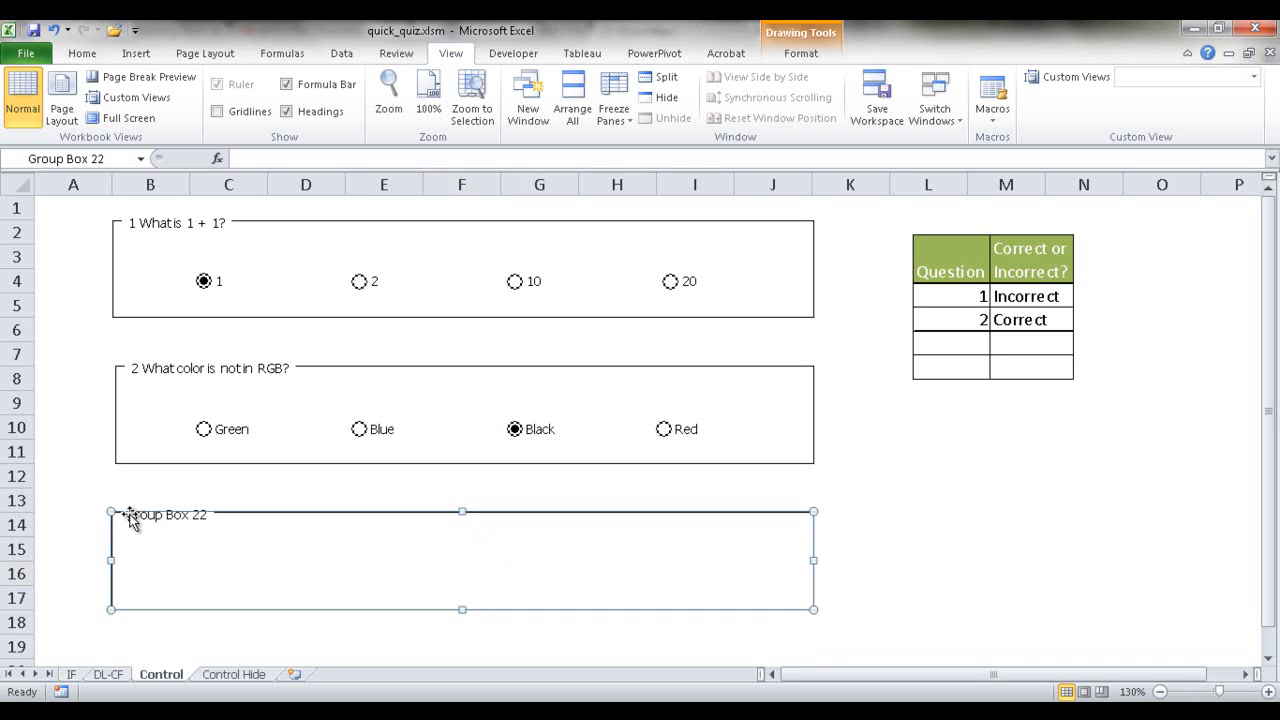
{"action": "left_click", "coordinate": [140, 516]}
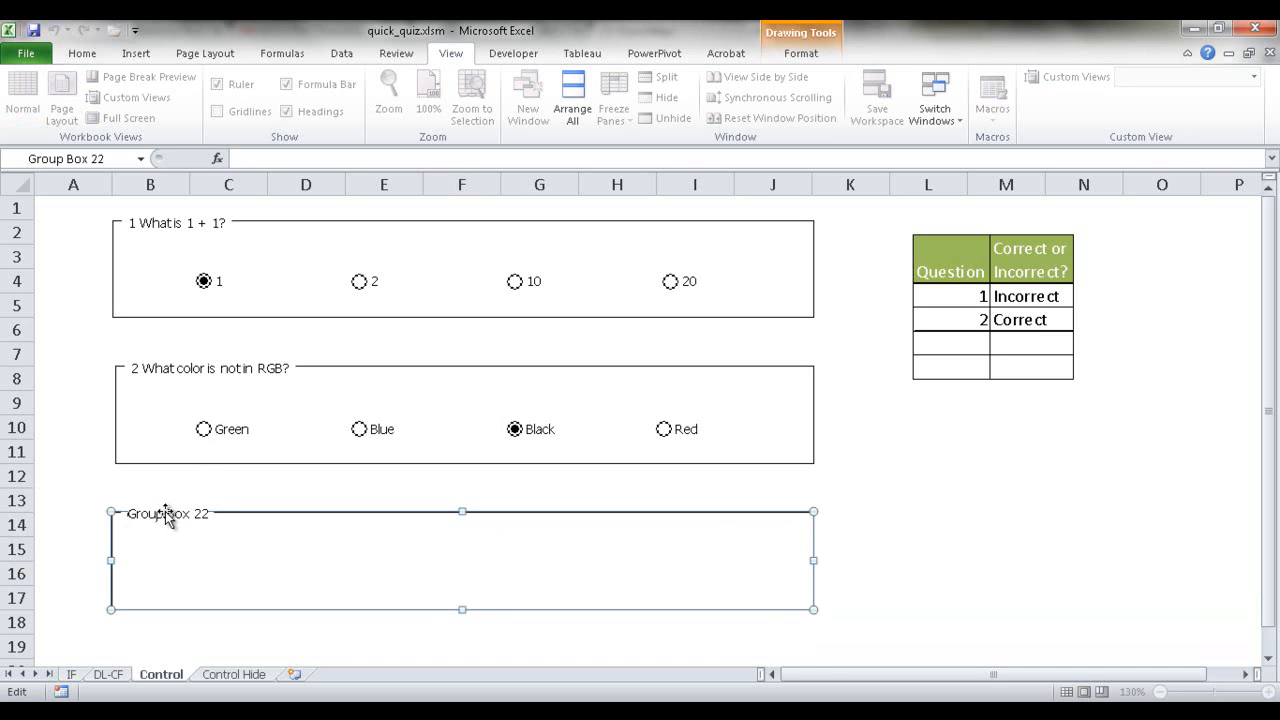
{"action": "key", "text": "Delete"}
{"action": "key", "text": "Delete"}
{"action": "type", "text": "0 pennies."}
{"action": "left_click", "coordinate": [208, 570]}
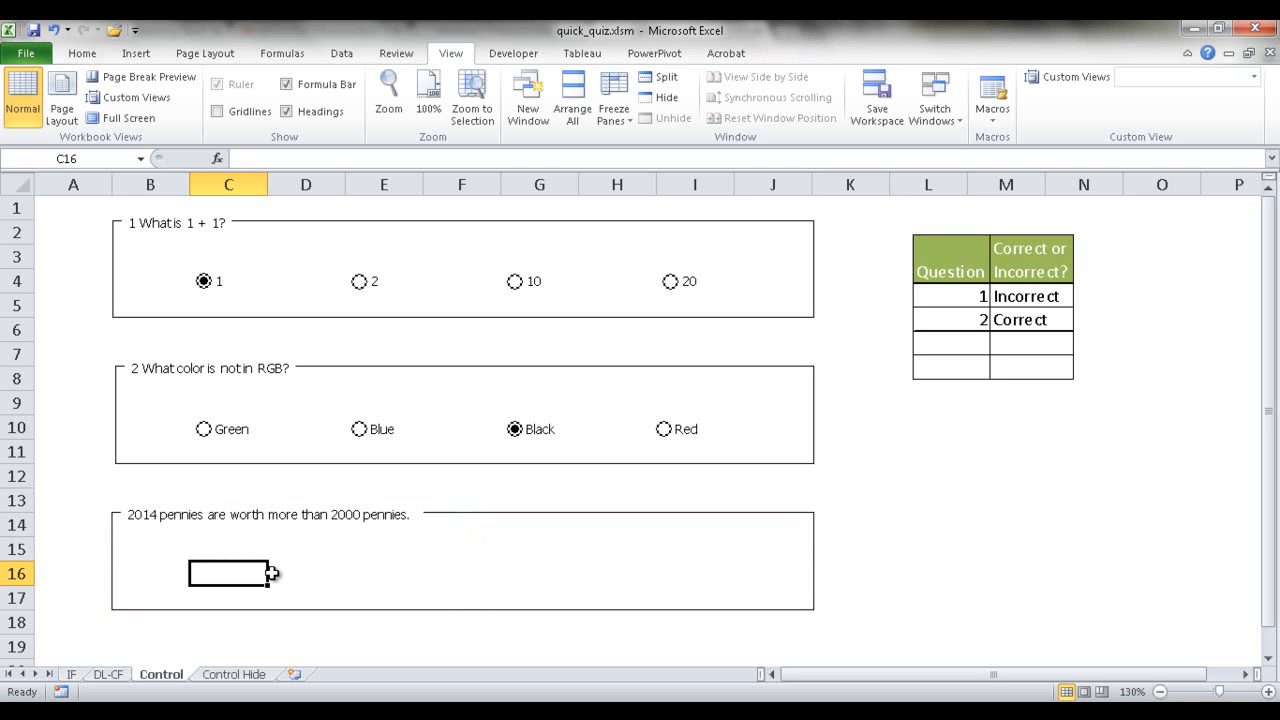
Step: Add the question number "3." in front of the pennies group box's caption
{"action": "left_click", "coordinate": [129, 514], "text": "ctrl"}
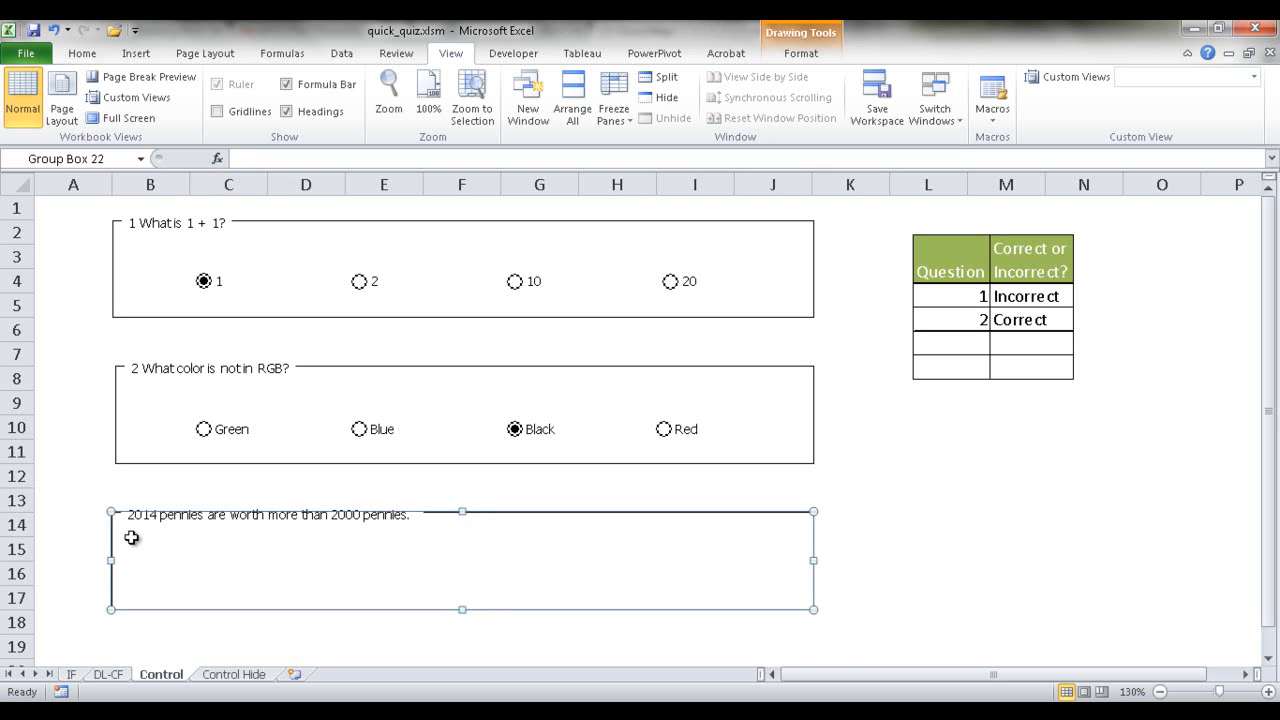
{"action": "left_click", "coordinate": [130, 514]}
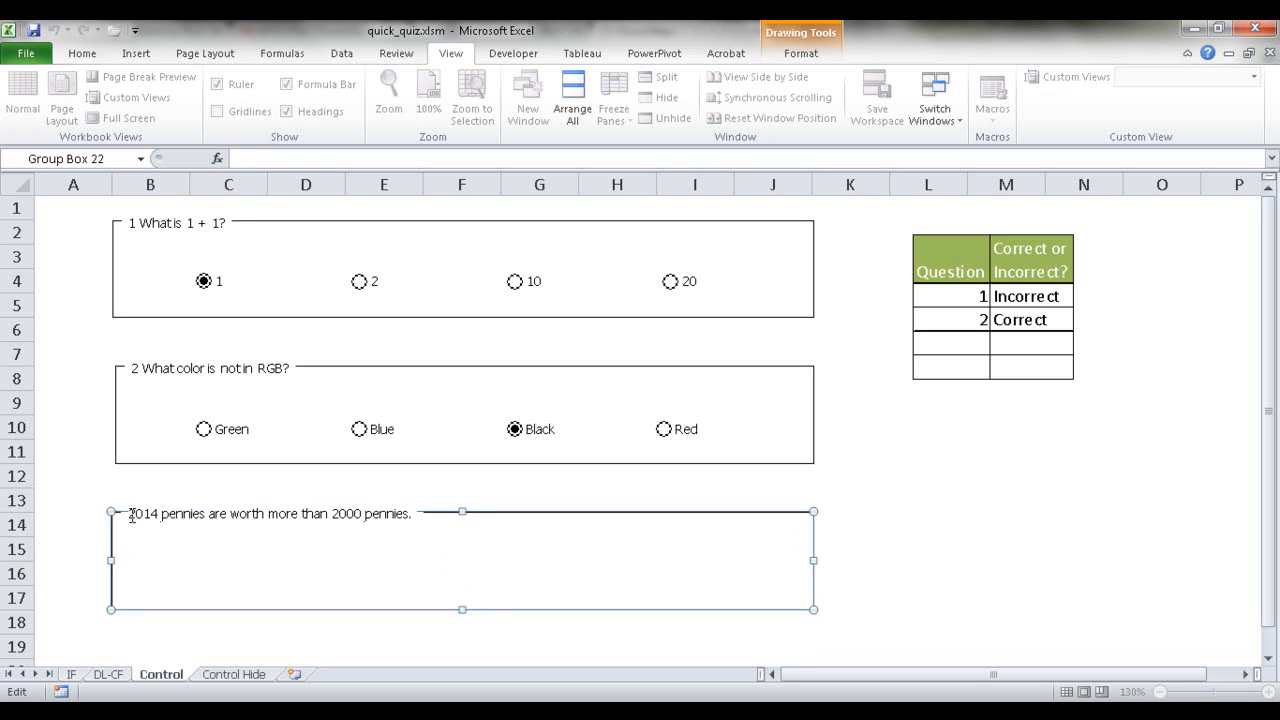
{"action": "type", "text": "3"}
{"action": "left_click", "coordinate": [208, 573]}
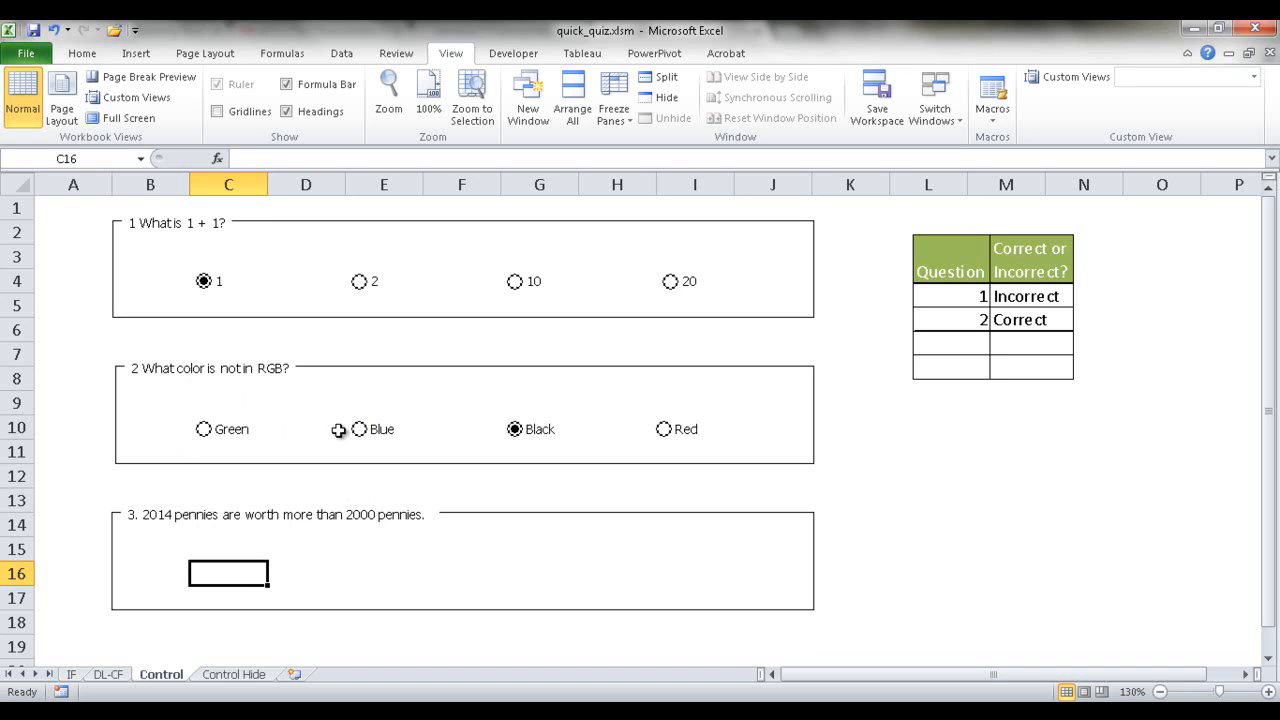
Step: Insert an option button form control inside the question 3 group box, over cell C16
{"action": "left_click", "coordinate": [508, 60]}
{"action": "left_click", "coordinate": [340, 100]}
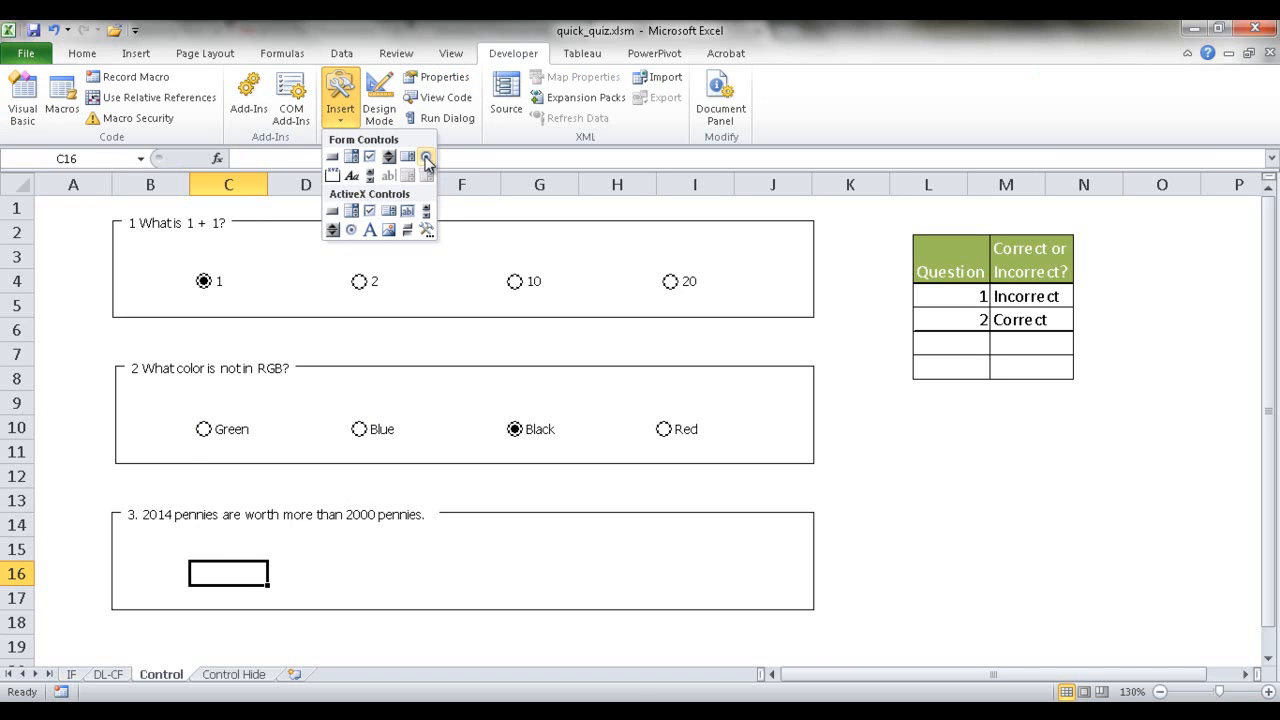
{"action": "left_click", "coordinate": [426, 162]}
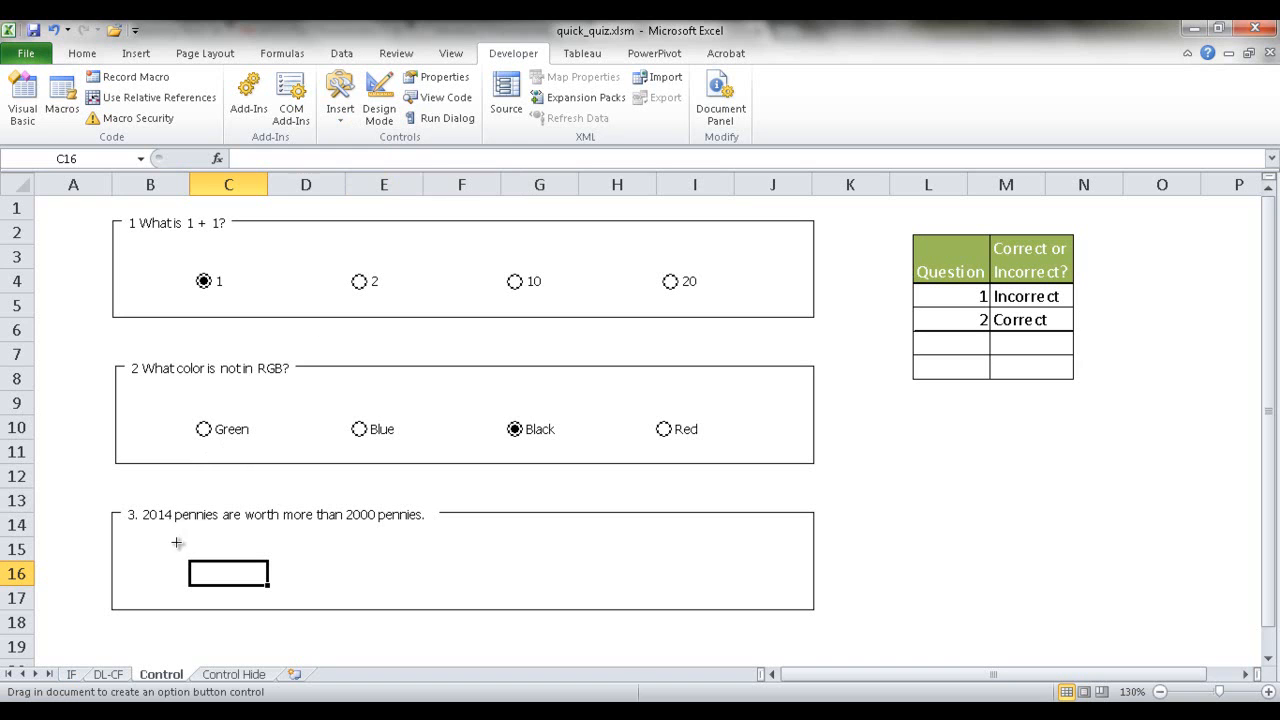
{"action": "left_click_drag", "start_coordinate": [184, 558], "coordinate": [225, 582]}
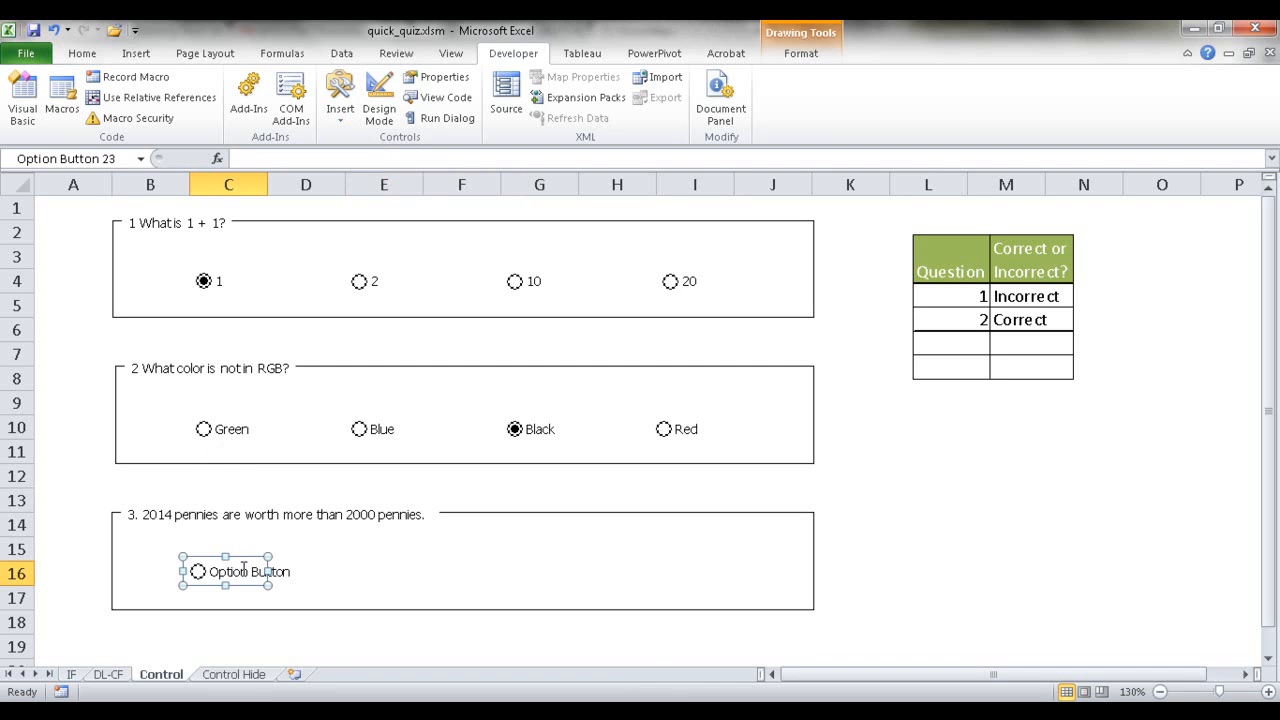
Step: Change the label of the question 3 option button to "True"
{"action": "left_click", "coordinate": [211, 571]}
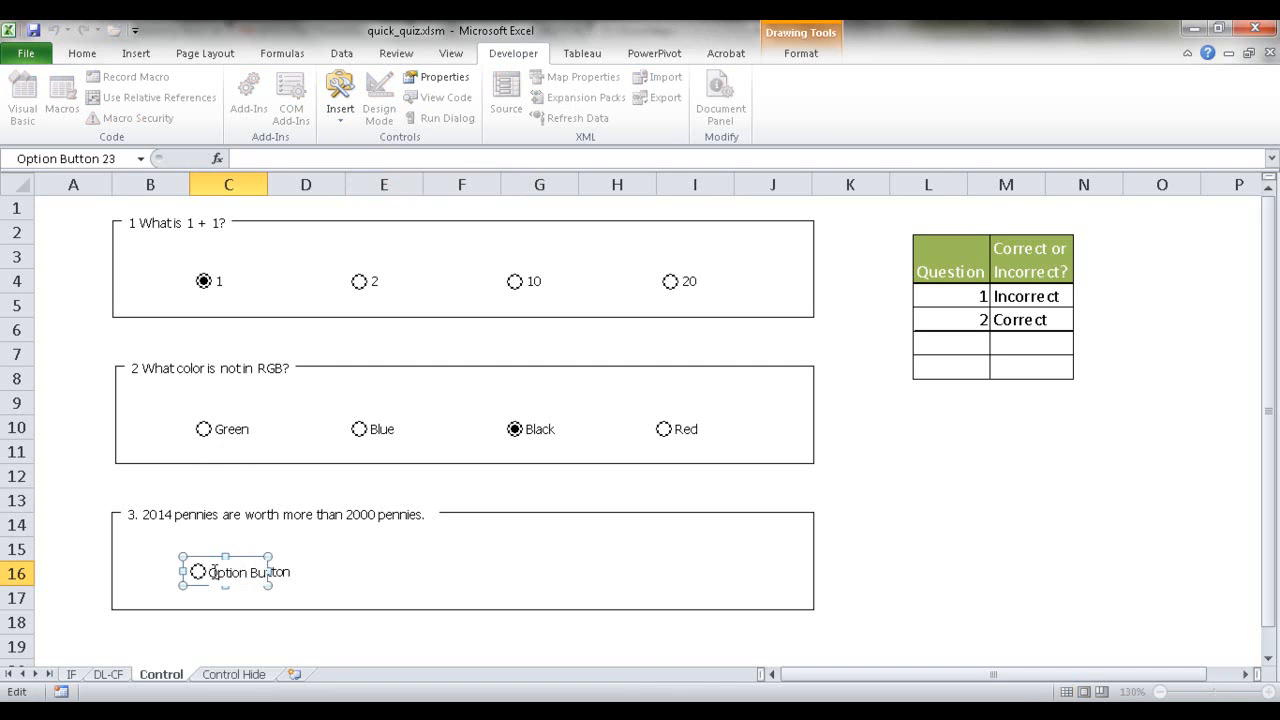
{"action": "key", "text": "Delete"}
{"action": "key", "text": "Delete"}
{"action": "key", "text": "Delete"}
{"action": "key", "text": "Delete"}
{"action": "key", "text": "Delete"}
{"action": "key", "text": "Delete"}
{"action": "key", "text": "Delete"}
{"action": "key", "text": "Delete"}
{"action": "key", "text": "Delete"}
{"action": "left_click", "coordinate": [310, 570]}
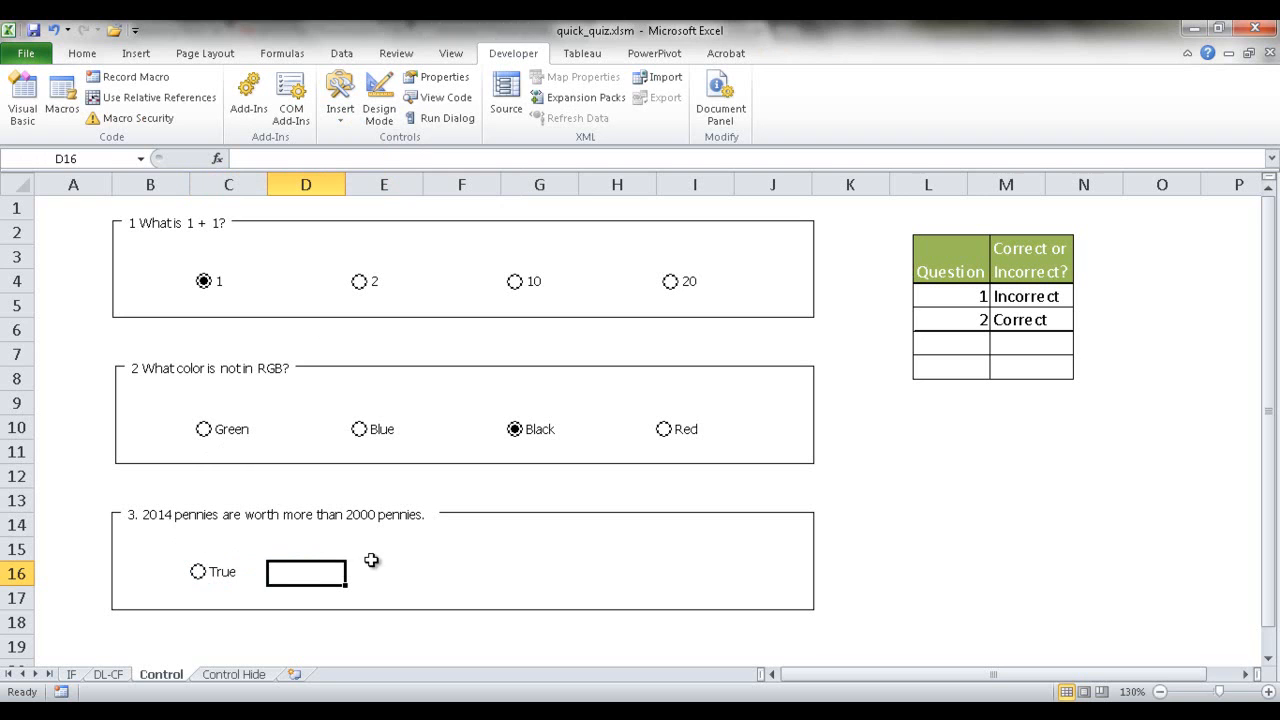
Step: Copy the True option button and place the copy over cell E16 inside the question 3 group box
{"action": "left_click", "coordinate": [214, 571]}
{"action": "right_click", "coordinate": [217, 562]}
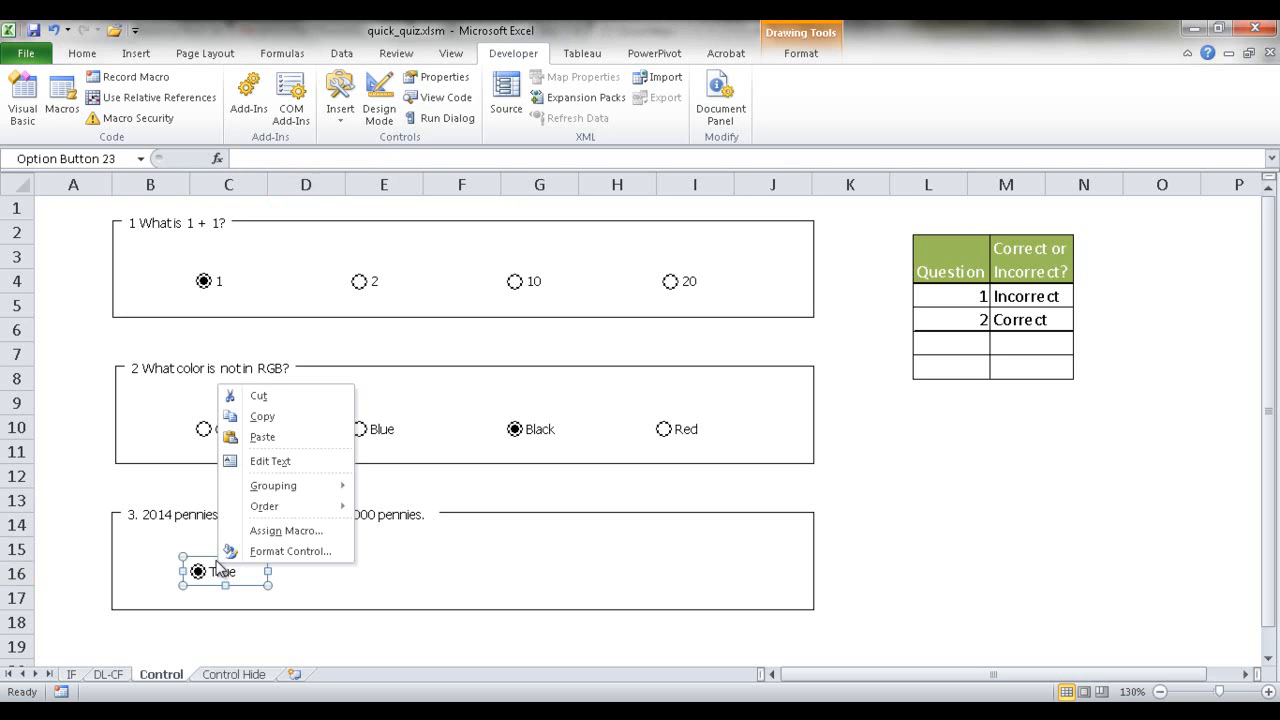
{"action": "left_click", "coordinate": [292, 416]}
{"action": "left_click", "coordinate": [394, 565]}
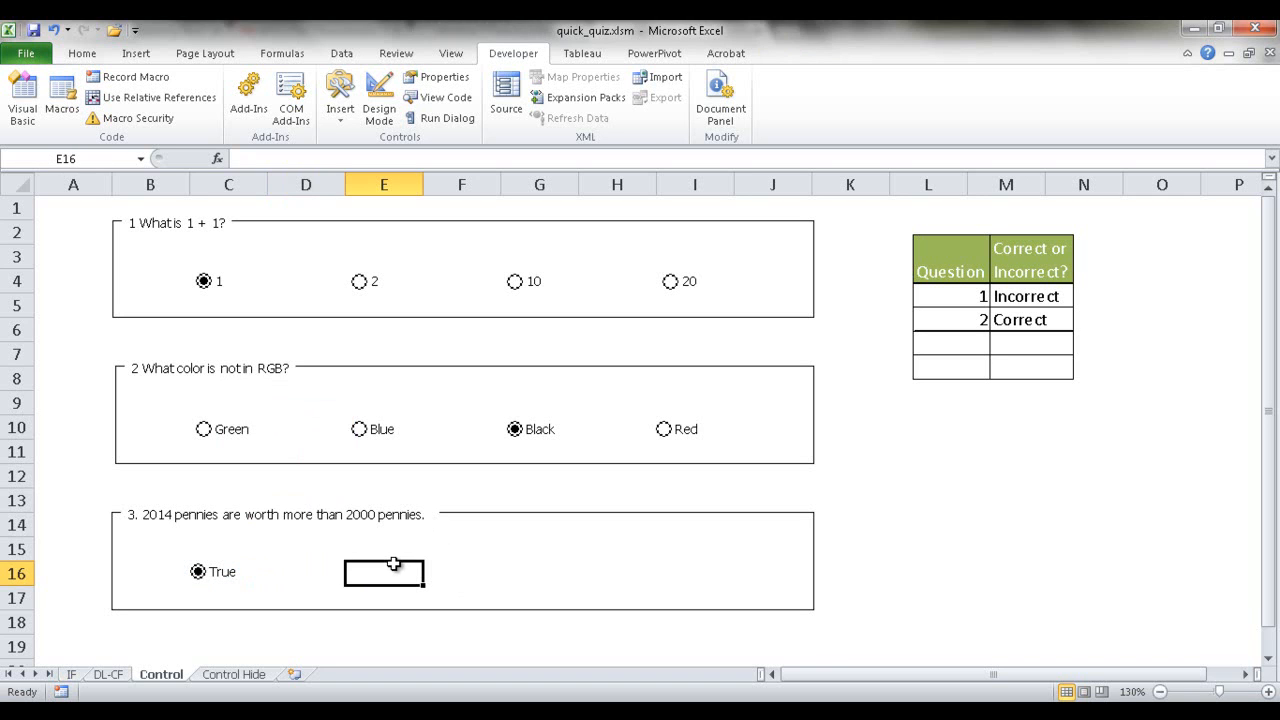
{"action": "key", "text": "ctrl+v"}
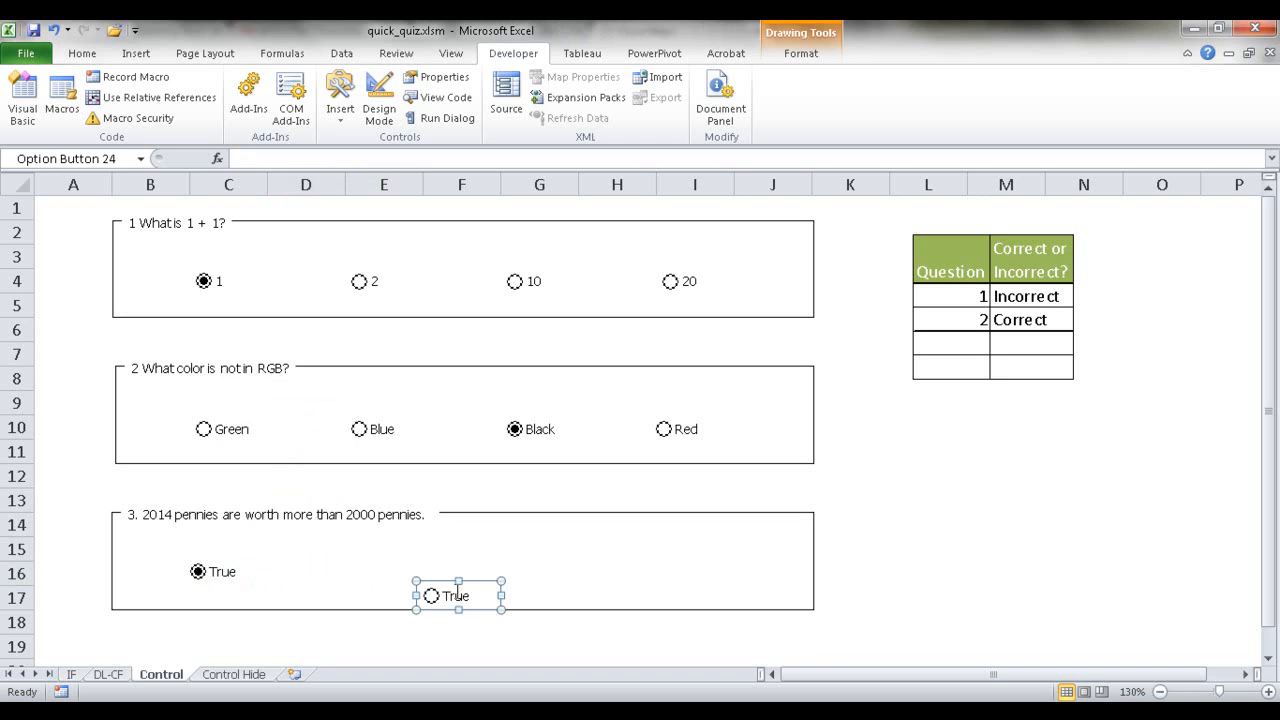
{"action": "left_click_drag", "start_coordinate": [451, 583], "coordinate": [387, 552]}
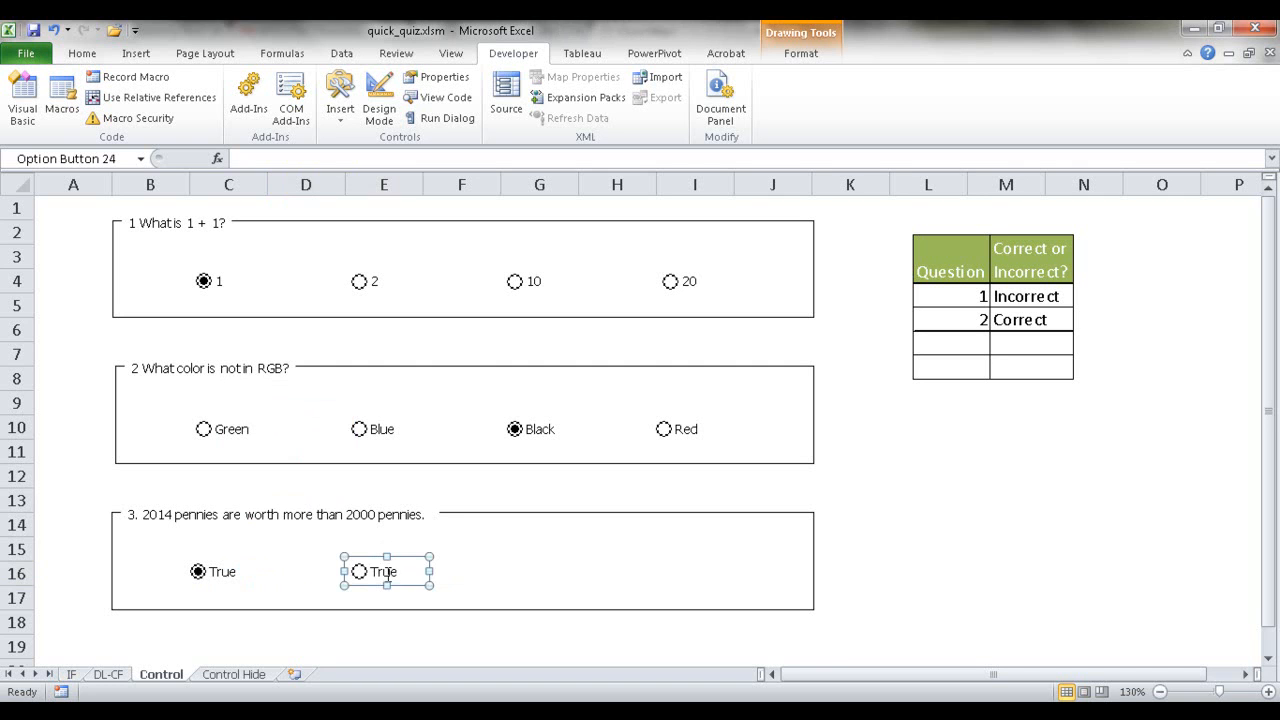
Step: Change the label of the copied option button to "False"
{"action": "left_click", "coordinate": [389, 570]}
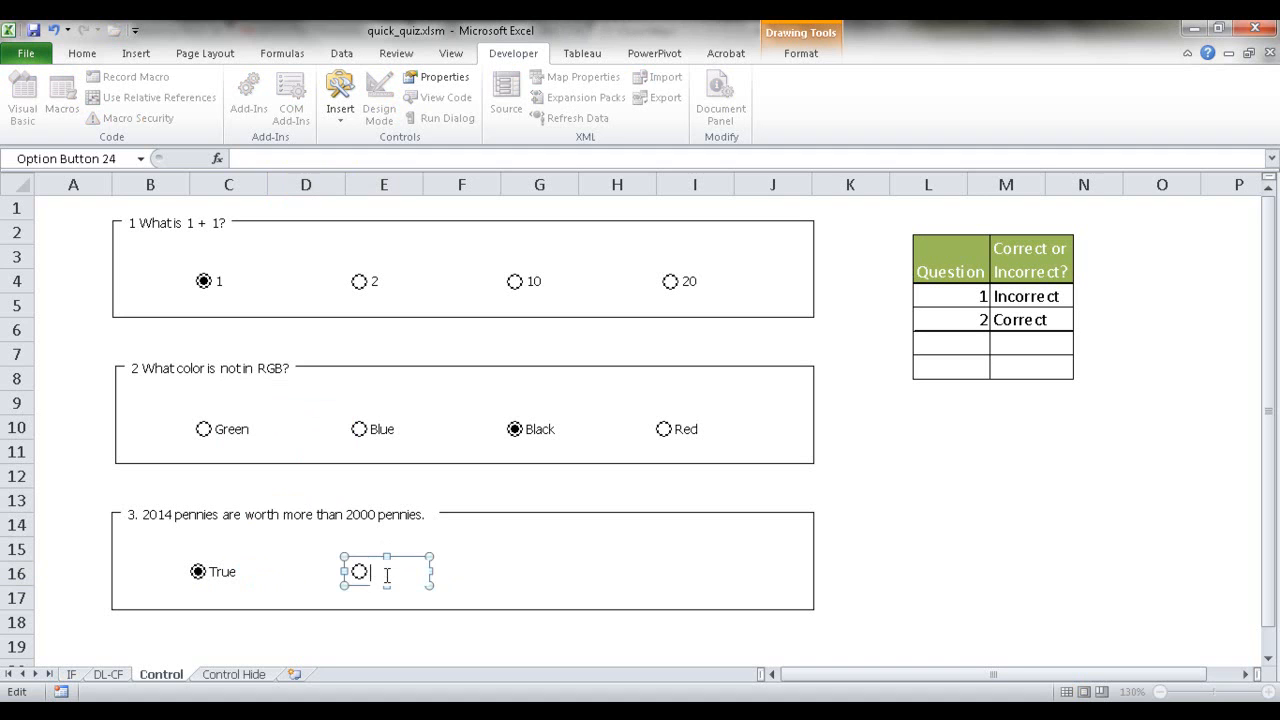
{"action": "type", "text": "False"}
{"action": "left_click", "coordinate": [437, 620]}
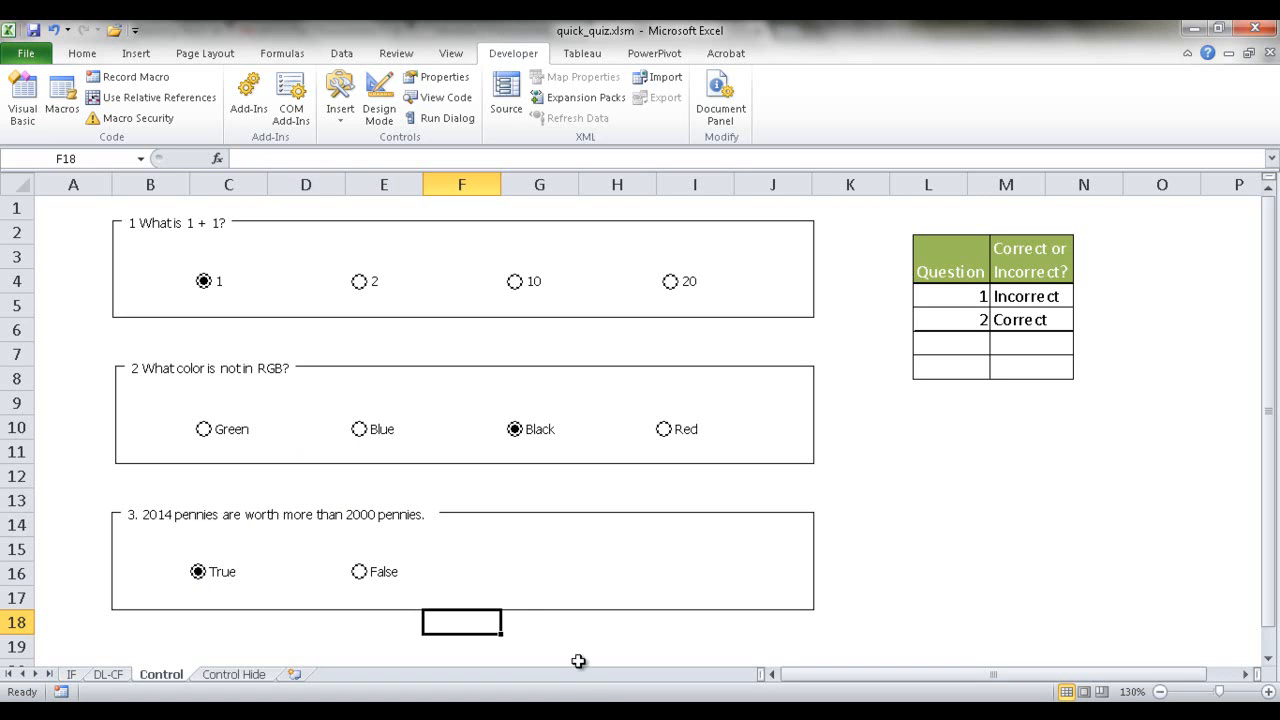
Step: Test question 1 with the options 2 and 20 and check its selected value on the Control Hide sheet
{"action": "left_click", "coordinate": [379, 580]}
{"action": "left_click", "coordinate": [359, 284]}
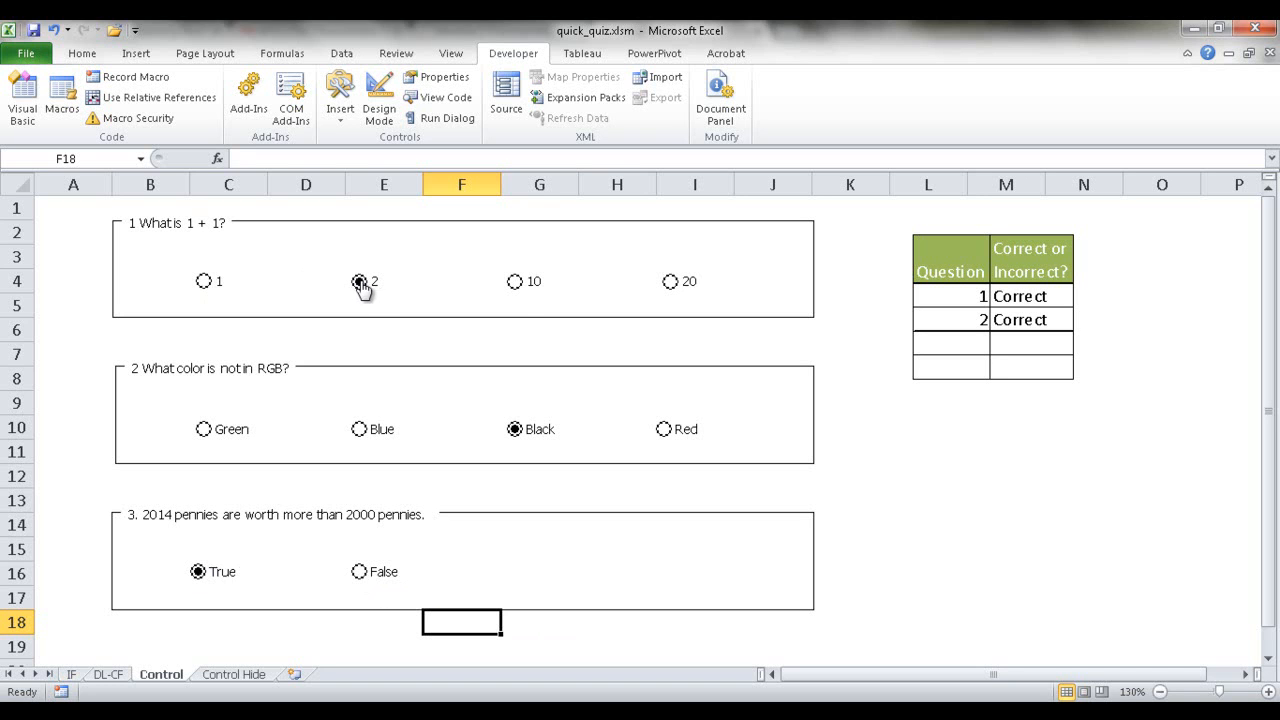
{"action": "left_click", "coordinate": [516, 283]}
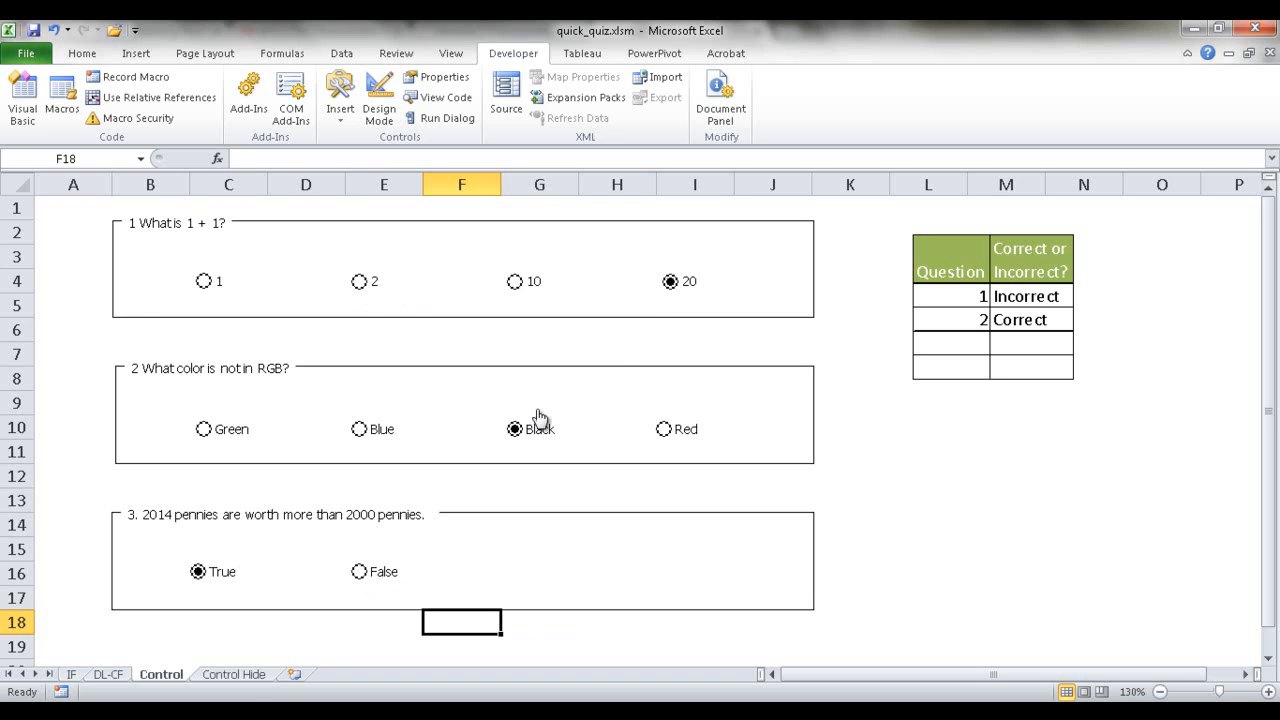
{"action": "left_click", "coordinate": [234, 675]}
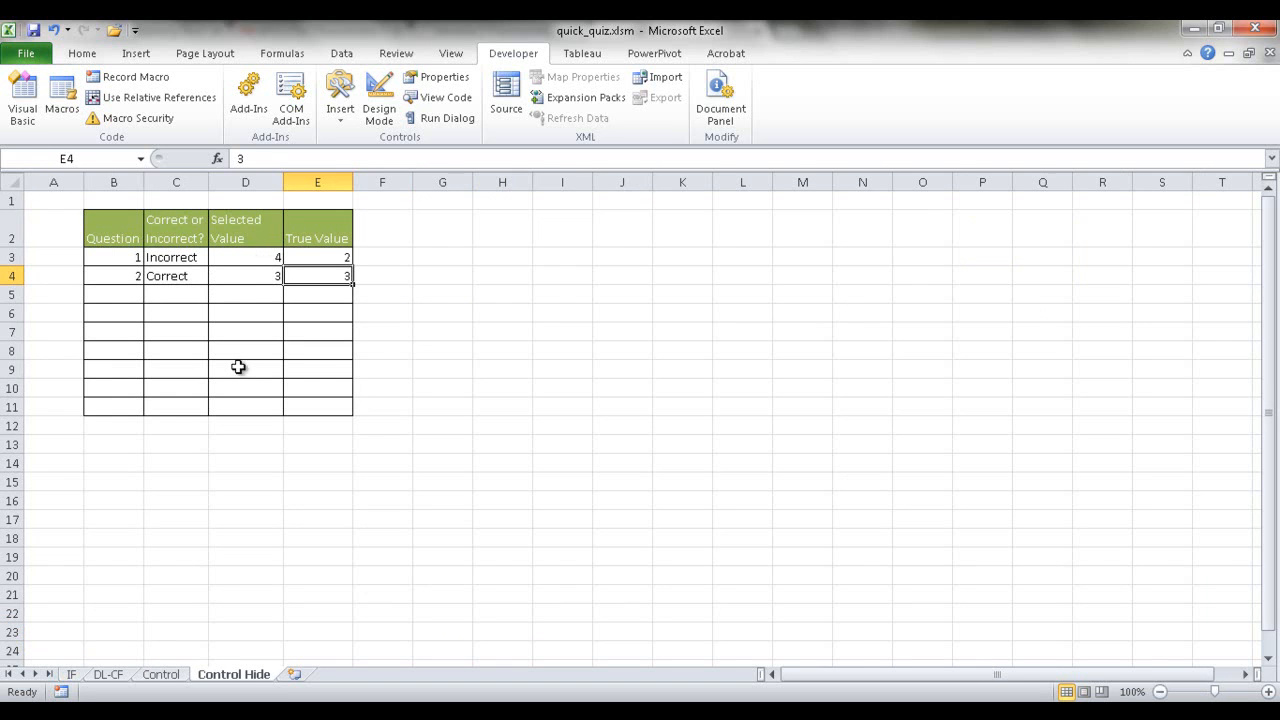
Step: Choose 10 for question 1, check its selected value on the Control Hide sheet, and return to the Control sheet
{"action": "left_click", "coordinate": [162, 675]}
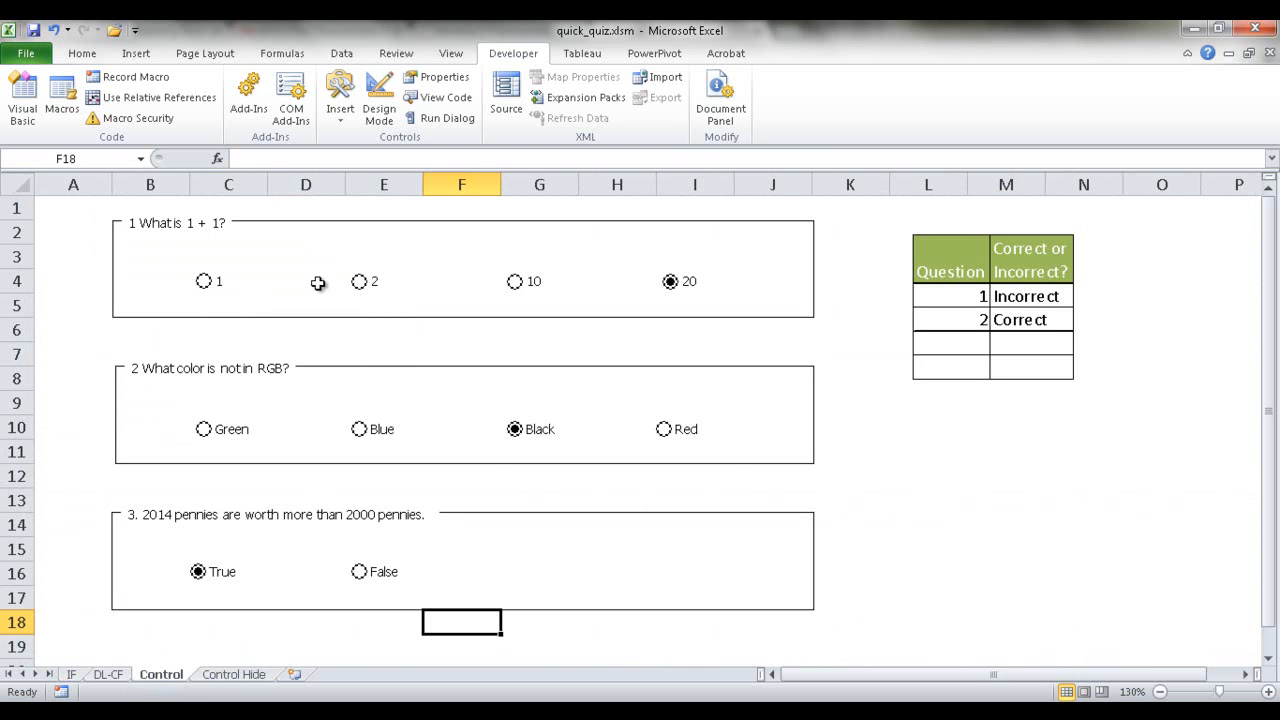
{"action": "left_click", "coordinate": [517, 283]}
{"action": "left_click", "coordinate": [252, 676]}
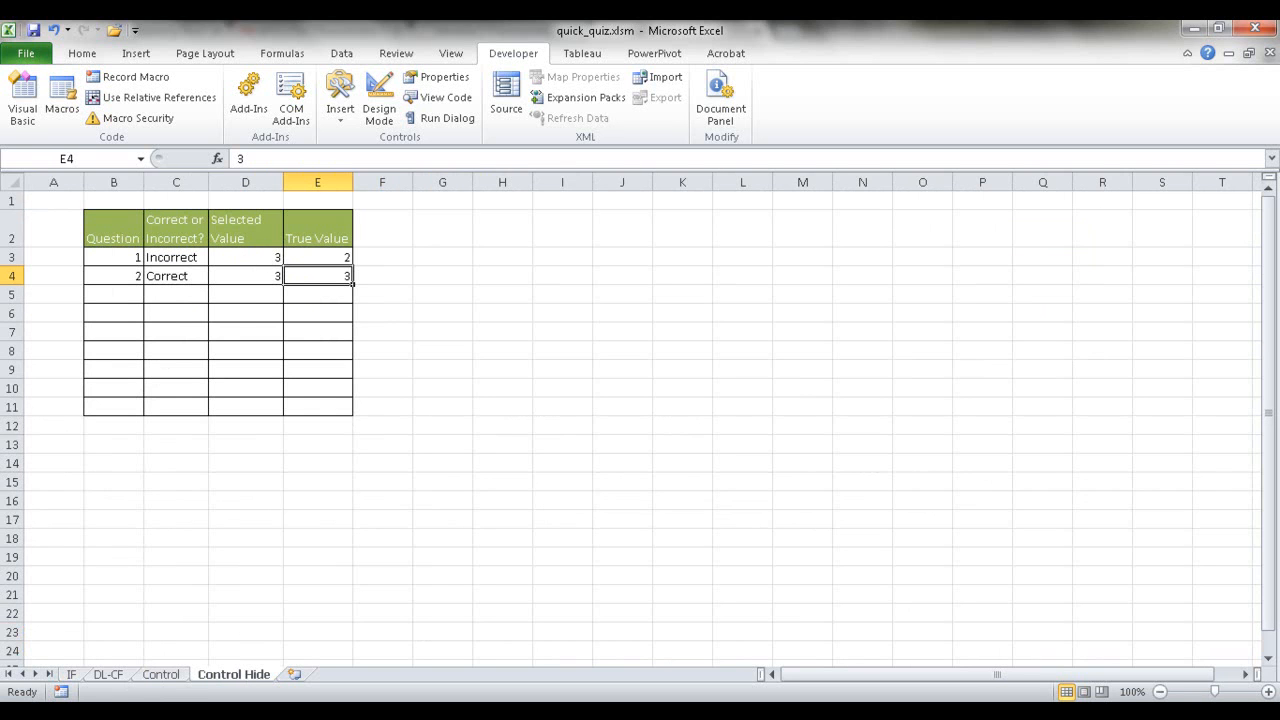
{"action": "left_click", "coordinate": [162, 676]}
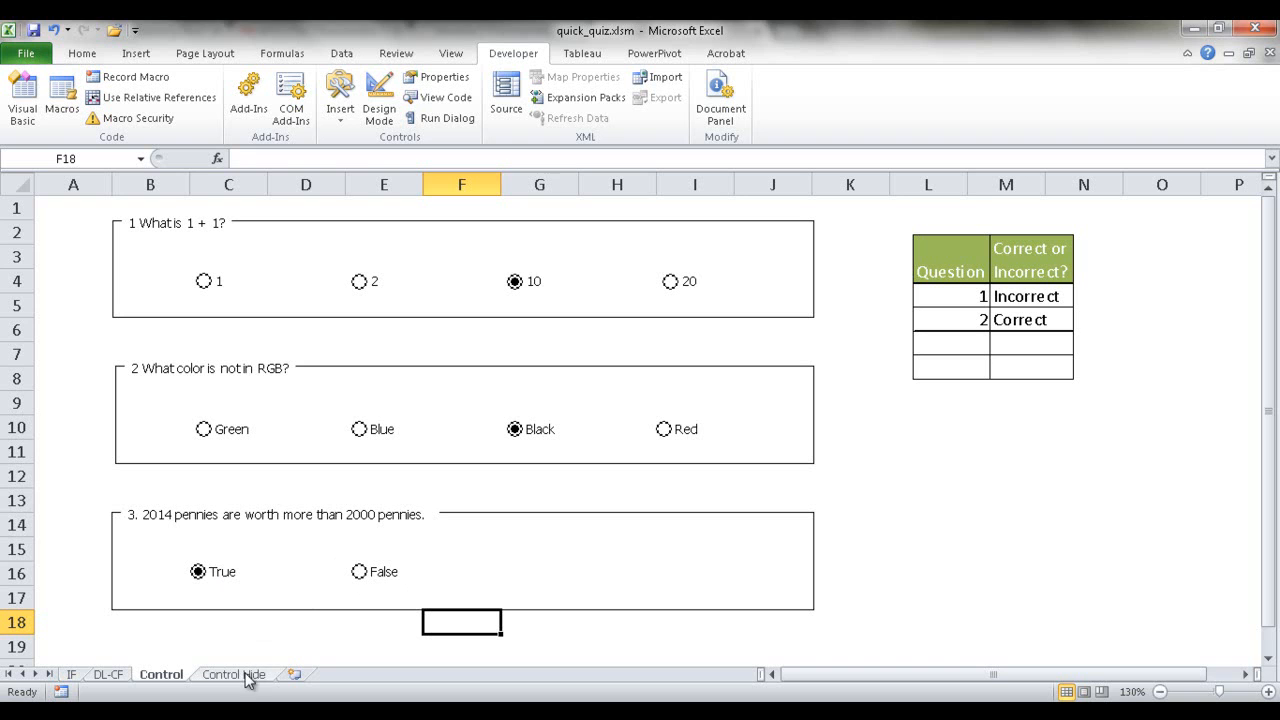
Step: Test question 3 with False and True and check its selected value cell D5 on the Control Hide sheet
{"action": "left_click", "coordinate": [358, 575]}
{"action": "left_click", "coordinate": [200, 573]}
{"action": "left_click", "coordinate": [234, 676]}
{"action": "left_click", "coordinate": [250, 294]}
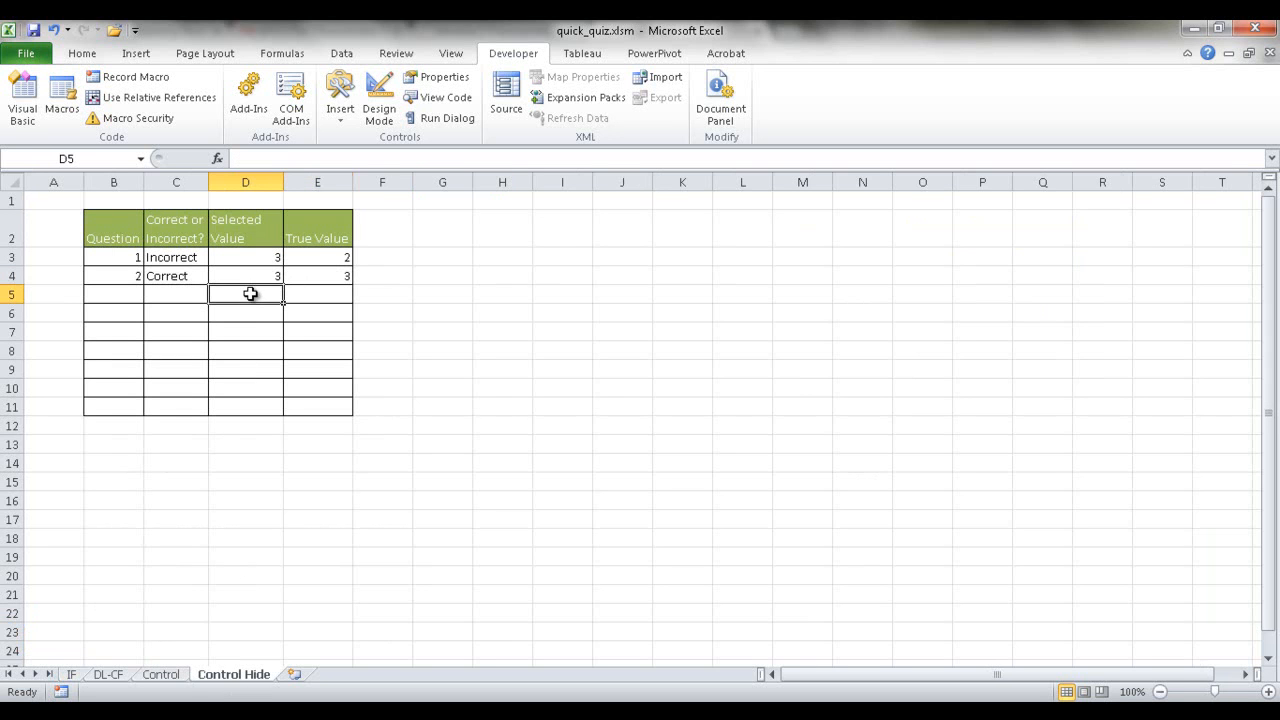
Step: Link the True option button of question 3 on the Control sheet to cell D5 of the Control Hide sheet
{"action": "left_click", "coordinate": [162, 675]}
{"action": "right_click", "coordinate": [214, 578]}
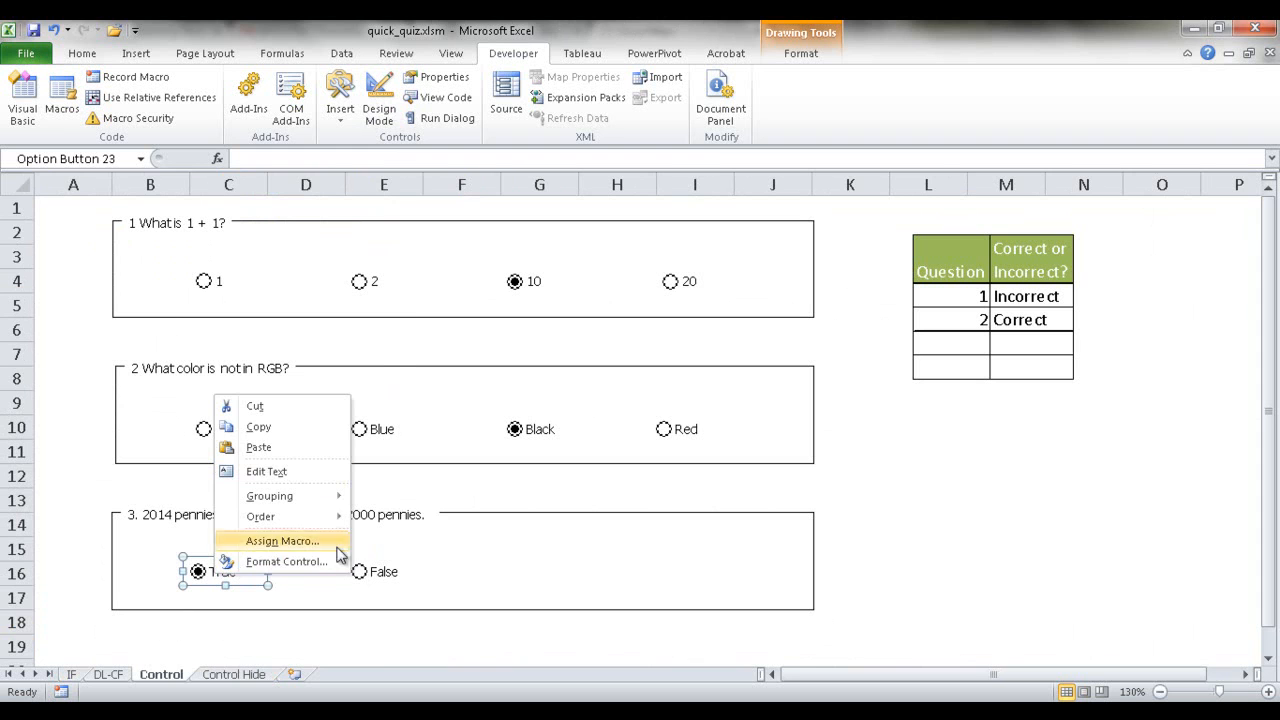
{"action": "left_click", "coordinate": [258, 427]}
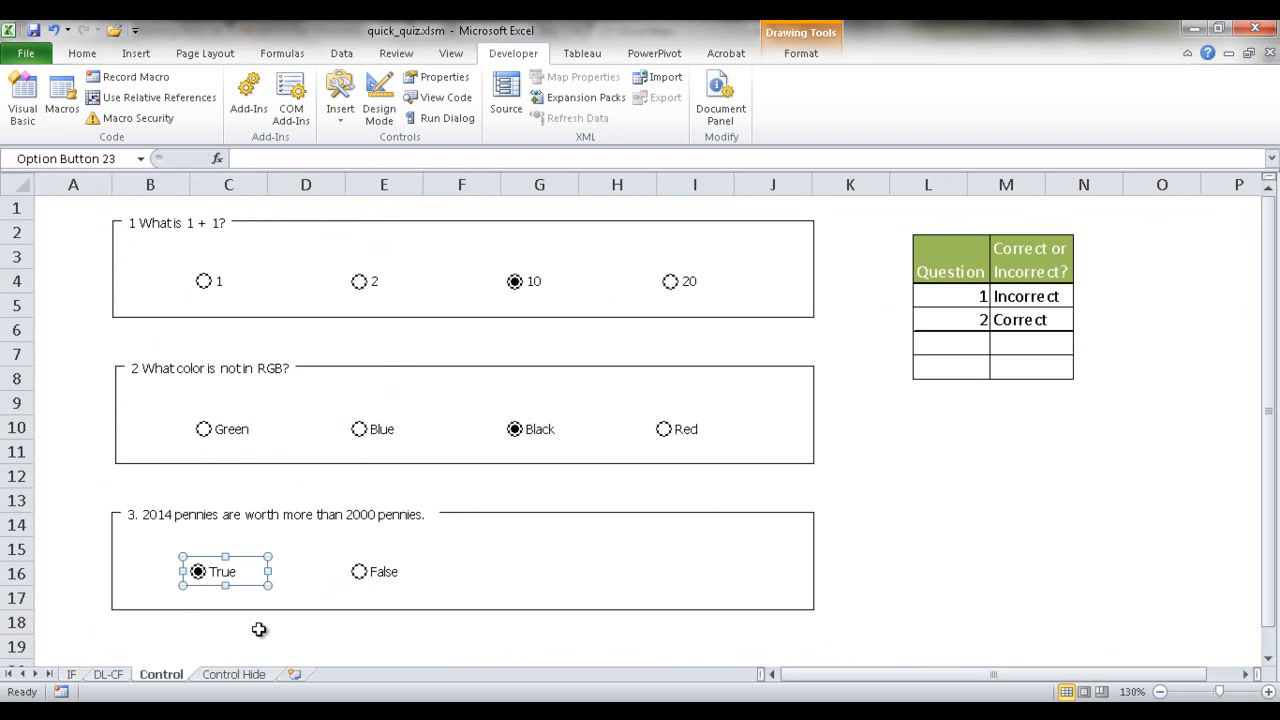
{"action": "right_click", "coordinate": [246, 576]}
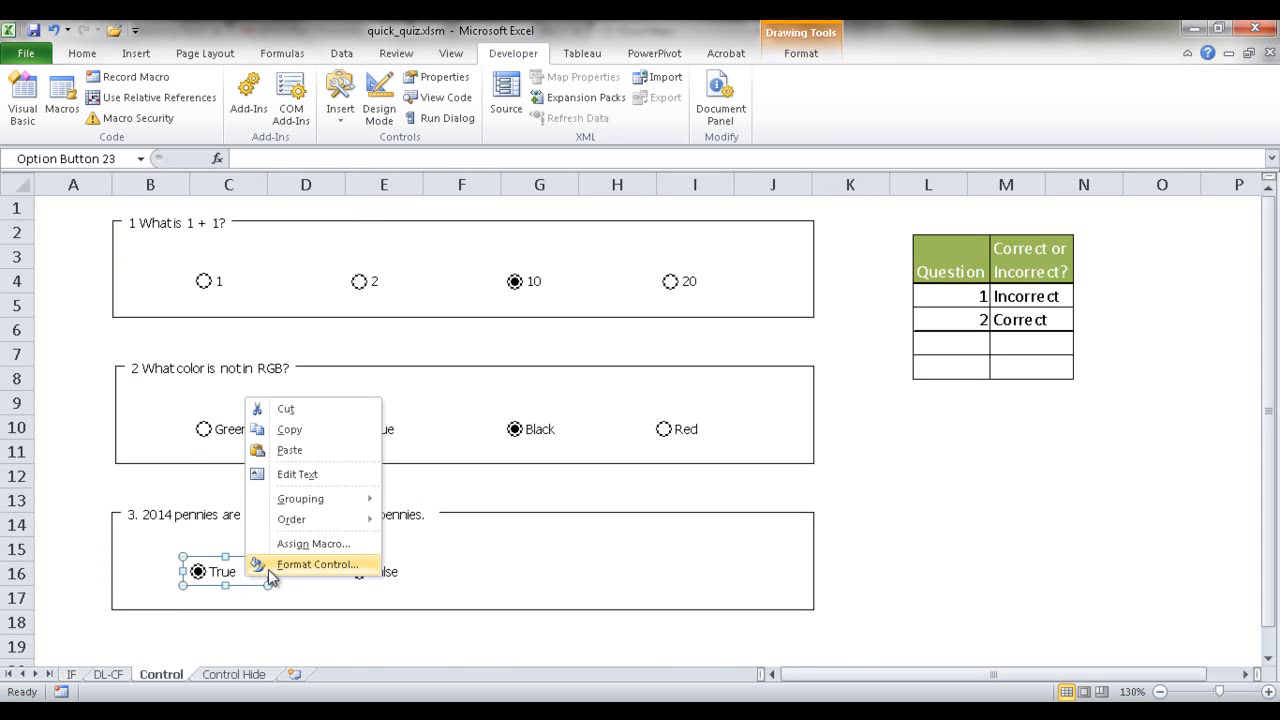
{"action": "left_click", "coordinate": [300, 564]}
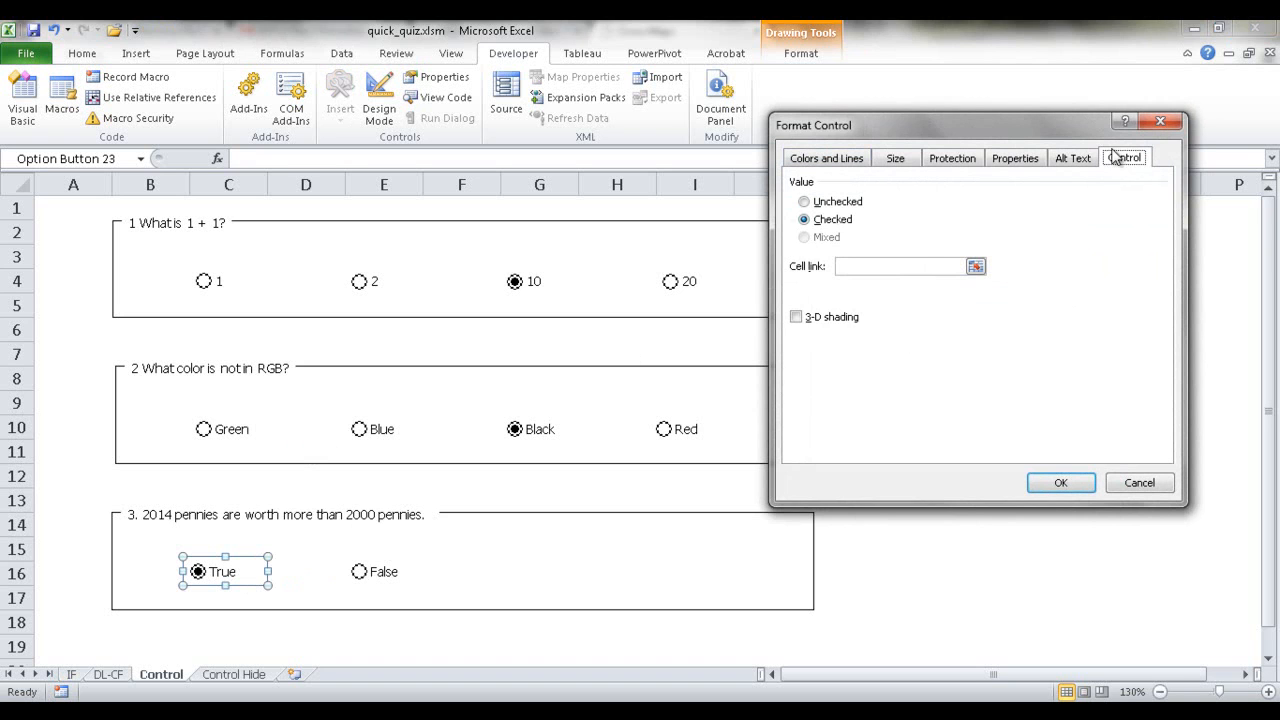
{"action": "left_click", "coordinate": [848, 266]}
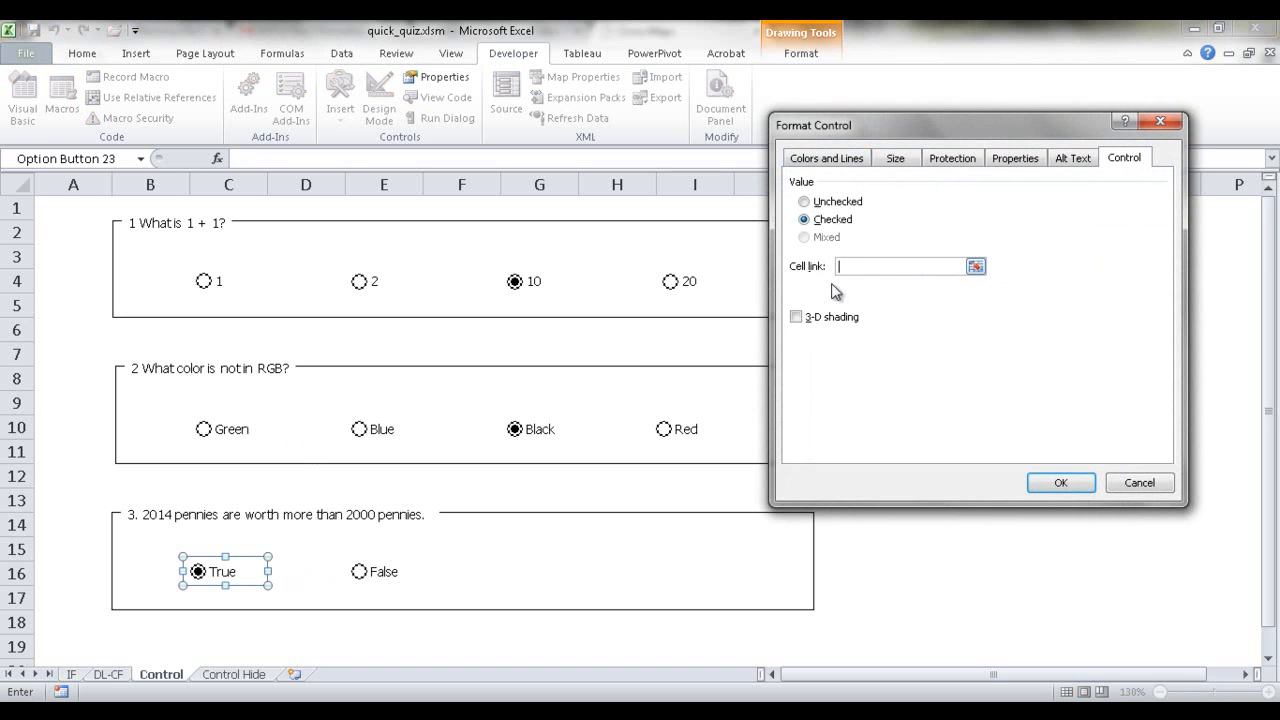
{"action": "left_click", "coordinate": [234, 674]}
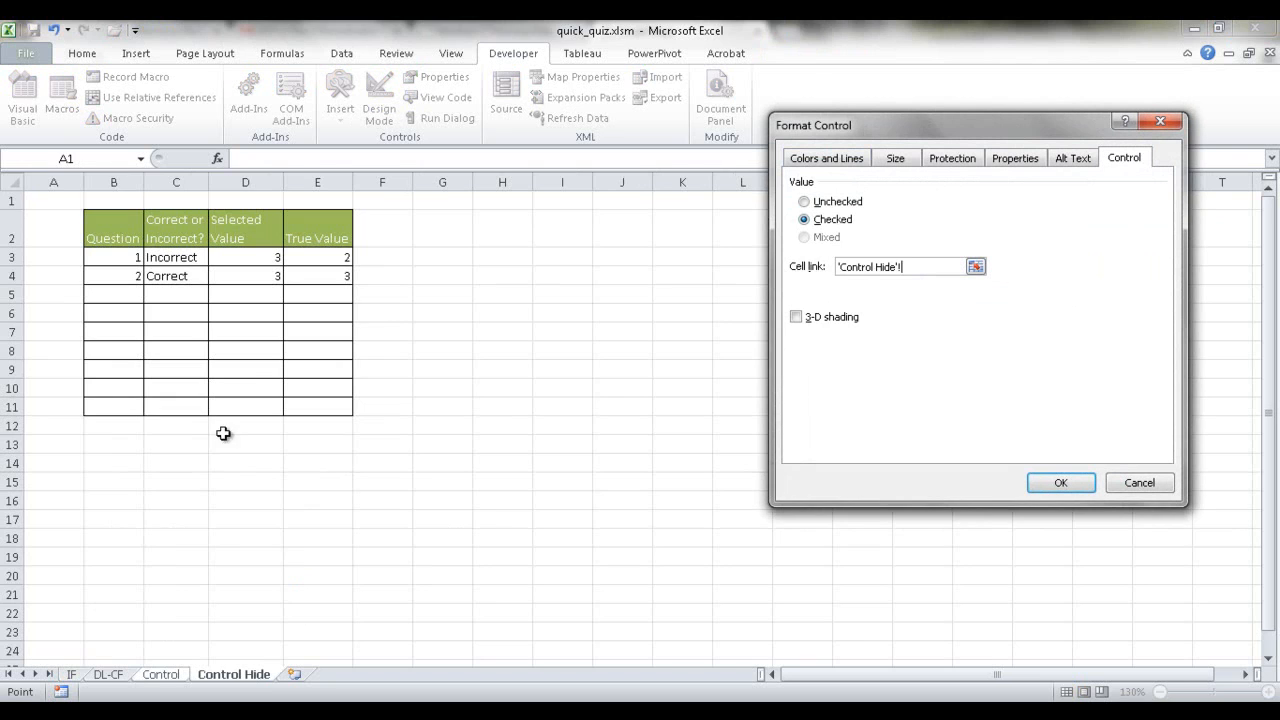
{"action": "left_click", "coordinate": [243, 295]}
{"action": "left_click", "coordinate": [1061, 482]}
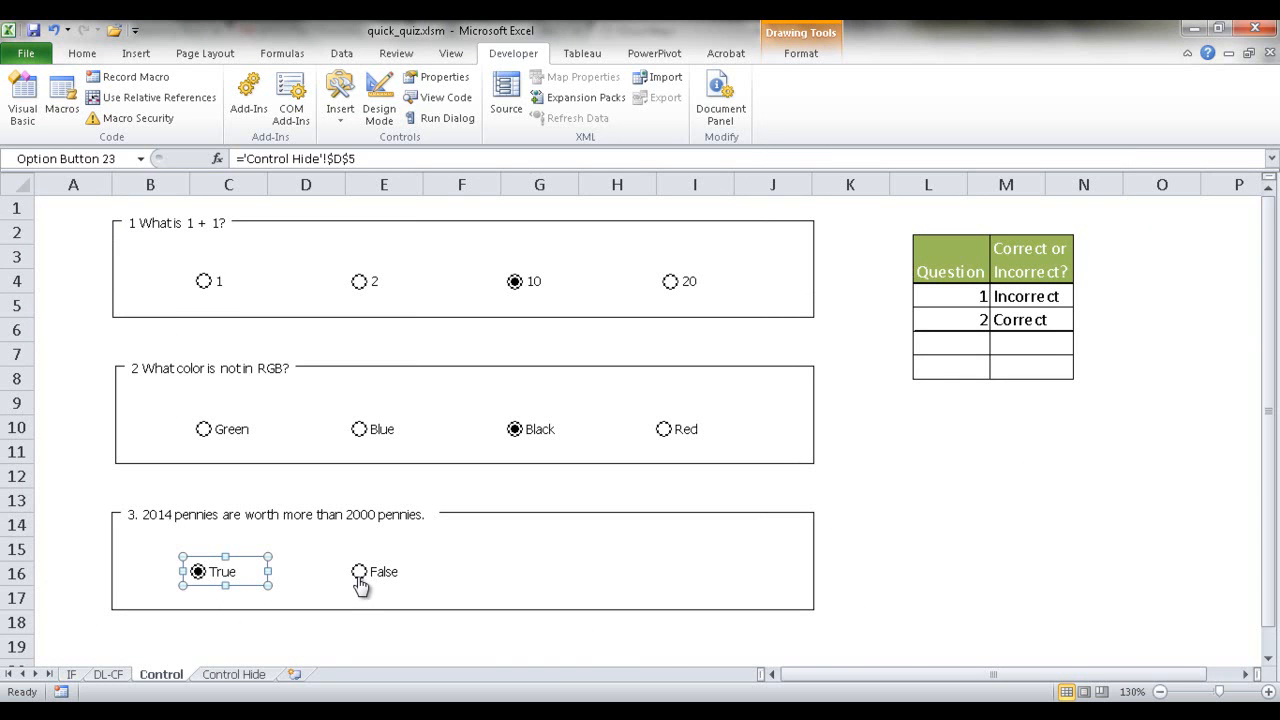
Step: Choose False and True in turn for question 3, checking the linked cell D5 on the Control Hide sheet each time
{"action": "left_click", "coordinate": [234, 674]}
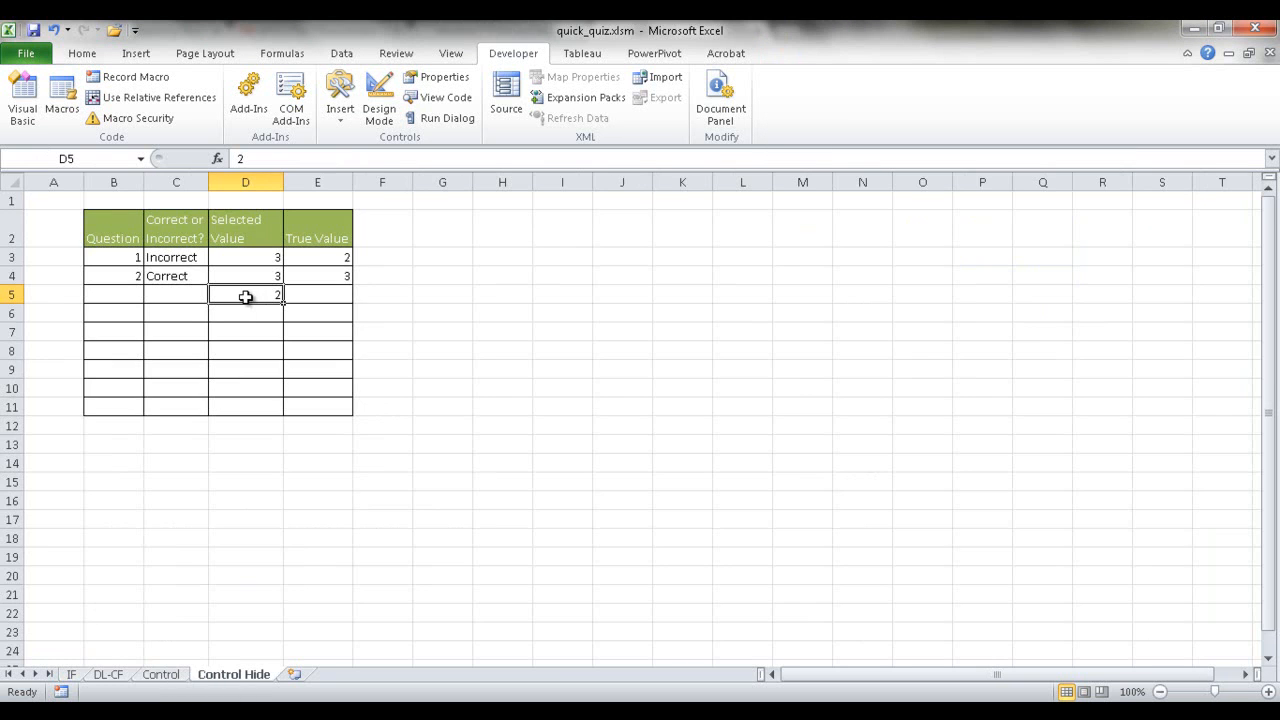
{"action": "left_click", "coordinate": [160, 678]}
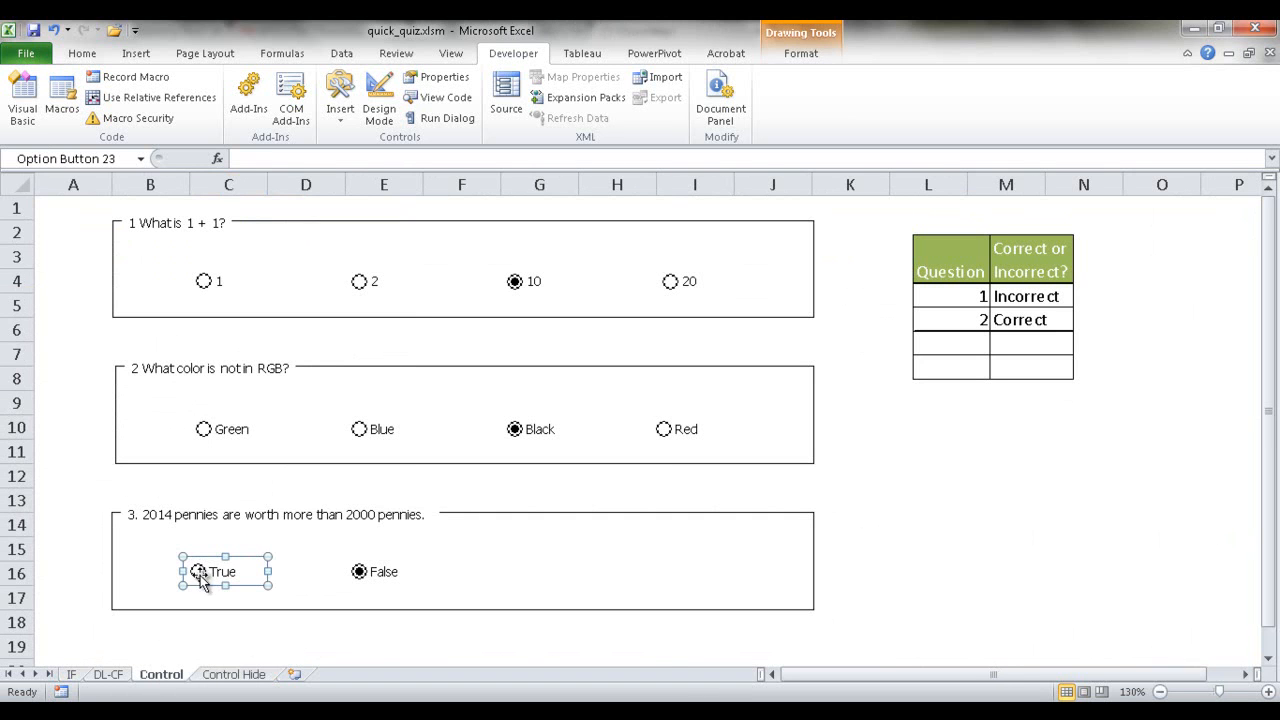
{"action": "left_click", "coordinate": [268, 640]}
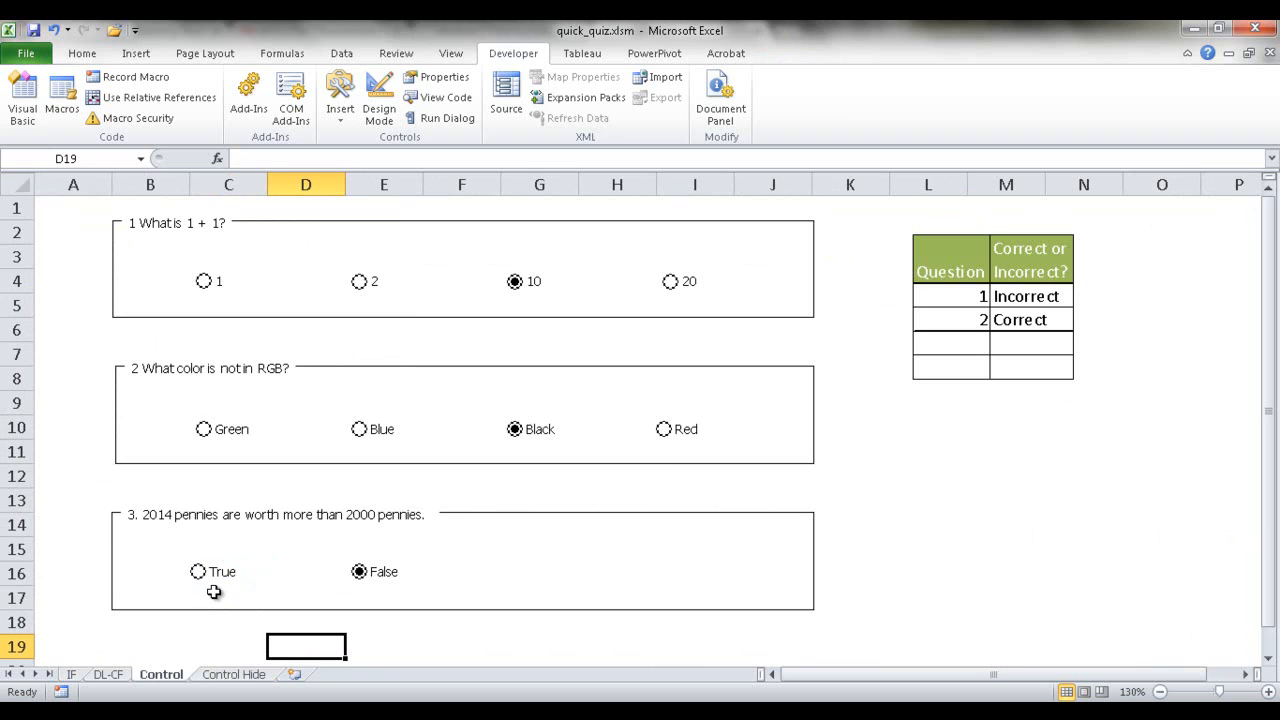
{"action": "left_click", "coordinate": [233, 674]}
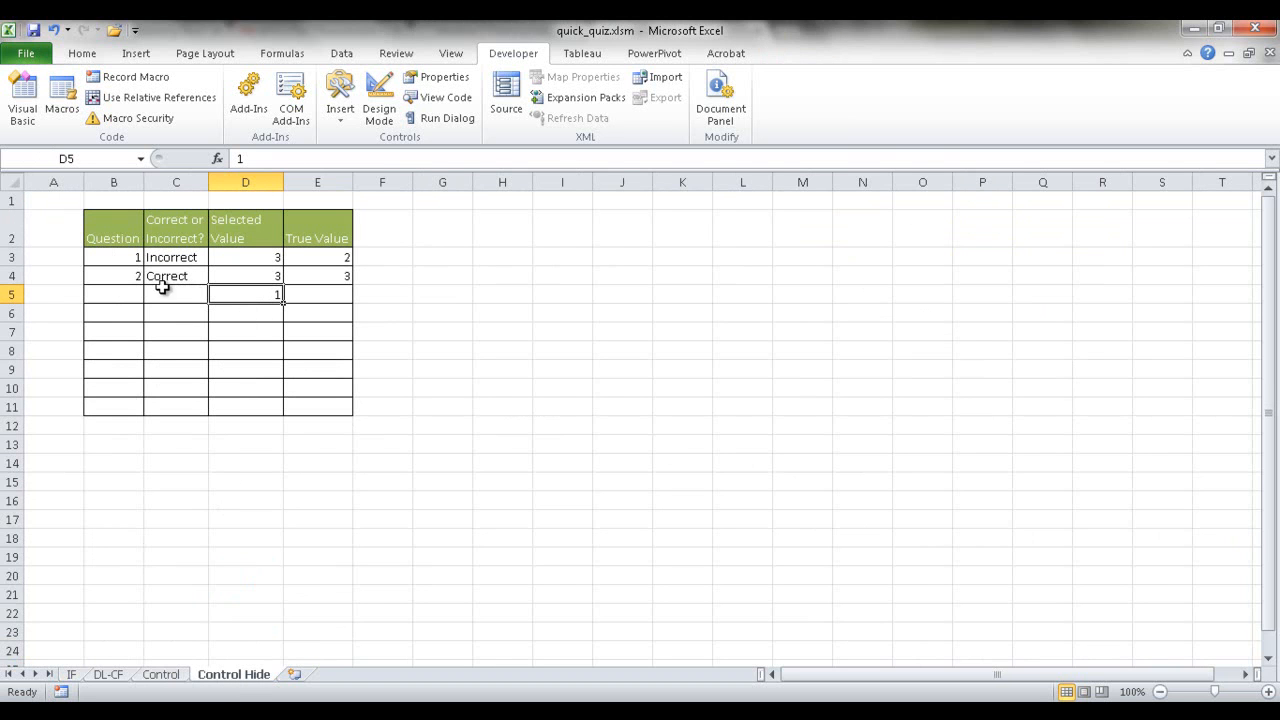
Step: Enter question number 3 in B5 and the formula =IF(D5=1,"Correct","Incorrect") in C5, accepting the correction of the missing quote
{"action": "left_click", "coordinate": [116, 297]}
{"action": "type", "text": "3"}
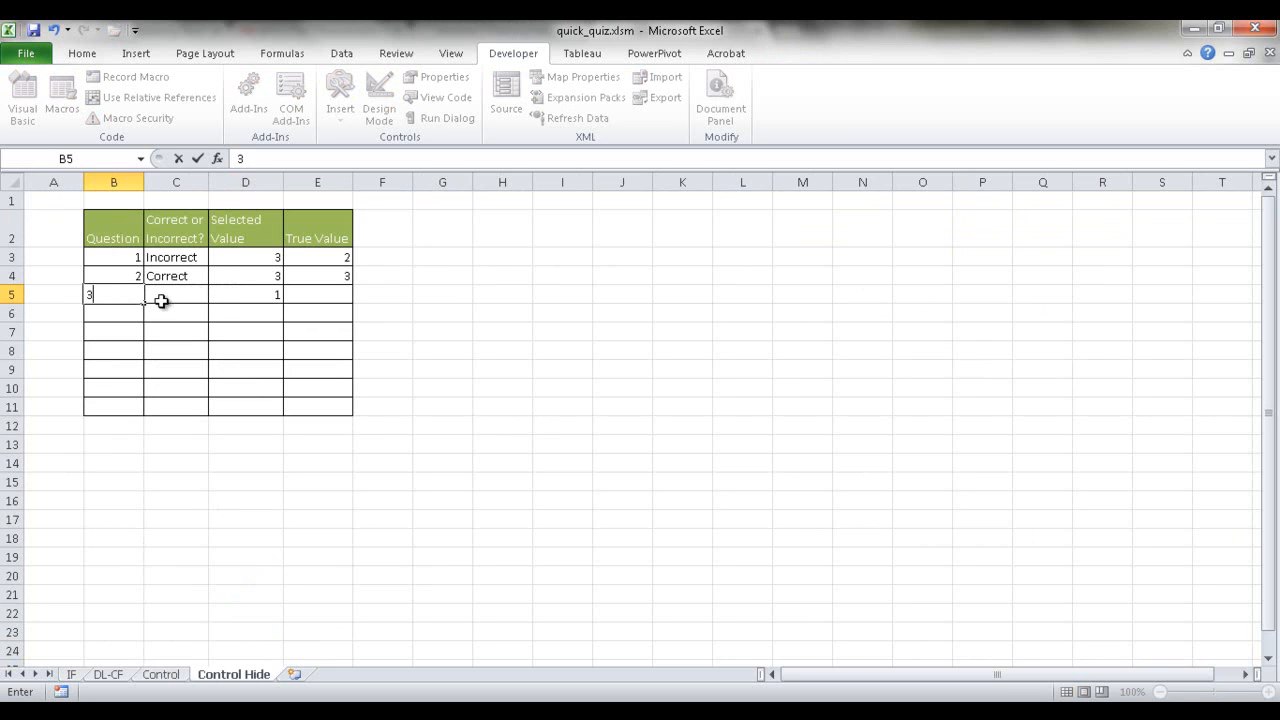
{"action": "left_click", "coordinate": [191, 296]}
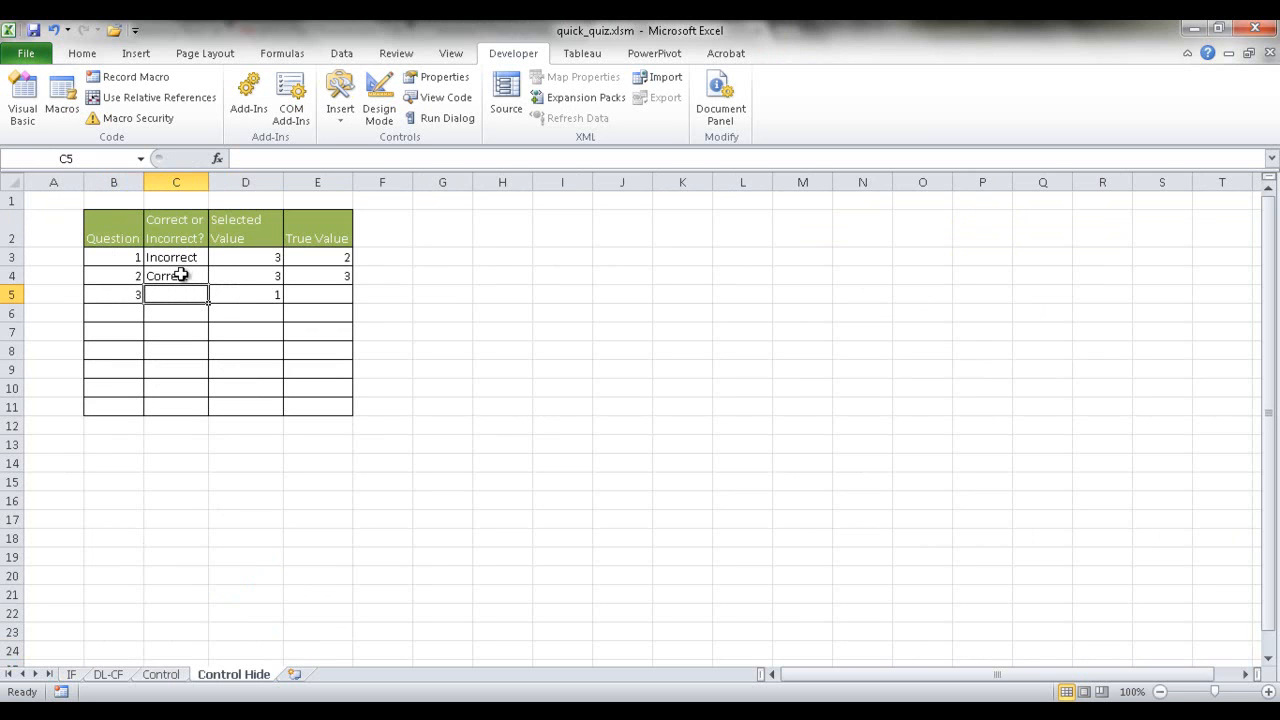
{"action": "left_click", "coordinate": [180, 275]}
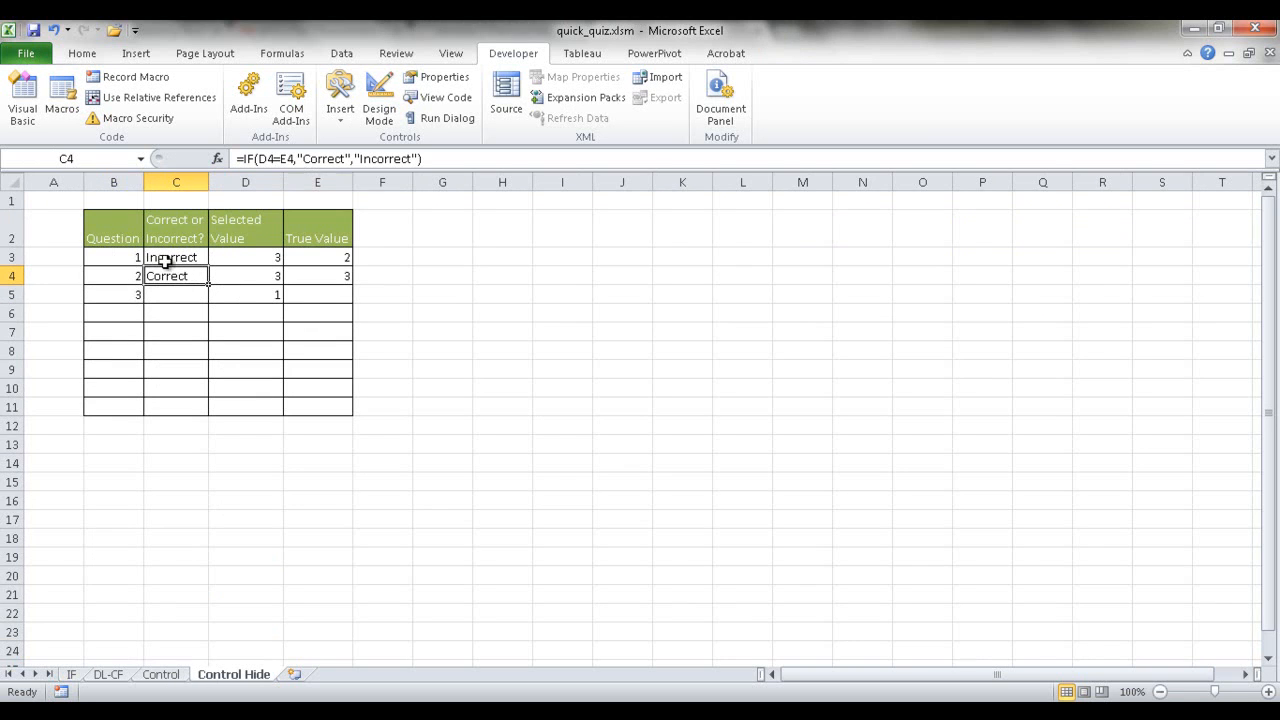
{"action": "left_click", "coordinate": [175, 293]}
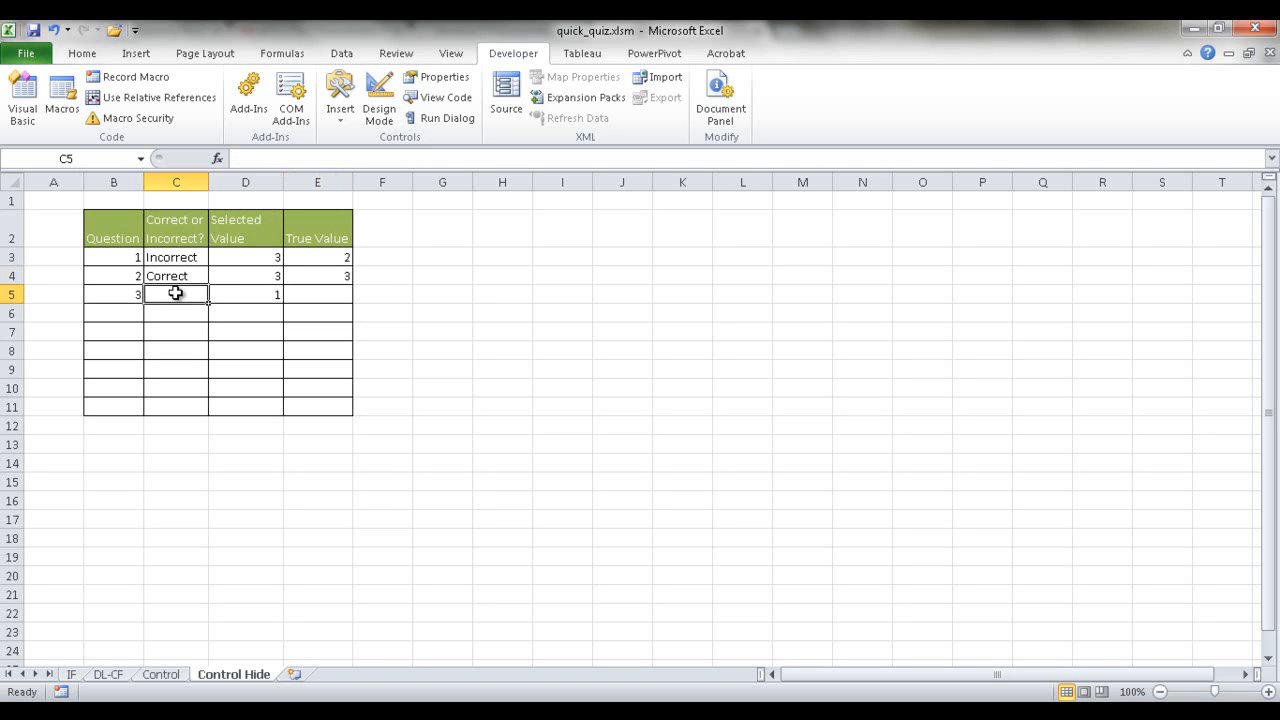
{"action": "type", "text": "=IF("}
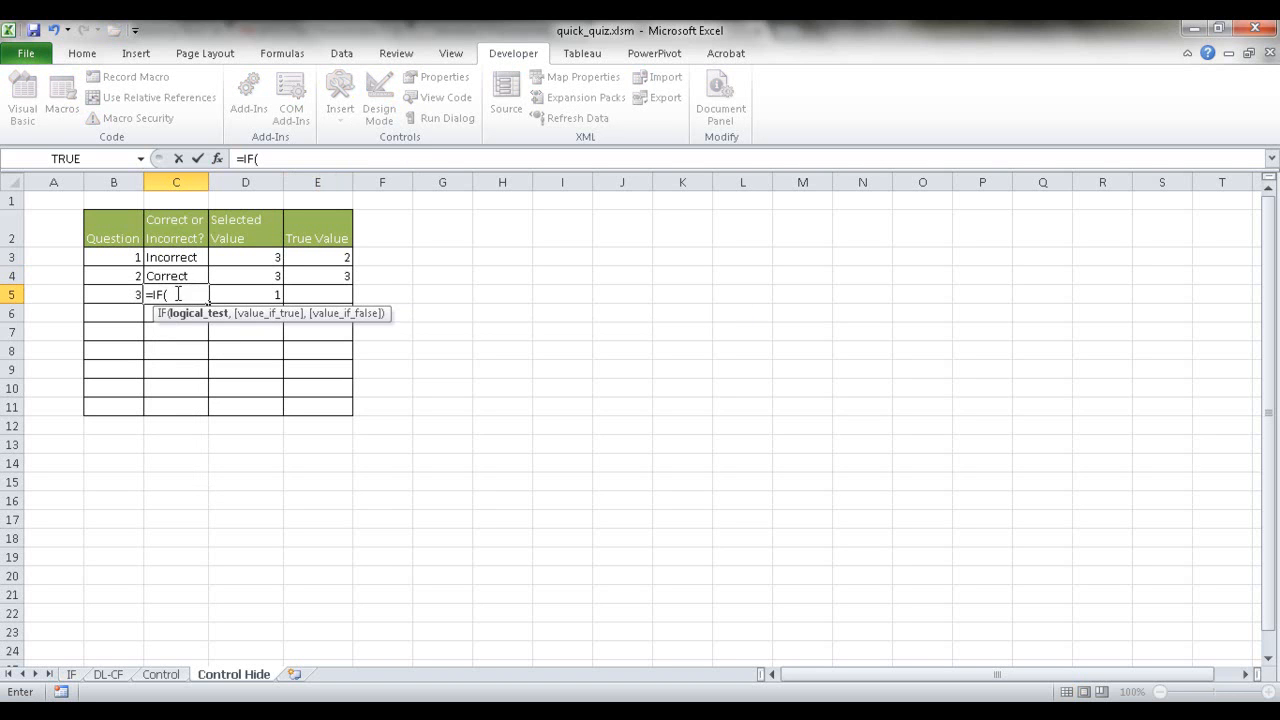
{"action": "left_click", "coordinate": [246, 295]}
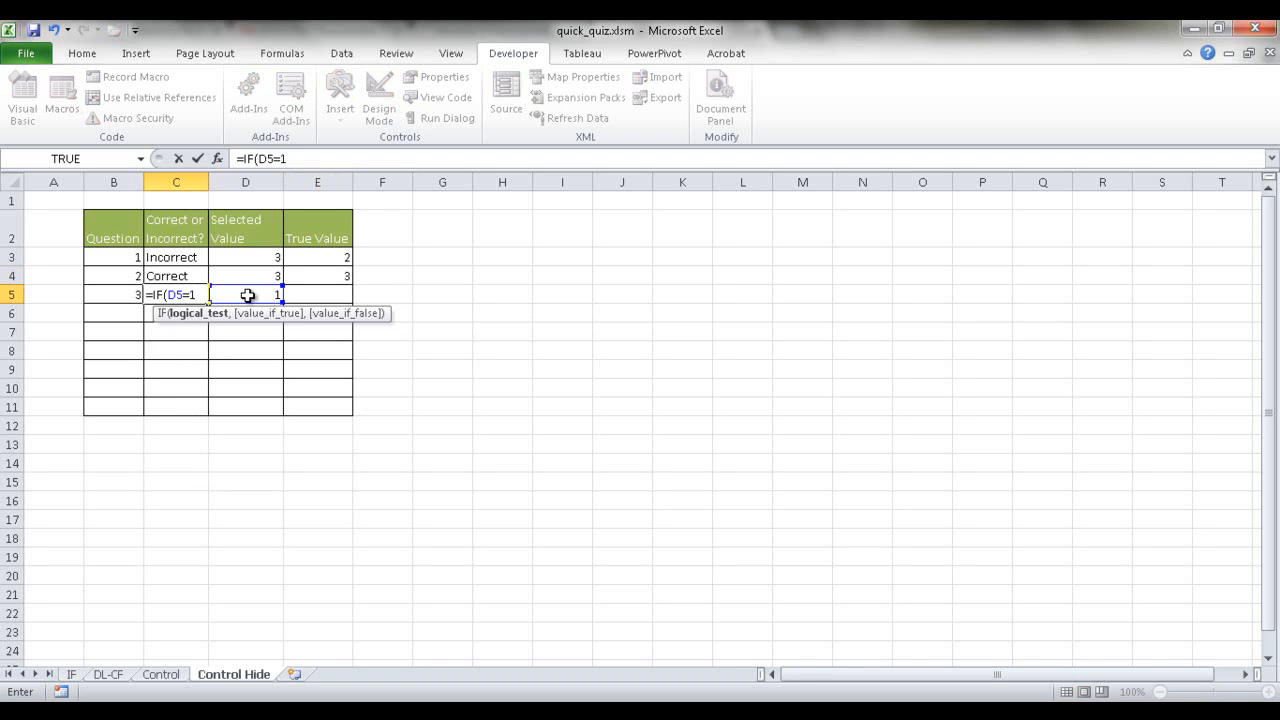
{"action": "type", "text": "=1,"}
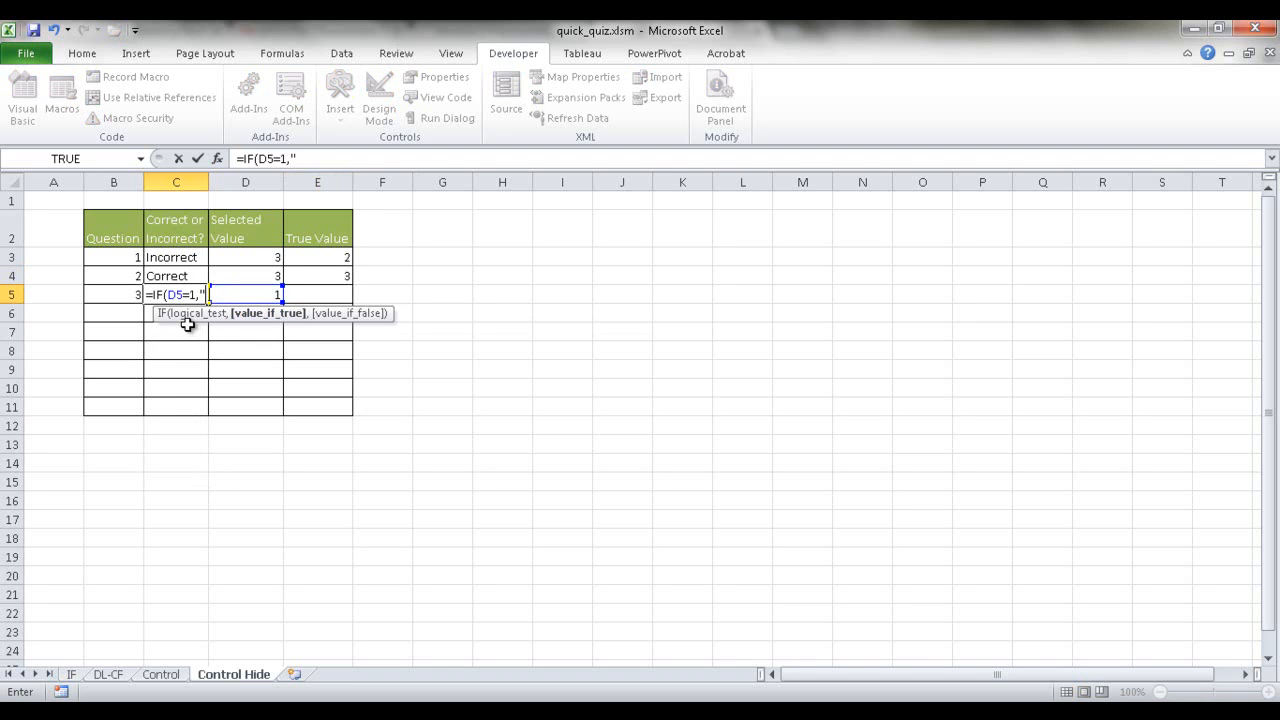
{"action": "type", "text": "\"Correct\","}
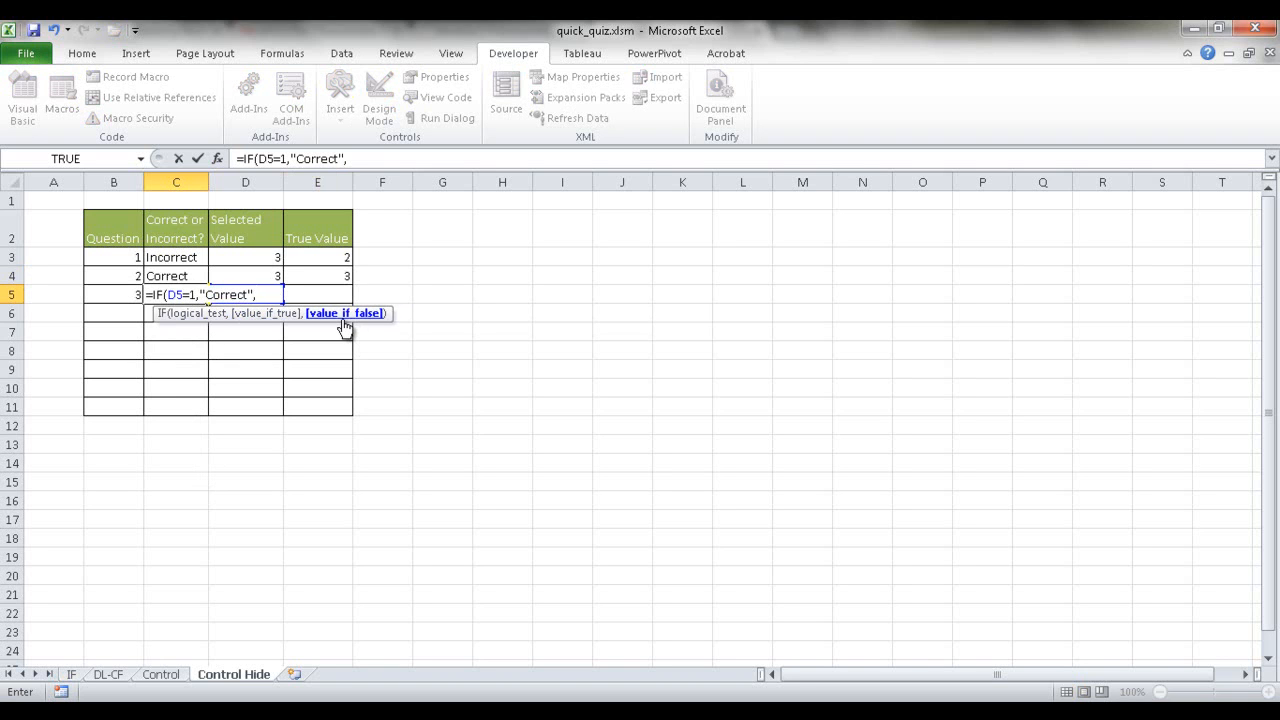
{"action": "type", "text": "\"Incorrect"}
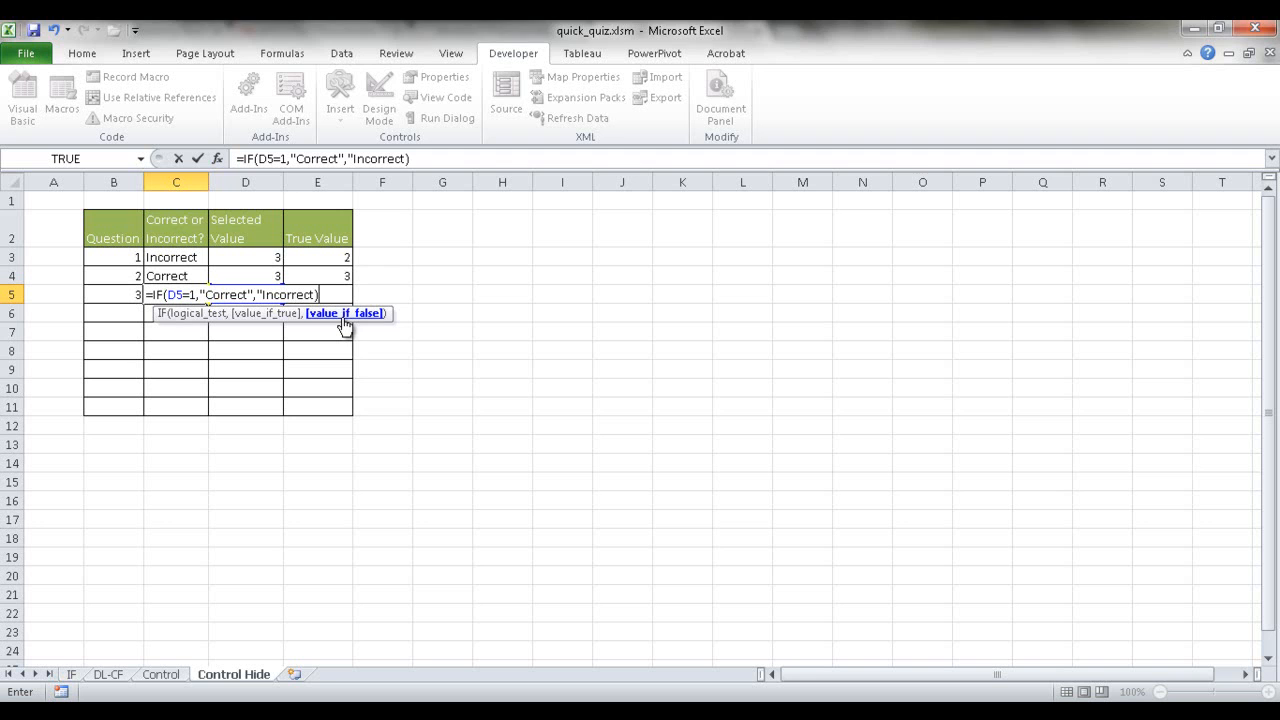
{"action": "key", "text": "Return"}
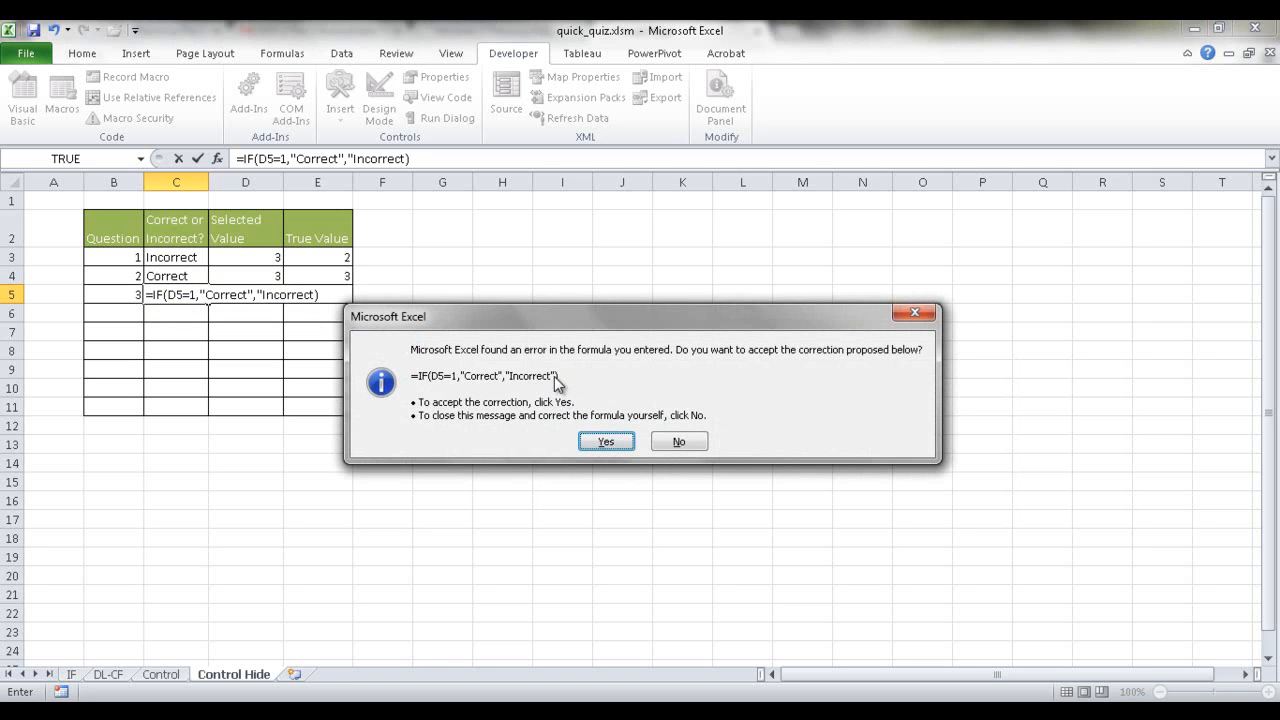
{"action": "left_click", "coordinate": [605, 441]}
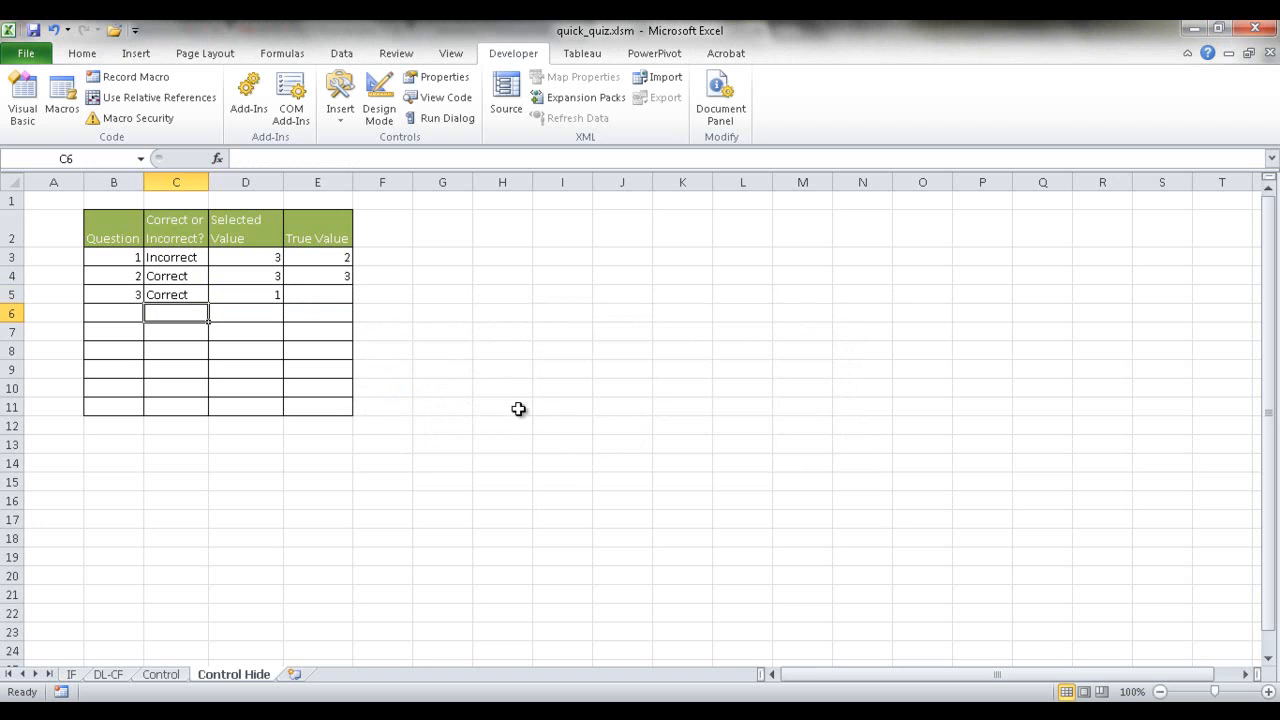
Step: Set the true value of question 3 in cell E5 to 1
{"action": "left_click", "coordinate": [320, 276]}
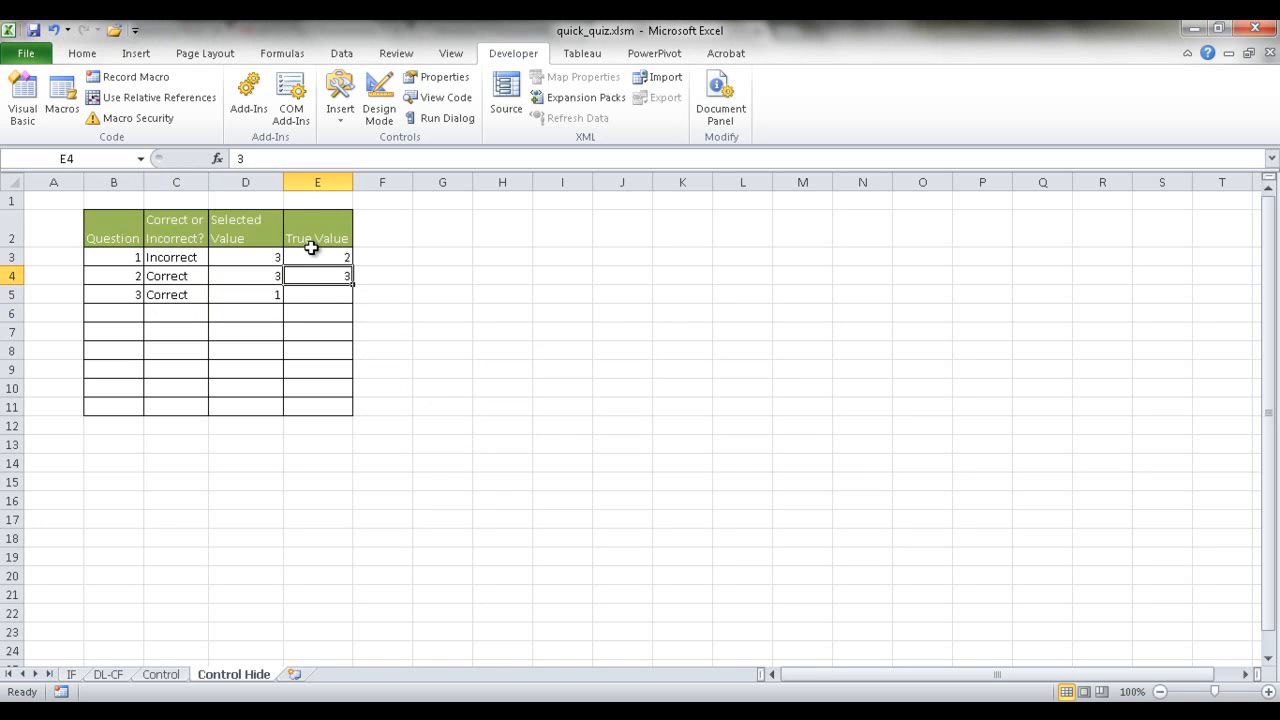
{"action": "left_click", "coordinate": [315, 294]}
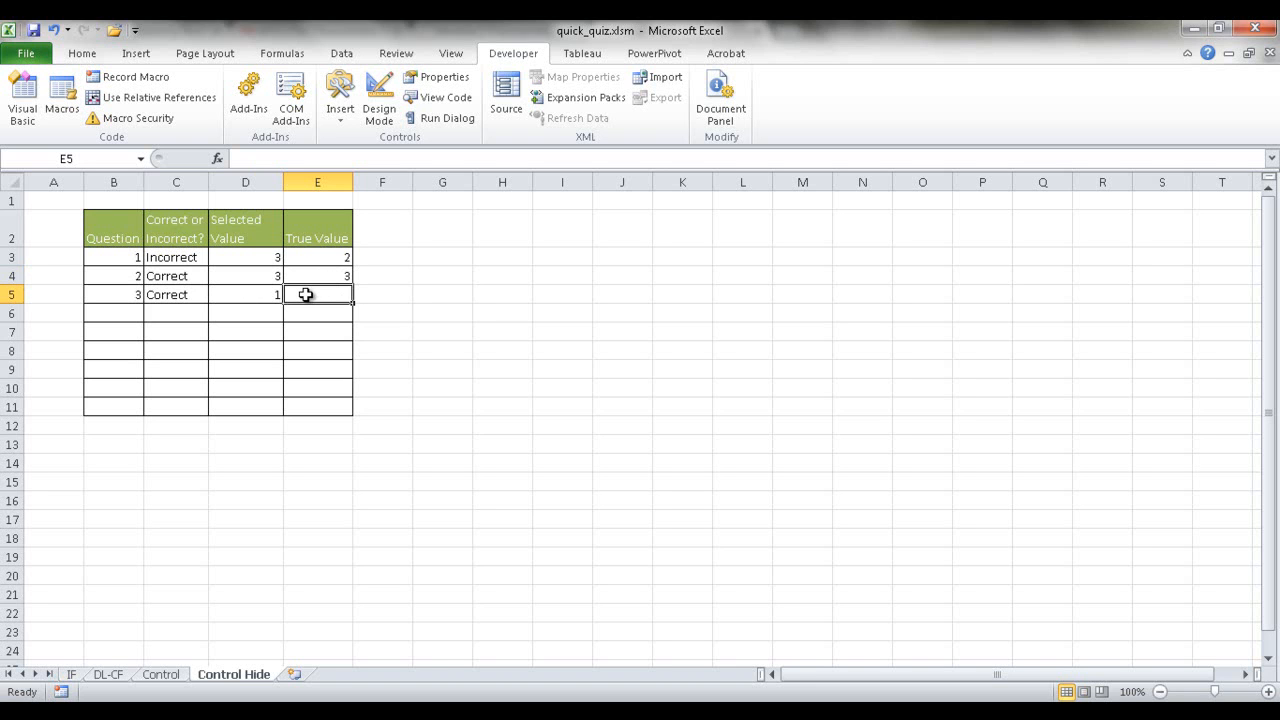
{"action": "type", "text": "1"}
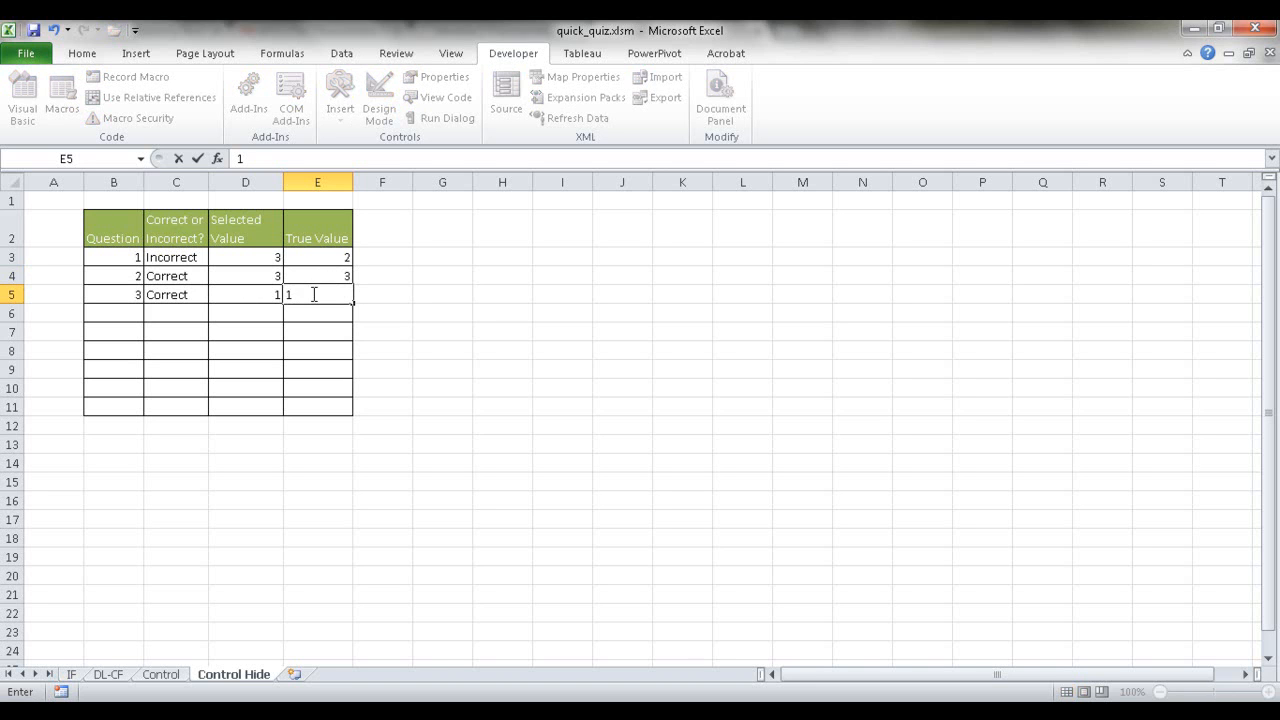
{"action": "key", "text": "Return"}
Step: Edit the formula in C5 to compare with the true value cell: =IF(D5=E5,"Correct","Incorrect")
{"action": "left_click", "coordinate": [180, 294]}
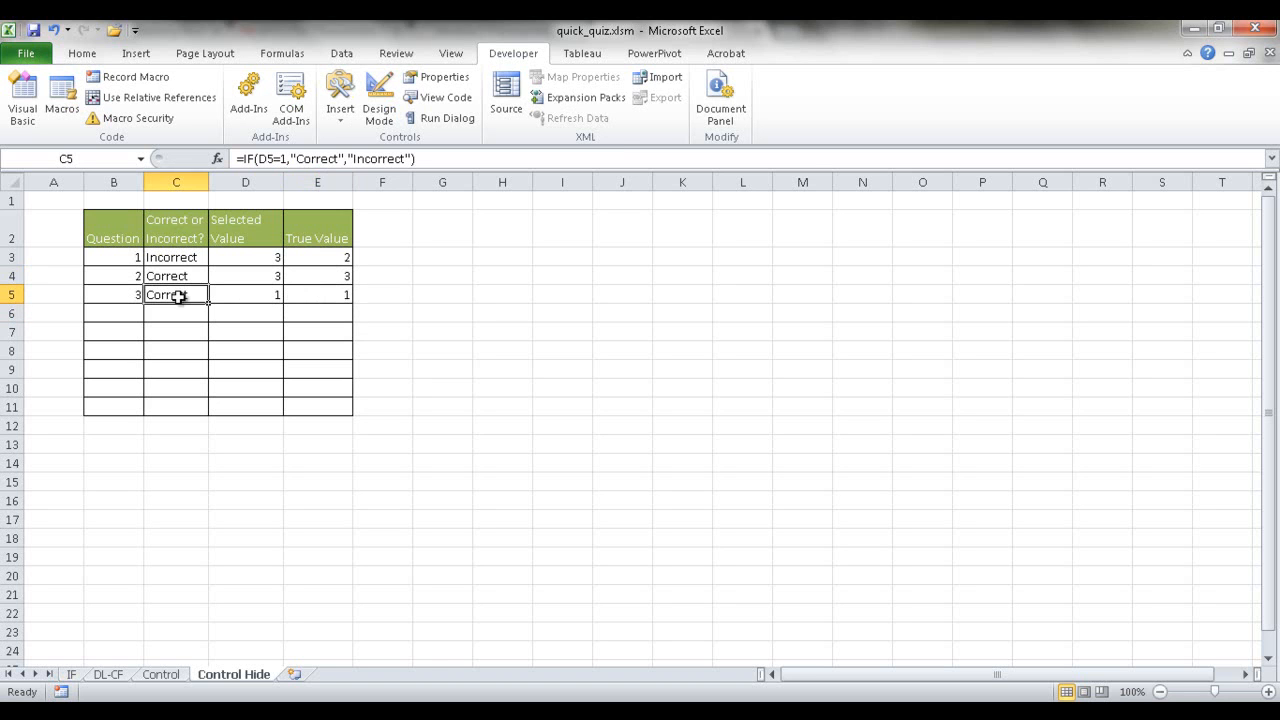
{"action": "left_click", "coordinate": [288, 160]}
{"action": "key", "text": "BackSpace"}
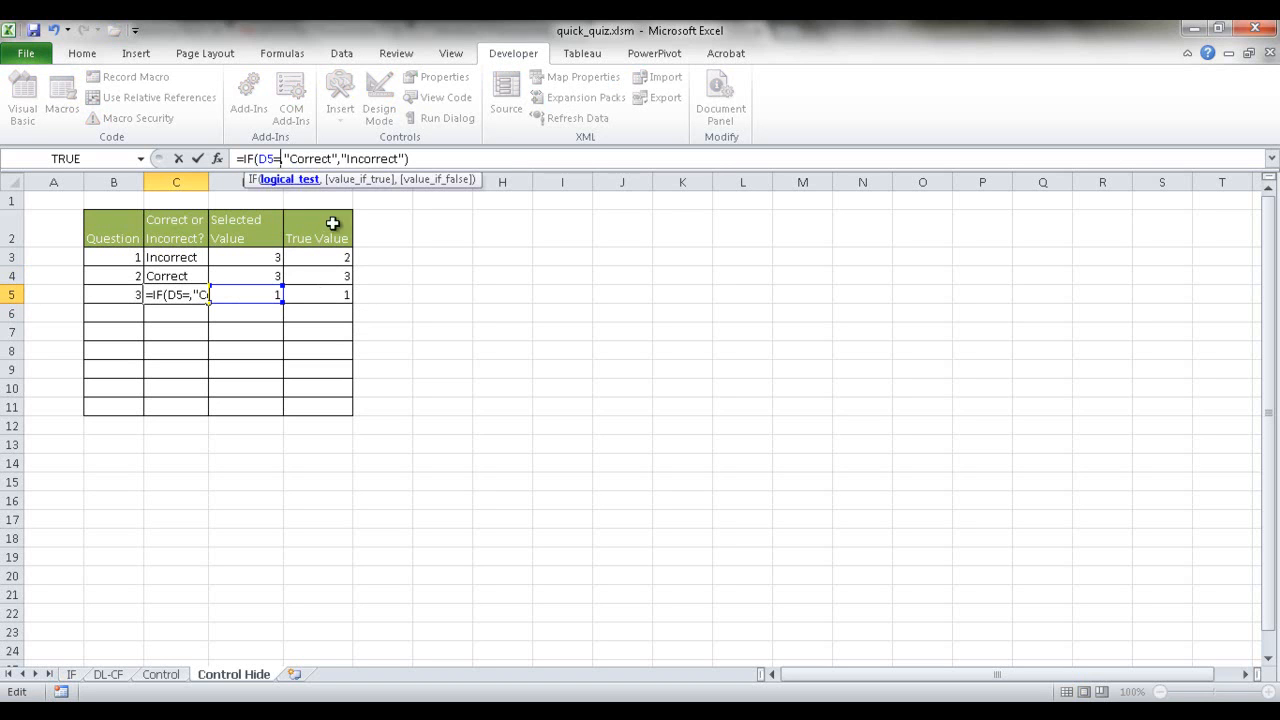
{"action": "left_click", "coordinate": [331, 293]}
{"action": "key", "text": "Return"}
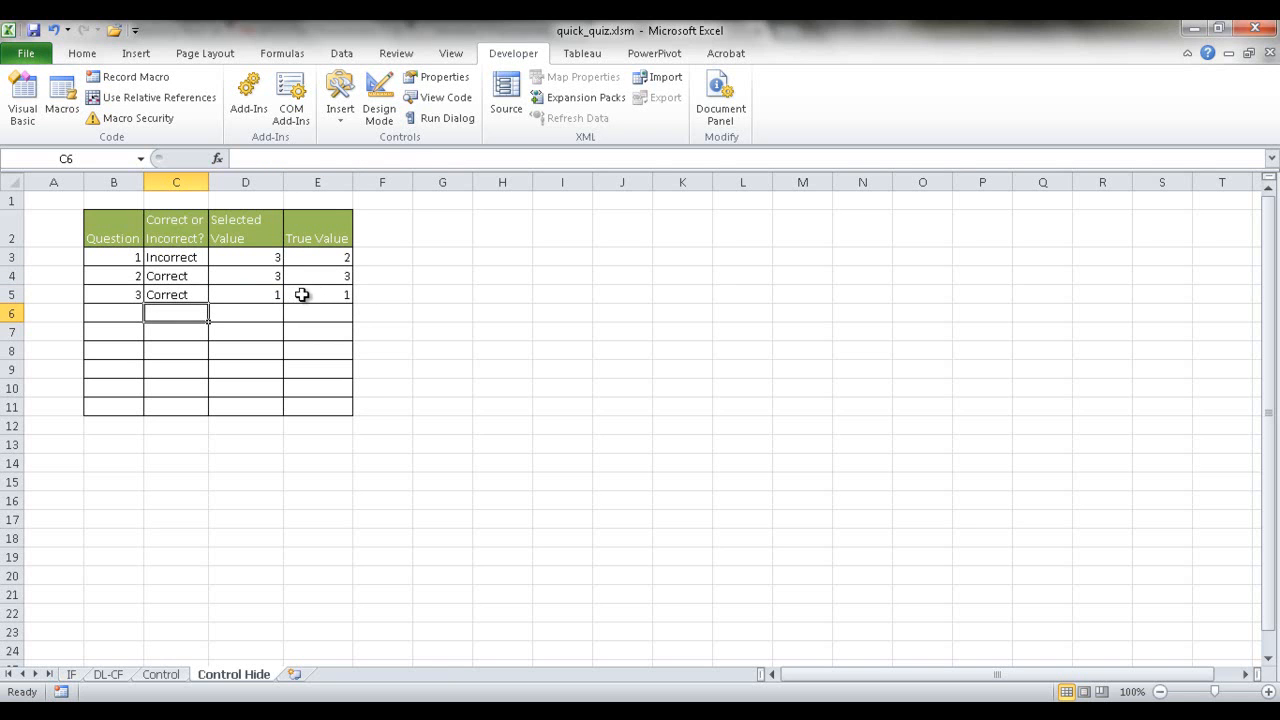
{"action": "left_click", "coordinate": [187, 294]}
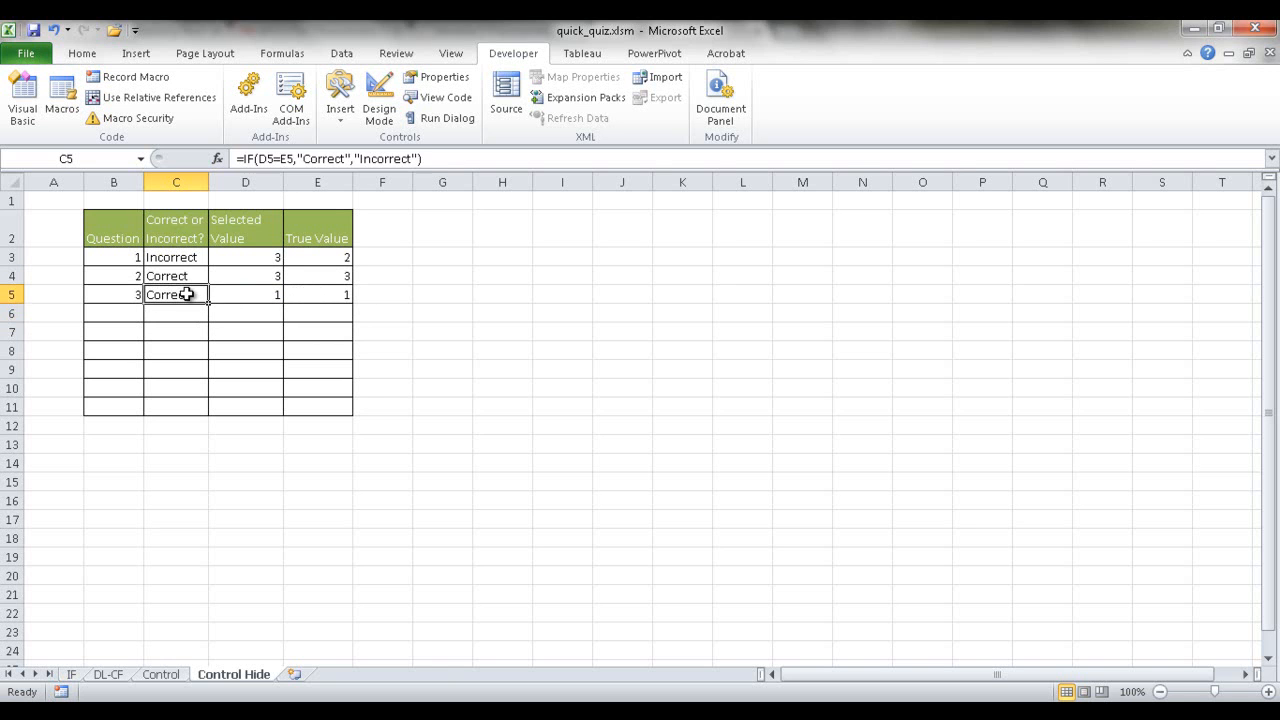
{"action": "left_click", "coordinate": [335, 295]}
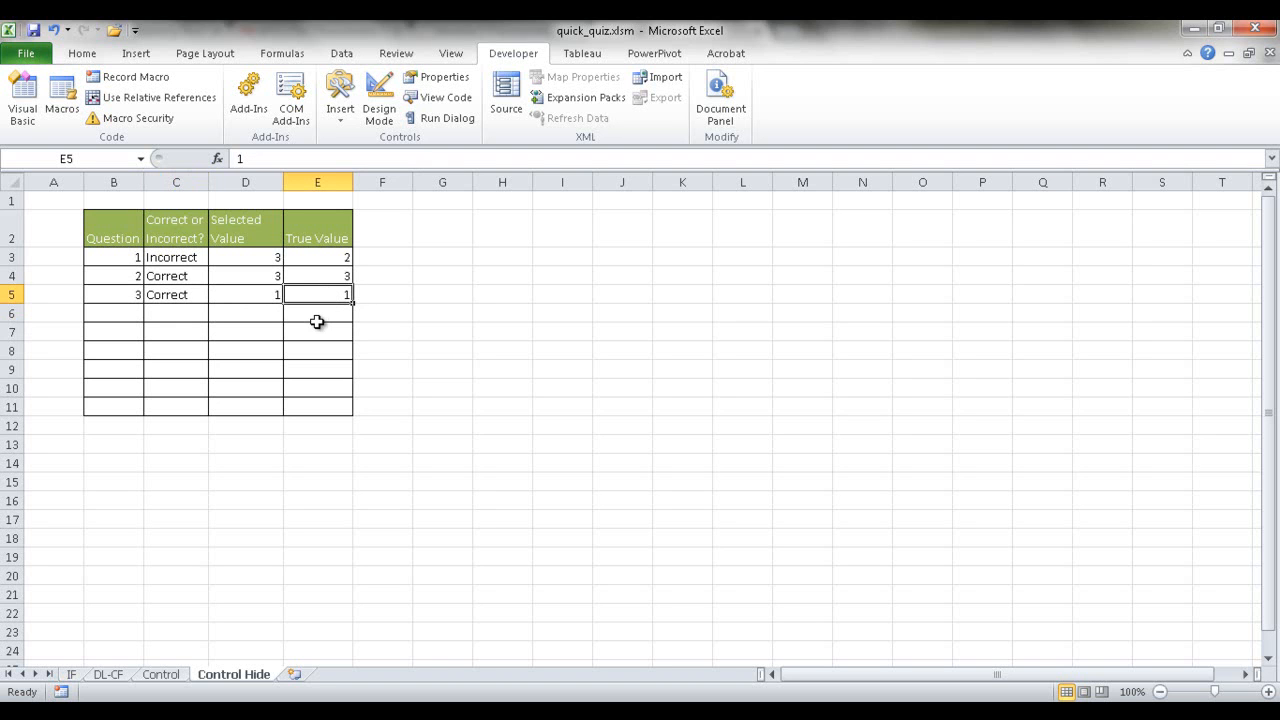
Step: Test question 3 on the Control sheet with False and True, end on False, check its Control Hide row and return to the Control sheet
{"action": "left_click", "coordinate": [161, 675]}
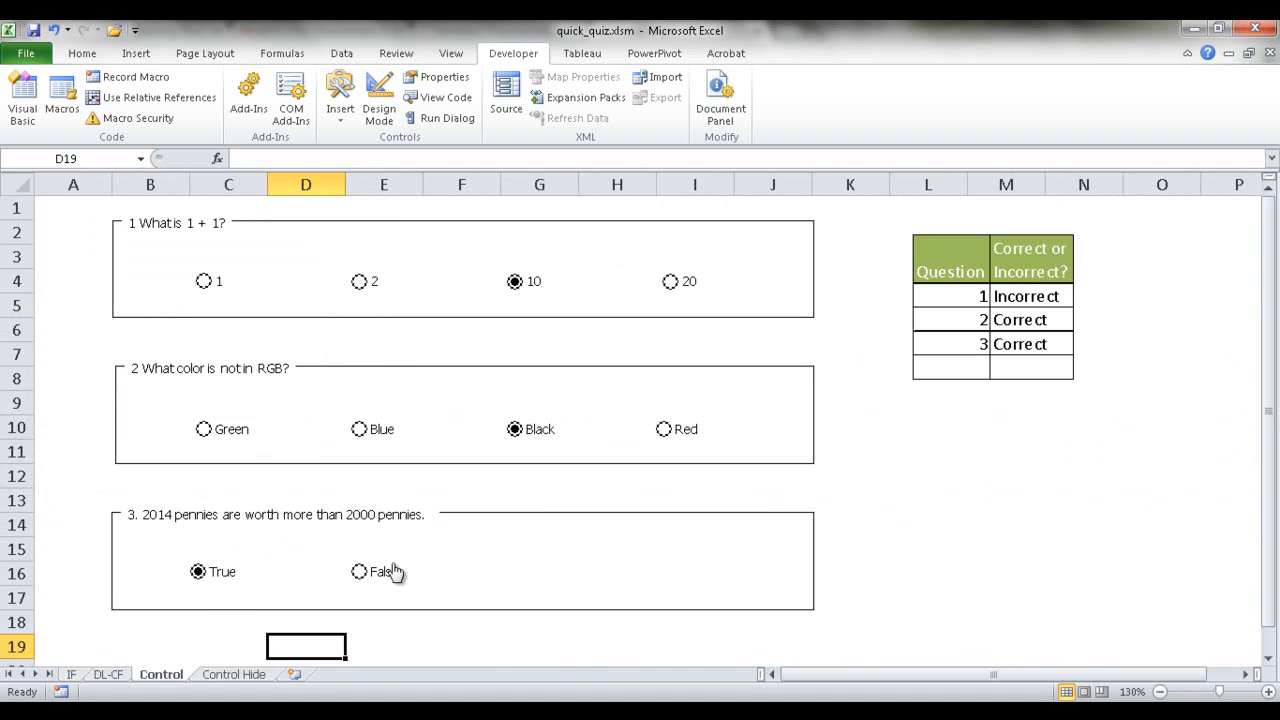
{"action": "left_click", "coordinate": [358, 573]}
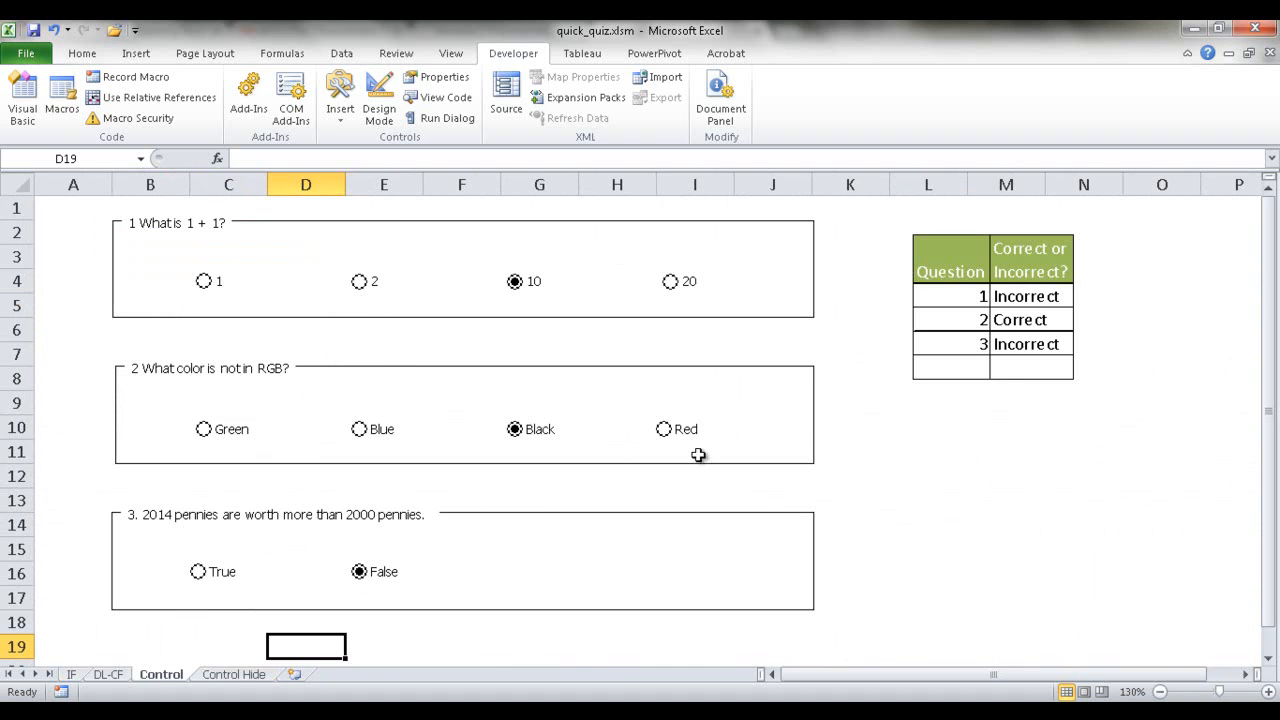
{"action": "left_click", "coordinate": [200, 574]}
{"action": "left_click", "coordinate": [360, 575]}
{"action": "left_click", "coordinate": [233, 674]}
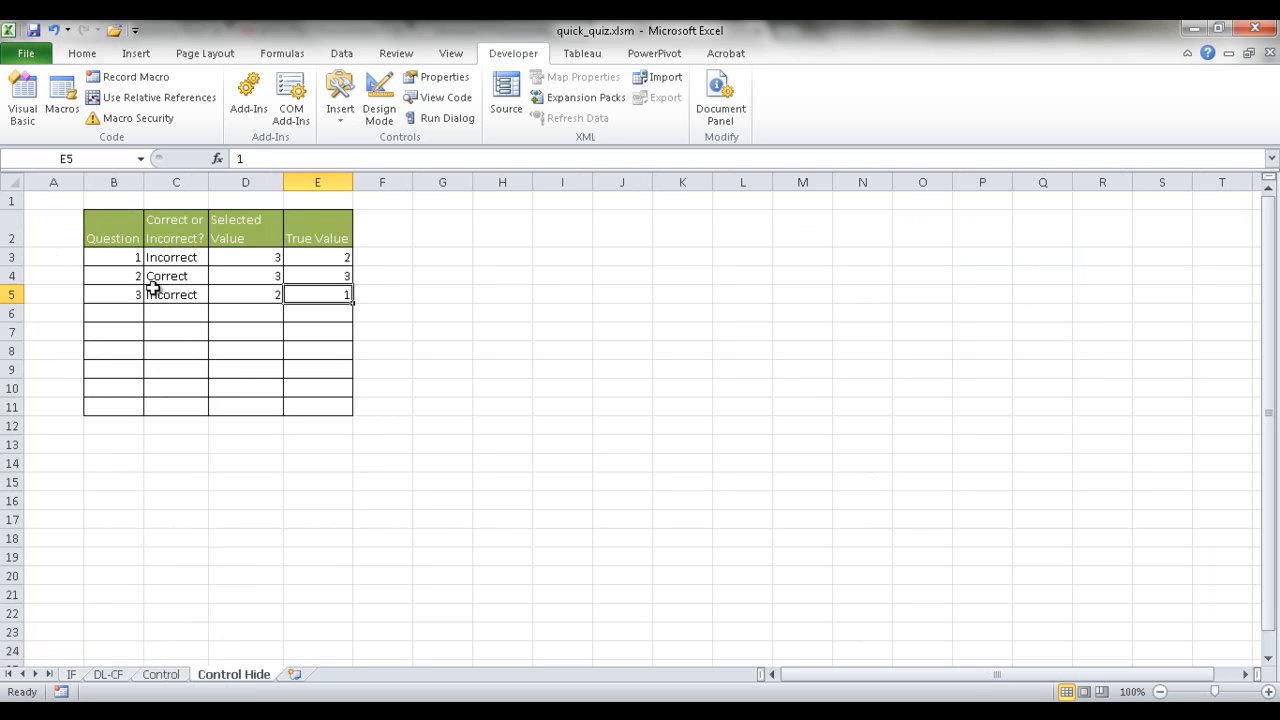
{"action": "left_click", "coordinate": [160, 674]}
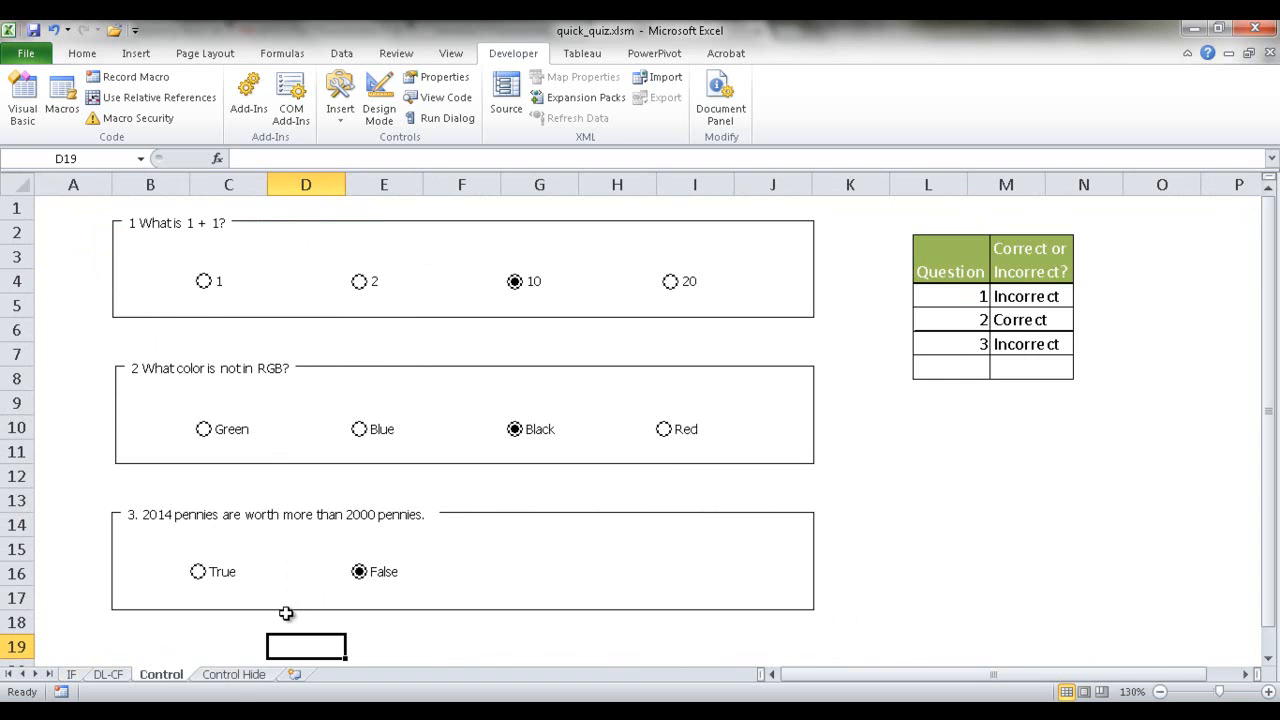
Step: Copy the Question and Correct or Incorrect? columns B2:C11 on the Control Hide sheet and paste them at K6
{"action": "left_click", "coordinate": [233, 674]}
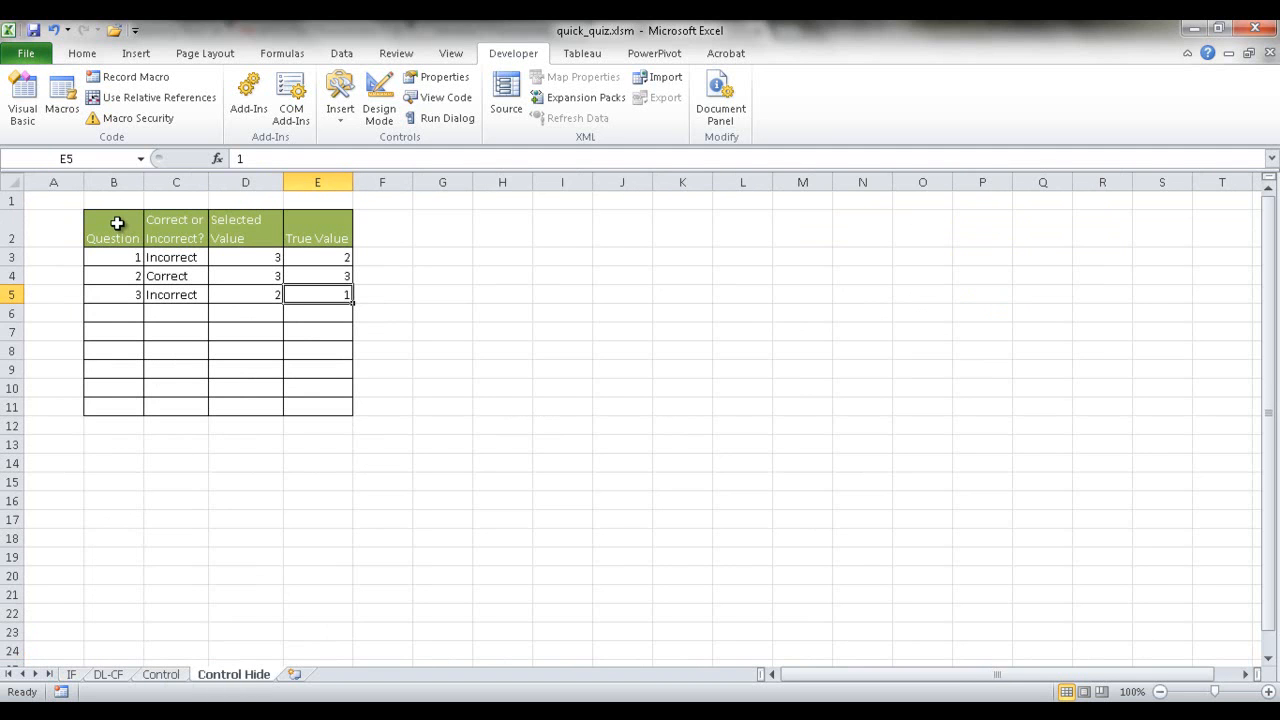
{"action": "left_click_drag", "start_coordinate": [113, 225], "coordinate": [180, 405]}
{"action": "key", "text": "ctrl+c"}
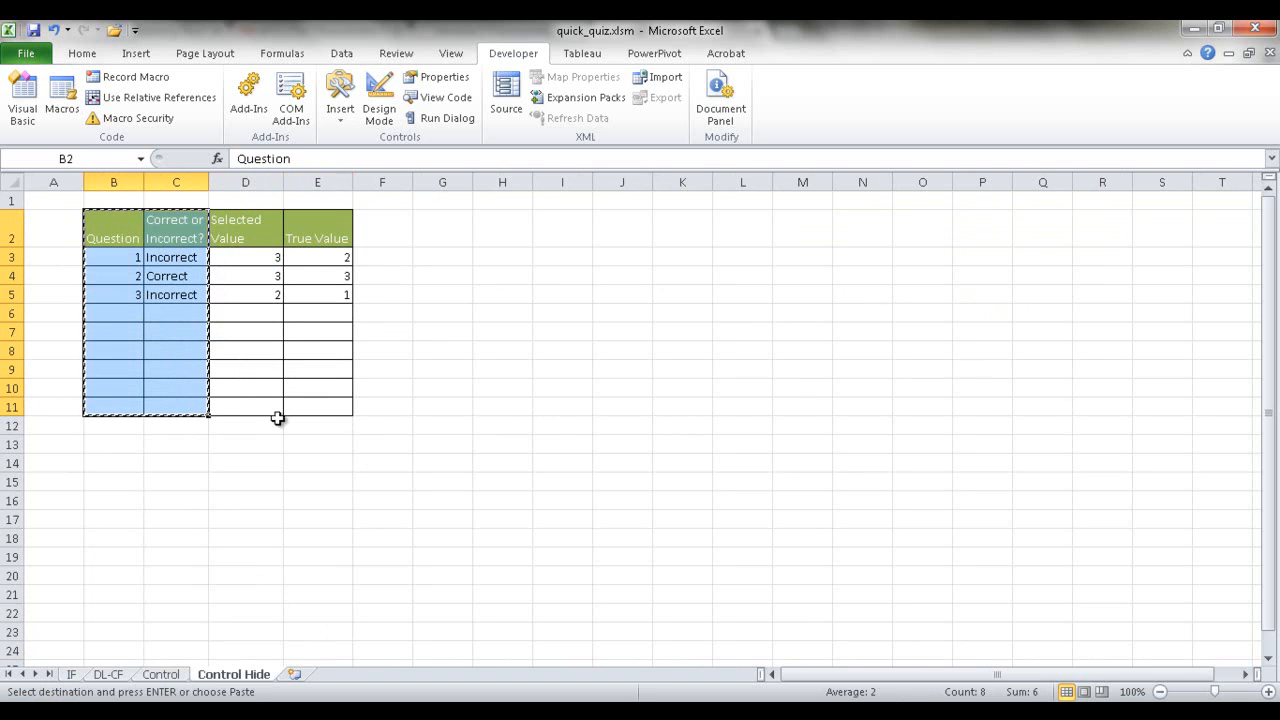
{"action": "left_click", "coordinate": [675, 313]}
{"action": "key", "text": "ctrl+v"}
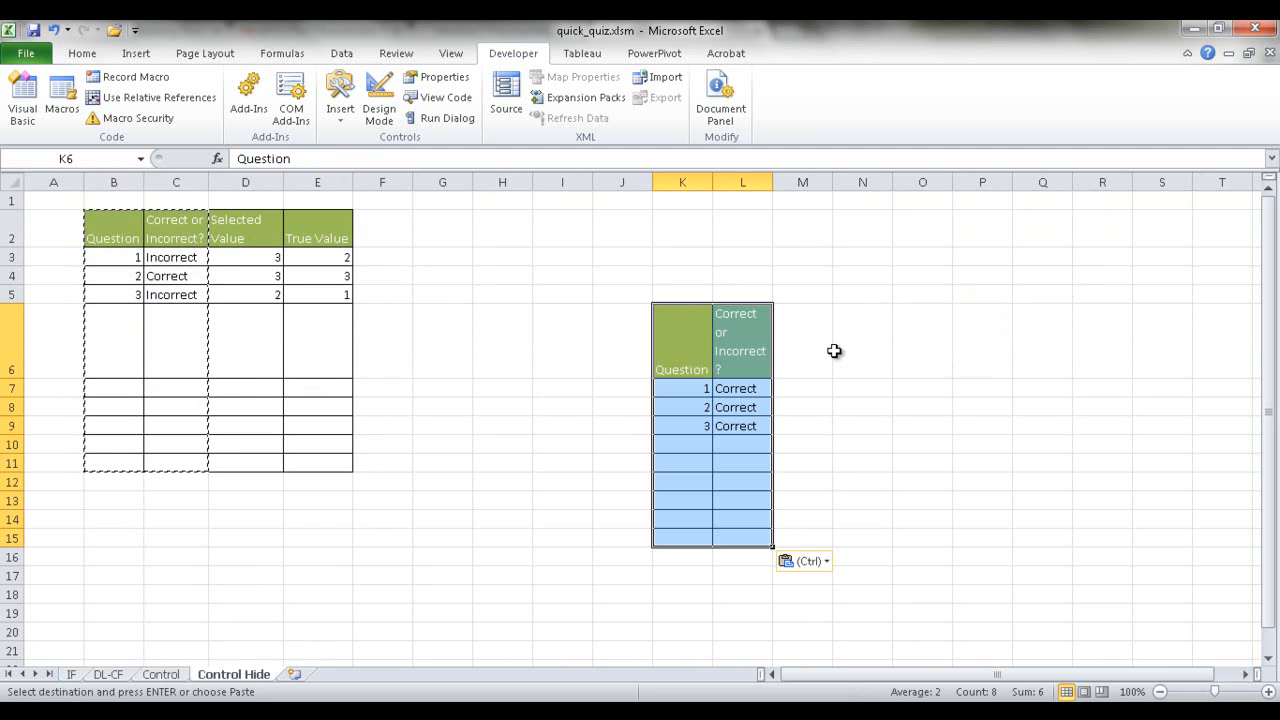
{"action": "left_click", "coordinate": [843, 354]}
{"action": "key", "text": "Escape"}
Step: Show the original named range table, and name the copied range K6:L12 table2
{"action": "left_click", "coordinate": [669, 332]}
{"action": "left_click_drag", "start_coordinate": [114, 237], "coordinate": [178, 375]}
{"action": "left_click_drag", "start_coordinate": [117, 226], "coordinate": [180, 329]}
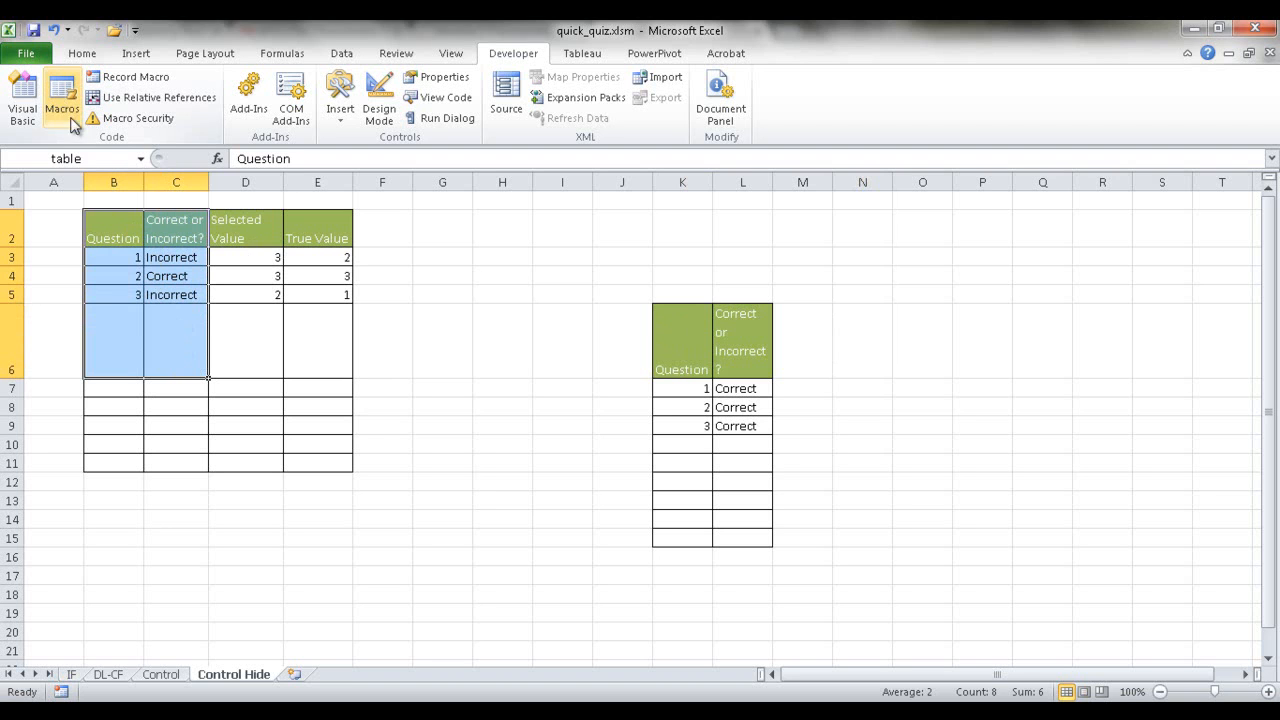
{"action": "left_click_drag", "start_coordinate": [680, 351], "coordinate": [743, 485]}
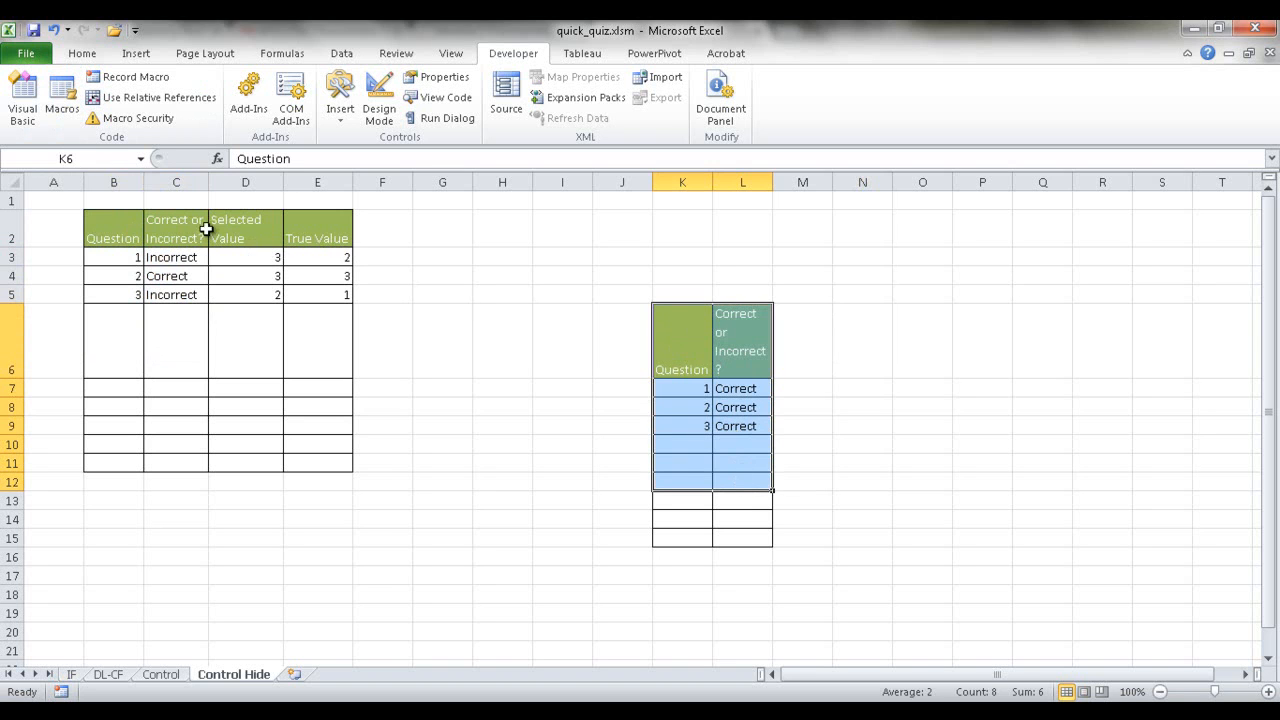
{"action": "left_click", "coordinate": [97, 160]}
{"action": "type", "text": "table2"}
{"action": "key", "text": "Return"}
Step: Copy the empty cell L13 on the Control sheet and paste it as a linked picture
{"action": "left_click", "coordinate": [159, 674]}
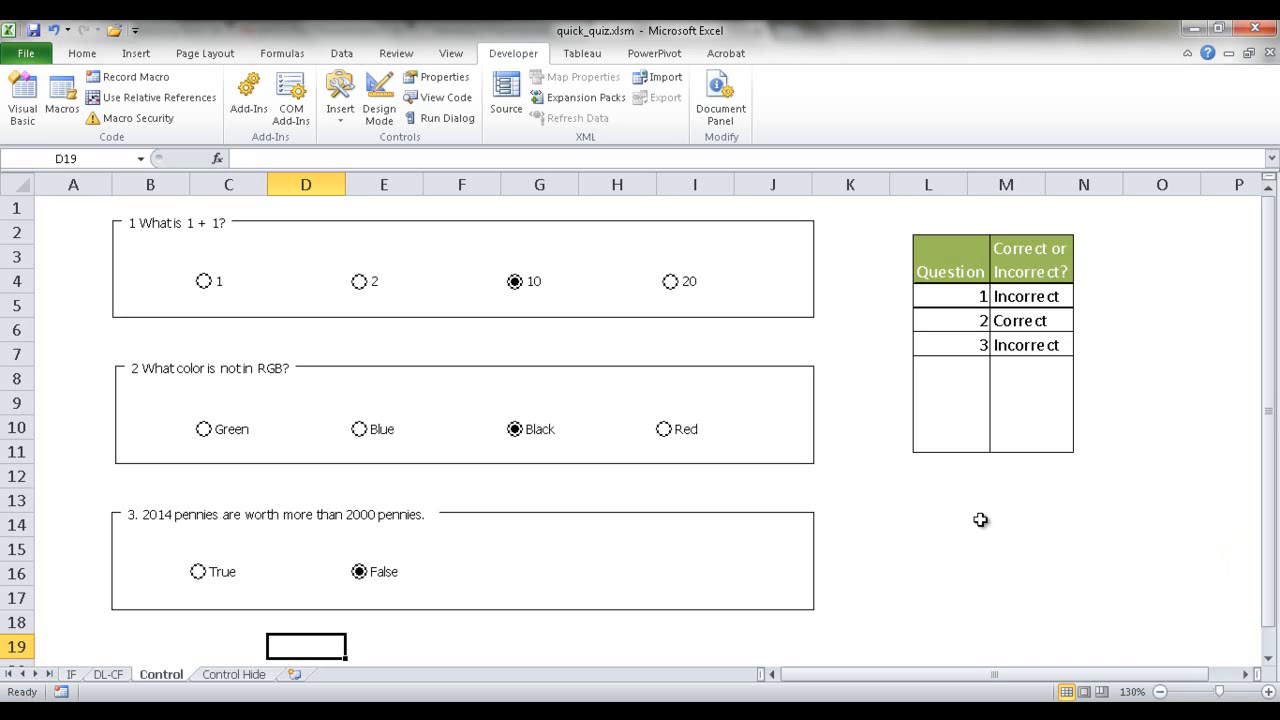
{"action": "left_click", "coordinate": [930, 495]}
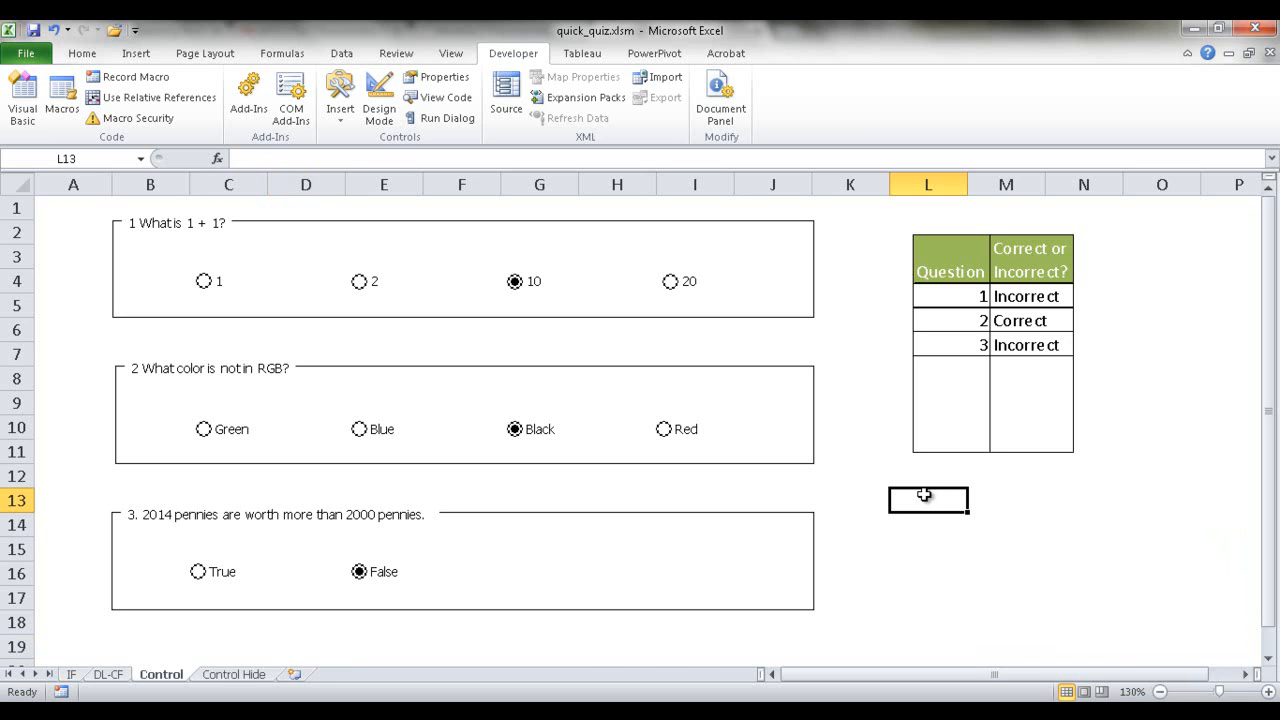
{"action": "key", "text": "ctrl+c"}
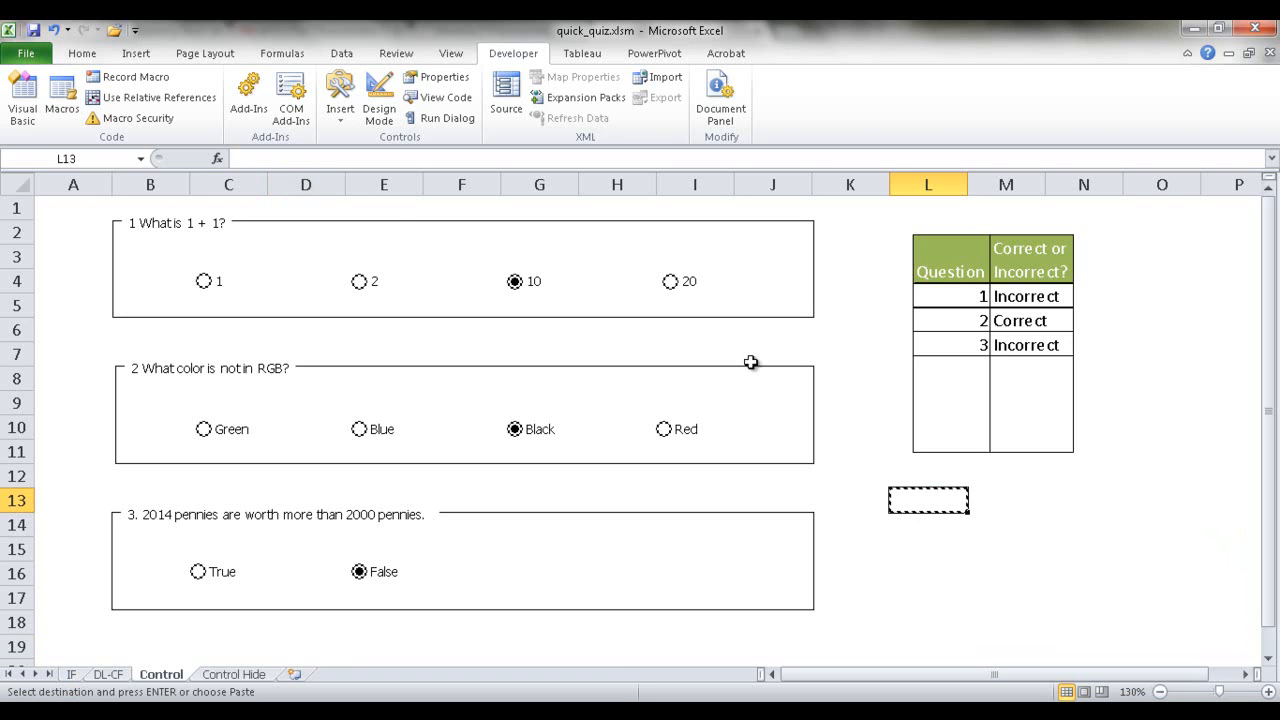
{"action": "left_click", "coordinate": [76, 53]}
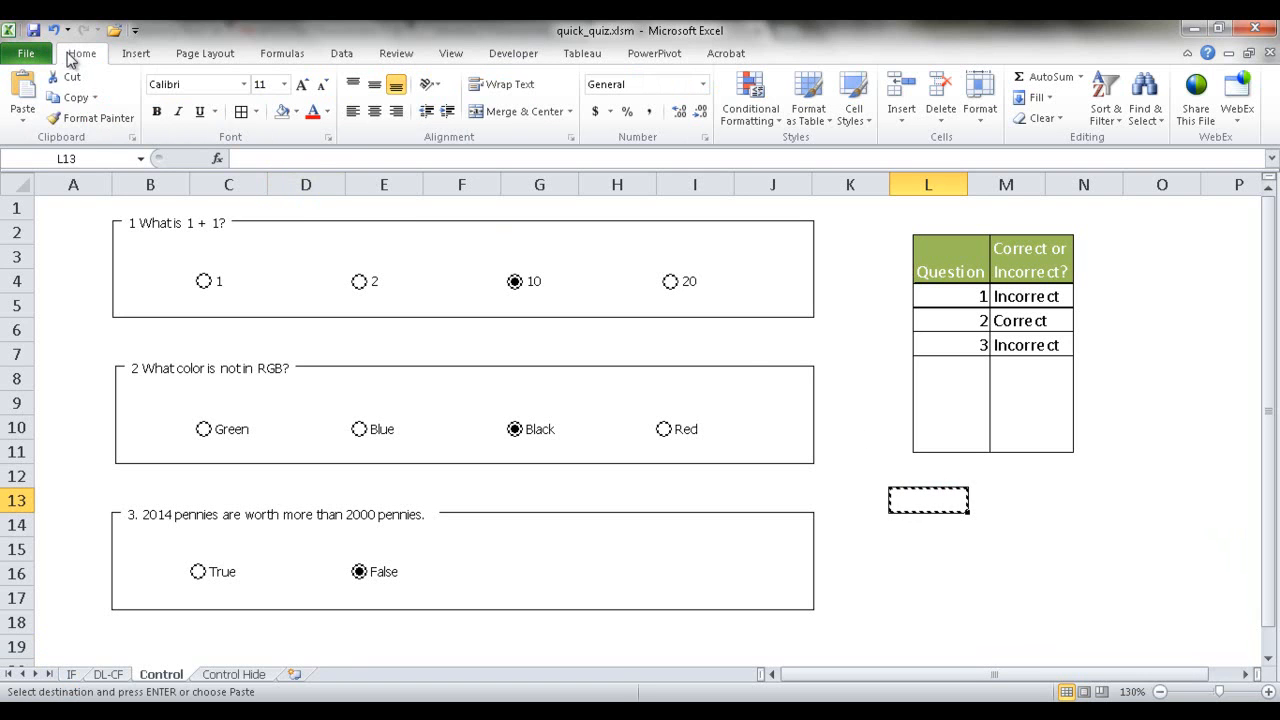
{"action": "left_click", "coordinate": [26, 120]}
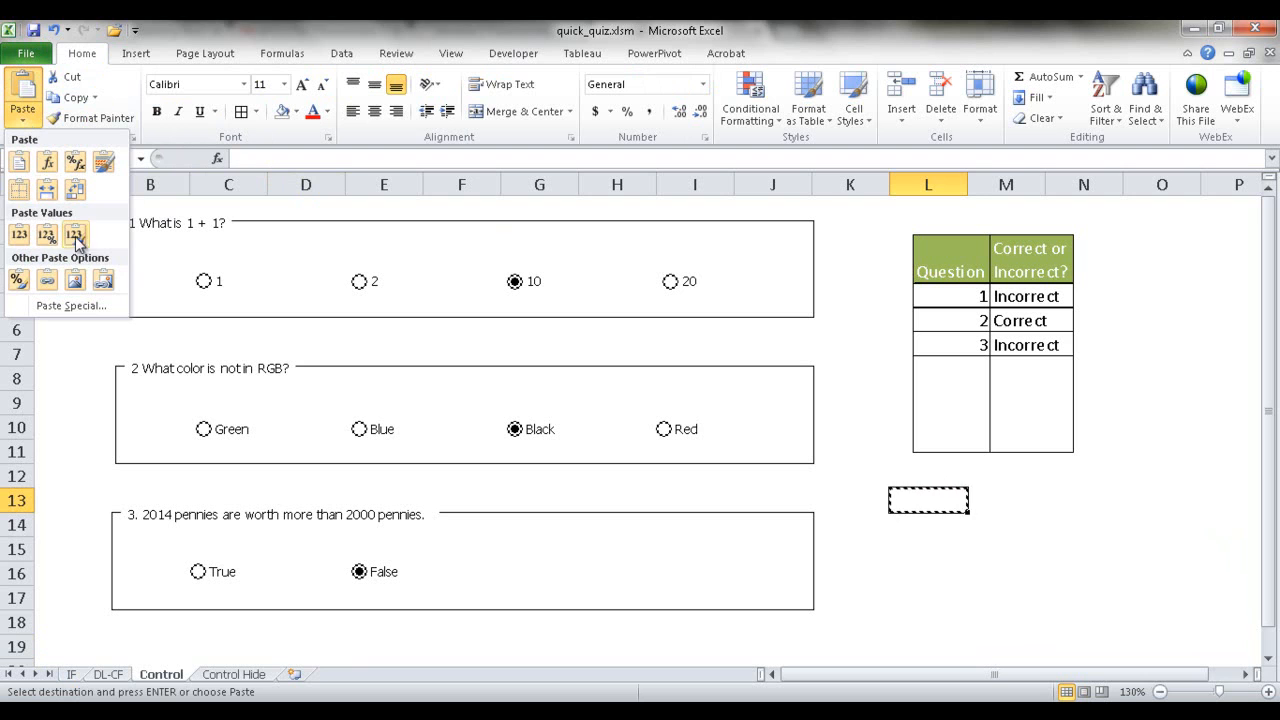
{"action": "left_click", "coordinate": [107, 284]}
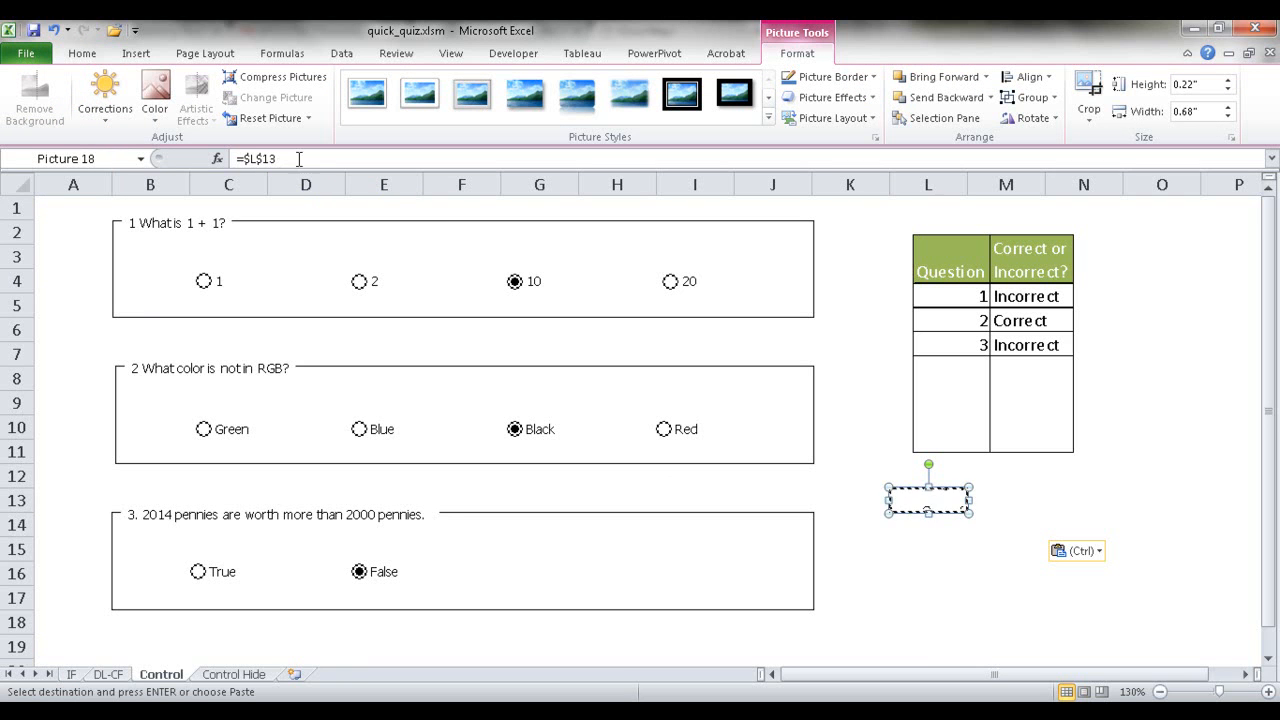
Step: Change the linked picture's reference to =table2 and view the resulting picture
{"action": "left_click_drag", "start_coordinate": [292, 158], "coordinate": [256, 158]}
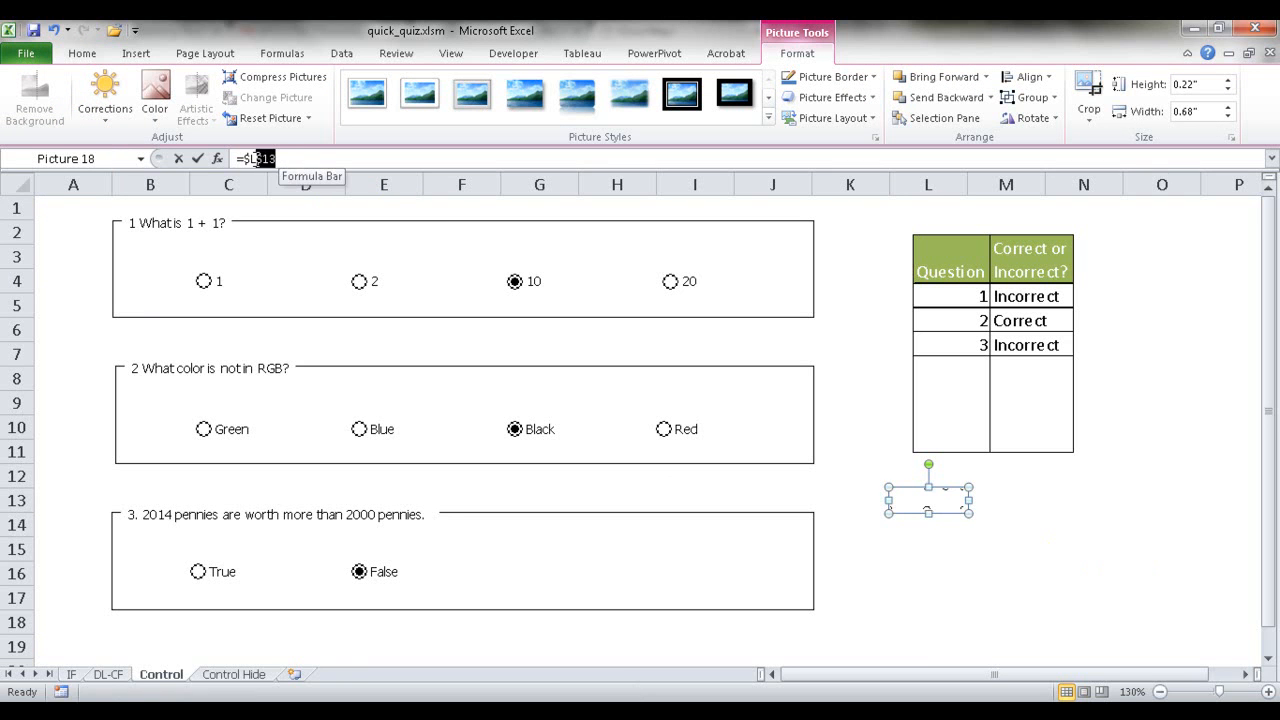
{"action": "type", "text": "tab"}
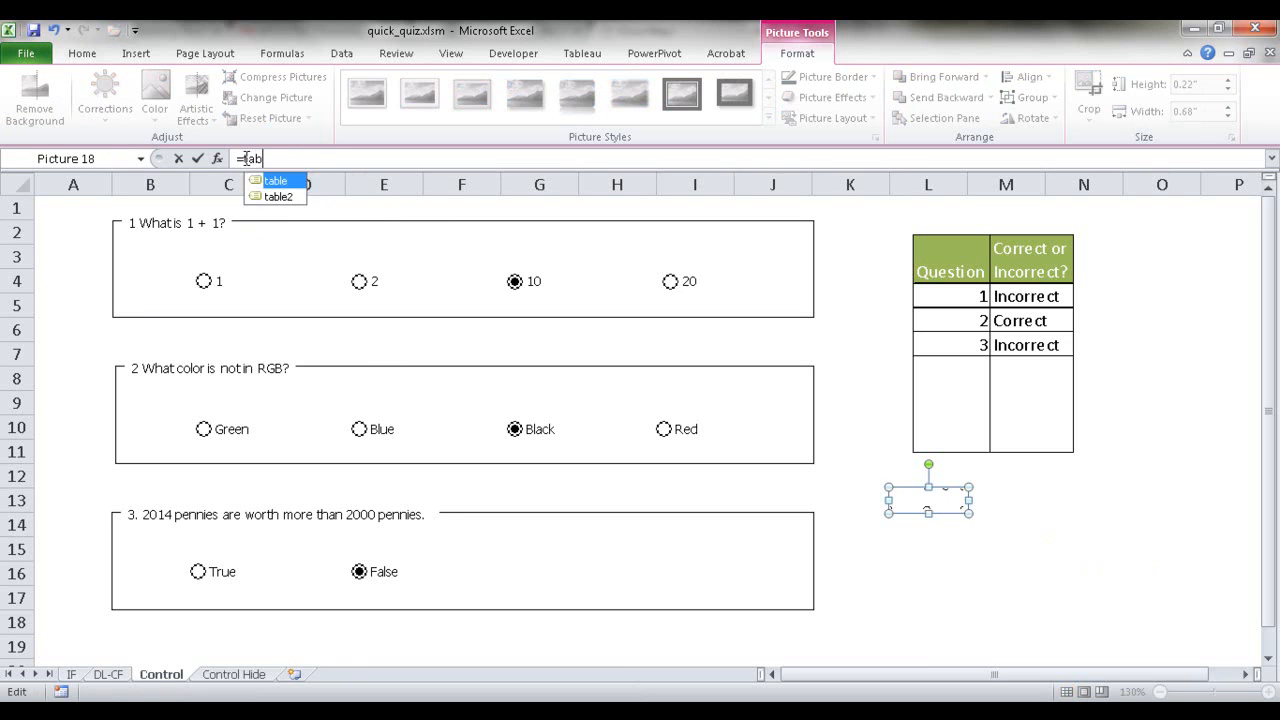
{"action": "type", "text": "le2"}
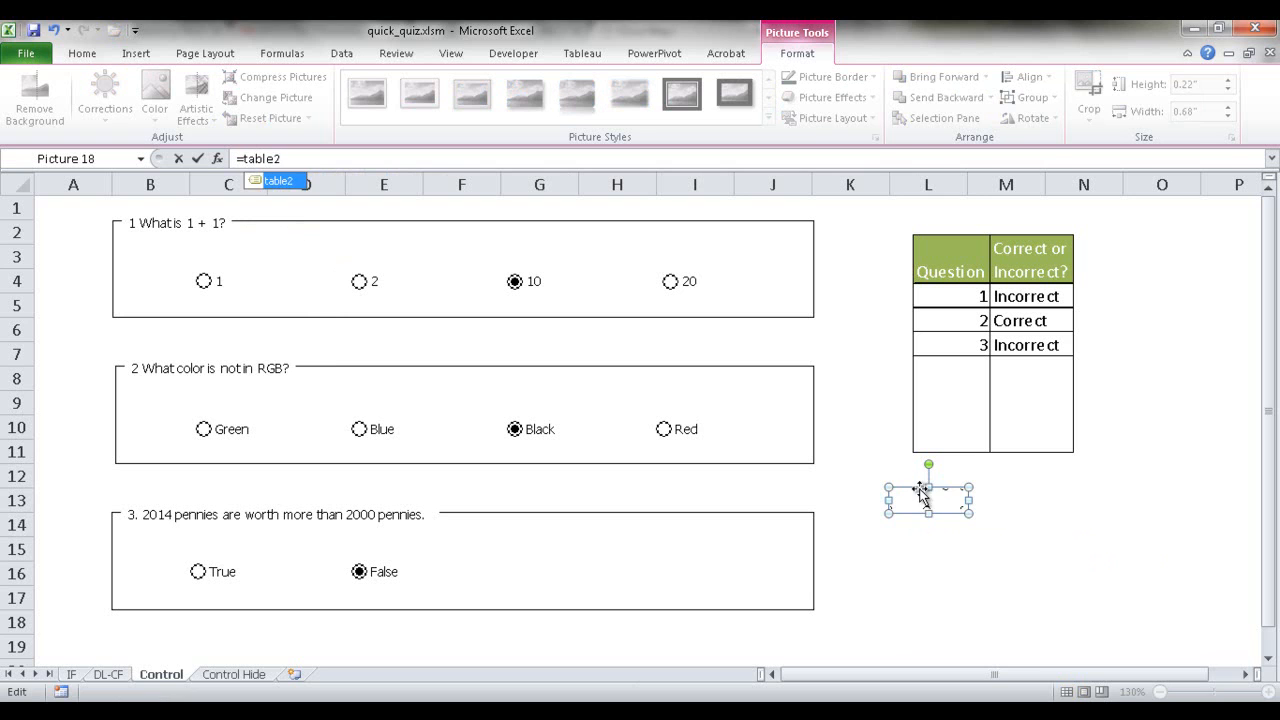
{"action": "key", "text": "Return"}
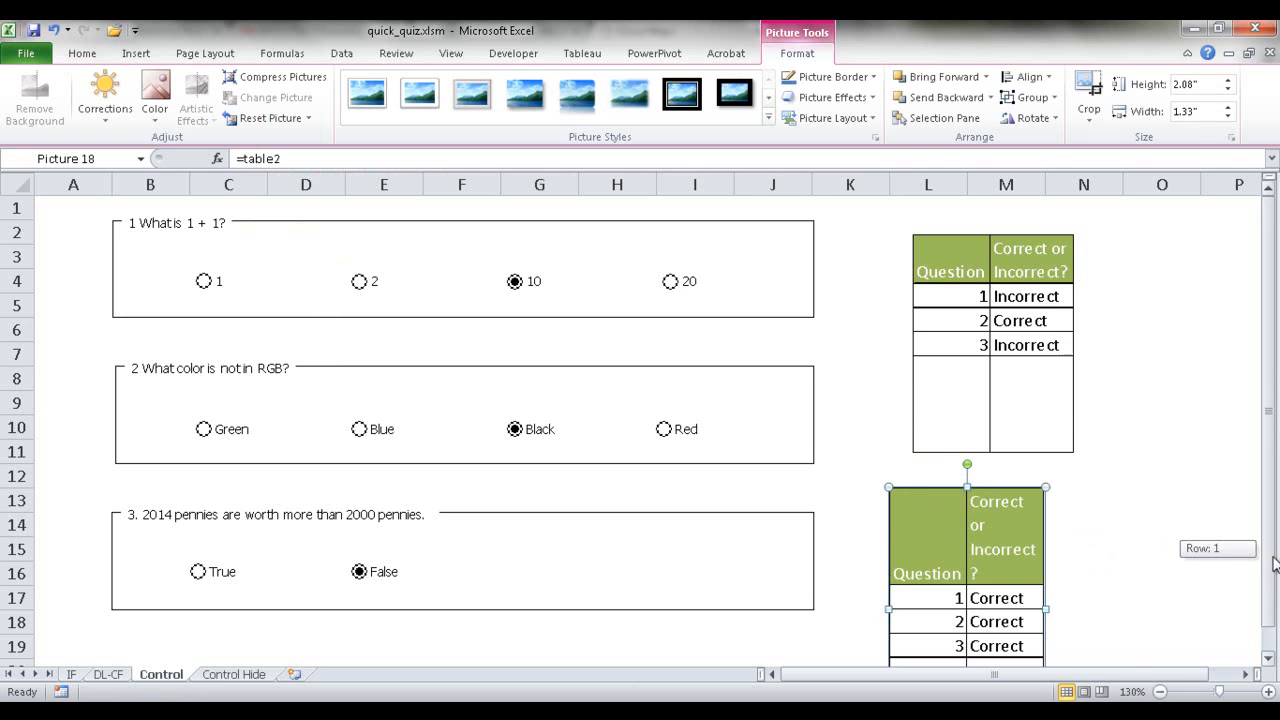
{"action": "left_click", "coordinate": [1268, 657]}
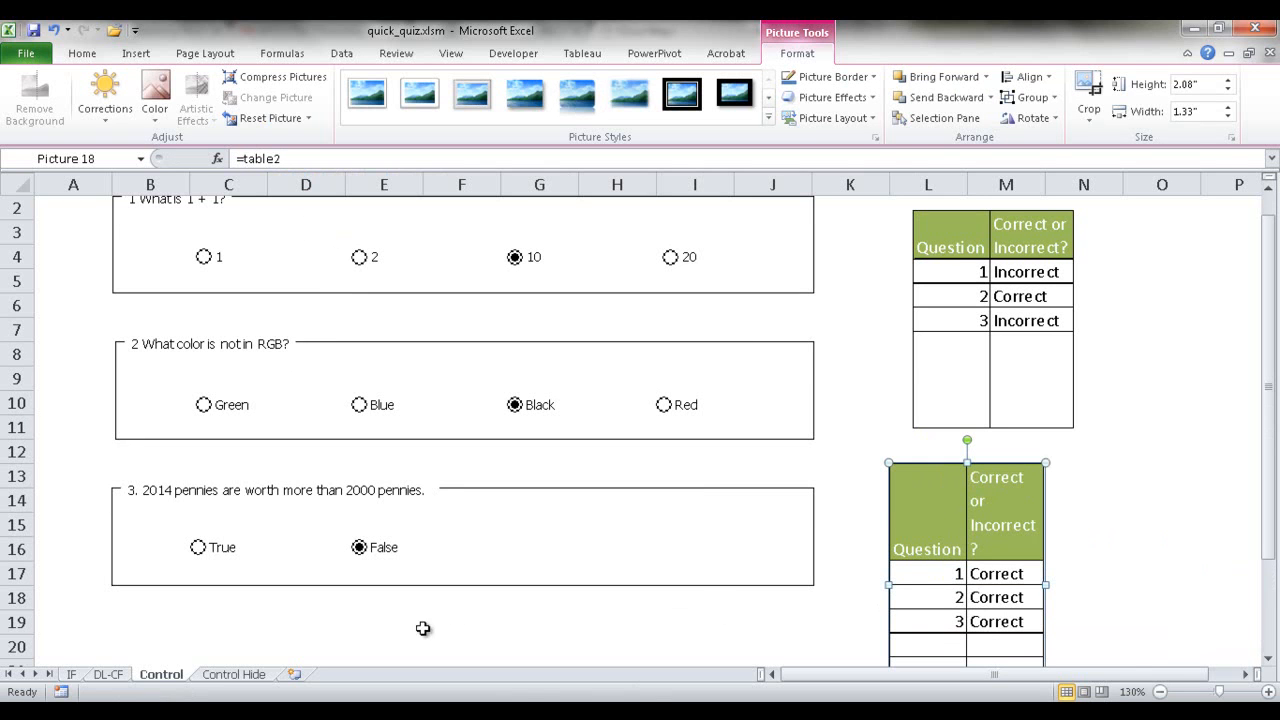
Step: Enter the sample text lkajfl;daj in K10 and adf'ad'f in L10 of the copied table on the Control Hide sheet
{"action": "left_click", "coordinate": [248, 678]}
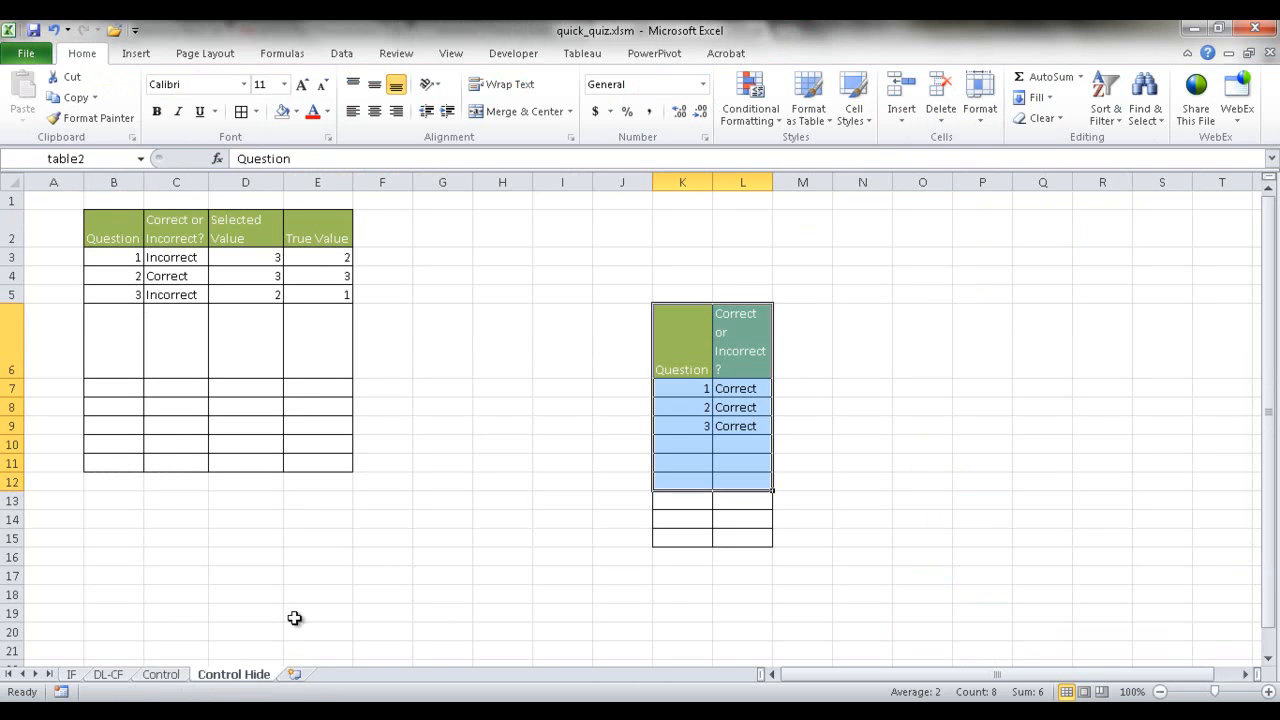
{"action": "left_click", "coordinate": [687, 446]}
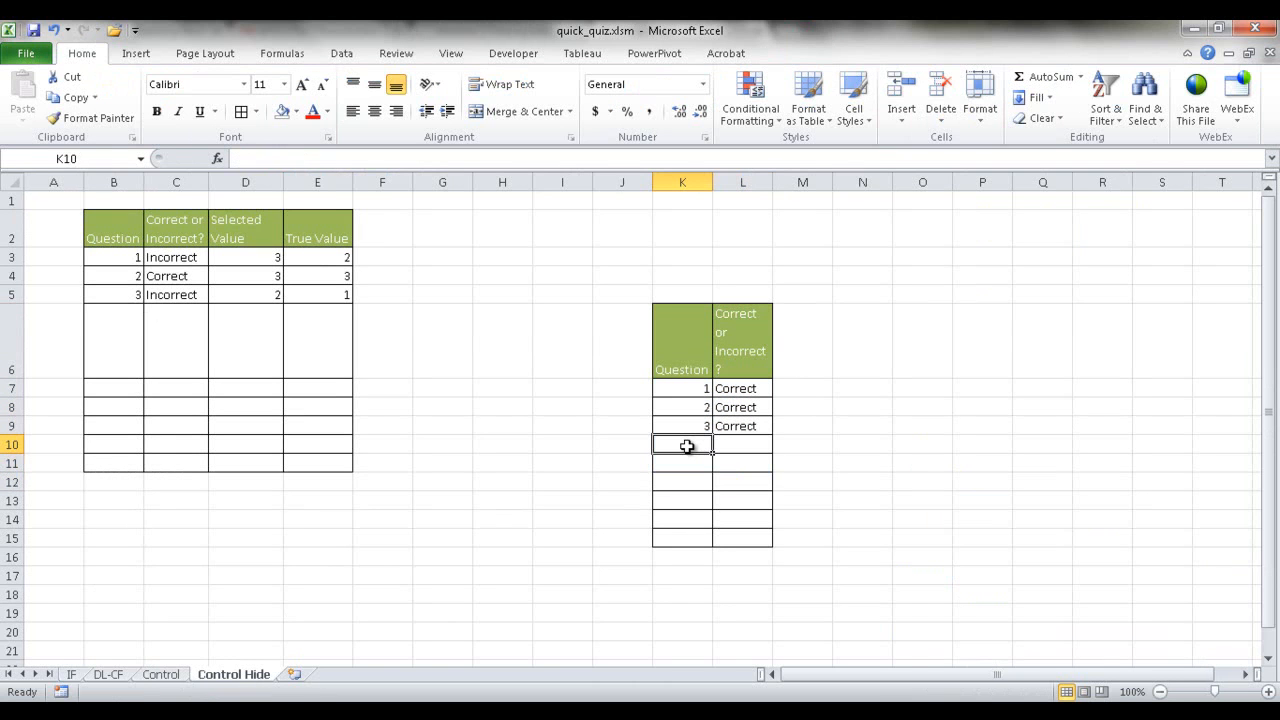
{"action": "type", "text": "lkajfl;daj"}
{"action": "left_click", "coordinate": [719, 445]}
{"action": "type", "text": "adf'ad'f"}
{"action": "key", "text": "Return"}
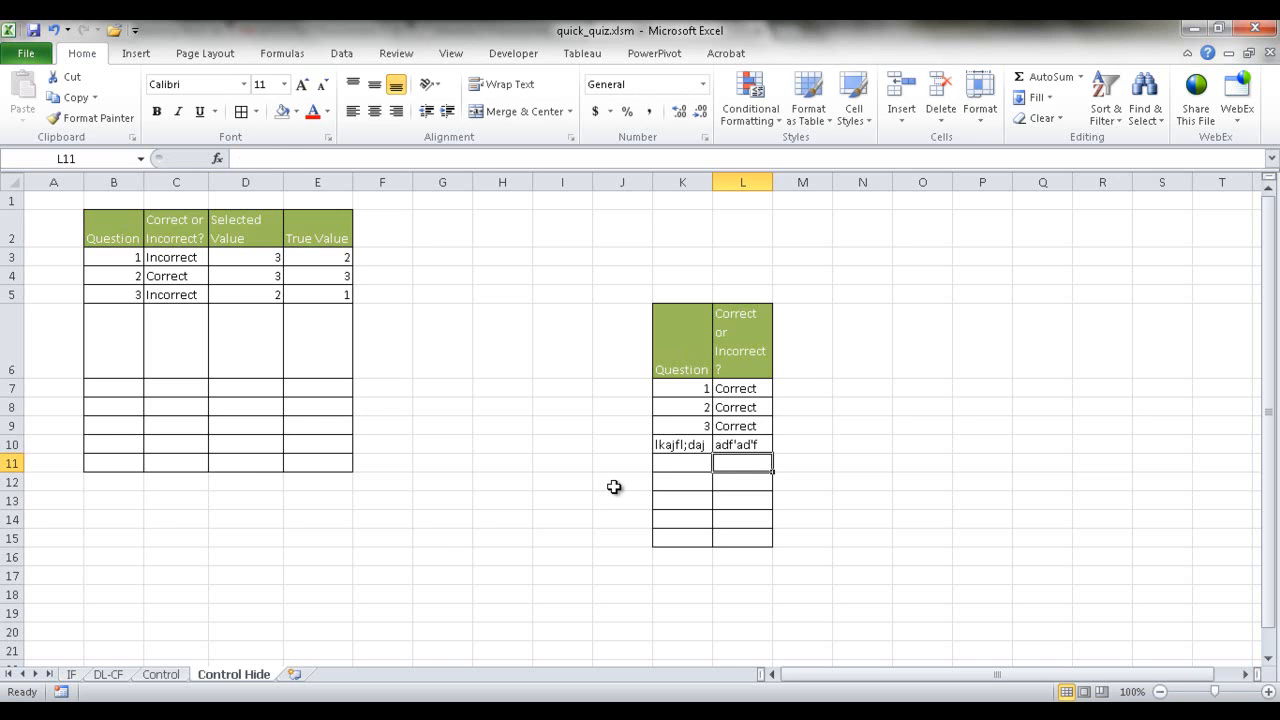
Step: Check the table2 picture on the Control sheet for the sample text and delete the picture
{"action": "left_click", "coordinate": [161, 674]}
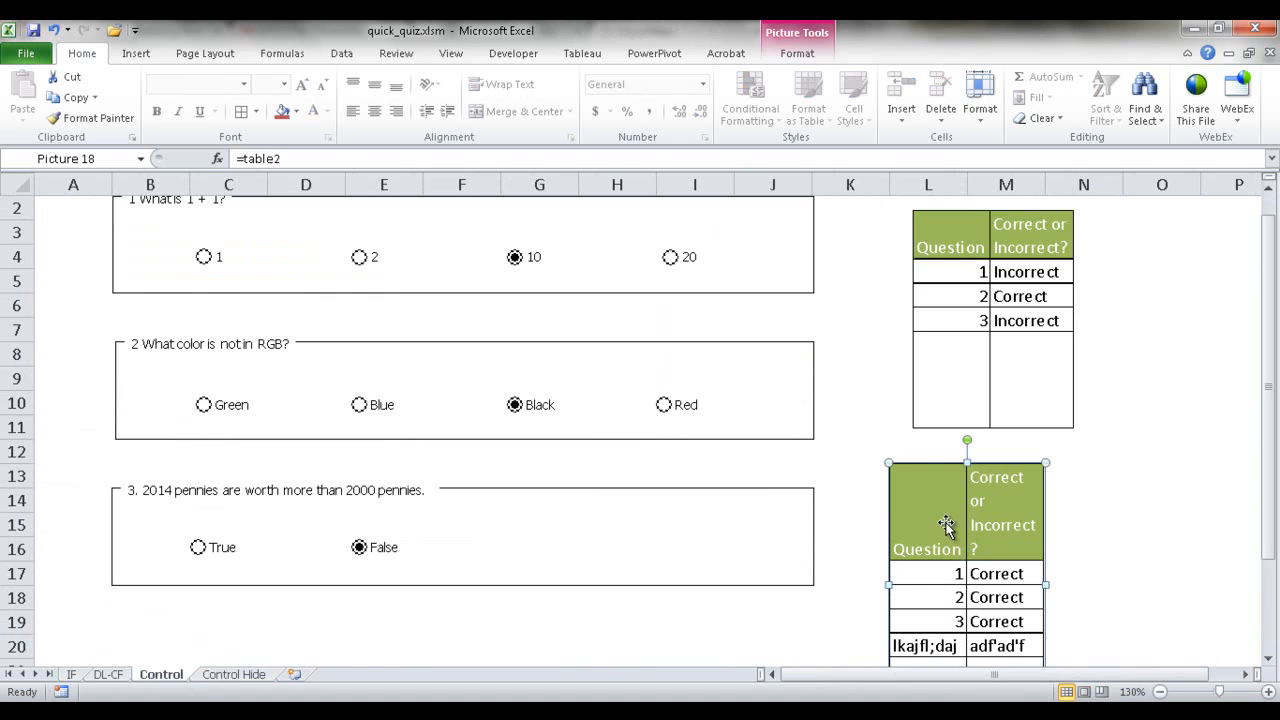
{"action": "key", "text": "Delete"}
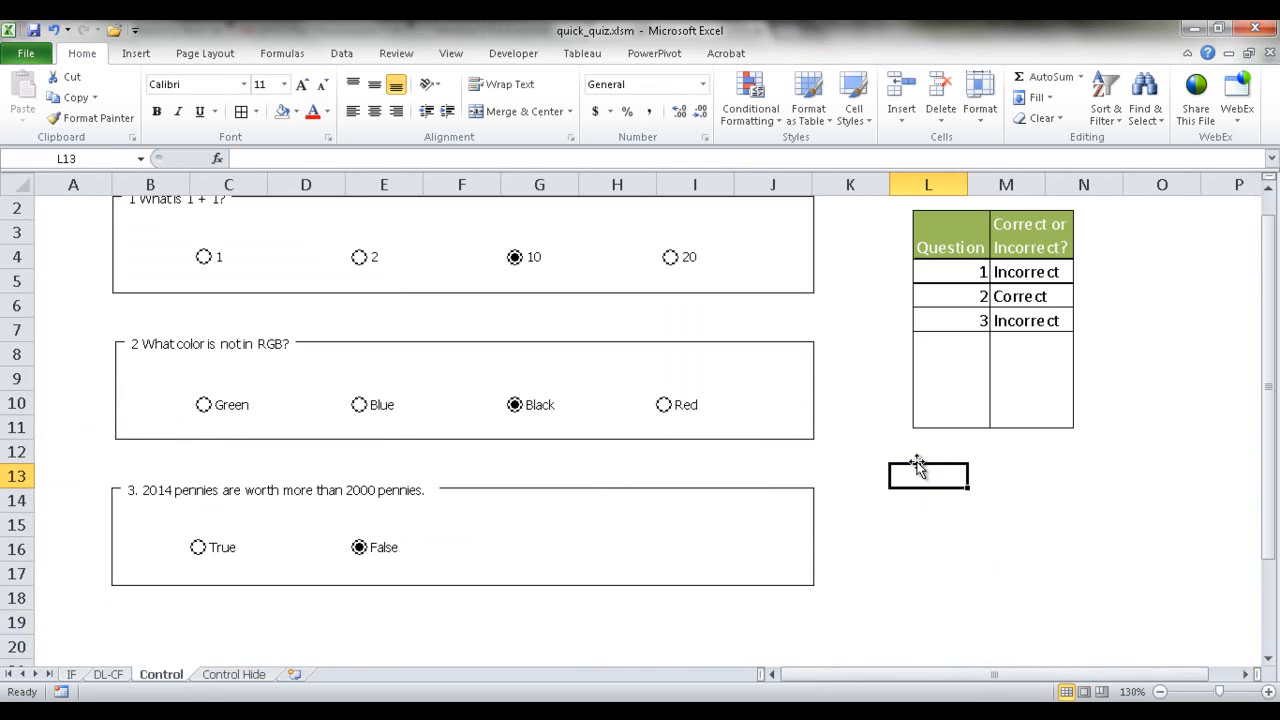
{"action": "left_click", "coordinate": [904, 570]}
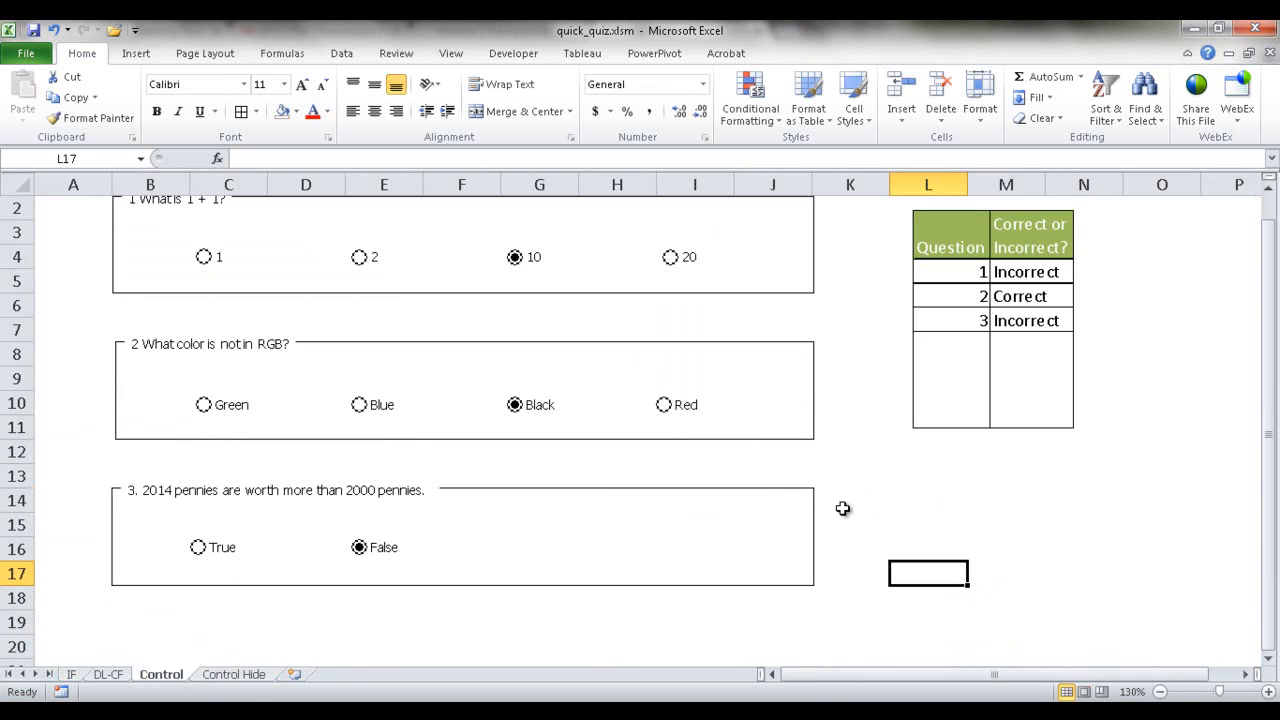
Step: Hide the Control Hide sheet
{"action": "left_click", "coordinate": [253, 678]}
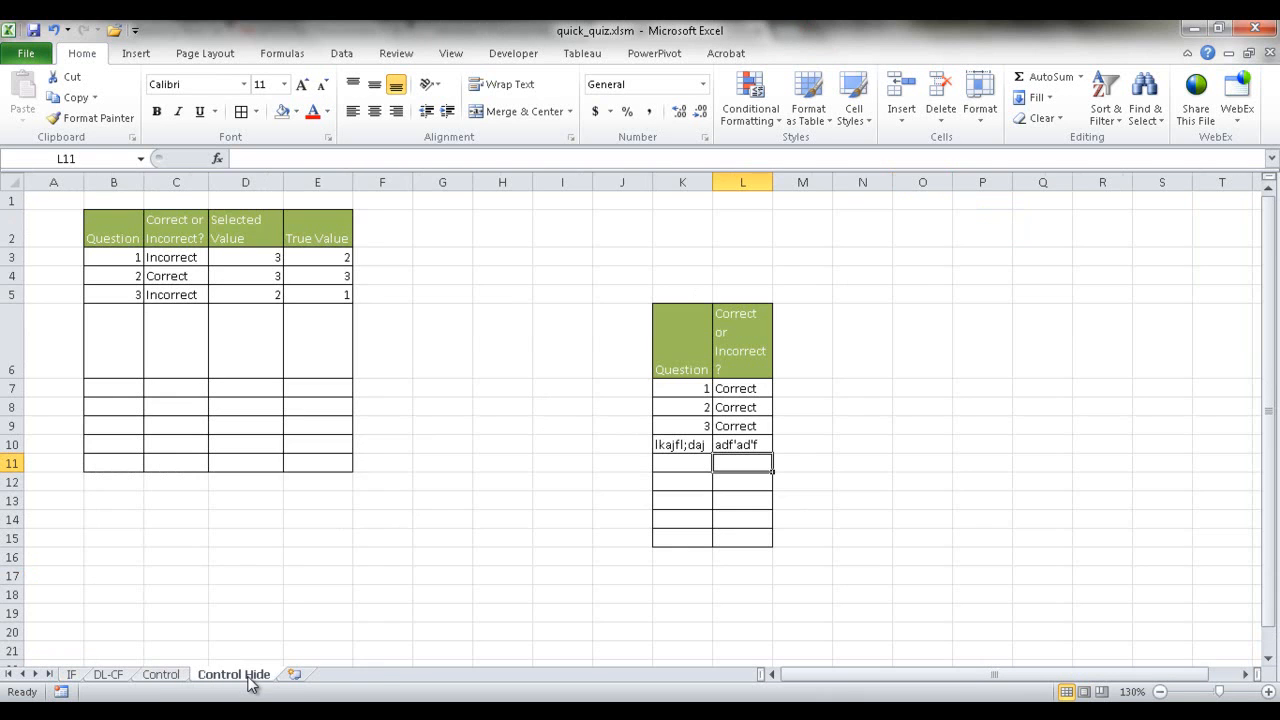
{"action": "right_click", "coordinate": [251, 677]}
{"action": "mouse_move", "coordinate": [288, 596]}
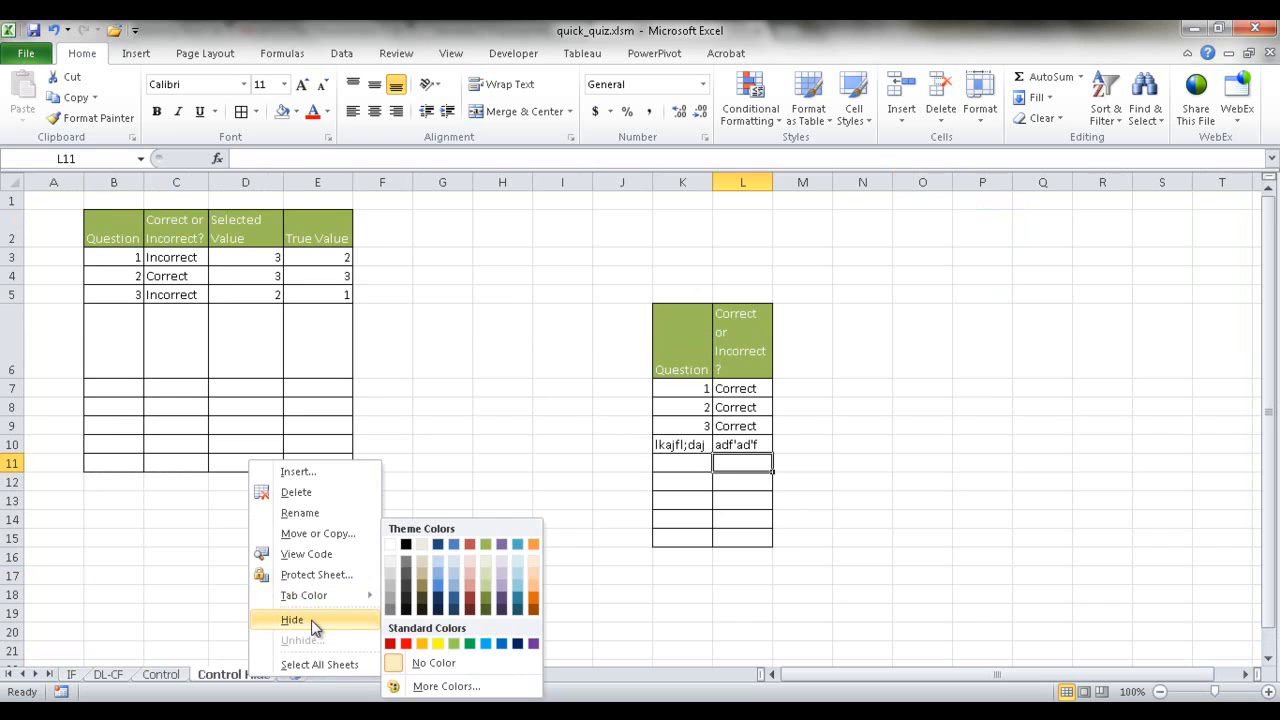
{"action": "left_click", "coordinate": [295, 619]}
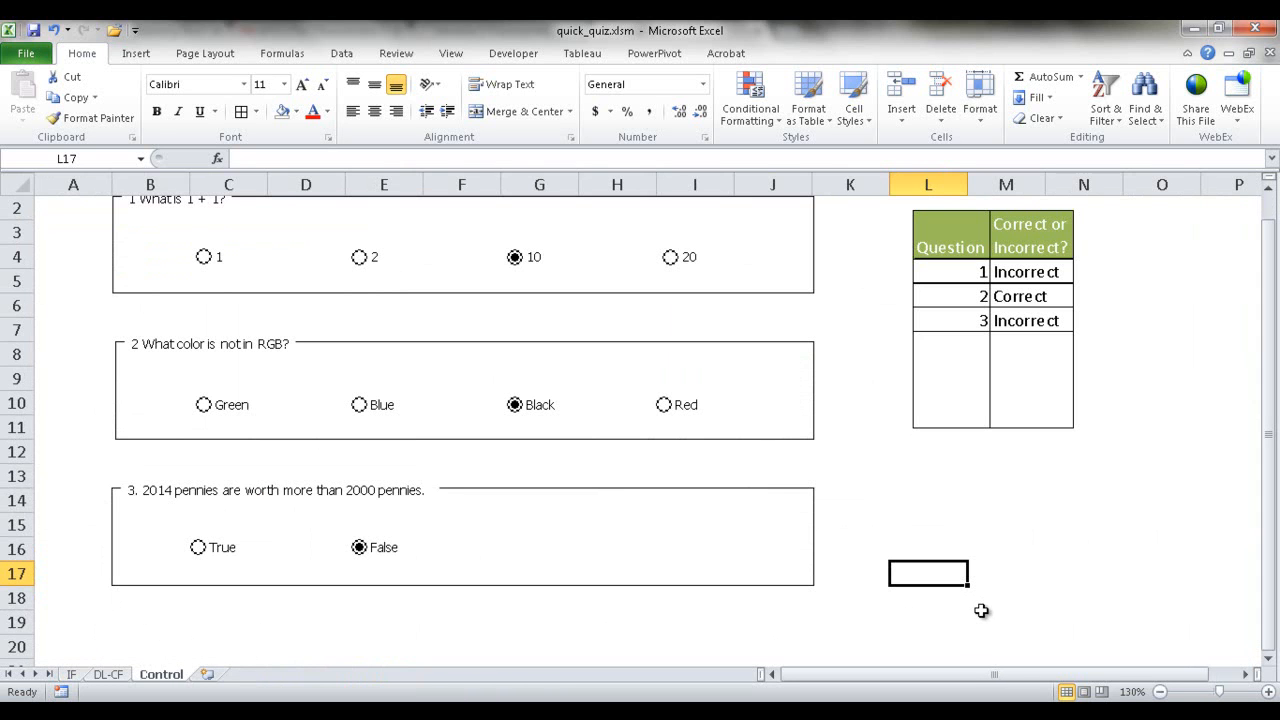
Step: Select the results picture beside the questions to show its table link, and answer question 3 with True
{"action": "left_click", "coordinate": [977, 245]}
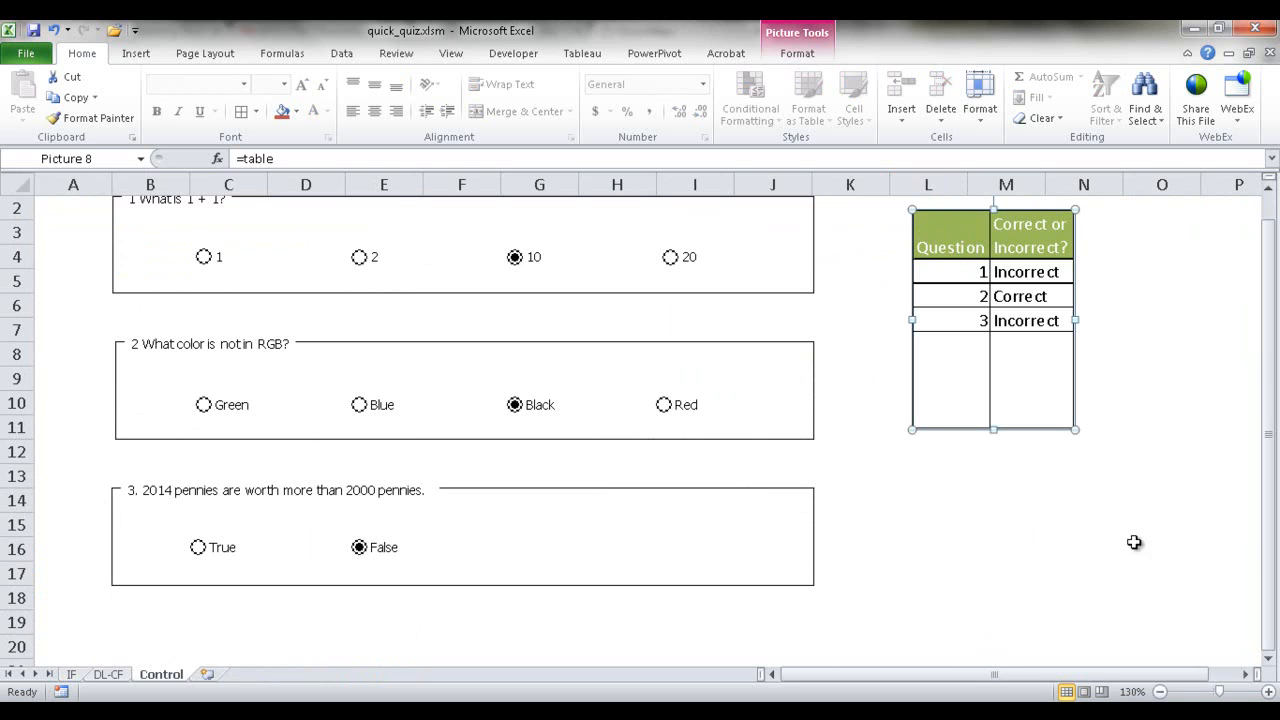
{"action": "left_click_drag", "start_coordinate": [1270, 492], "coordinate": [1268, 468]}
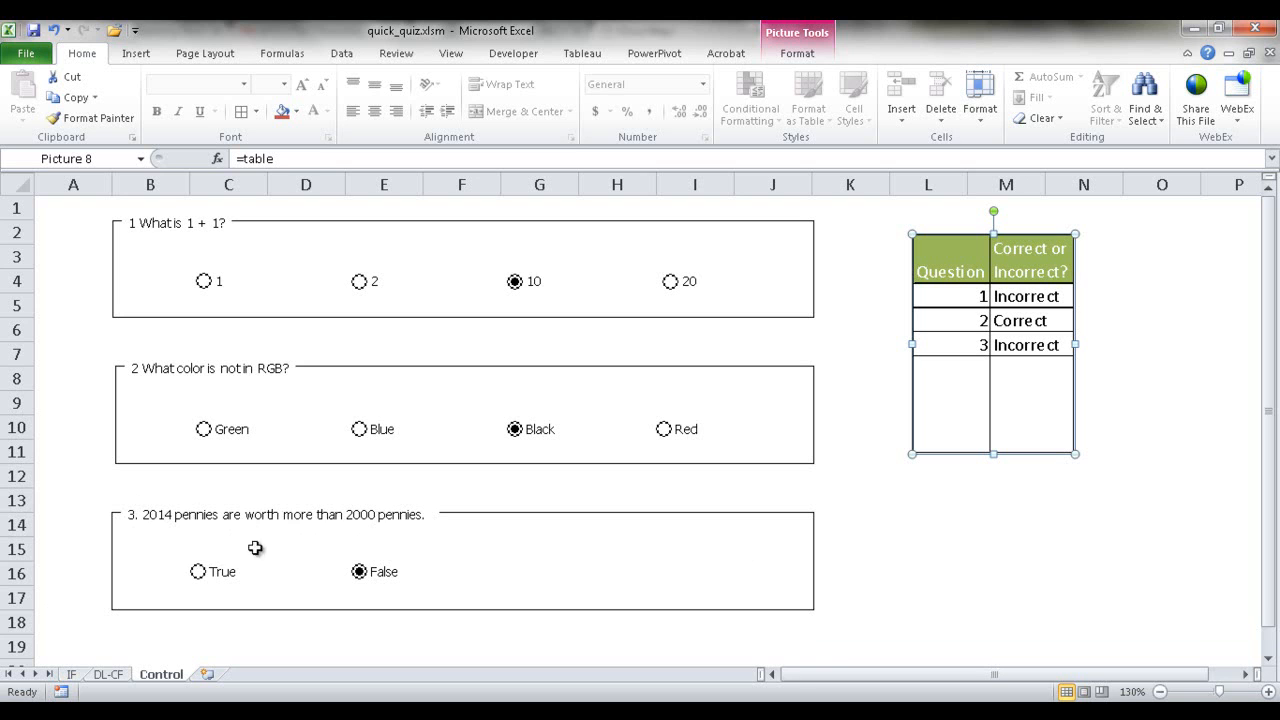
{"action": "left_click", "coordinate": [197, 571]}
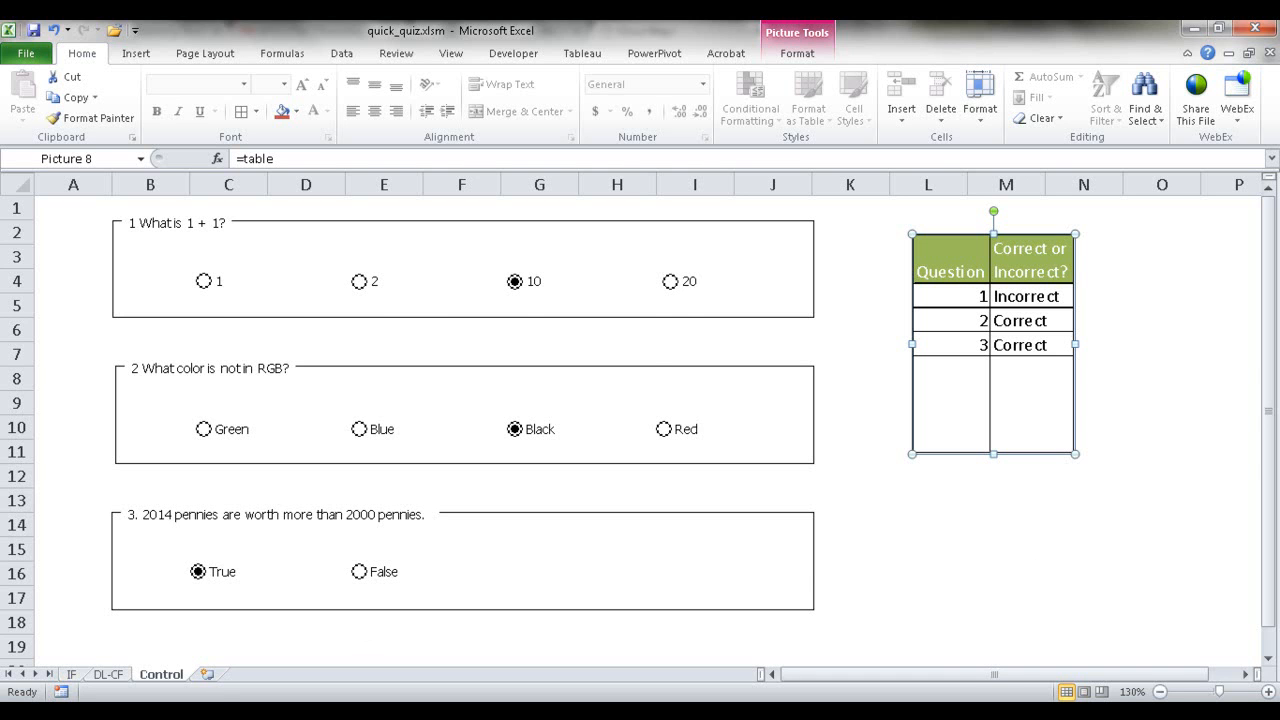
Step: Review the quiz versions on the IF and DL-CF sheets and return to the Control sheet
{"action": "left_click", "coordinate": [70, 677]}
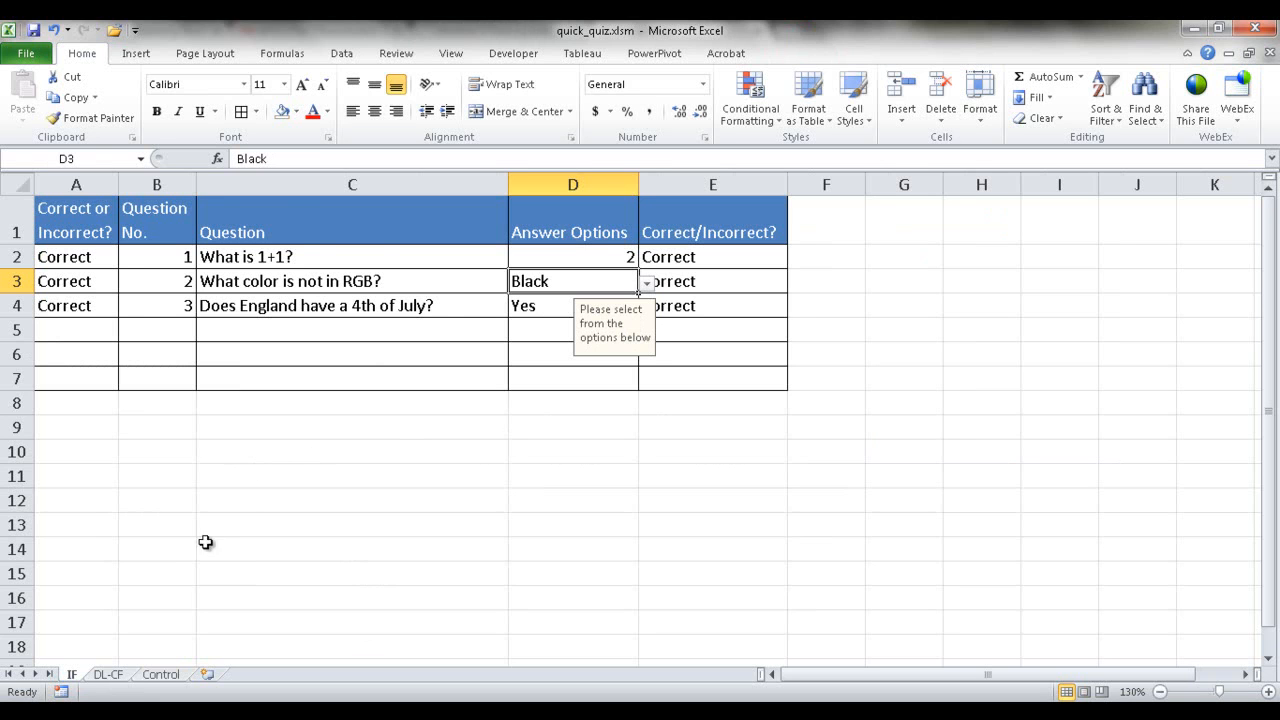
{"action": "left_click", "coordinate": [106, 675]}
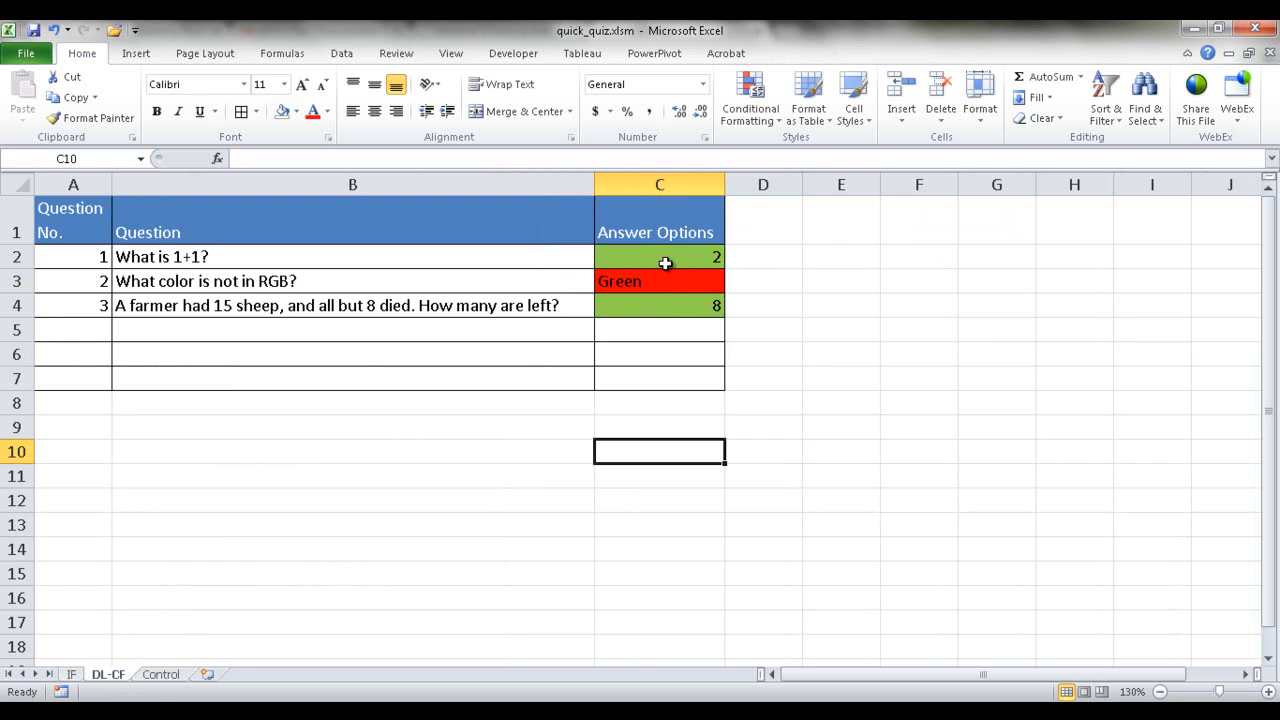
{"action": "left_click", "coordinate": [160, 675]}
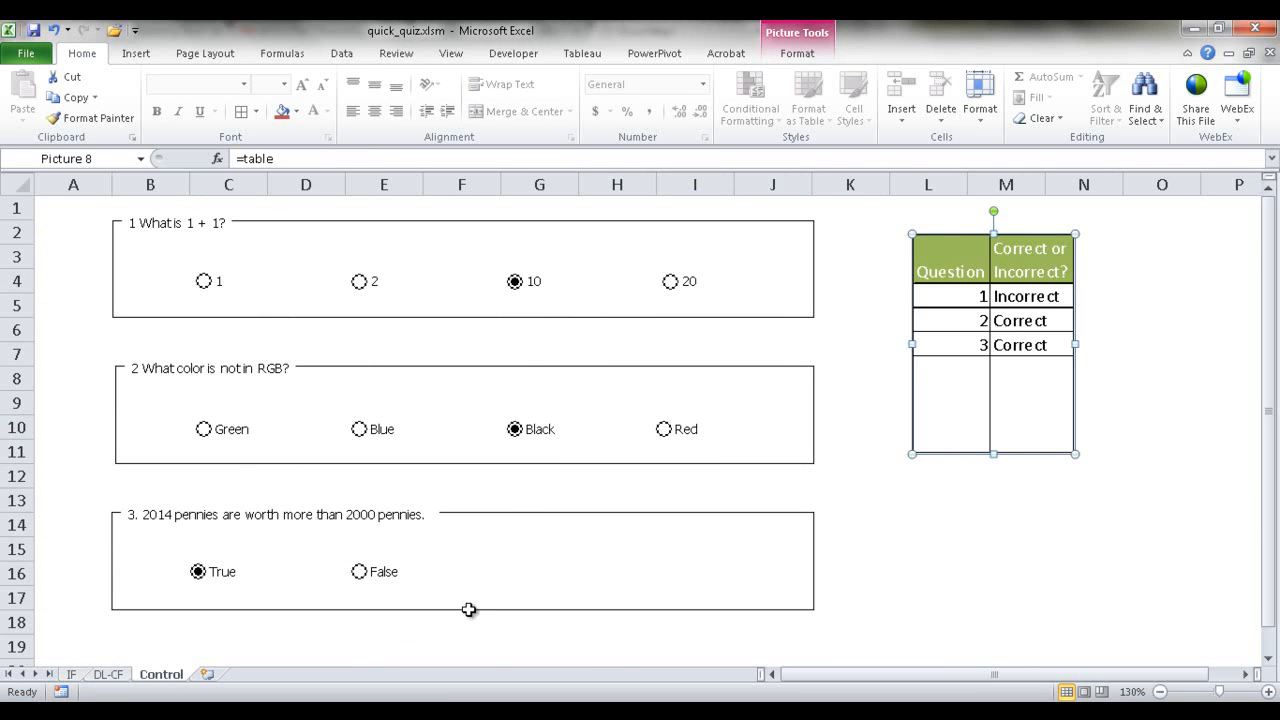